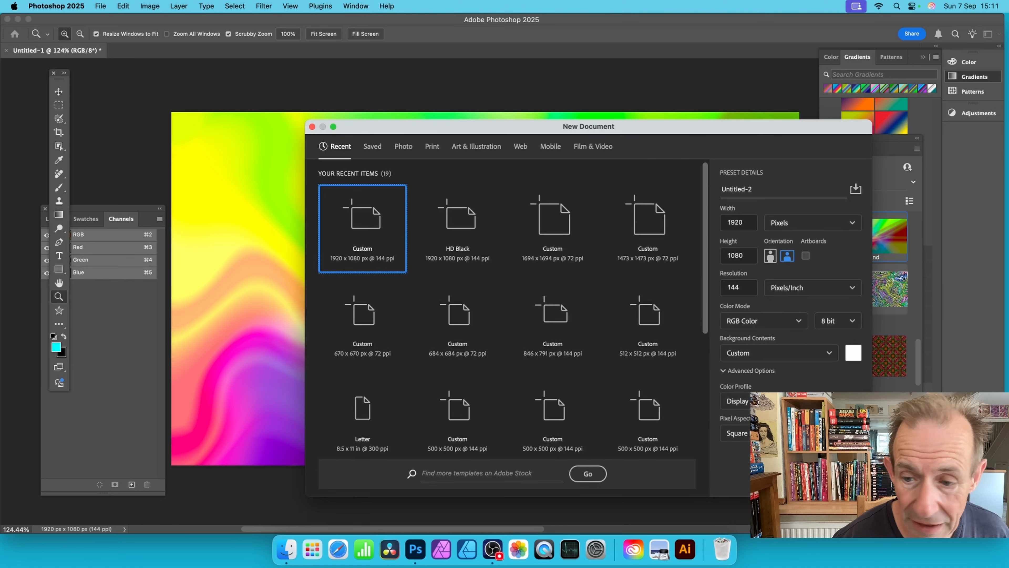
Step: Create a 1920 x 1080 px document at 144 ppi and draw a diagonal classic linear gradient across it in Difference mode
key("Return")
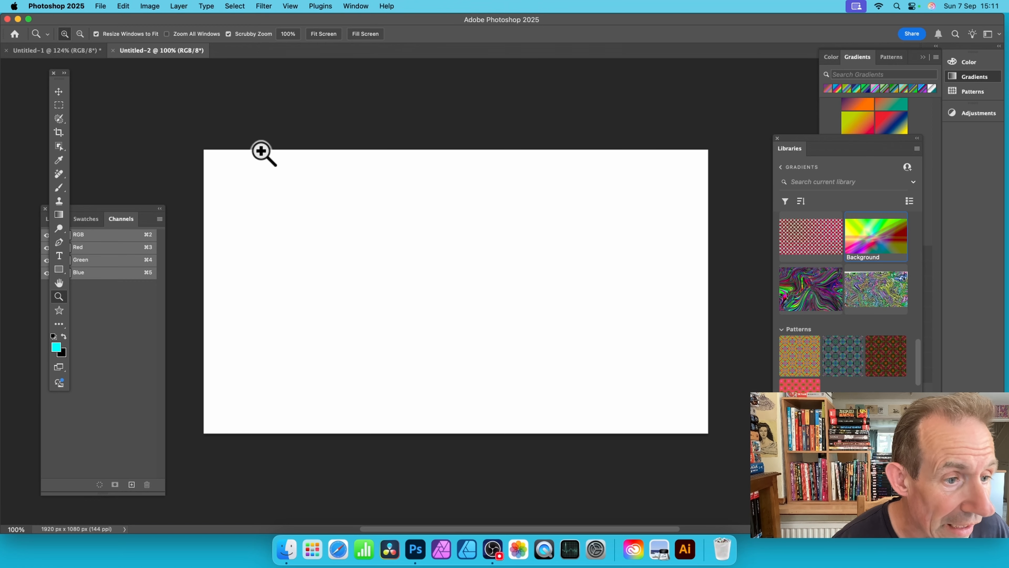
left_click(60, 216)
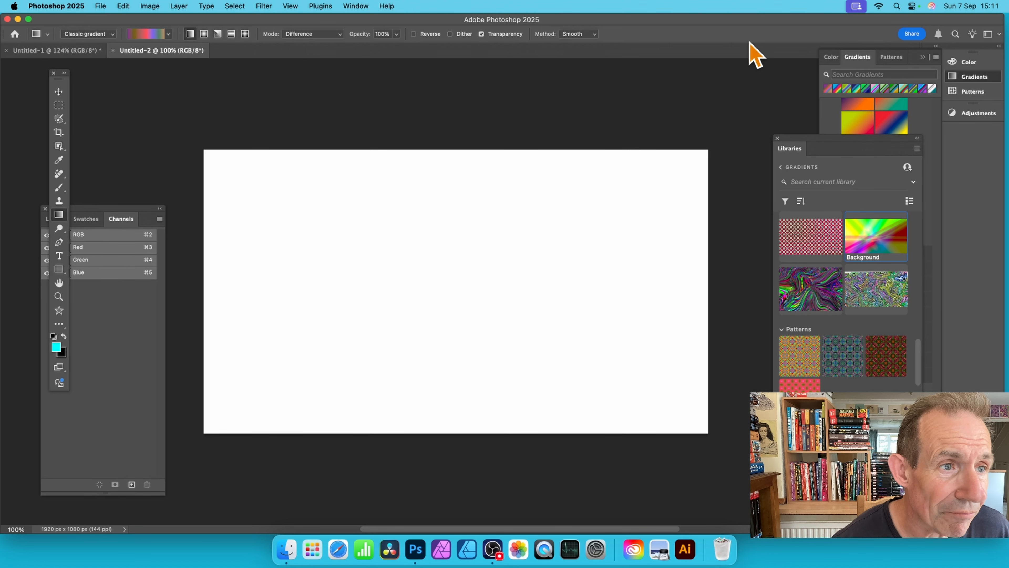
left_click(80, 35)
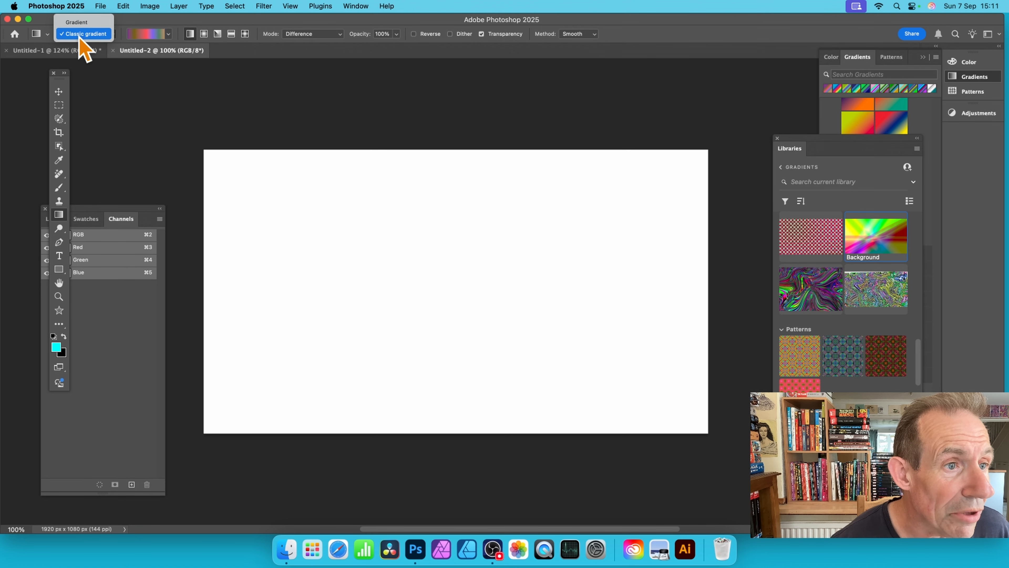
left_click(81, 34)
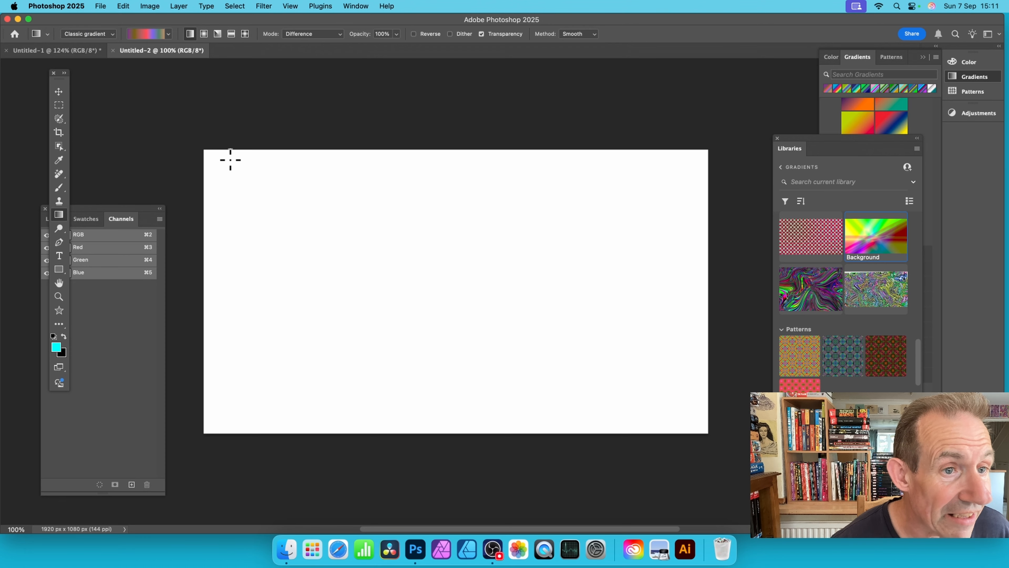
left_click_drag(230, 159, 666, 281)
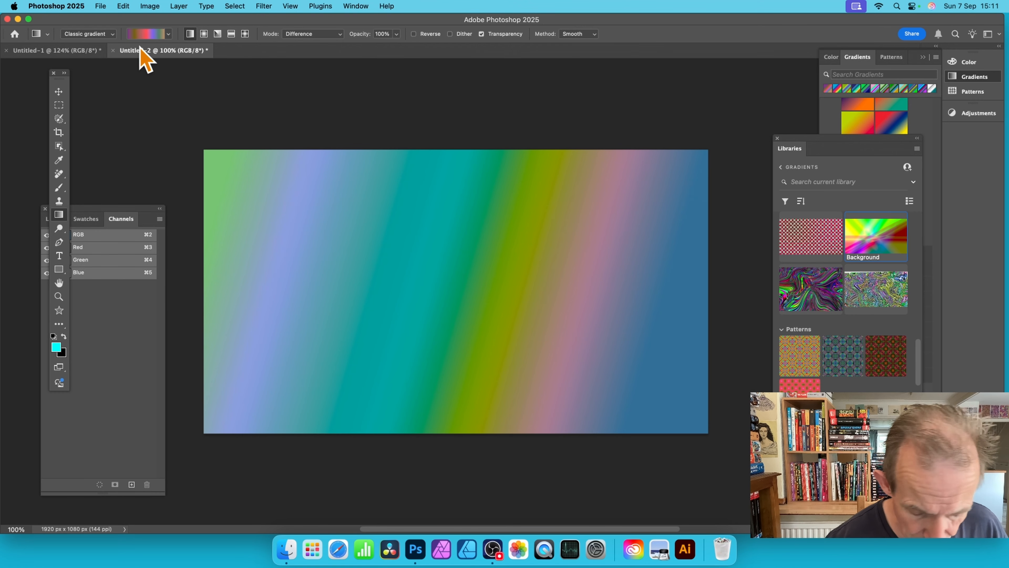
Step: Browse the gradient presets from Basics and Blues to Legacy Gradients, and draw another diagonal gradient over the canvas
left_click(168, 34)
scroll(129, 147, "up", 10)
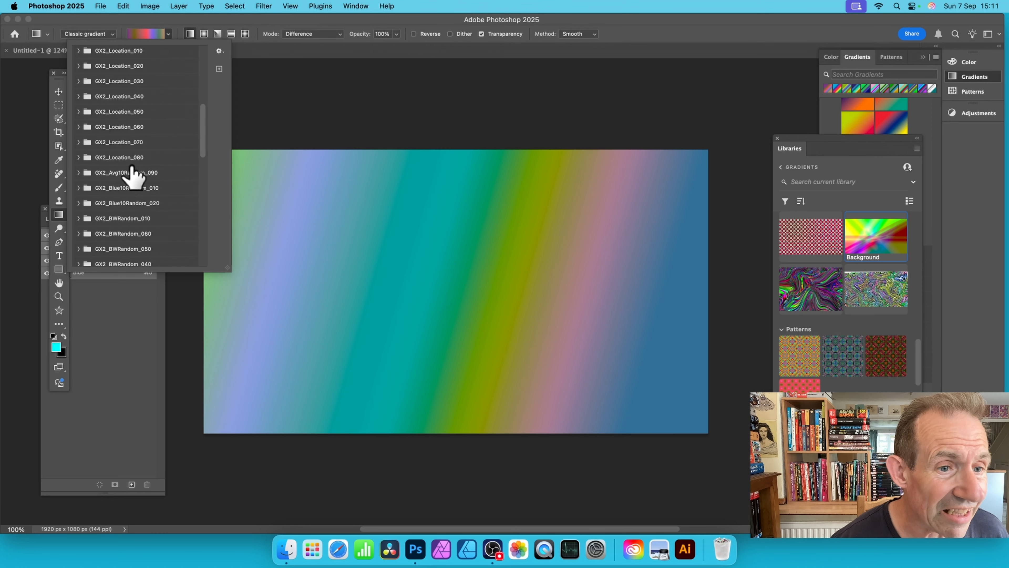
left_click_drag(204, 126, 200, 39)
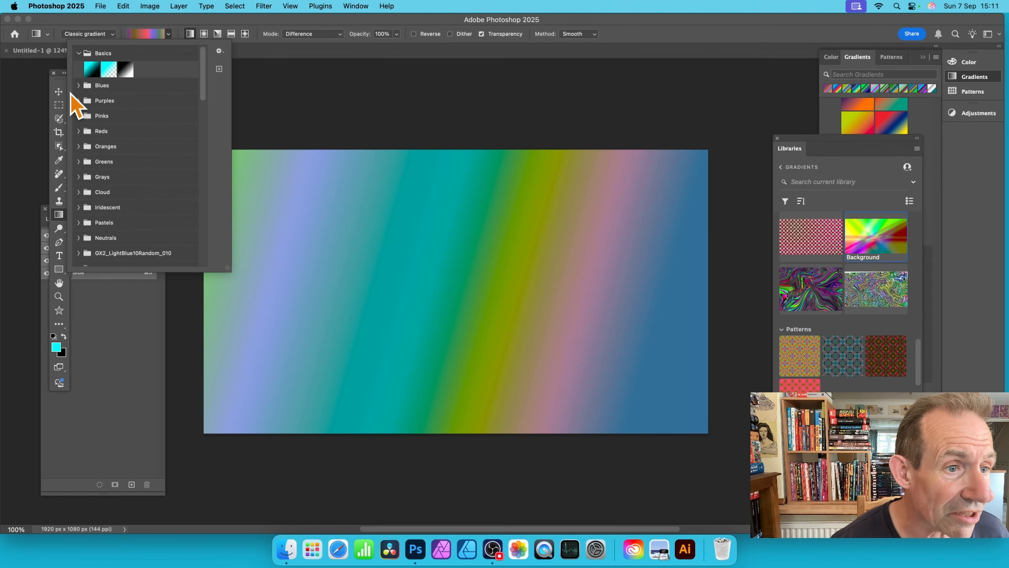
left_click(78, 85)
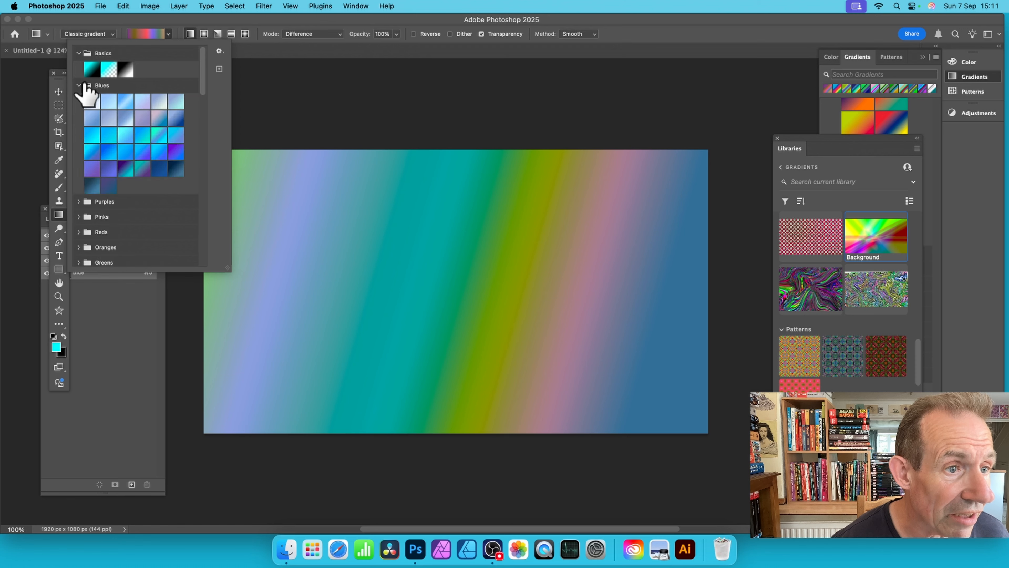
left_click_drag(203, 76, 206, 194)
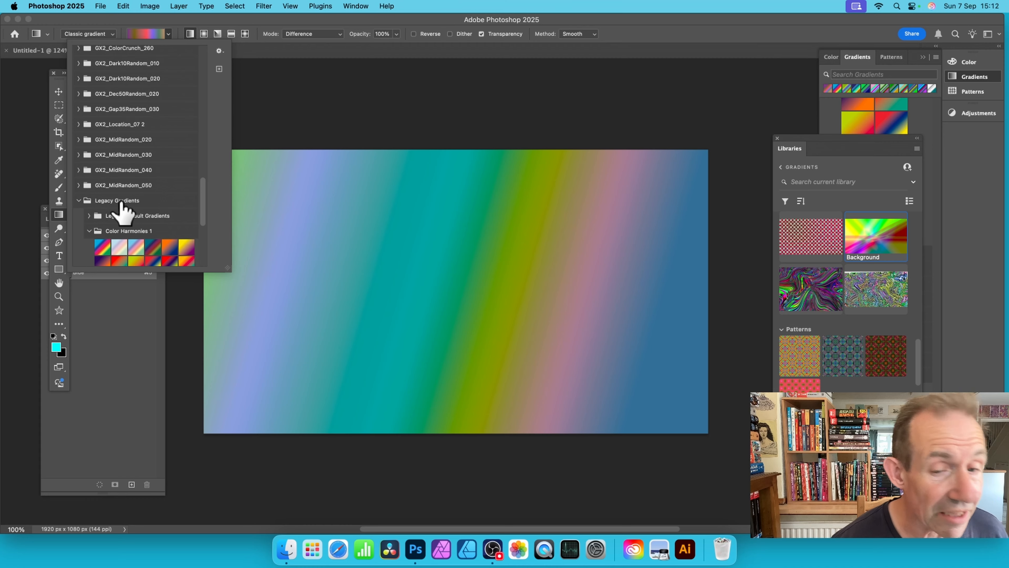
left_click_drag(282, 176, 473, 275)
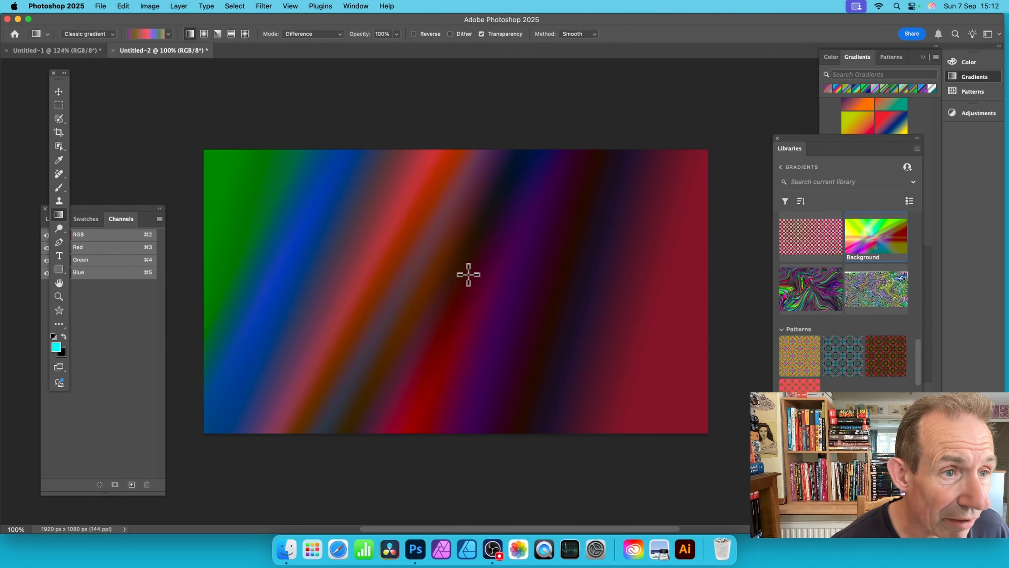
Step: Bring up the Gradients panel, float it over the canvas, and look through its options
left_click(355, 5)
left_click(383, 159)
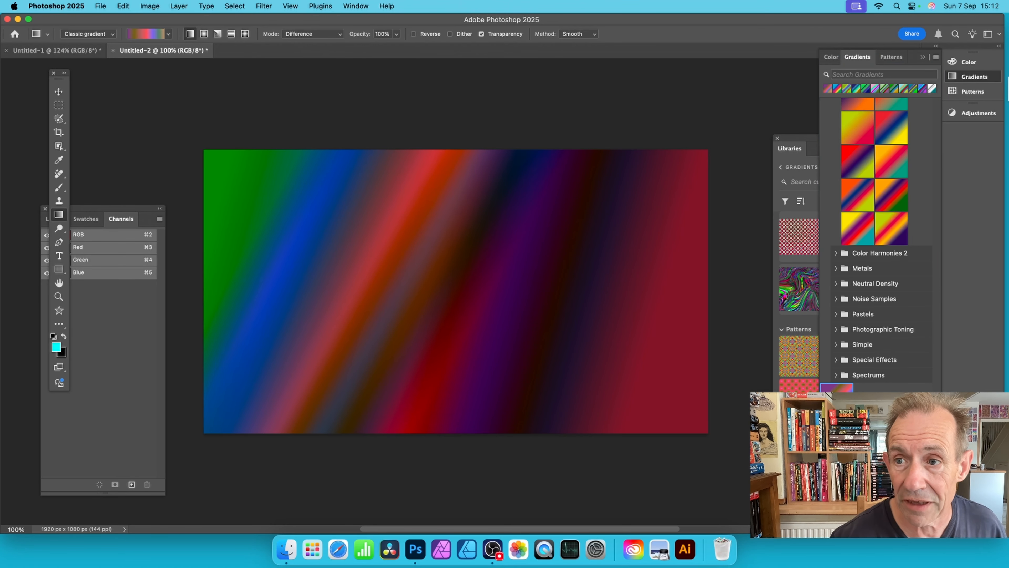
left_click_drag(858, 60, 602, 80)
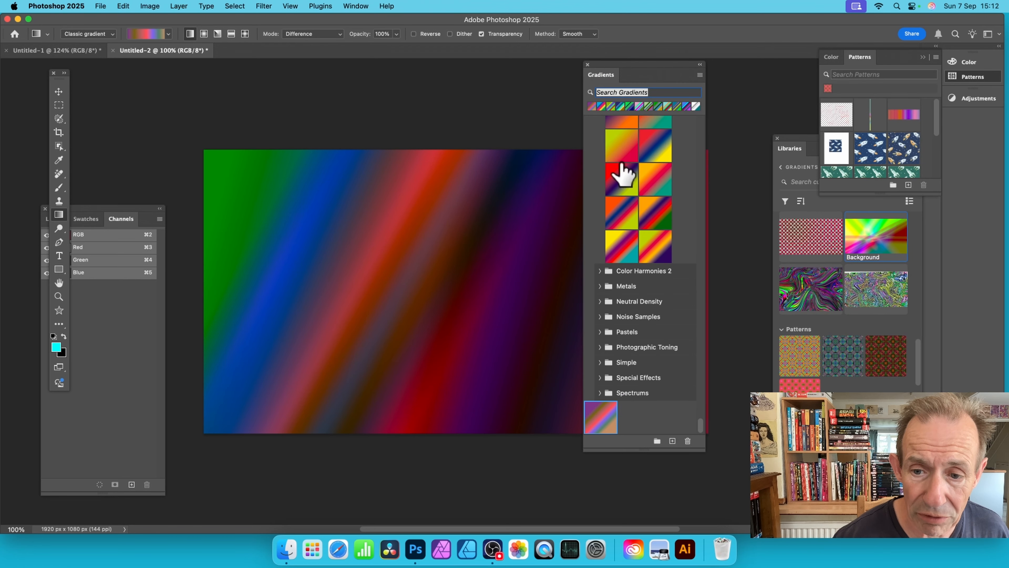
left_click(700, 75)
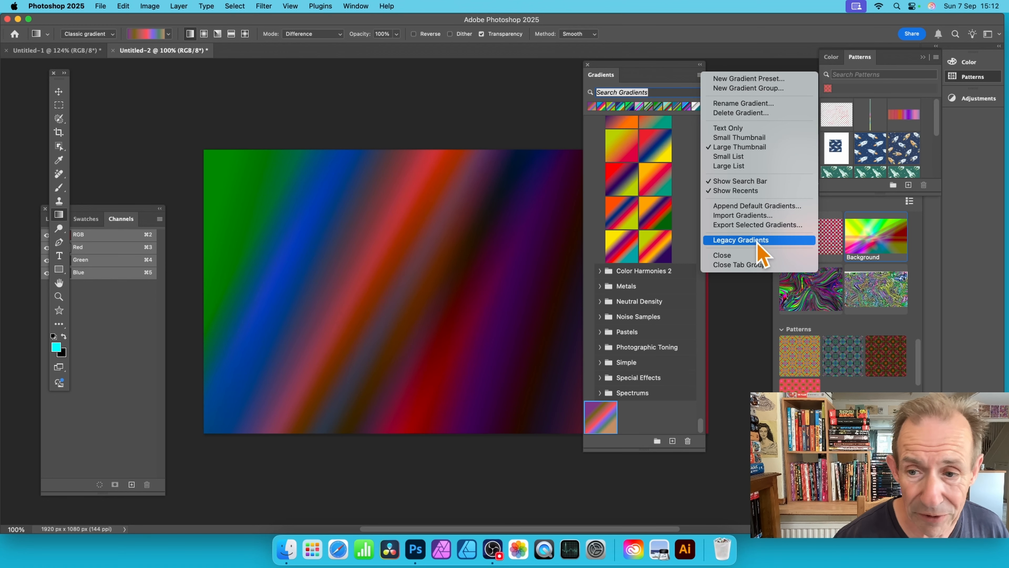
left_click(144, 26)
Step: Choose the first Color Harmonies 1 gradient preset and set the gradient's blend mode to Normal
left_click(168, 34)
left_click(102, 247)
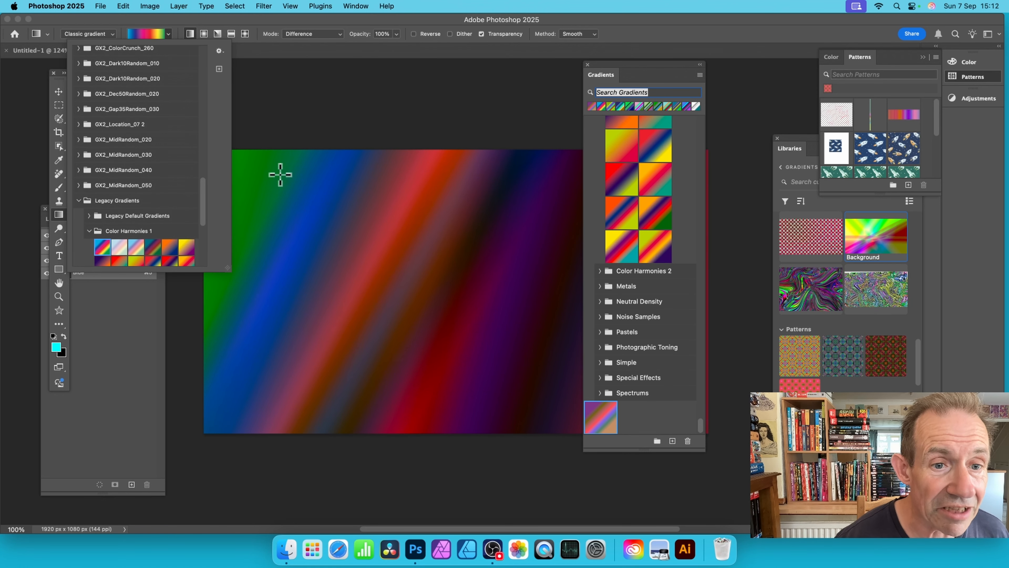
left_click(290, 32)
left_click(298, 33)
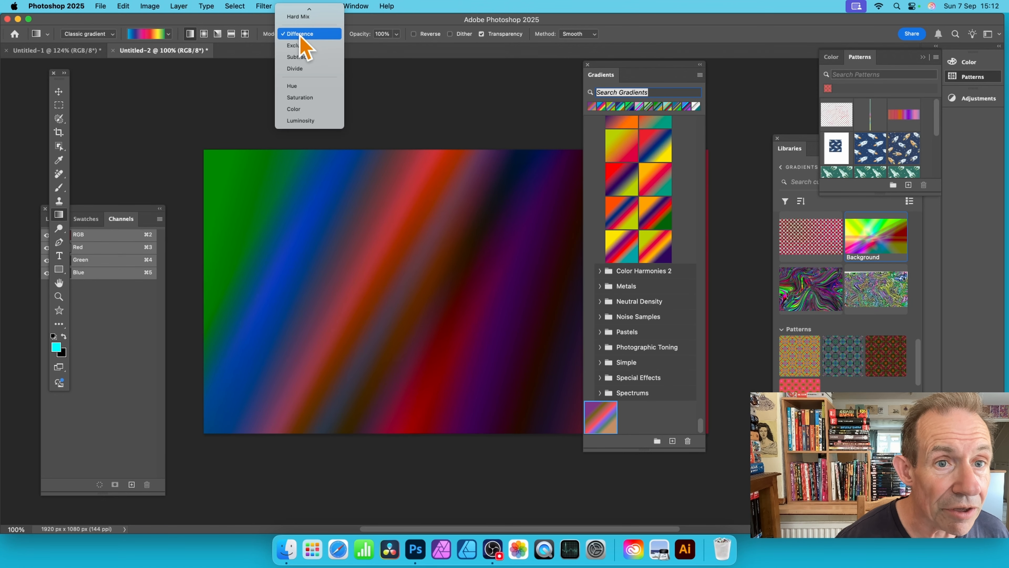
left_click(310, 12)
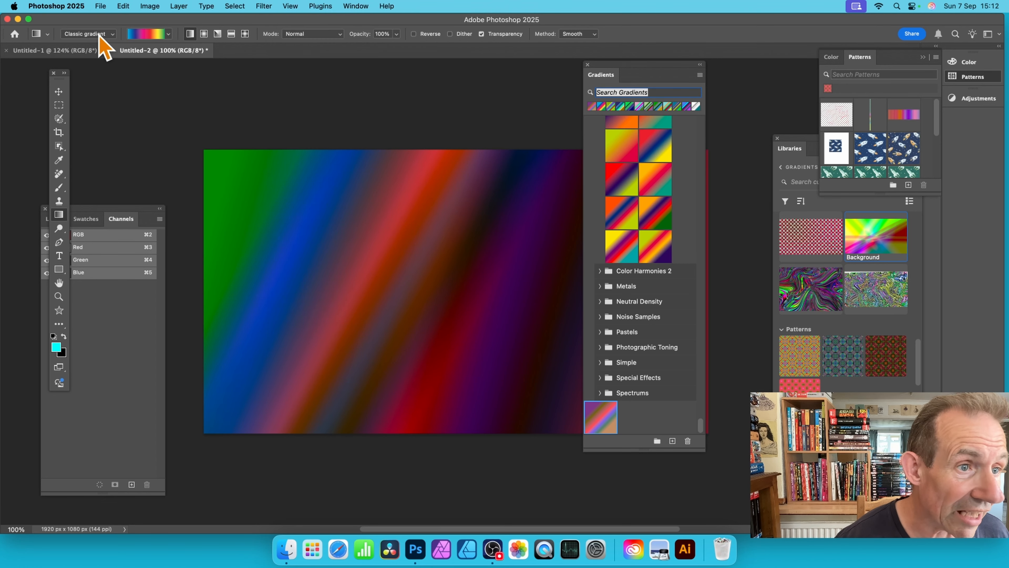
Step: Draw the rainbow linear gradient across the canvas several times at different angles
left_click_drag(251, 200, 560, 265)
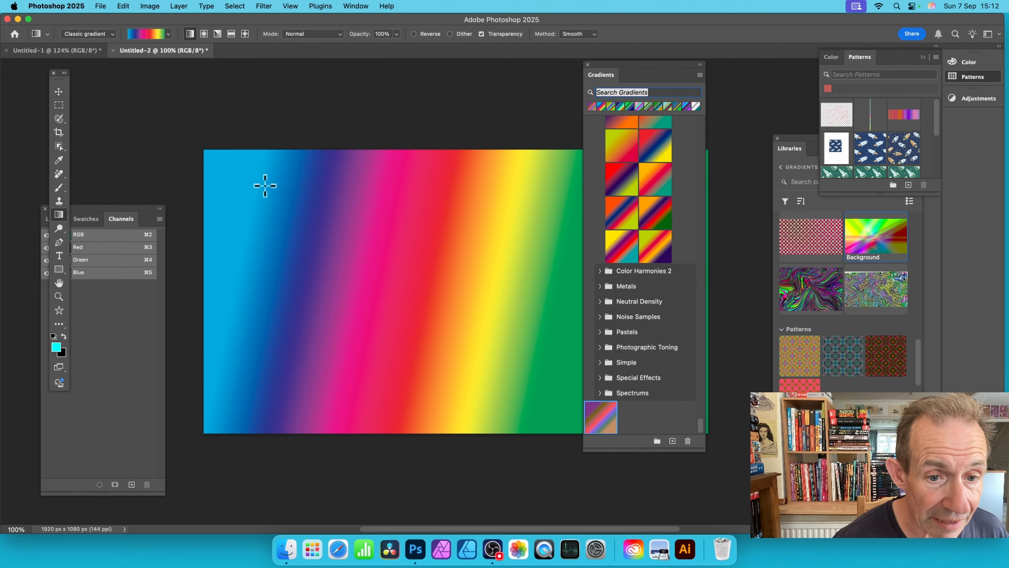
left_click_drag(266, 185, 548, 286)
left_click_drag(252, 285, 500, 221)
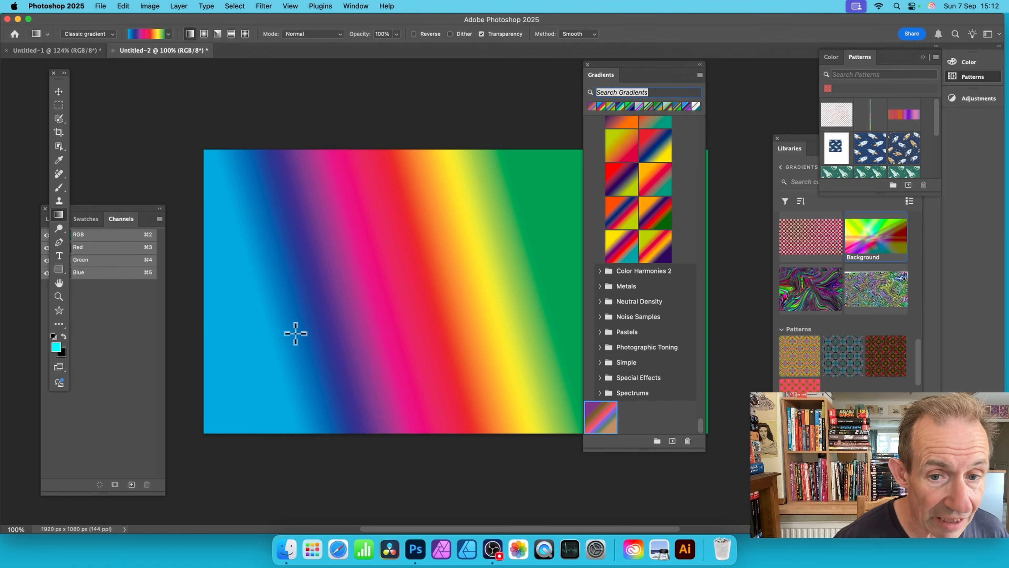
left_click_drag(278, 349, 541, 200)
left_click_drag(234, 245, 584, 241)
Step: Move the Gradients panel off the canvas and draw a horizontal linear gradient across the canvas's full width
left_click_drag(627, 75, 785, 89)
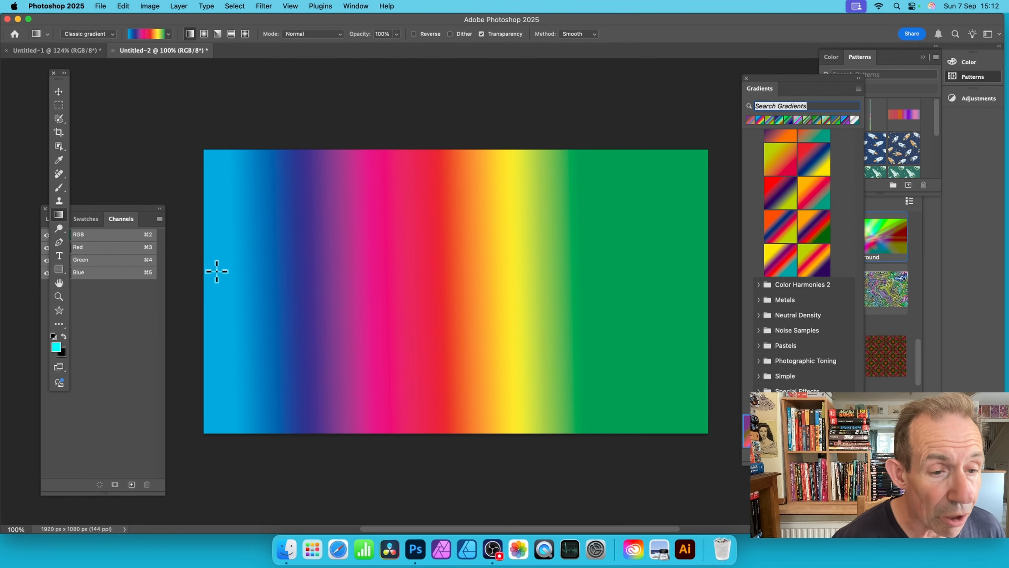
left_click_drag(218, 271, 690, 268)
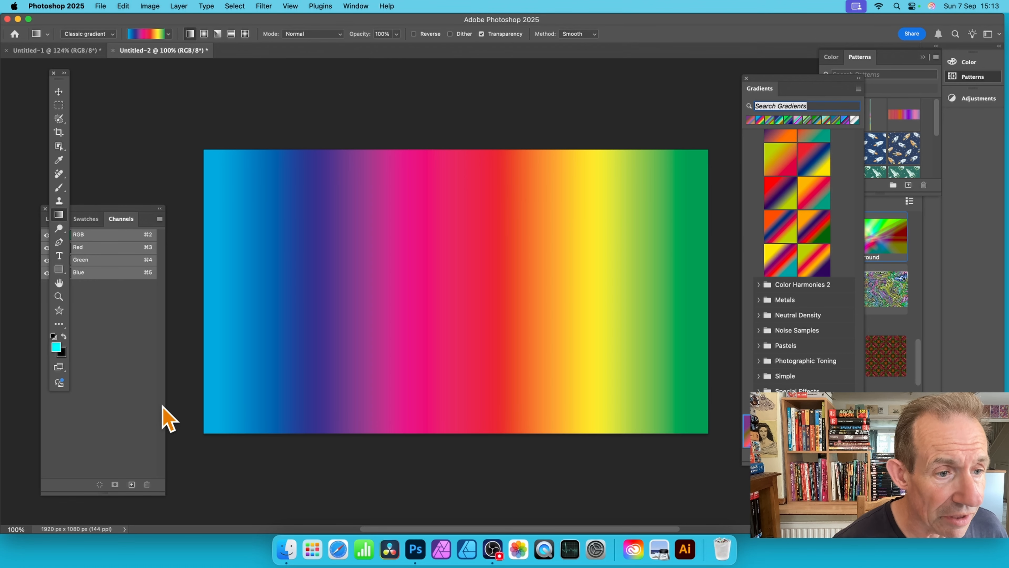
Step: Detach the Channels panel from its group as a separate floating panel
left_click(352, 6)
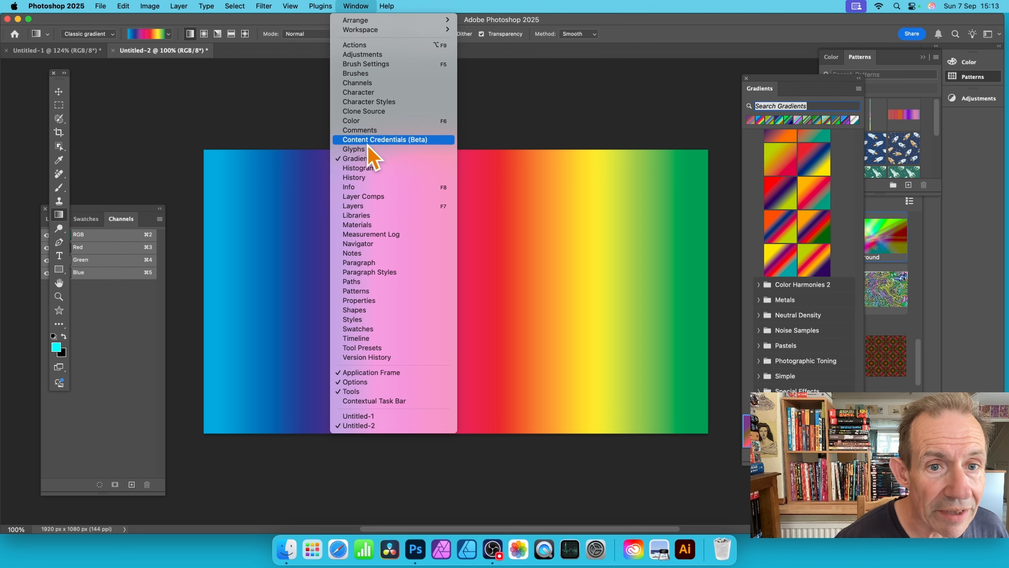
left_click(518, 101)
left_click(124, 220)
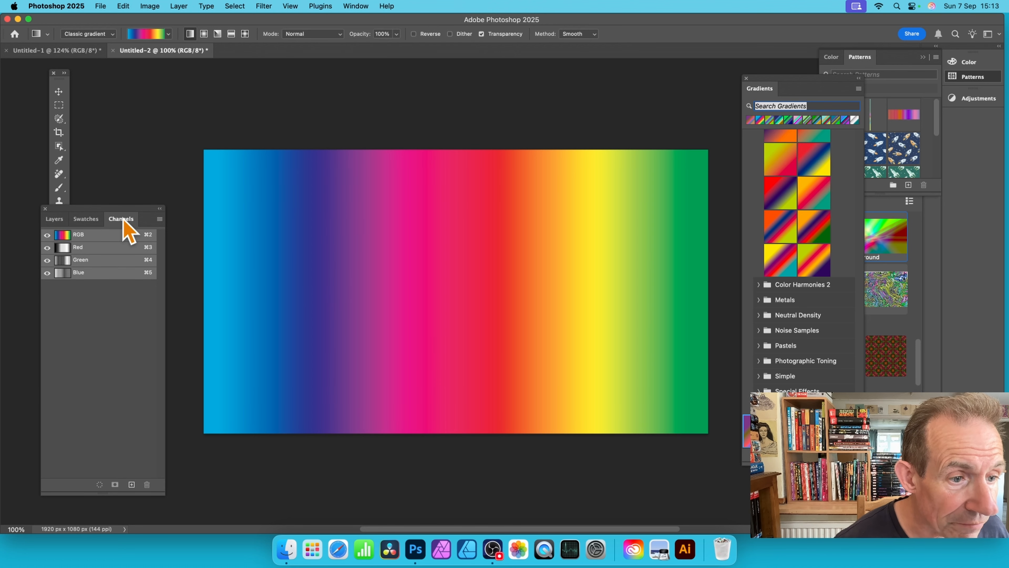
left_click_drag(123, 220, 144, 95)
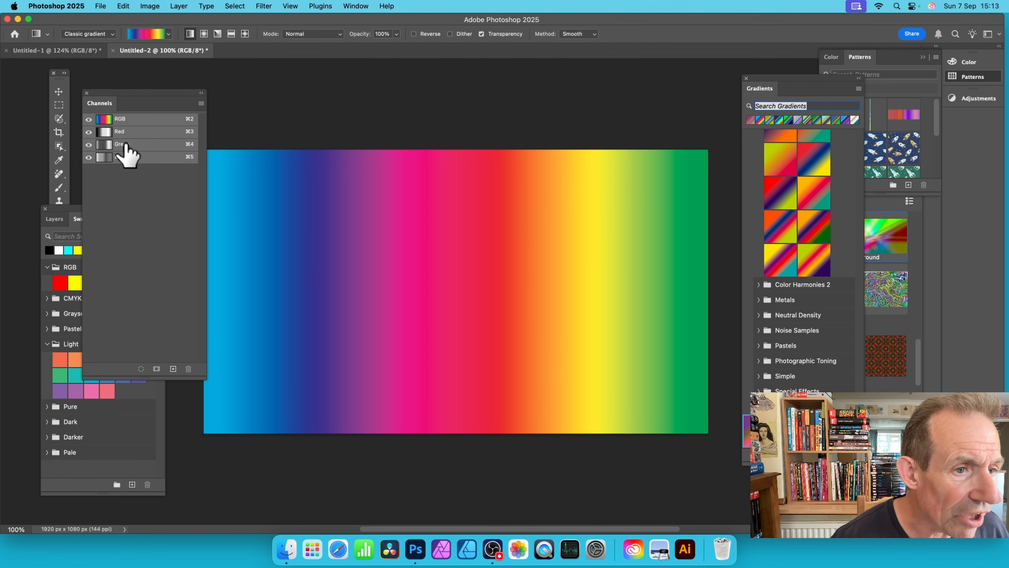
Step: Examine the Red, Green and Blue channels individually, and return to the RGB composite
left_click(120, 132)
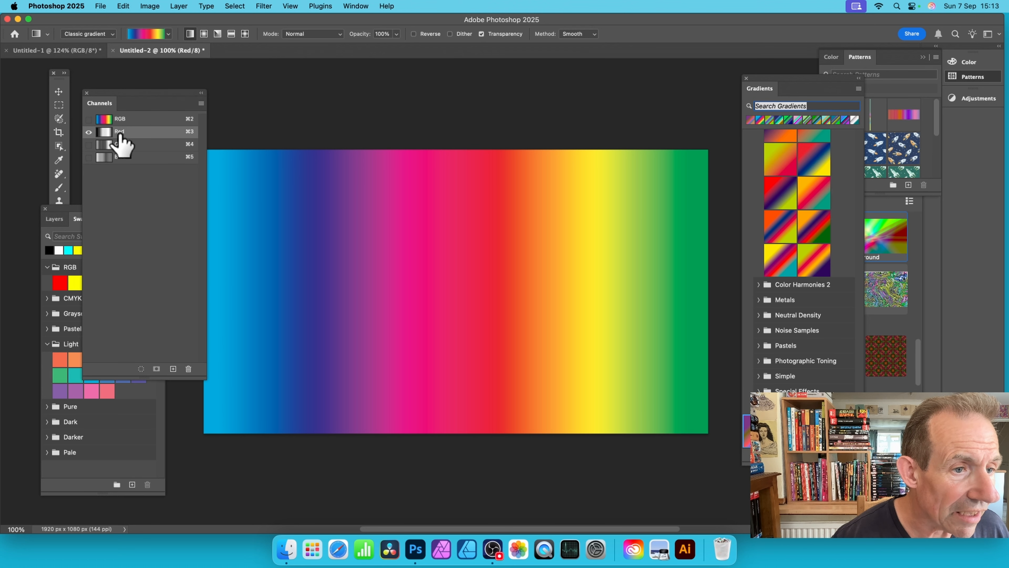
left_click(128, 144)
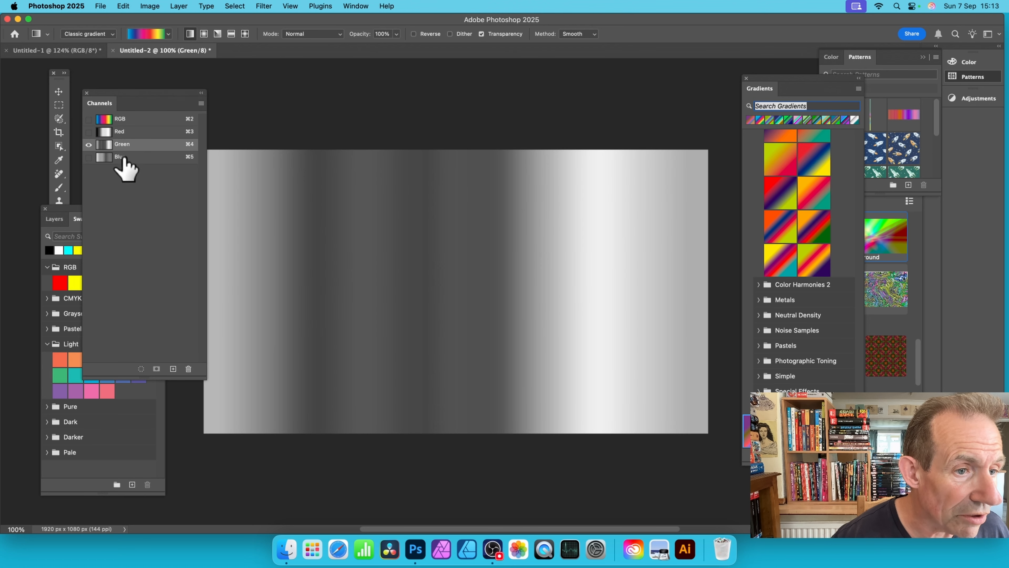
left_click(126, 157)
left_click(128, 143)
left_click(134, 130)
left_click(134, 119)
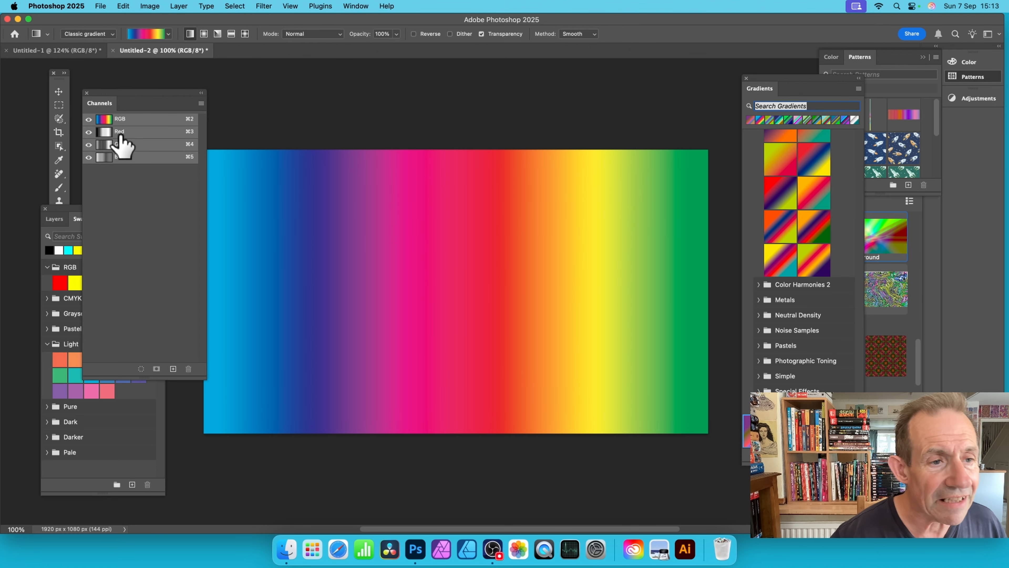
Step: Draw a vertical linear gradient from above to below the canvas in the Red channel only, and compare it with the RGB composite
left_click(136, 132)
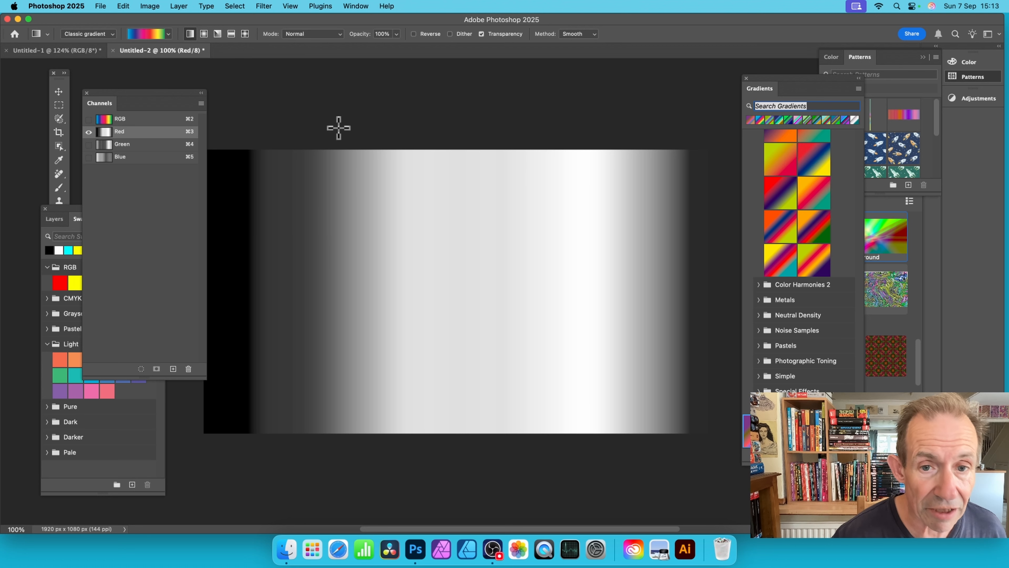
left_click_drag(449, 120, 454, 458)
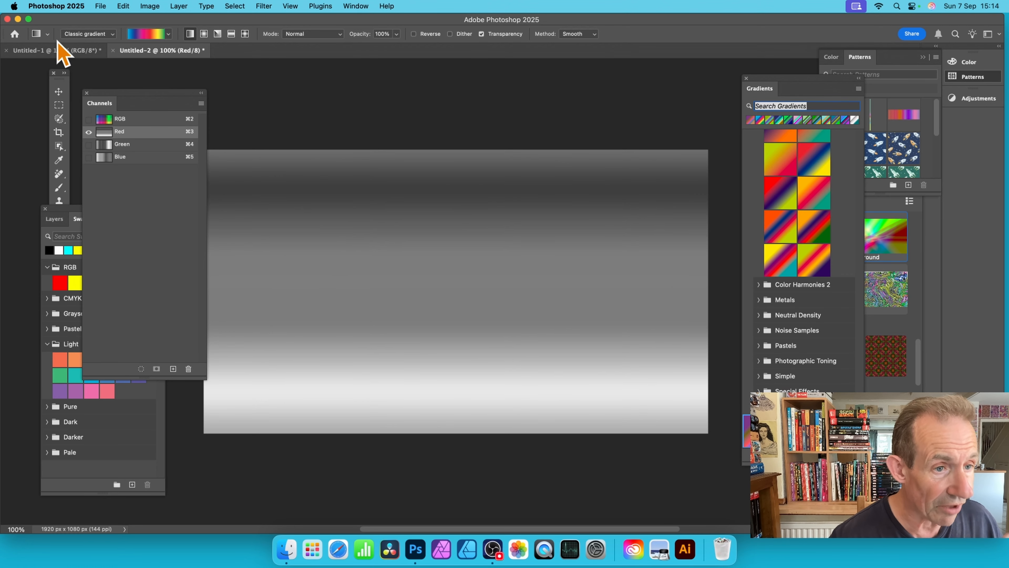
left_click(138, 119)
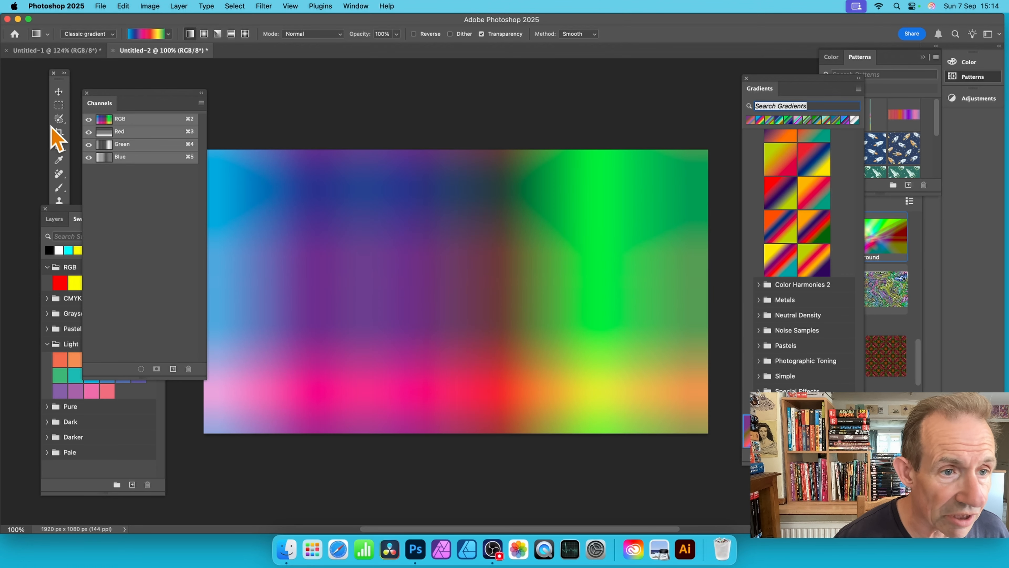
left_click(128, 132)
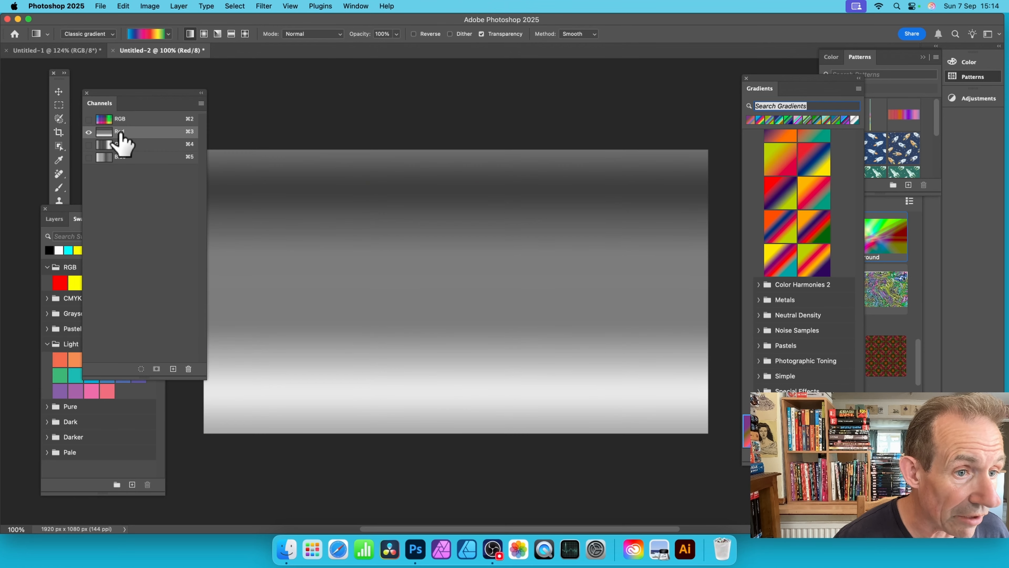
left_click(138, 119)
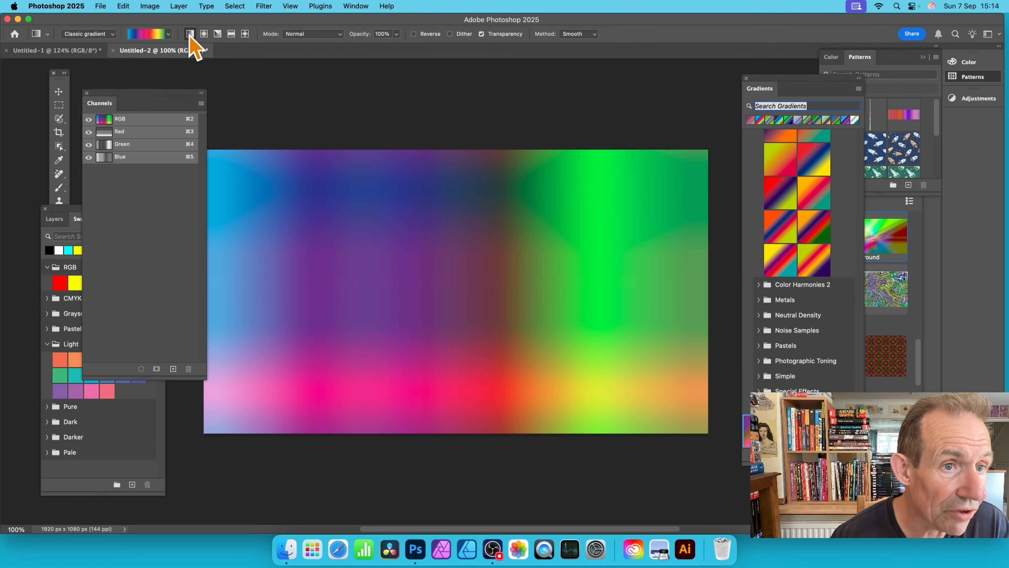
Step: Draw a radial gradient outward from near the canvas centre in the Red channel only, and show the RGB composite
left_click(204, 34)
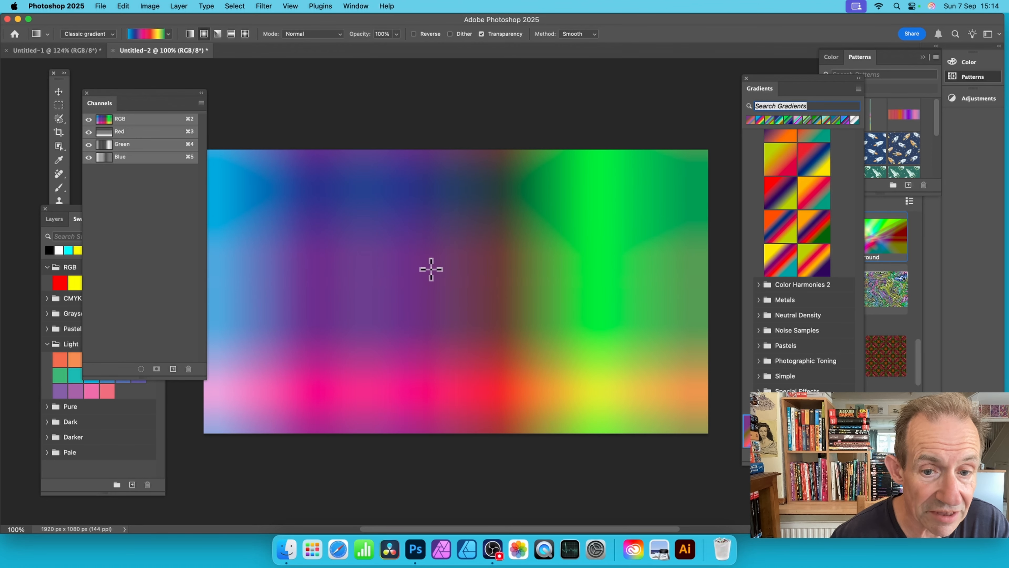
left_click(132, 132)
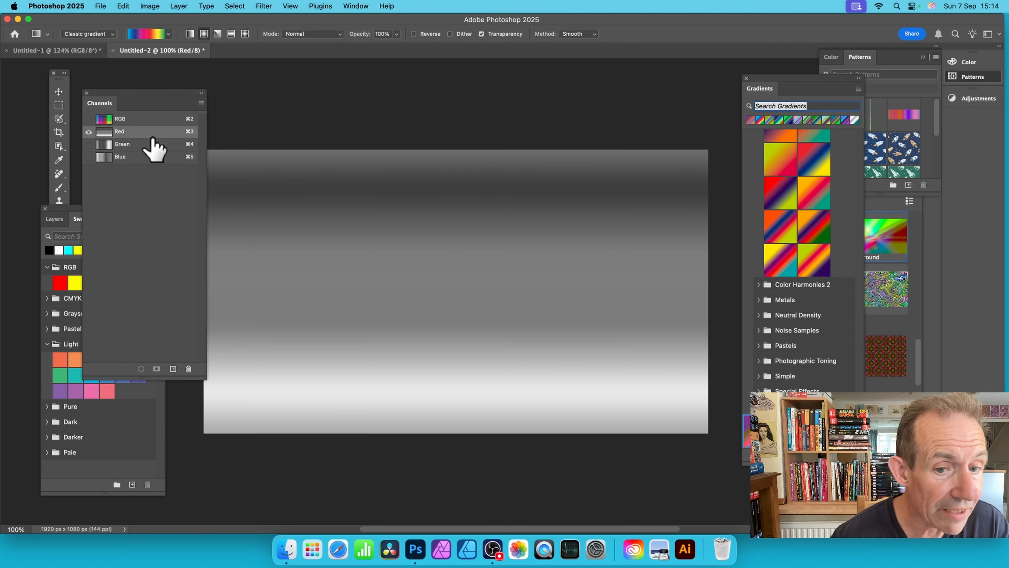
left_click_drag(413, 259, 536, 312)
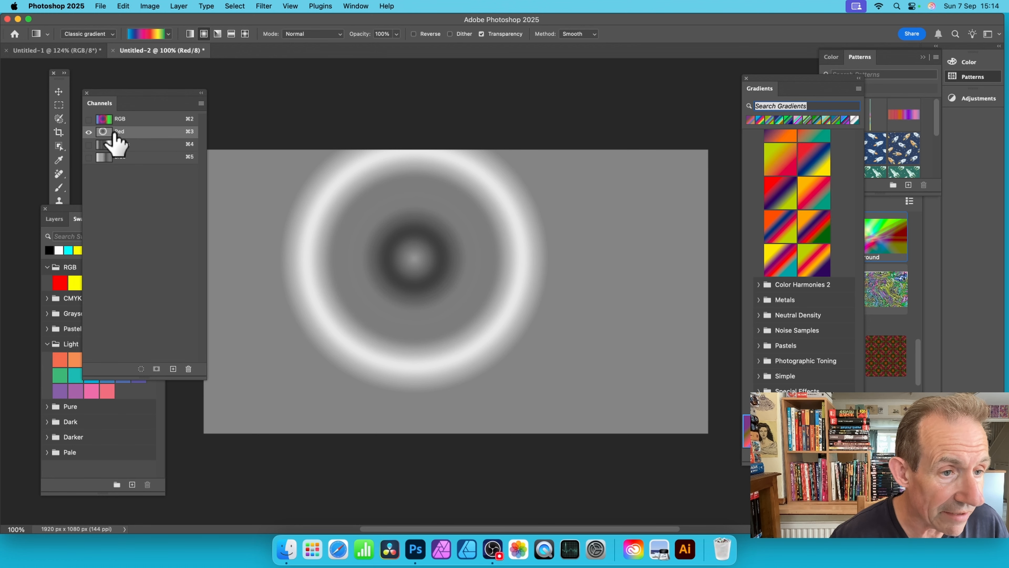
left_click(124, 120)
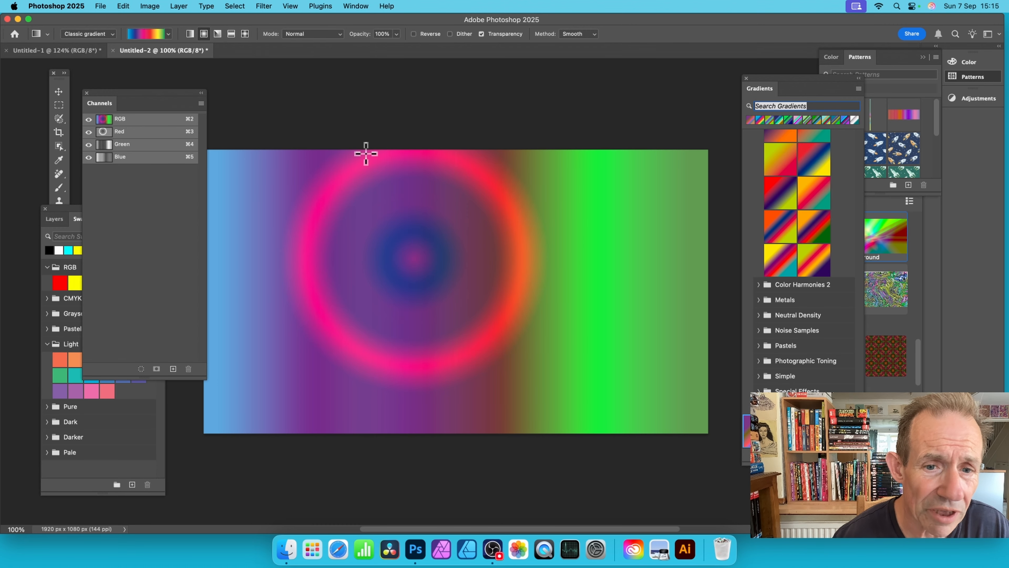
Step: Draw a radial gradient across all channels from the canvas's left third outward, and redraw it from slightly lower
left_click_drag(325, 246, 596, 244)
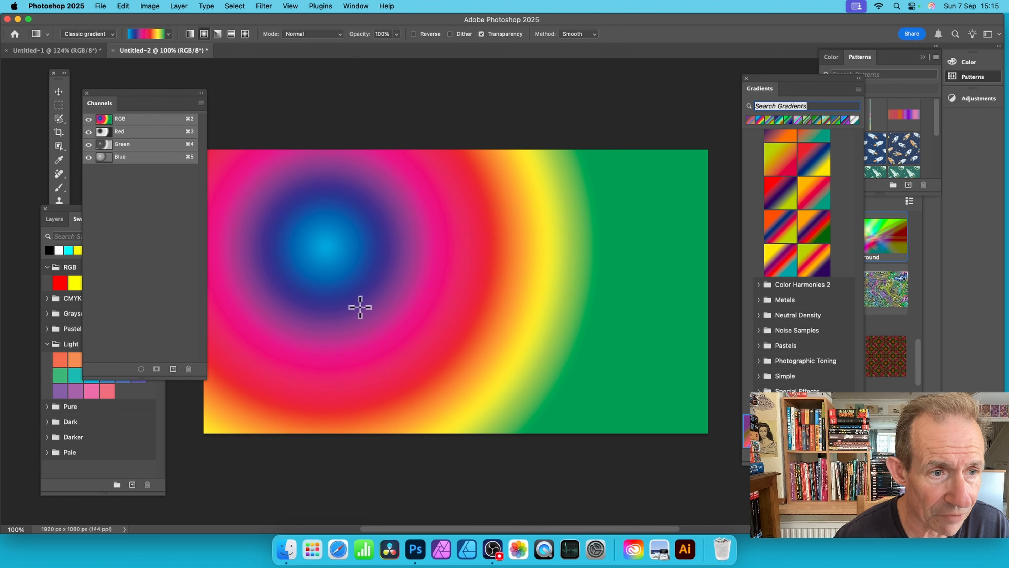
left_click_drag(313, 286, 591, 295)
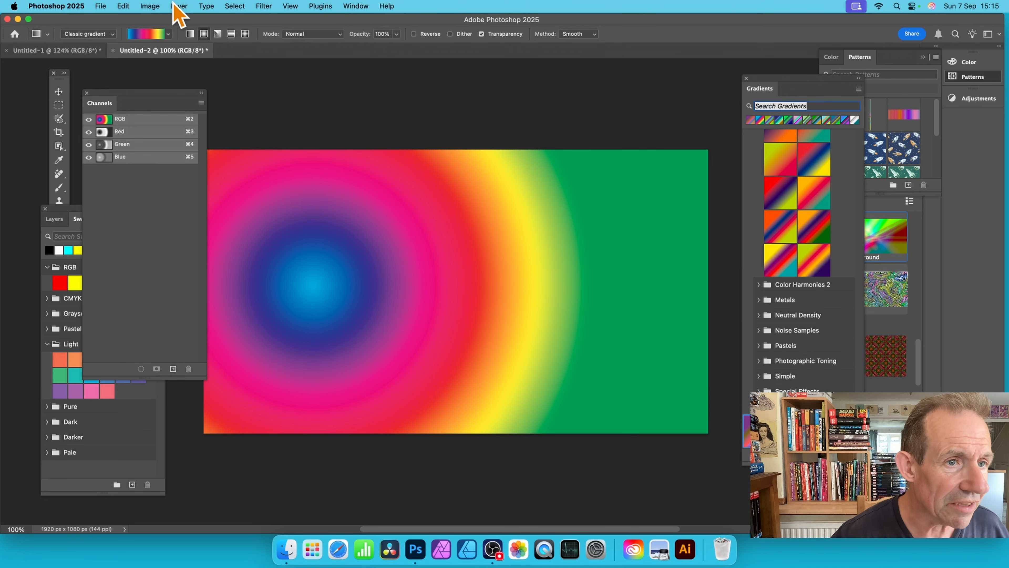
Step: Overlay a radial gradient in Difference mode across all channels, from the canvas's right part to near the existing circle's centre
left_click(320, 34)
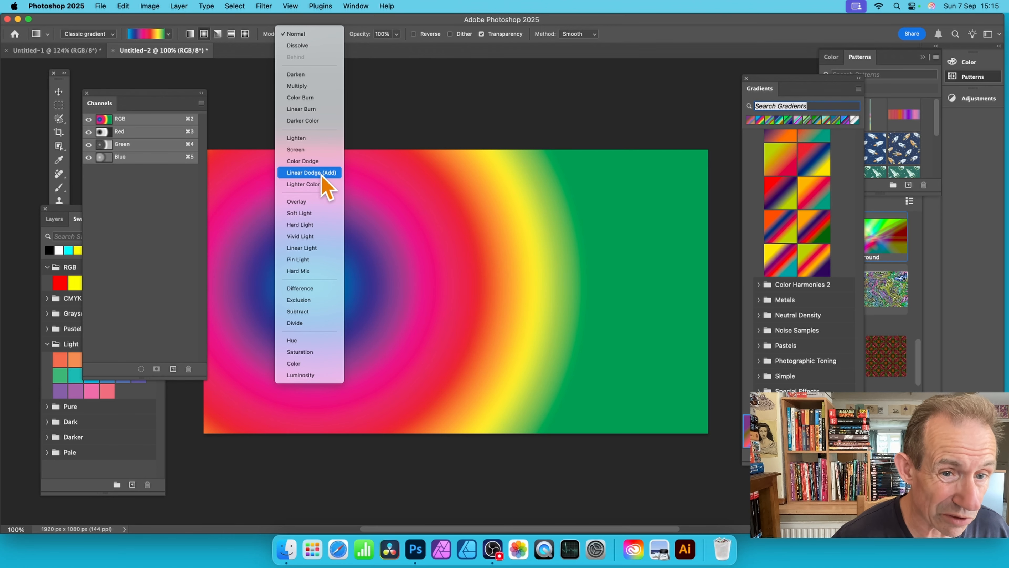
left_click(314, 289)
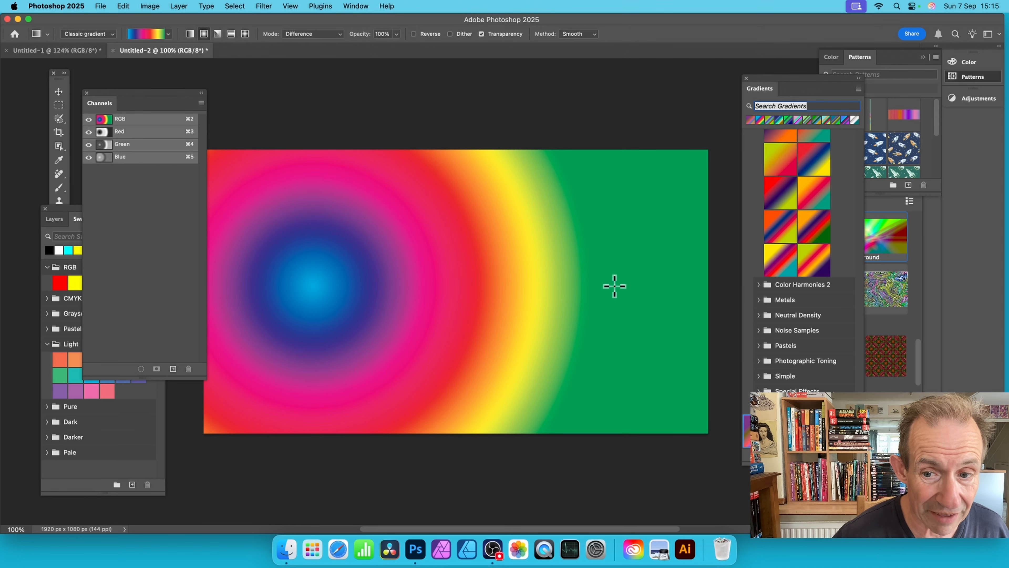
left_click_drag(613, 284, 340, 281)
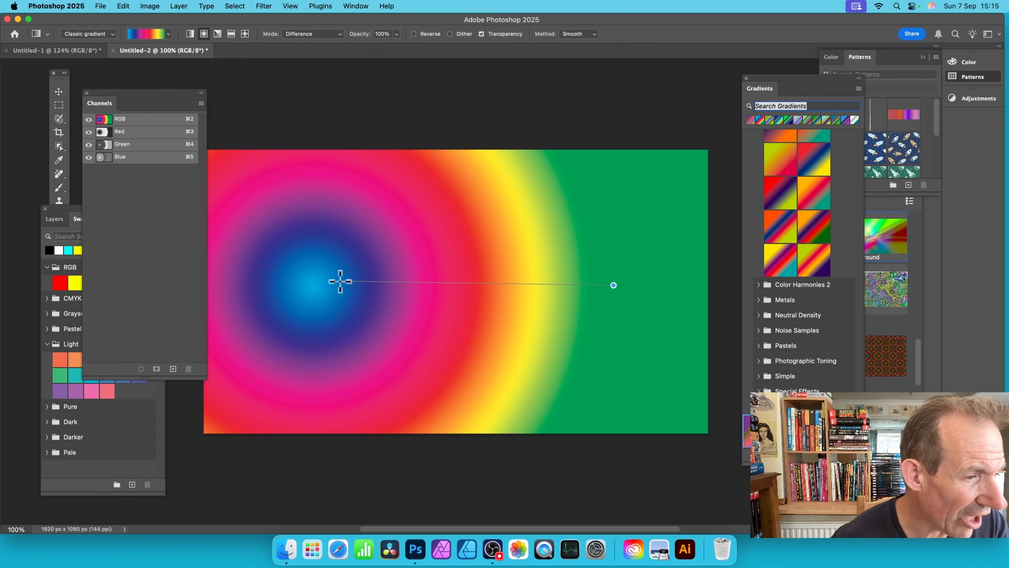
left_click_drag(342, 281, 342, 282)
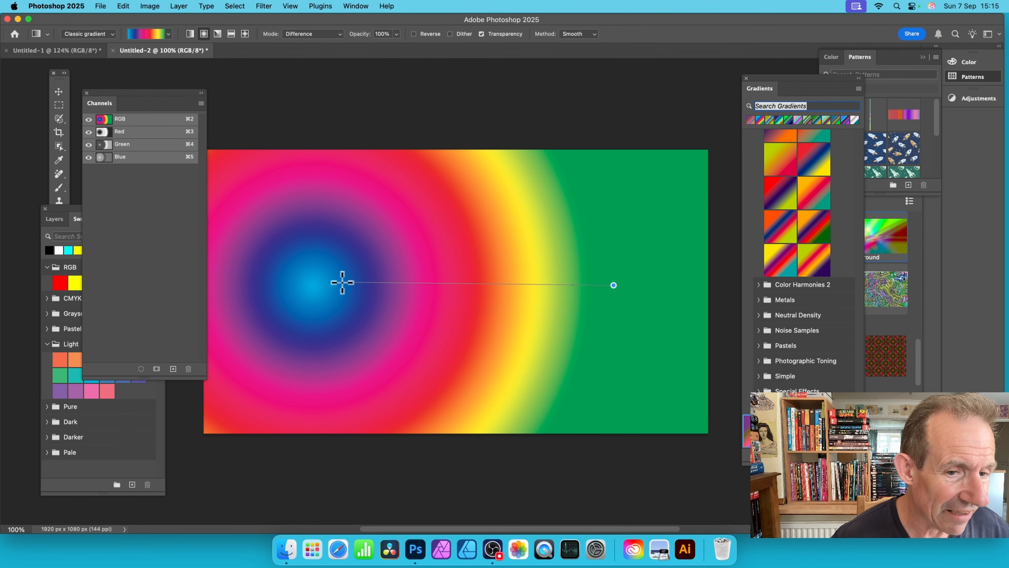
left_click_drag(342, 282, 318, 280)
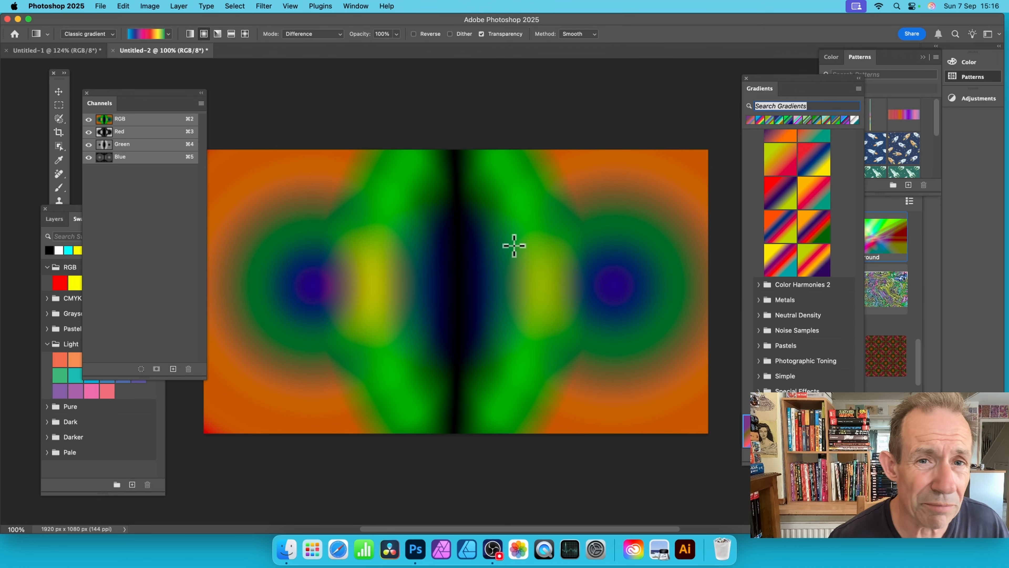
Step: Draw a small radial gradient at 40% opacity in Normal mode over the circle in the canvas's left half
left_click(397, 34)
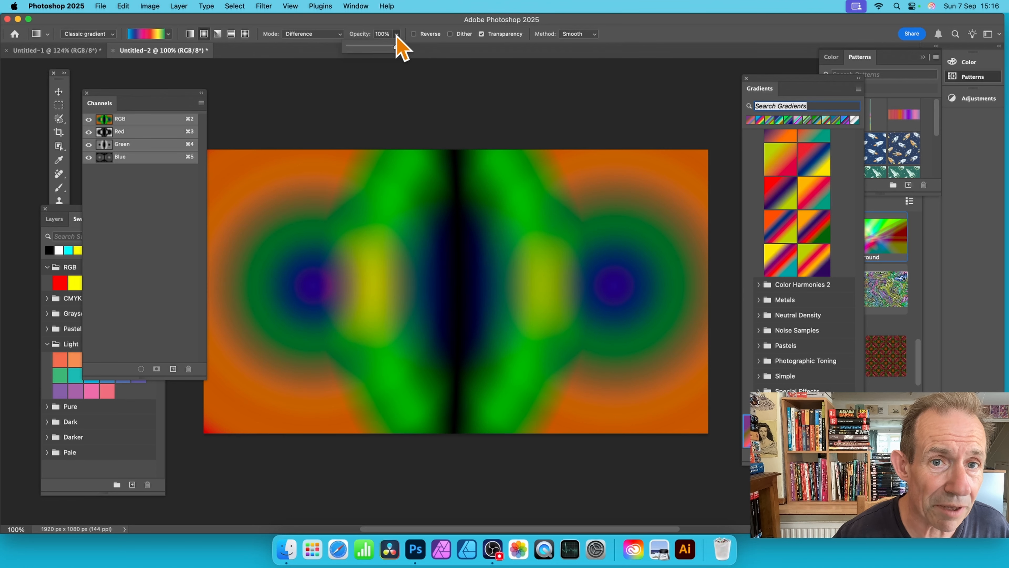
left_click_drag(394, 46, 369, 48)
left_click(329, 34)
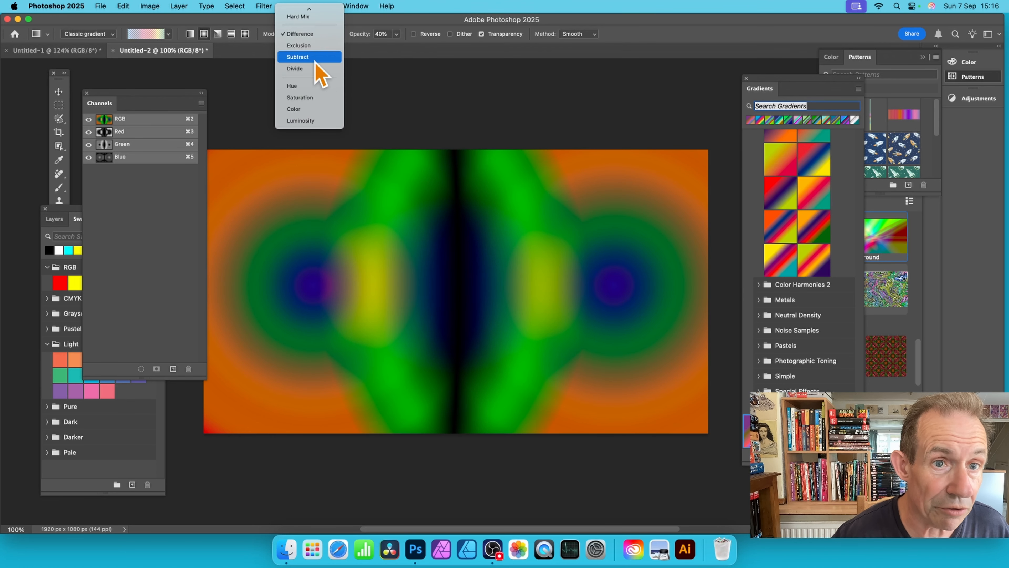
left_click(300, 12)
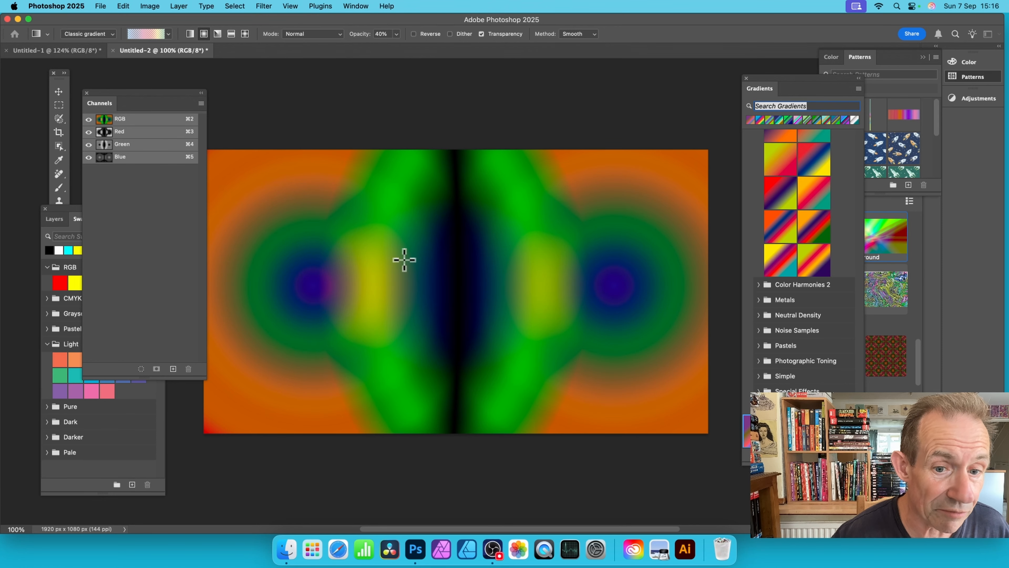
left_click_drag(347, 258, 482, 257)
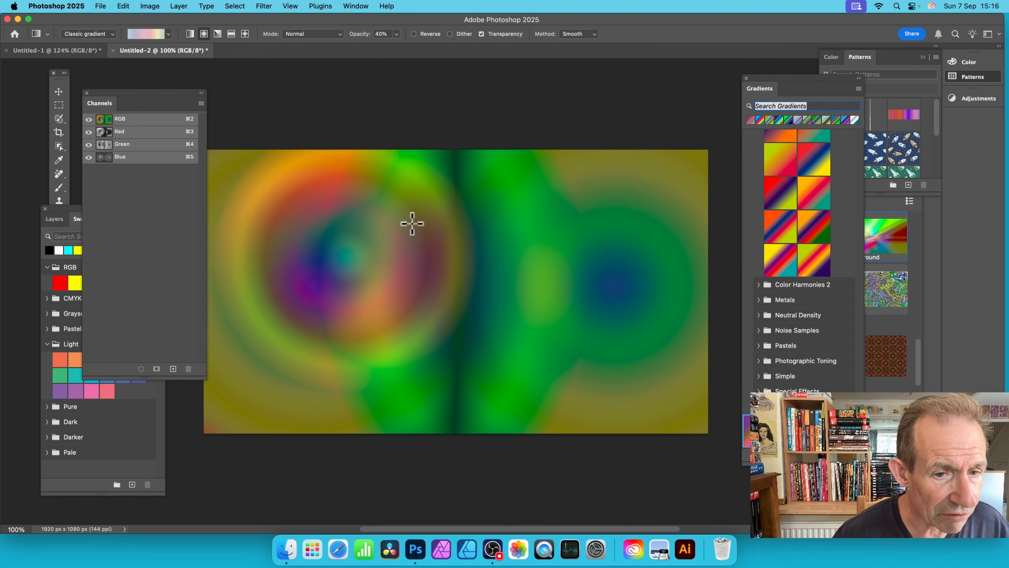
Step: Layer three radial gradients at 12% opacity over the image, one from the left circle and two from the right circle
left_click(396, 34)
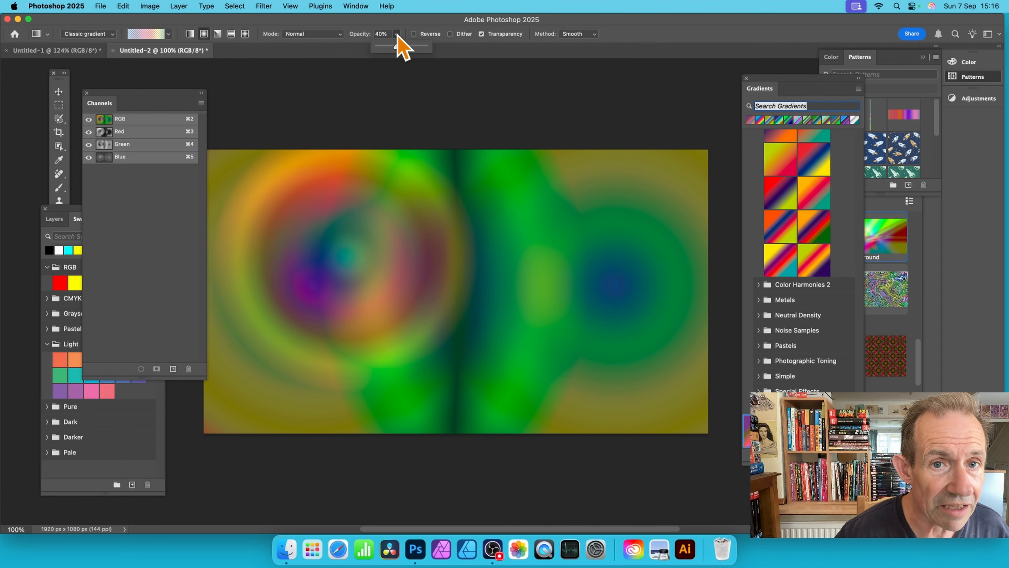
left_click_drag(398, 46, 387, 59)
left_click_drag(372, 259, 525, 259)
left_click_drag(602, 263, 461, 264)
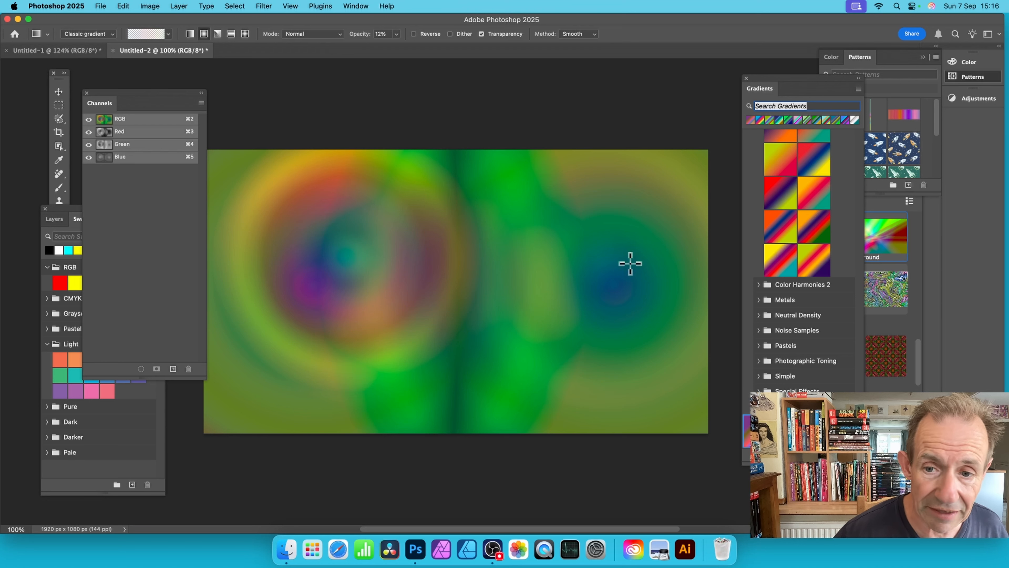
left_click_drag(583, 276, 289, 176)
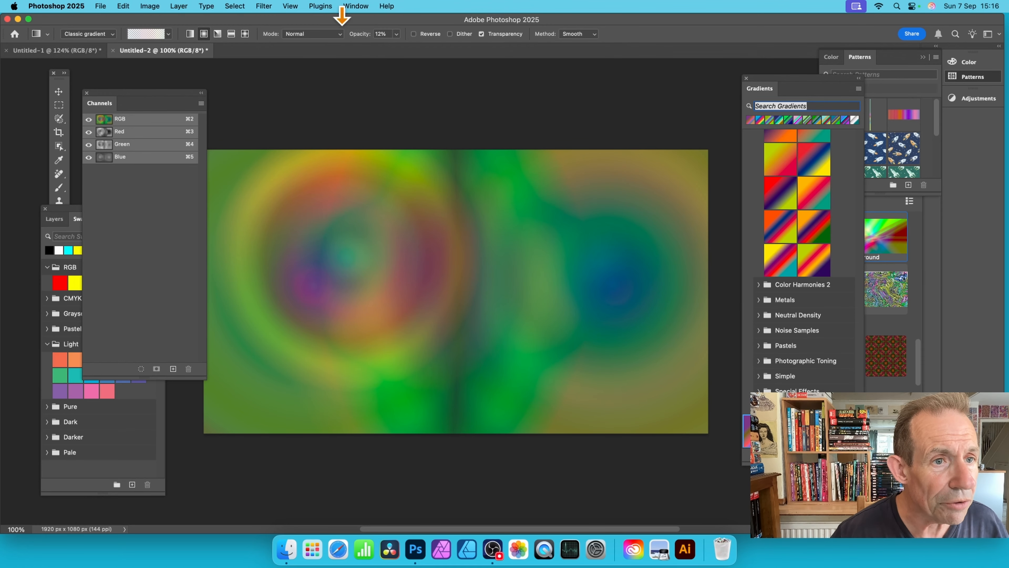
Step: Draw a radial gradient at 100% opacity in the Red channel only, from the canvas's lower right towards its upper centre
left_click(396, 34)
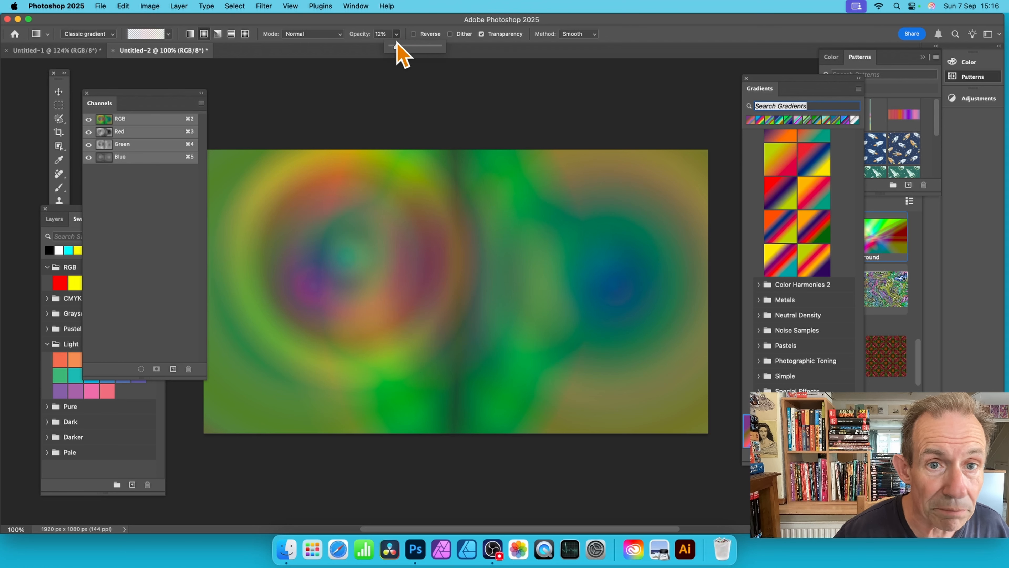
left_click_drag(398, 47, 445, 54)
left_click(404, 21)
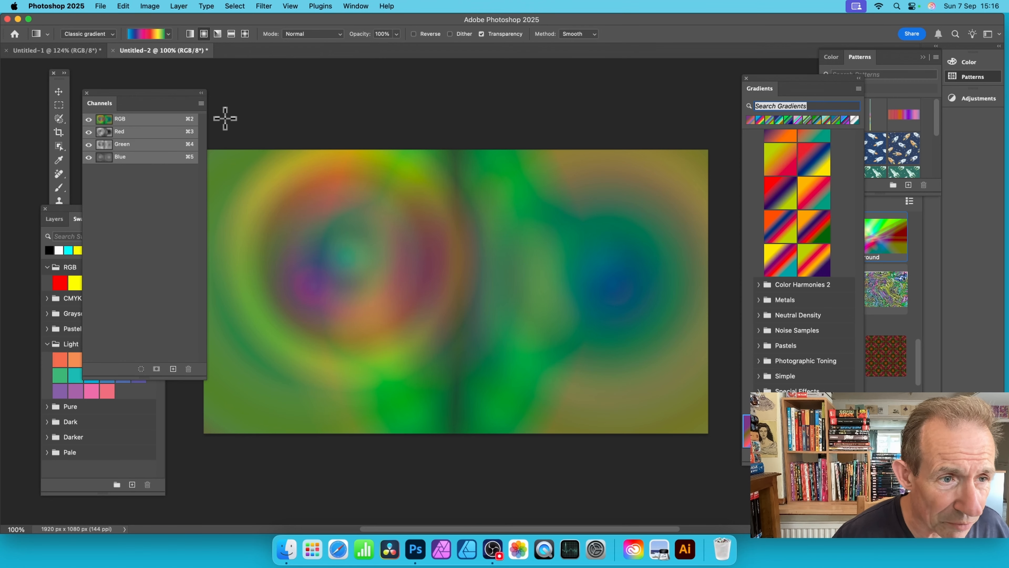
left_click(135, 132)
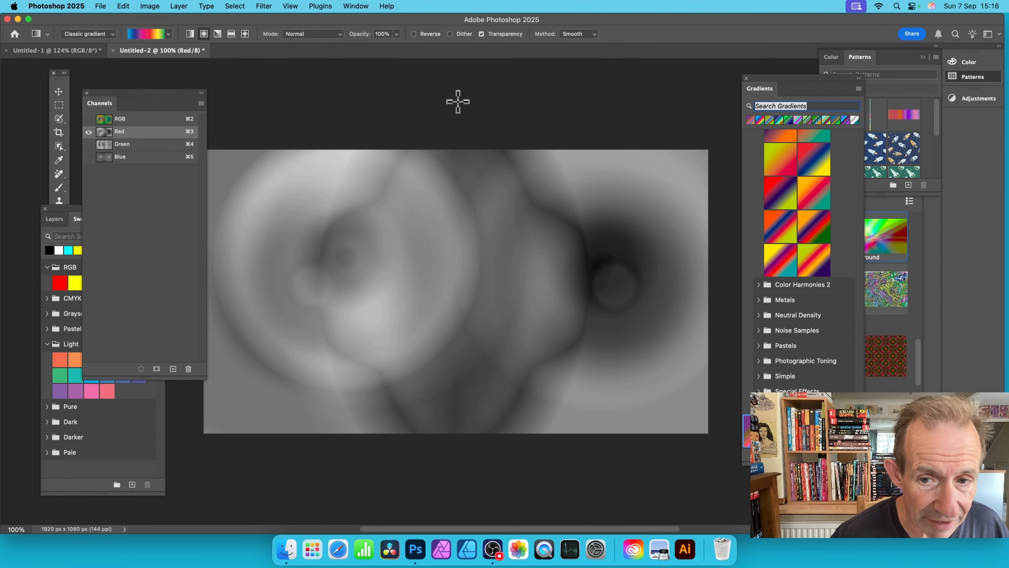
left_click_drag(577, 388, 383, 169)
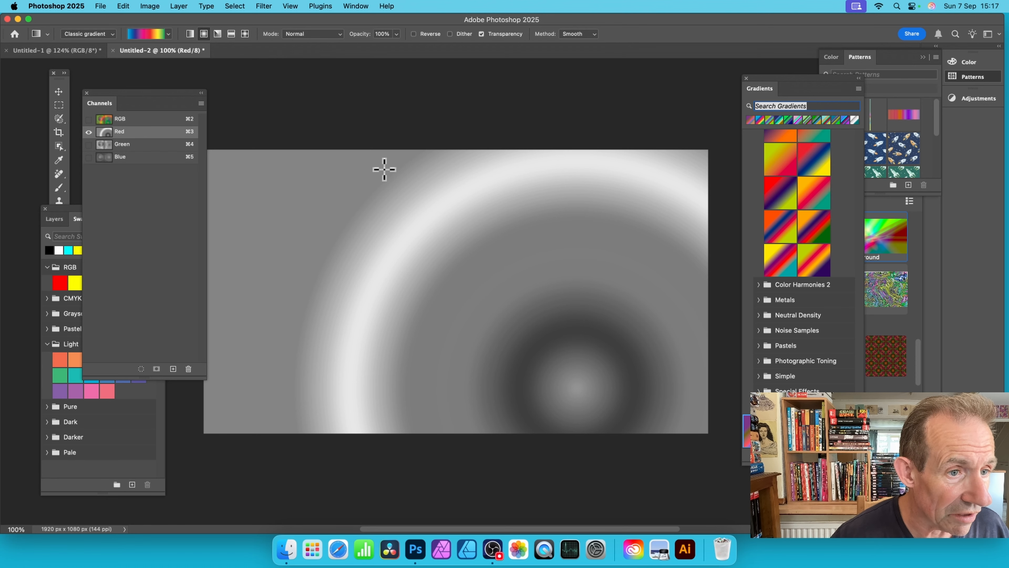
Step: Draw radial gradients from the upper right in the Green channel and from the lower left in the Blue channel, and show the RGB composite
left_click(133, 145)
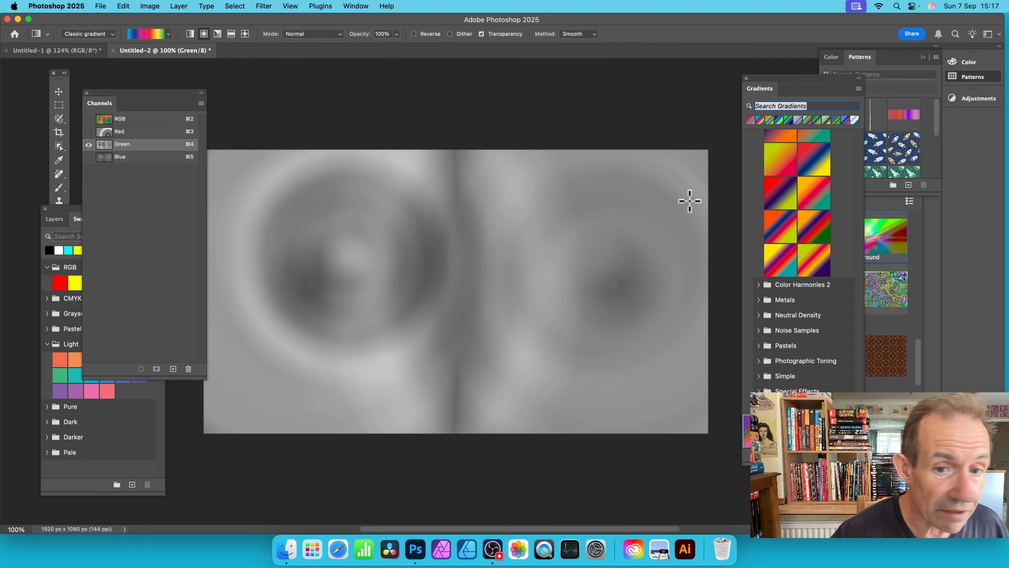
left_click_drag(651, 165, 355, 353)
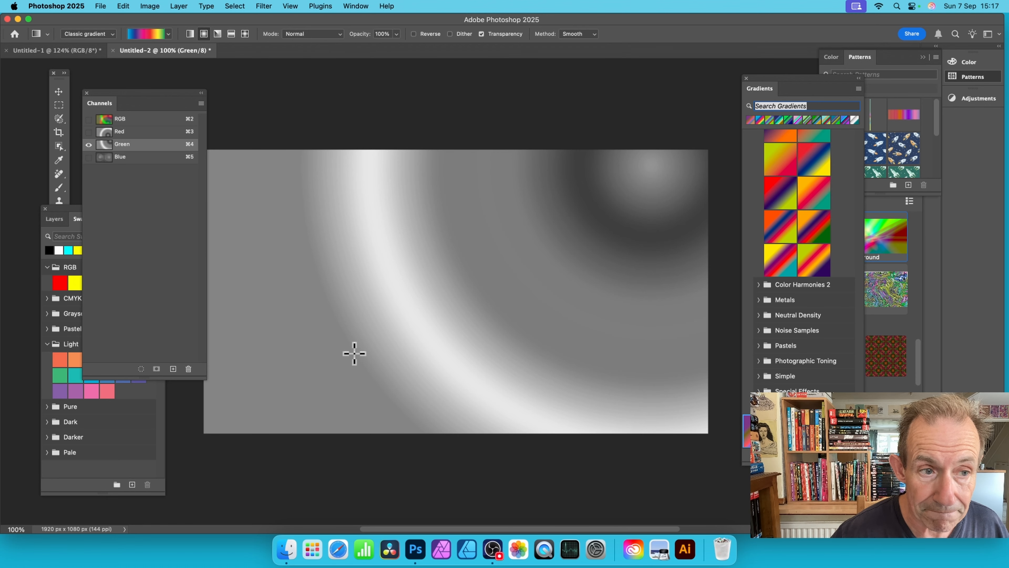
left_click(133, 157)
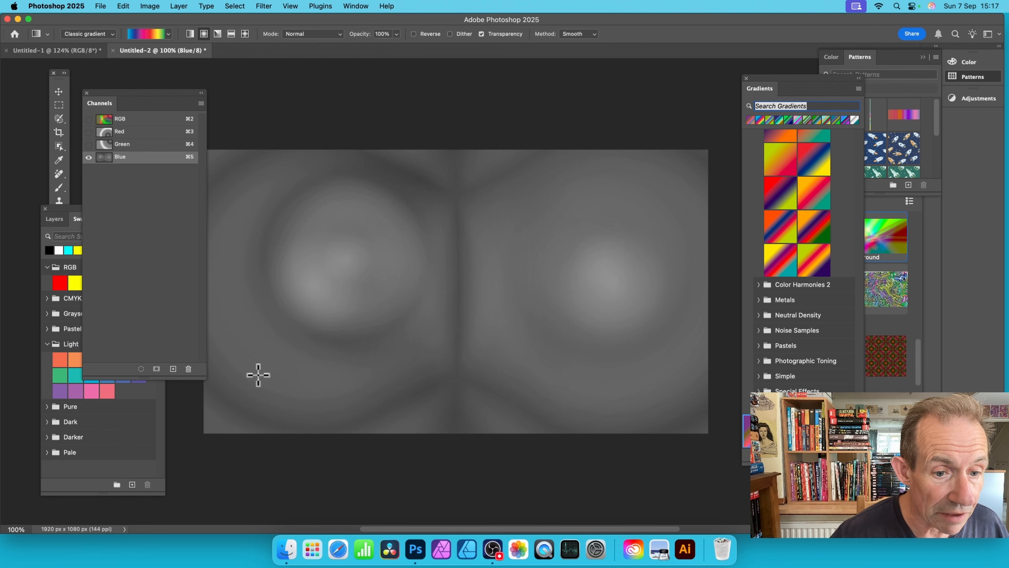
left_click_drag(258, 374, 525, 141)
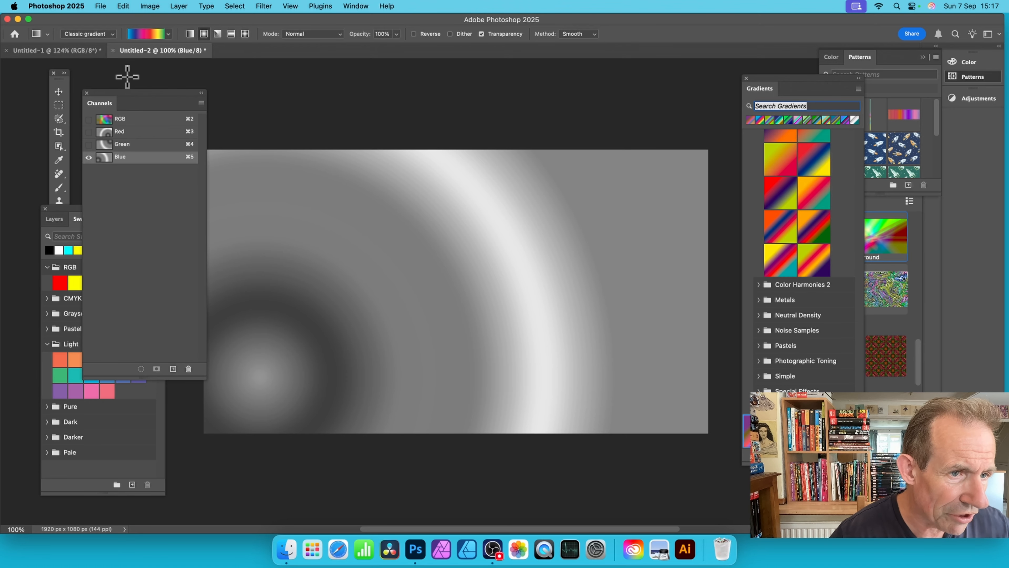
left_click(121, 119)
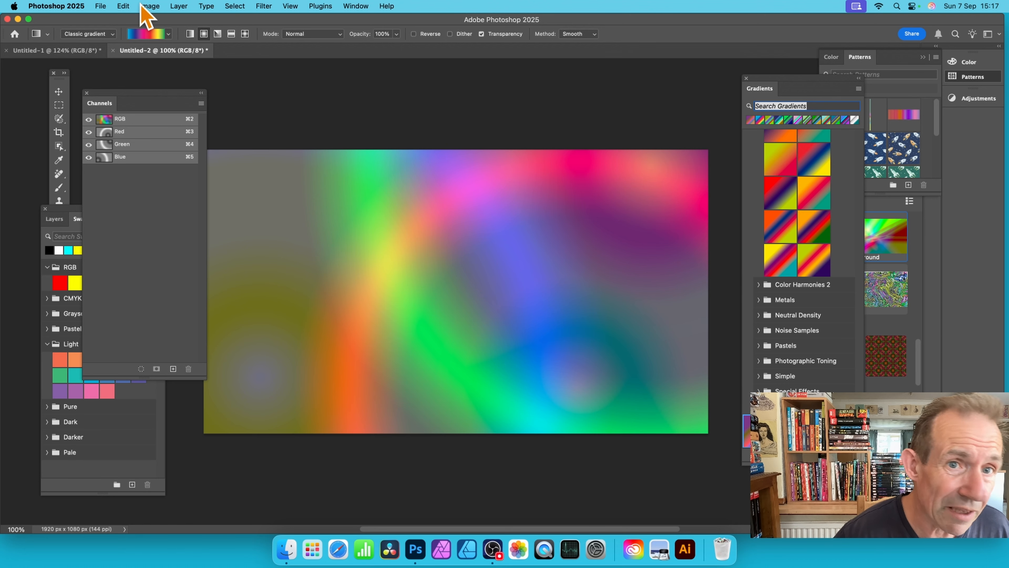
Step: Show the Adjustments panel as a separate floating panel and bring up its Creative presets
left_click(356, 6)
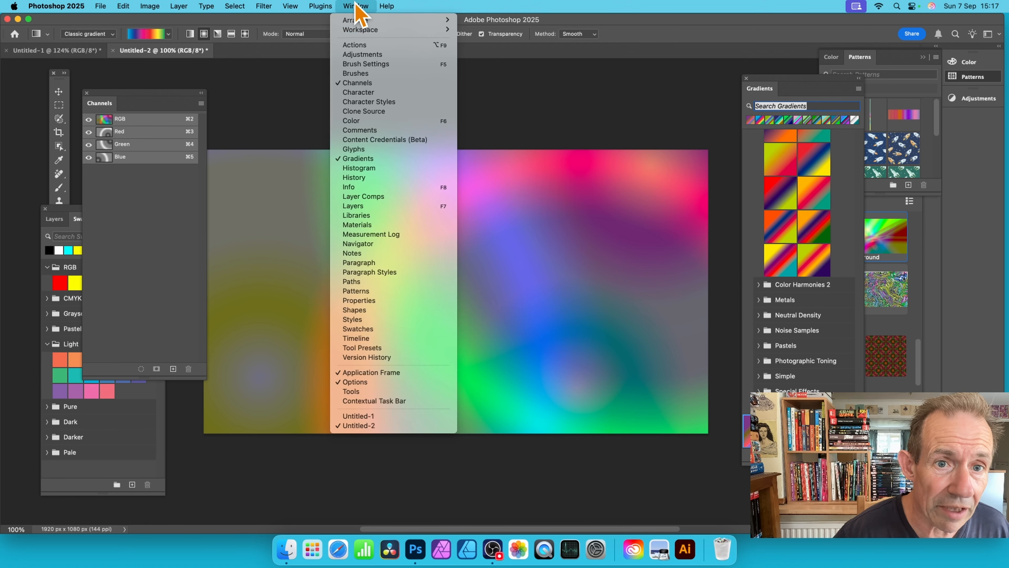
left_click(363, 55)
left_click_drag(845, 95, 542, 93)
left_click_drag(578, 183, 578, 381)
left_click_drag(635, 158, 658, 274)
scroll(637, 233, "down", 3)
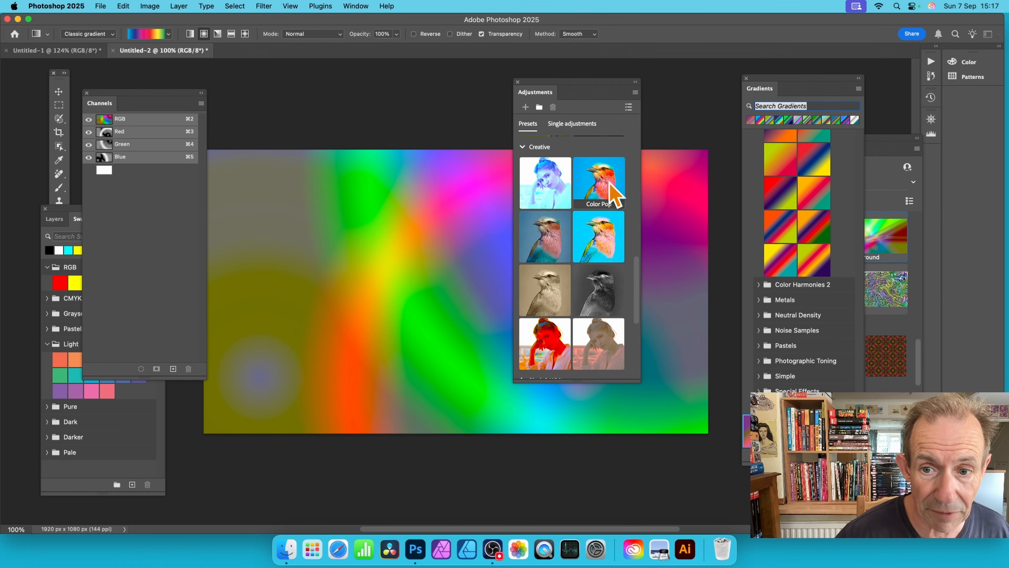
Step: Try the Creative Color Pop adjustment preset on the image, and delete its layer group together with the contents
left_click(604, 191)
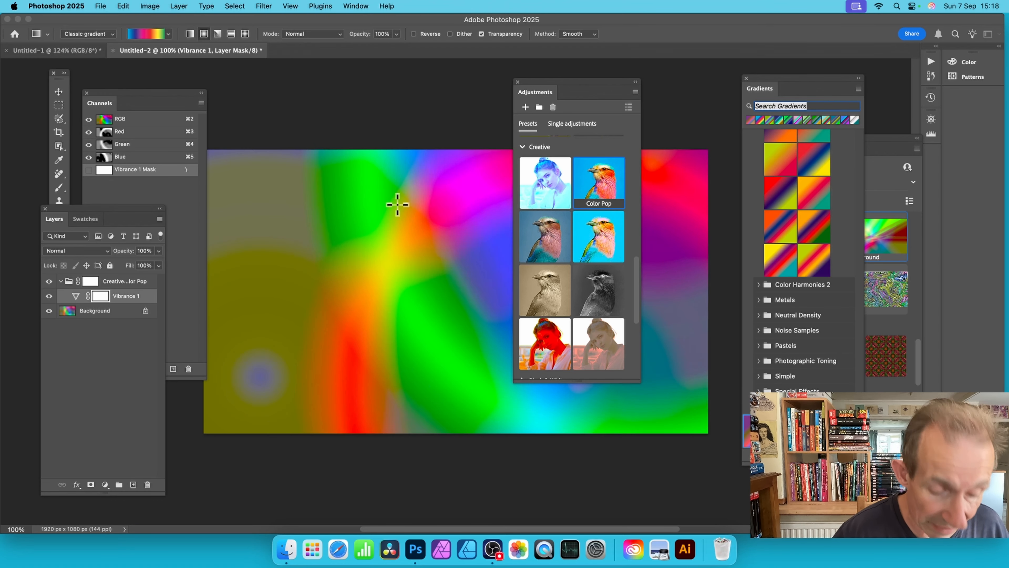
left_click(124, 282)
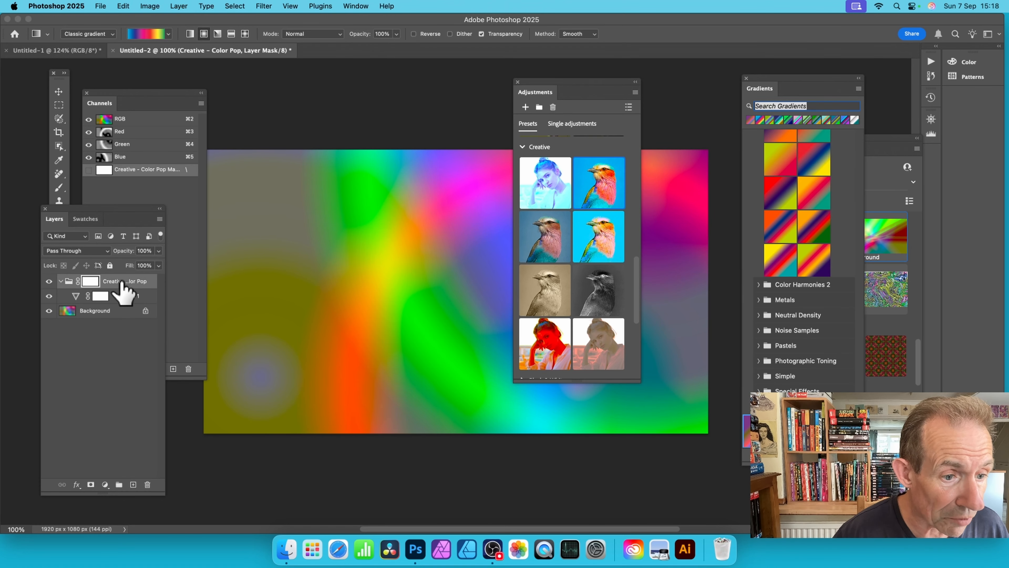
left_click(147, 485)
left_click(513, 190)
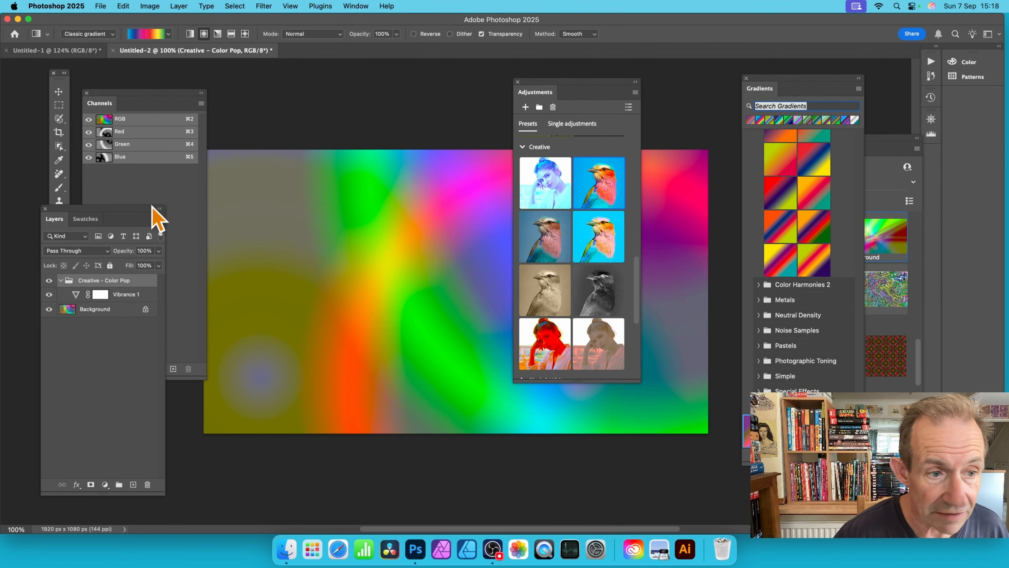
left_click(147, 484)
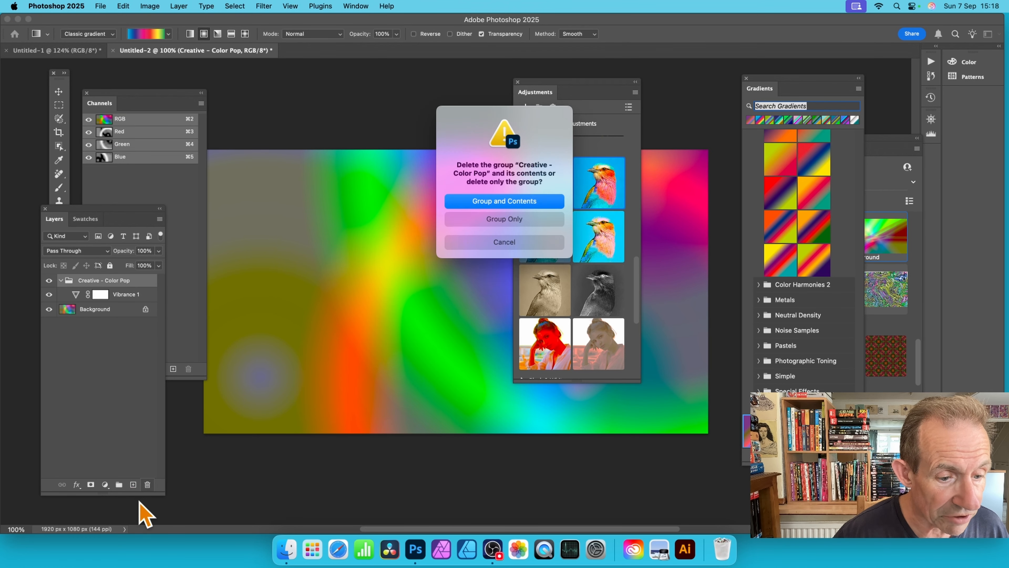
left_click(512, 201)
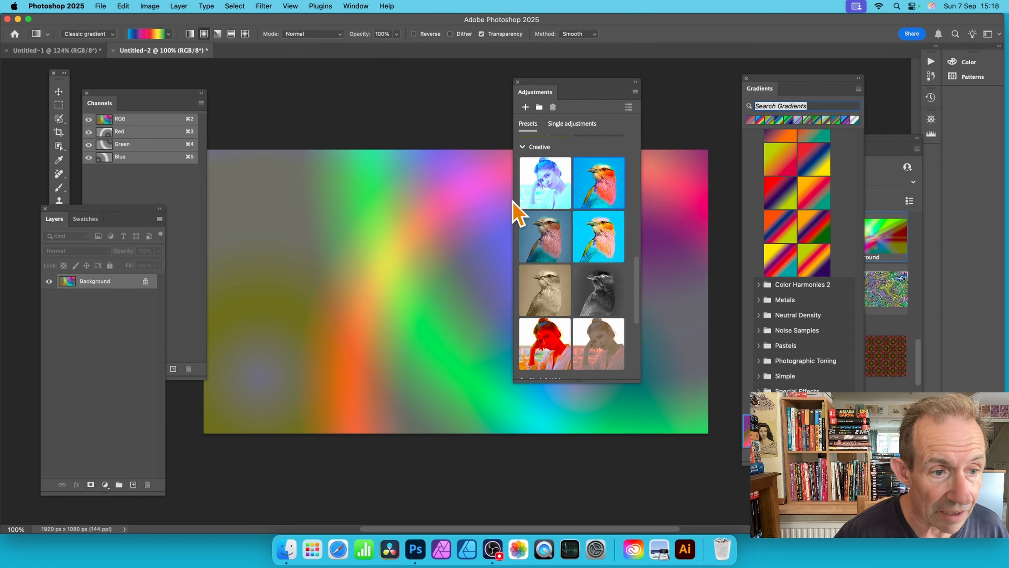
Step: Draw a smaller radial gradient from the canvas's lower left in the Red channel only, and show the RGB composite
left_click(127, 137)
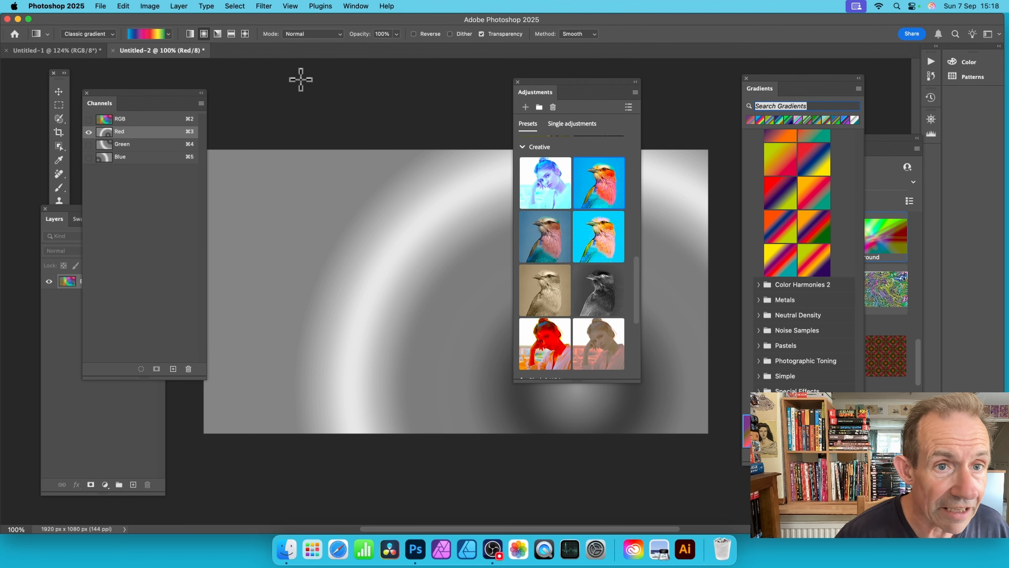
left_click_drag(279, 345, 329, 202)
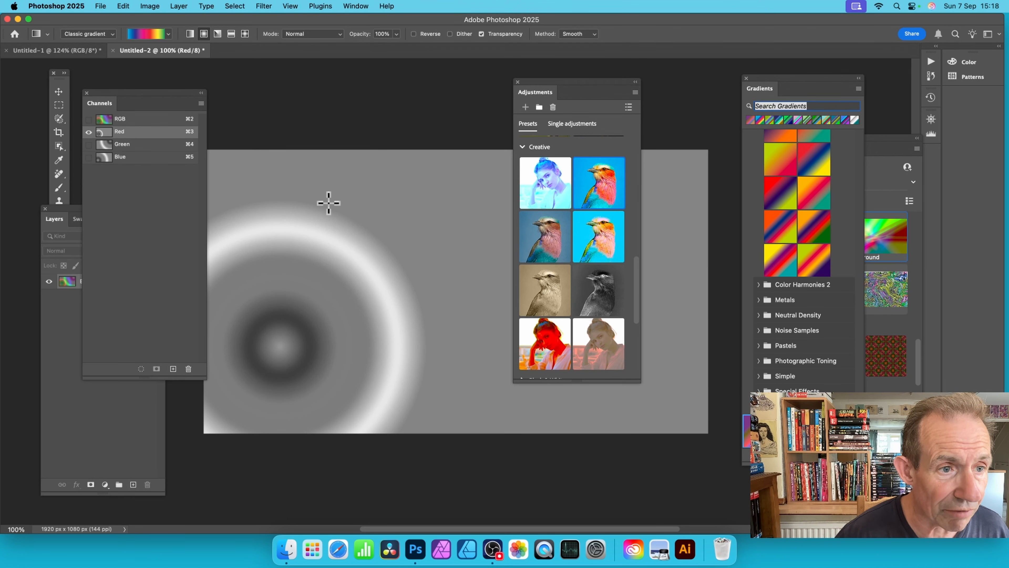
left_click(147, 119)
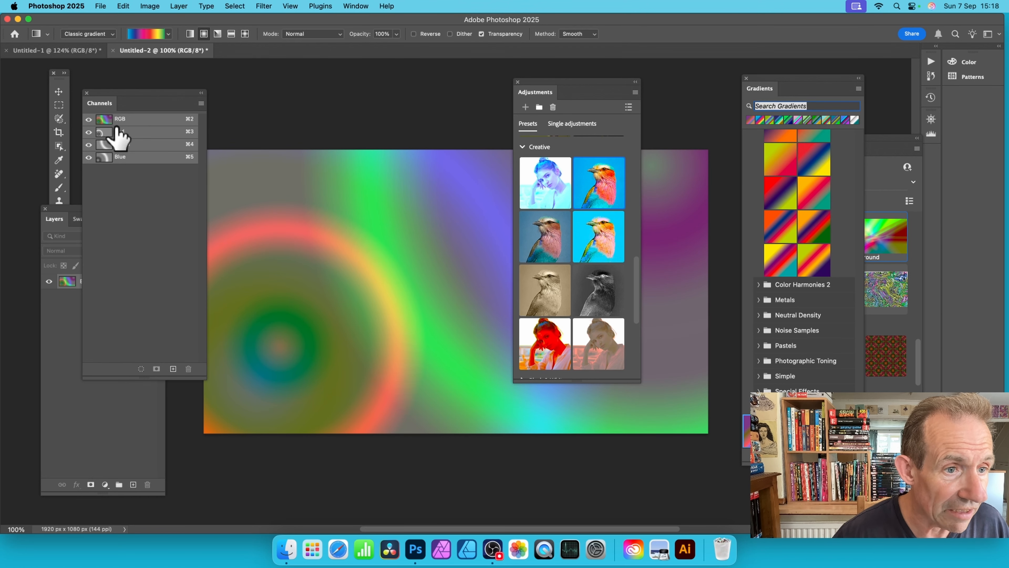
Step: Examine the Red, Green and Blue channels one after another
left_click(128, 133)
left_click(128, 144)
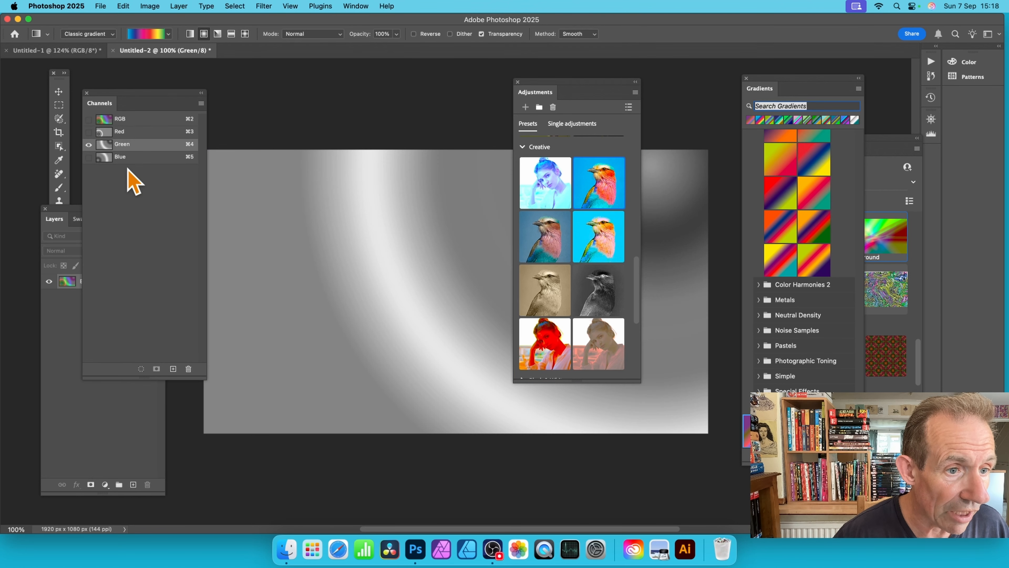
left_click(127, 157)
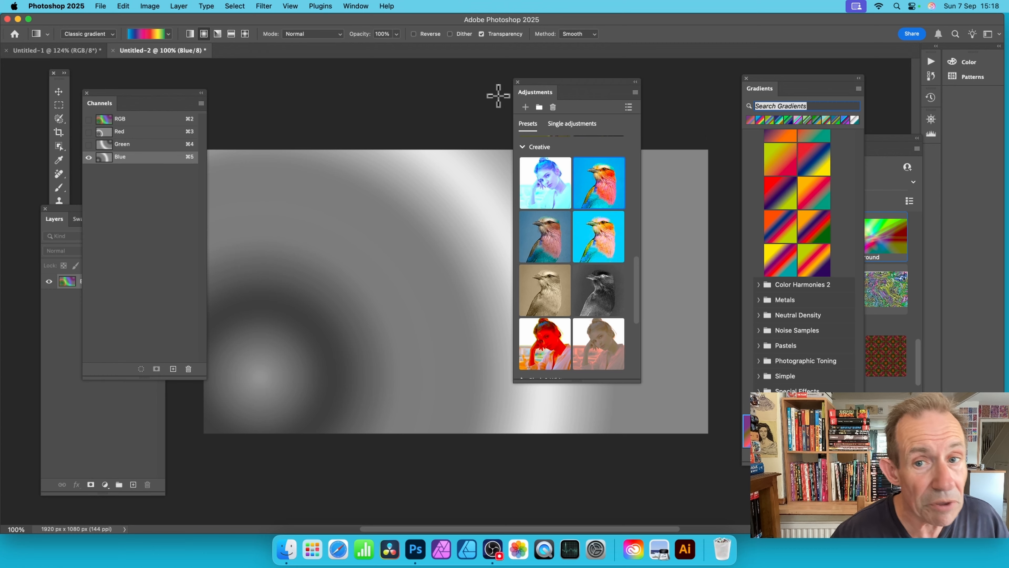
Step: Draw two overlapping radial gradients in Difference mode in the Red channel only, and show the RGB composite
left_click_drag(560, 84, 717, 84)
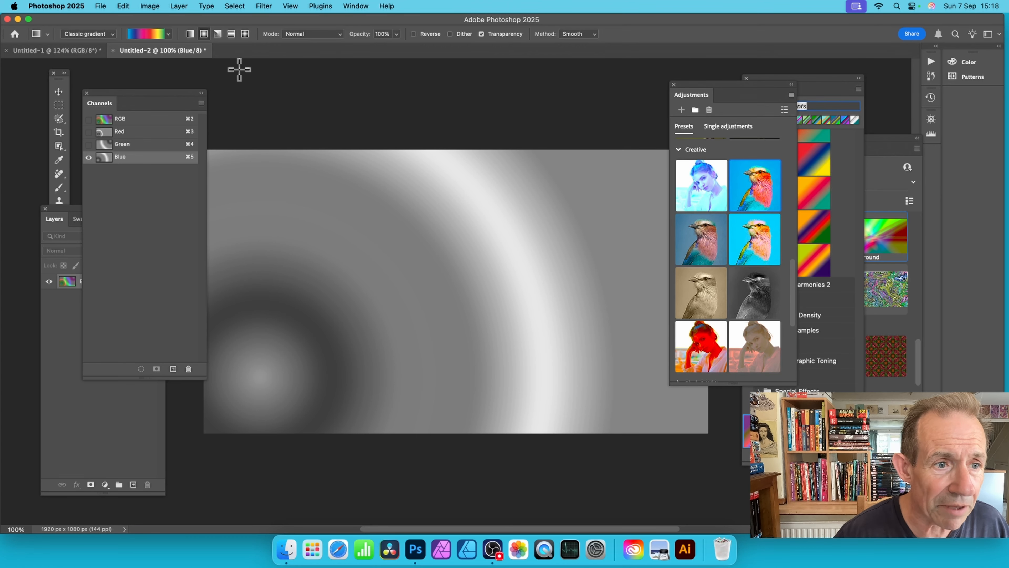
left_click(121, 132)
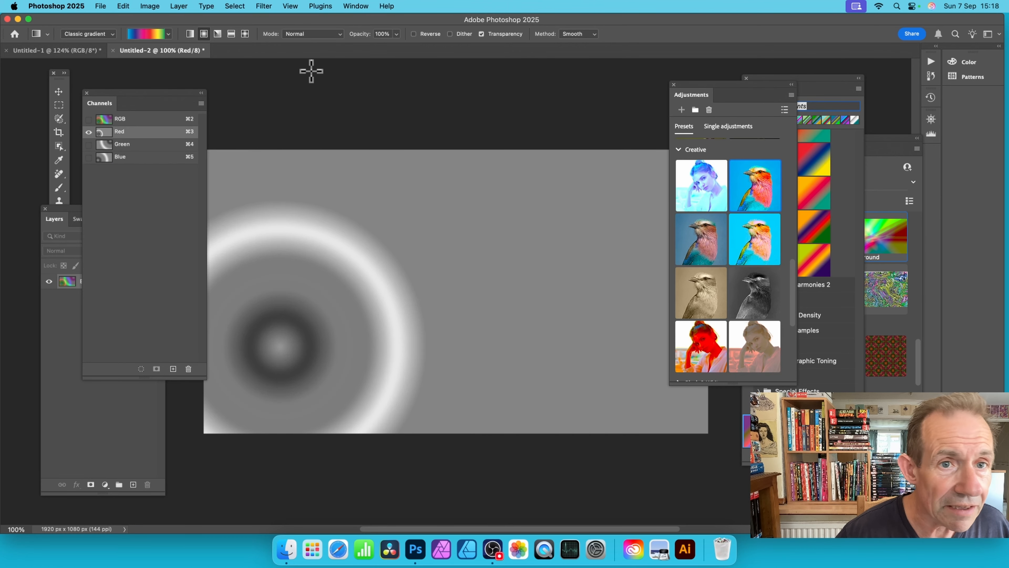
left_click(312, 34)
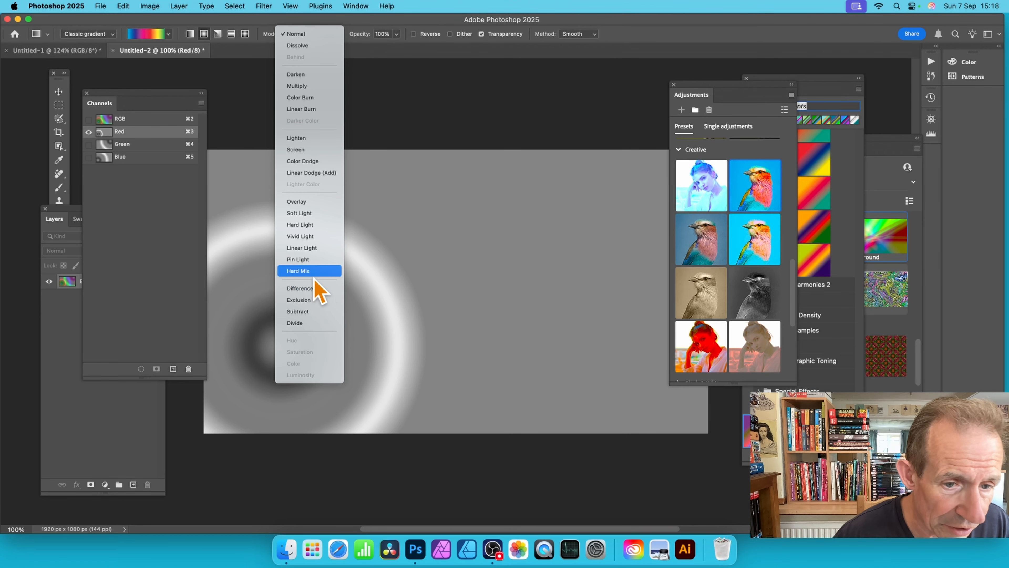
left_click(309, 287)
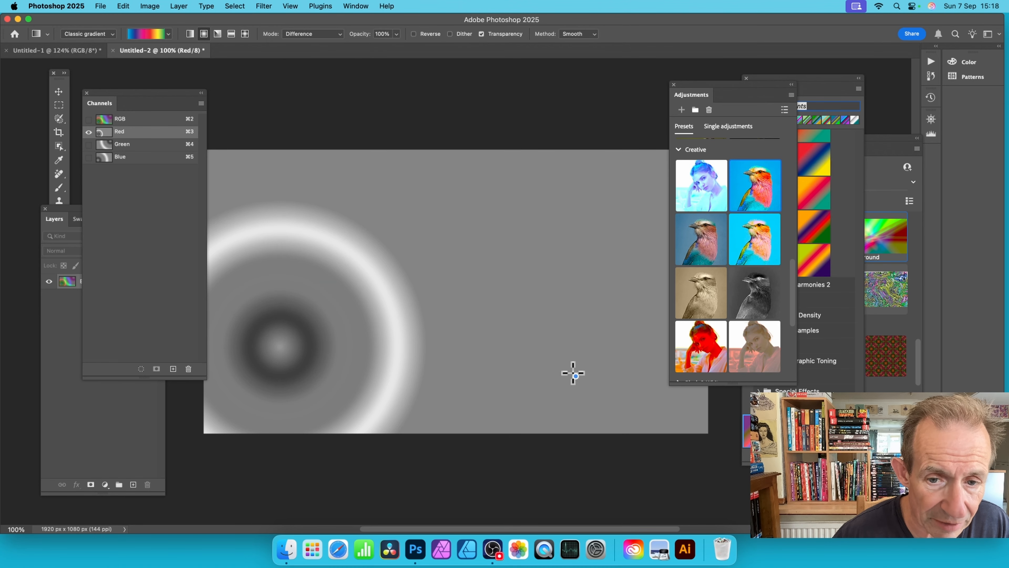
left_click_drag(573, 373, 367, 149)
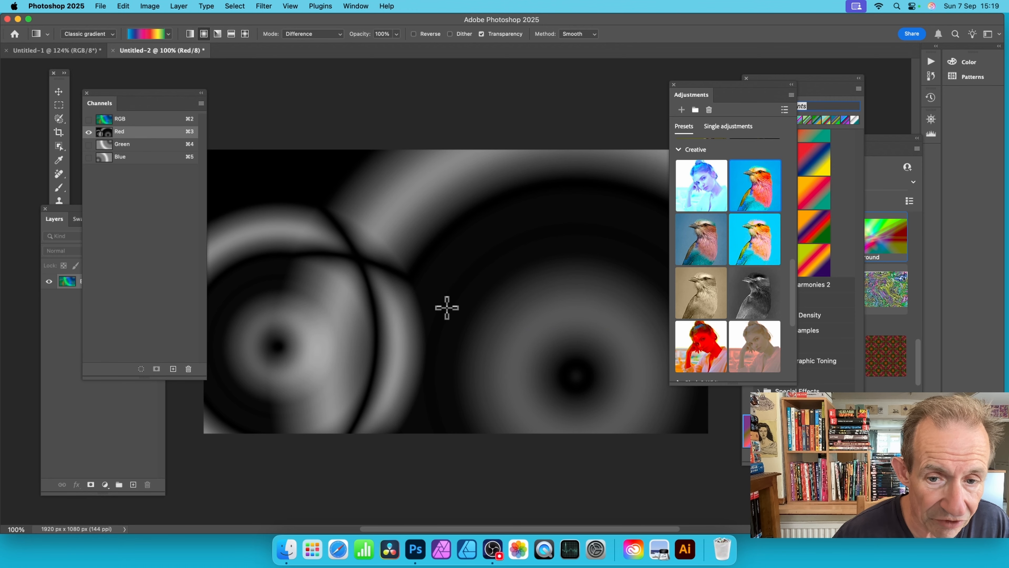
left_click_drag(451, 307, 583, 118)
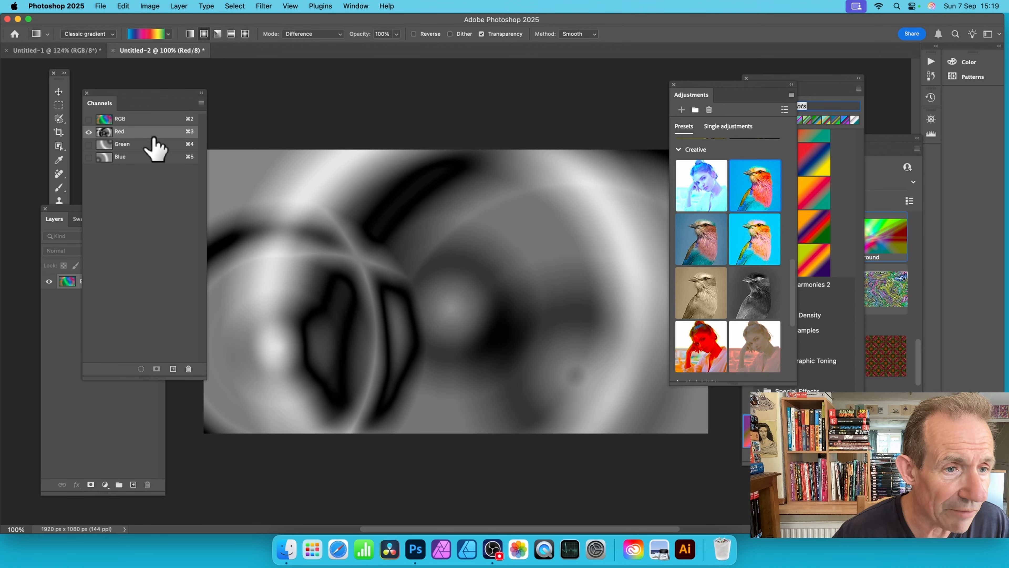
left_click(133, 120)
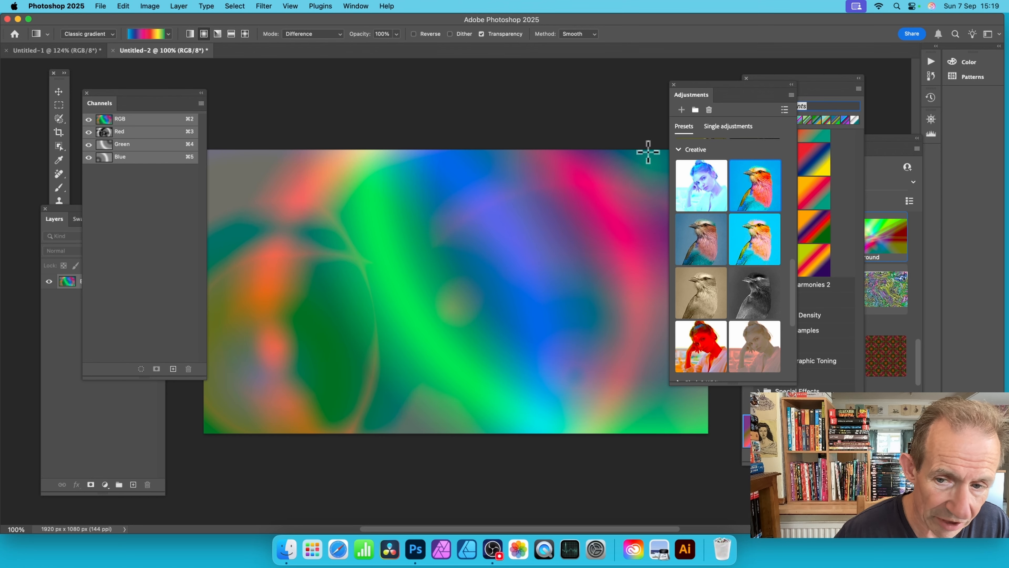
Step: Draw two overlapping Difference-mode radial gradients in the Green channel only, and return to the RGB composite
left_click(123, 145)
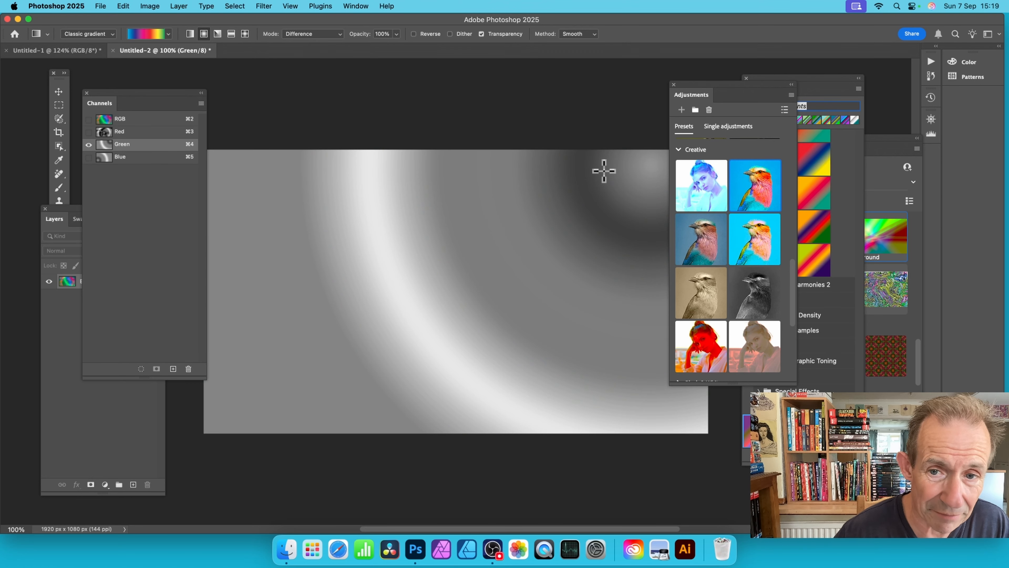
left_click_drag(604, 171, 298, 289)
left_click_drag(502, 345, 314, 121)
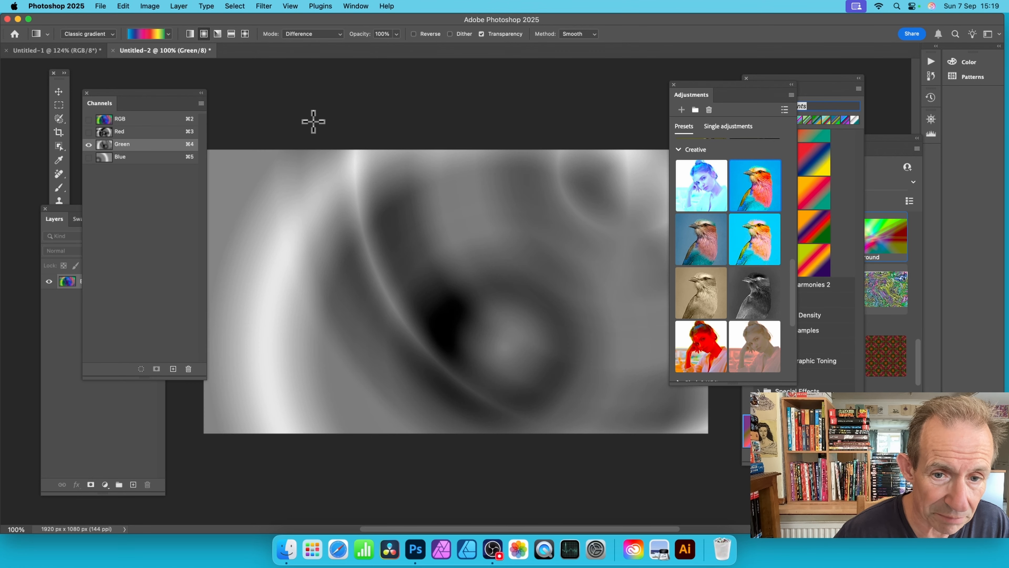
left_click(145, 118)
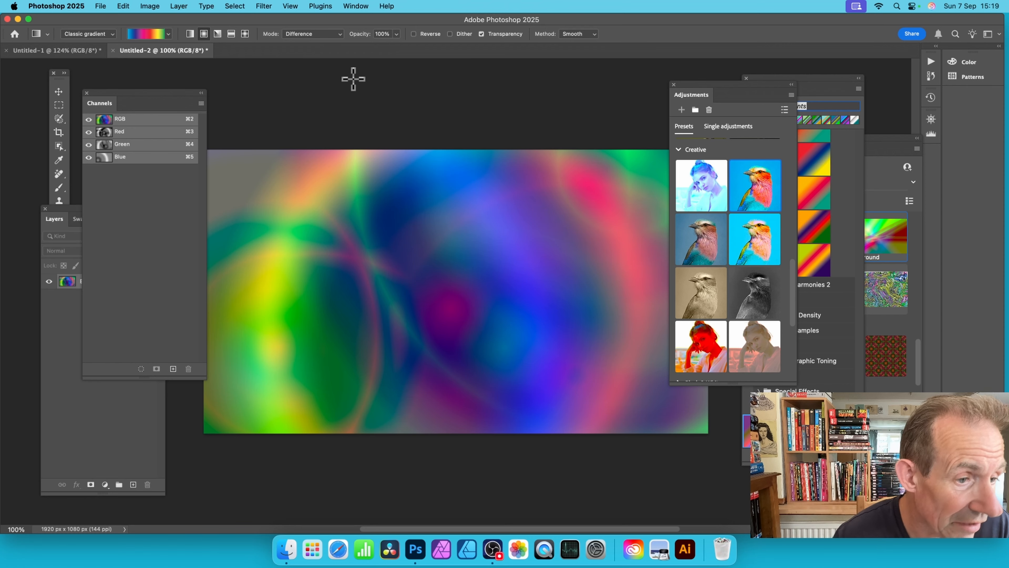
Step: Bring the Layers panel in front of the Channels panel and look over the list of available panels
left_click(72, 219)
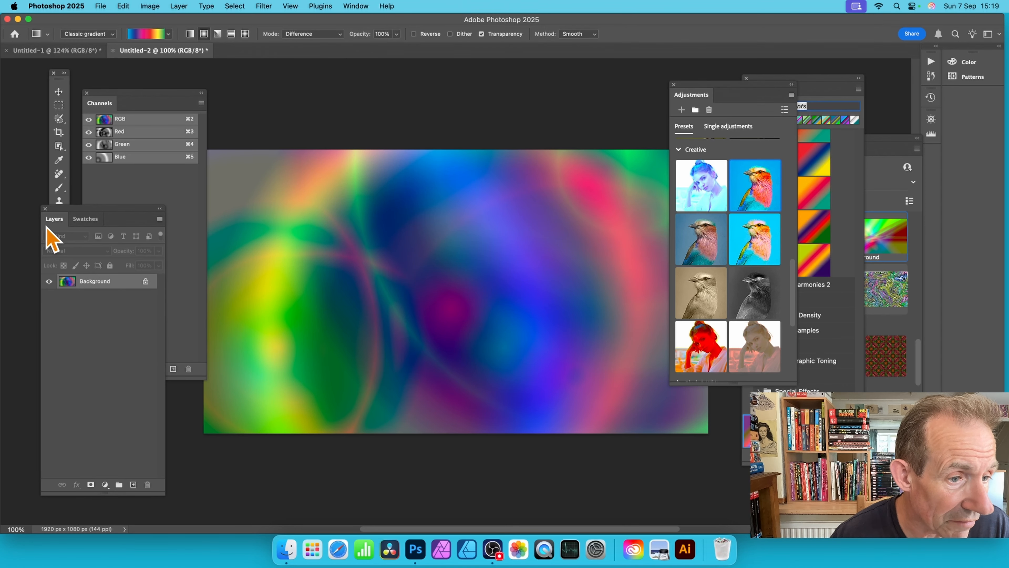
left_click(350, 6)
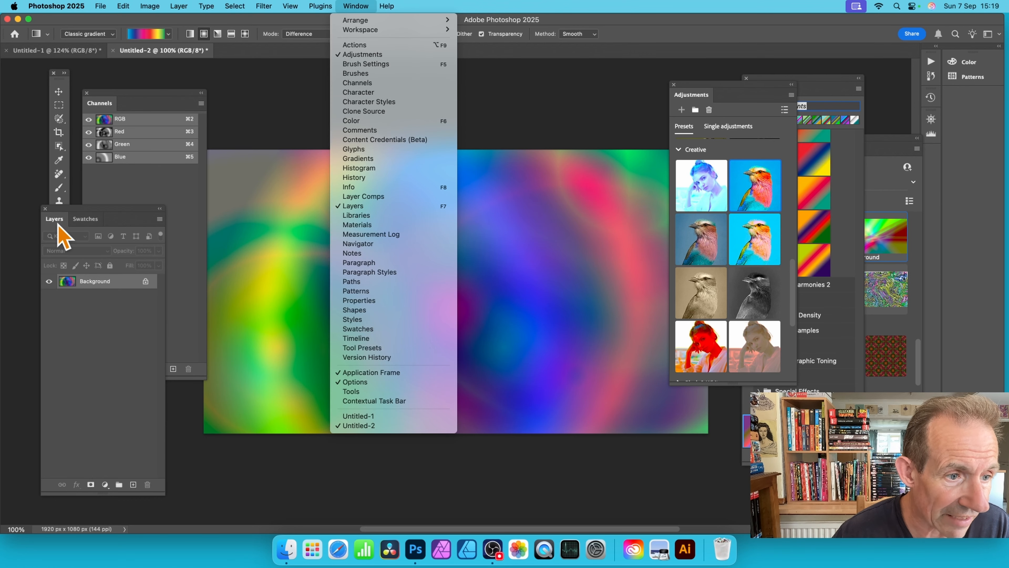
left_click(62, 235)
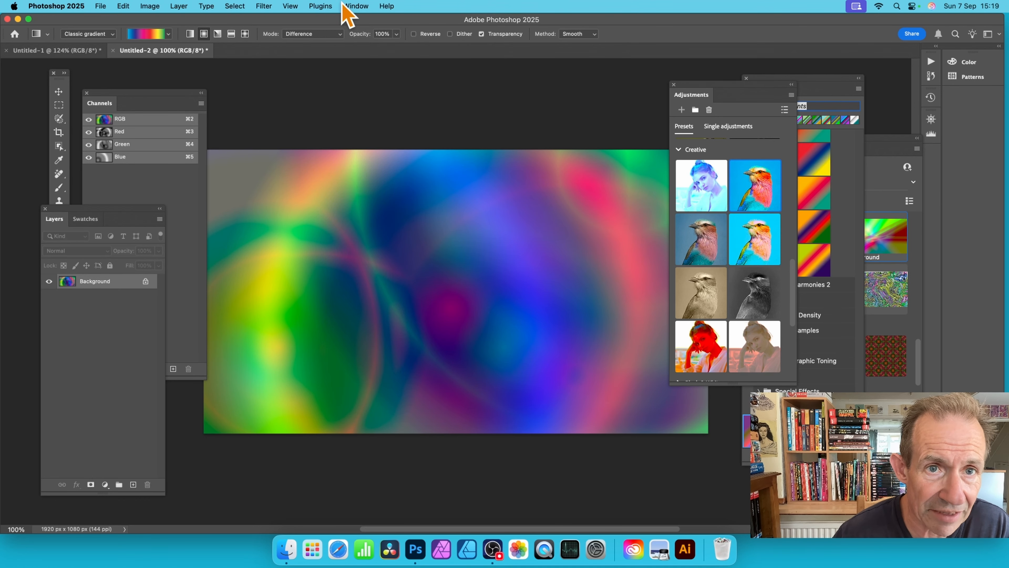
left_click(354, 6)
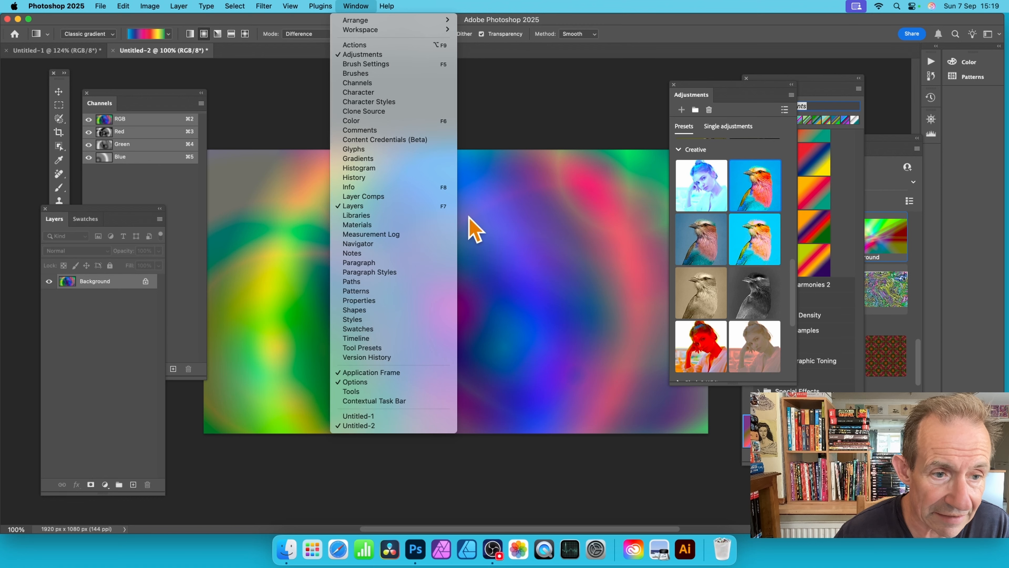
left_click(710, 254)
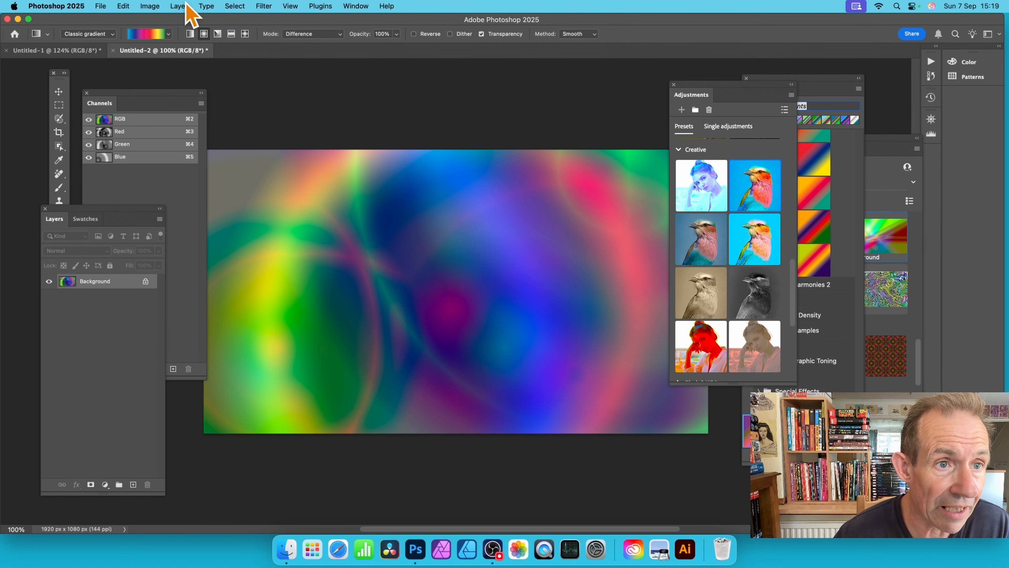
Step: Add a new layer above the background and fill it with a large radial gradient centred near the canvas's upper edge
left_click(179, 6)
mouse_move(183, 20)
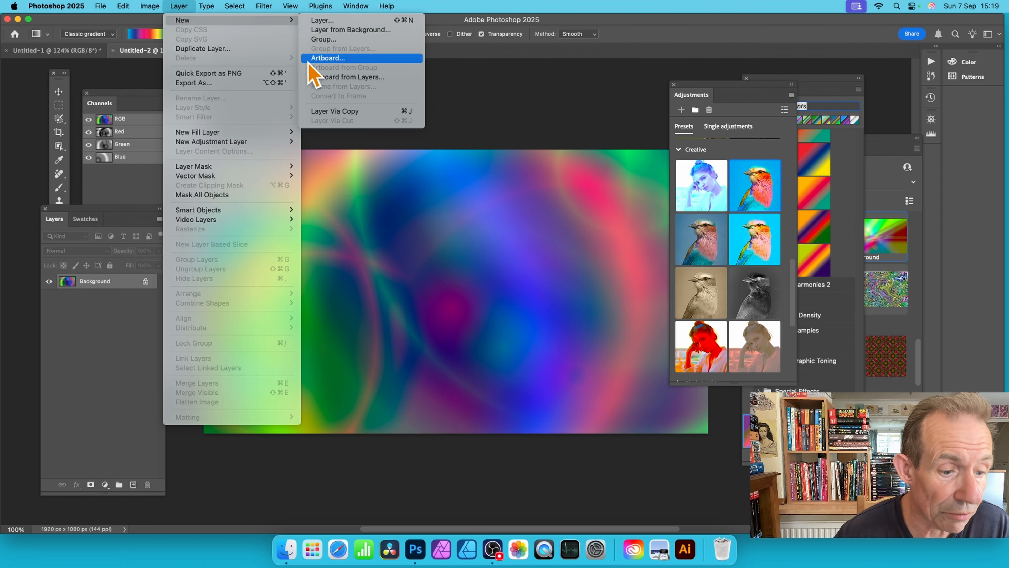
left_click(104, 448)
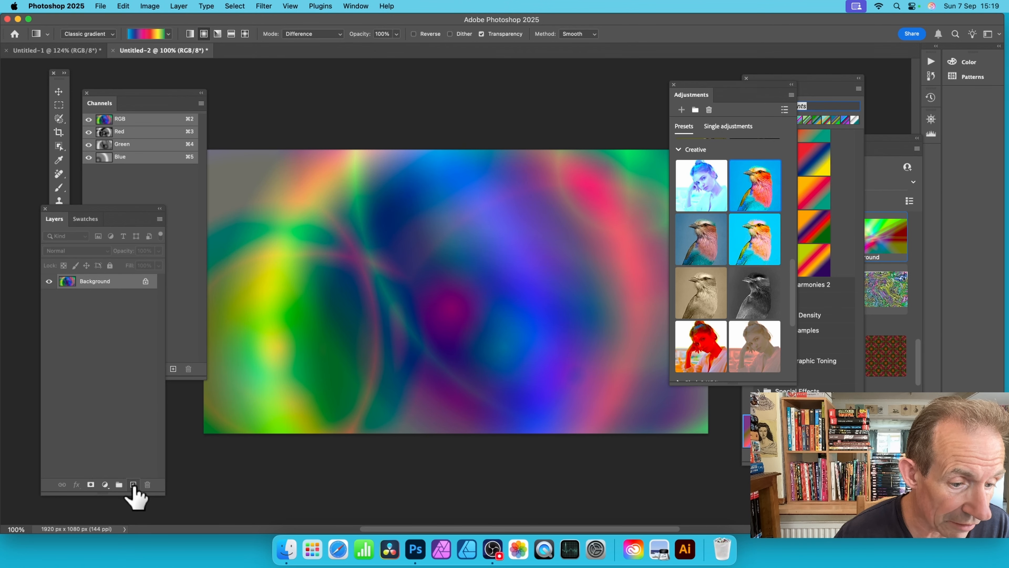
left_click(133, 484)
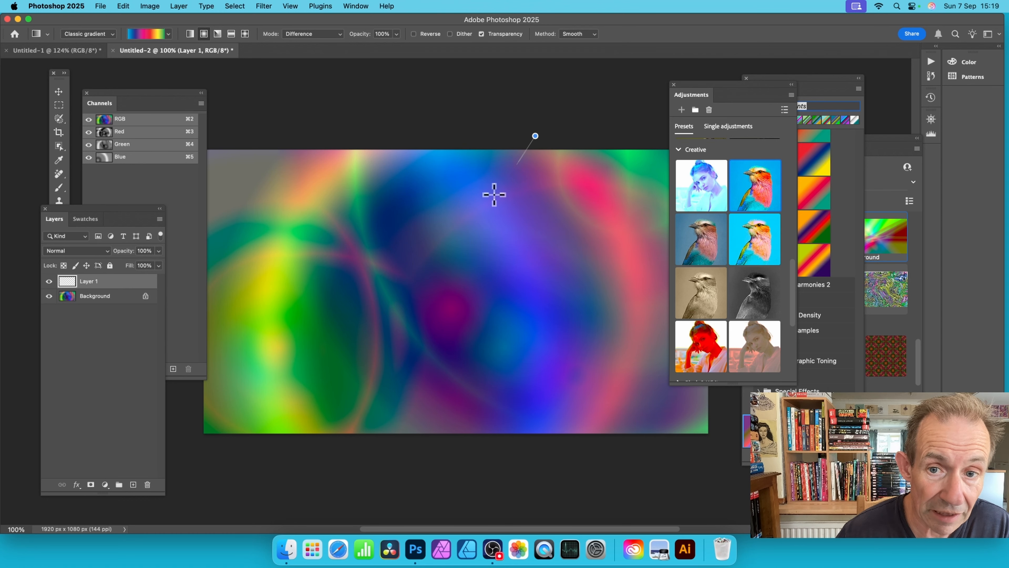
left_click_drag(494, 195, 291, 393)
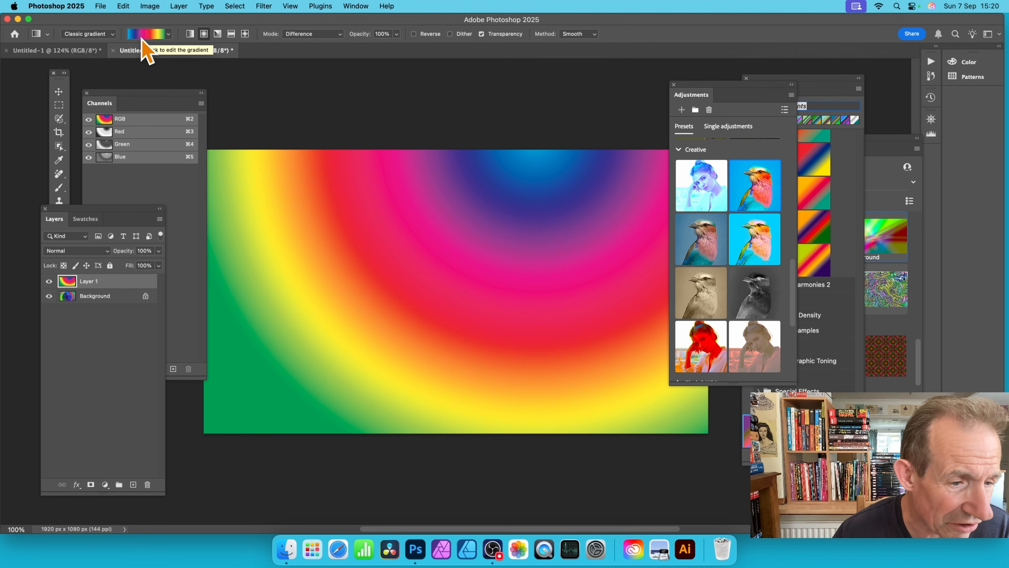
left_click(169, 34)
scroll(194, 247, "down", 2)
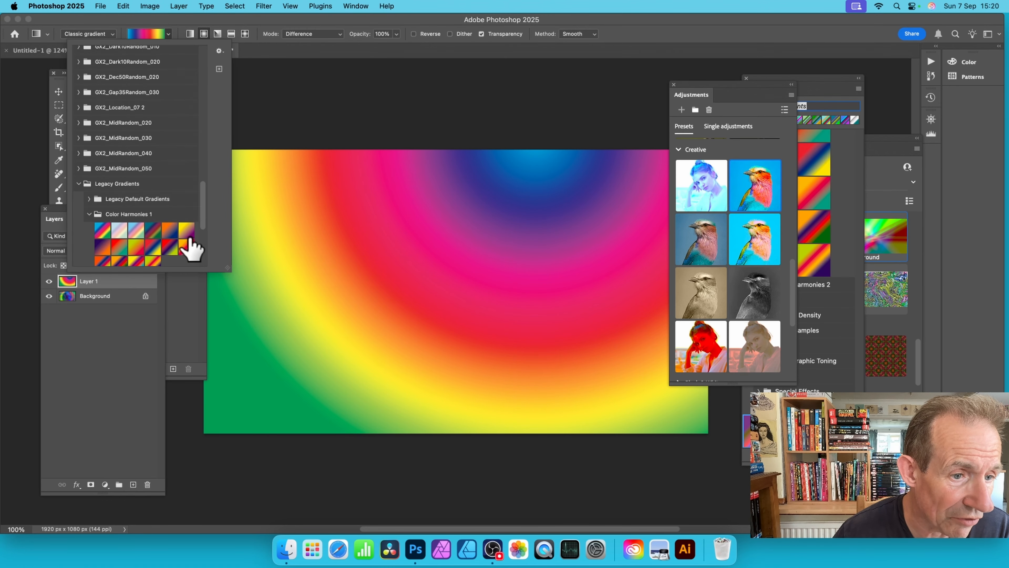
left_click(202, 22)
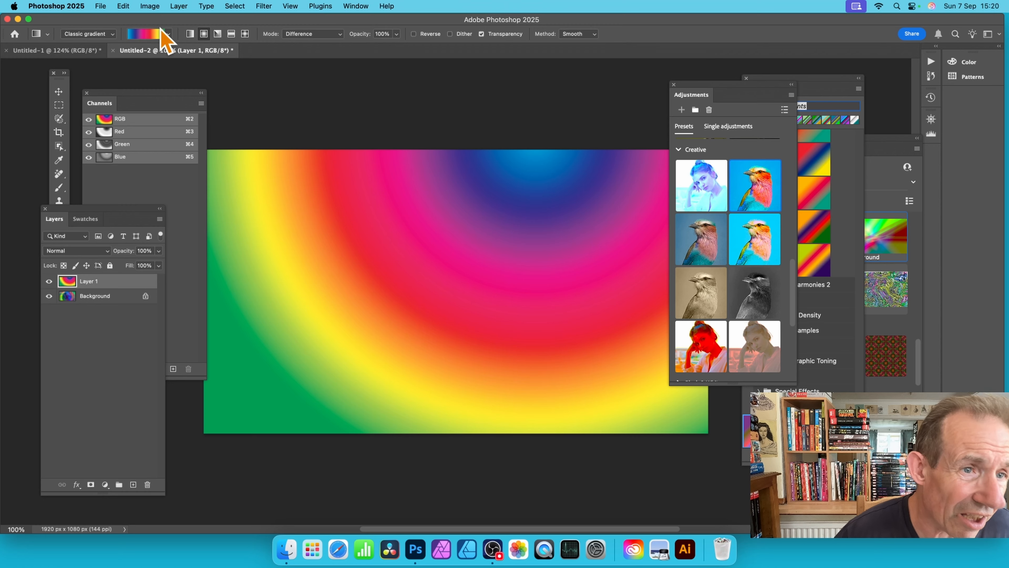
Step: Edit the Spectrum gradient by changing its dark blue color stop at location 20 to light violet-blue #7476f1
left_click(151, 39)
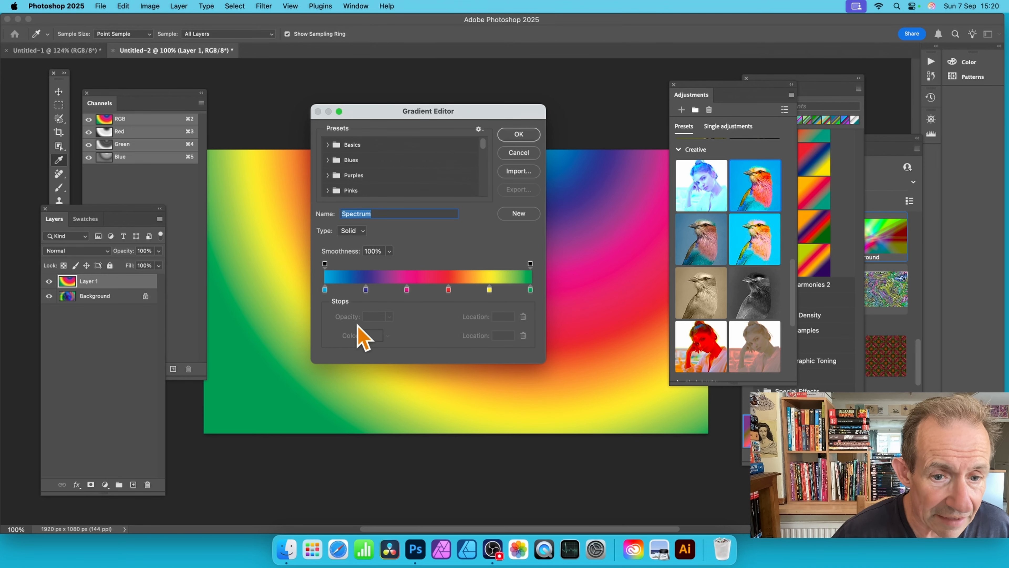
left_click(366, 291)
left_click_drag(360, 293, 368, 293)
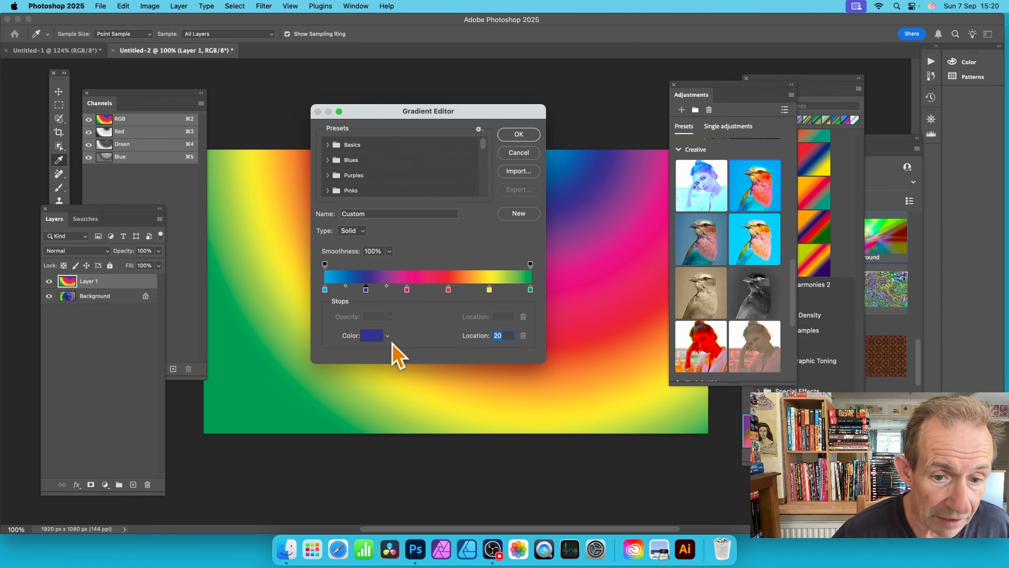
left_click(388, 336)
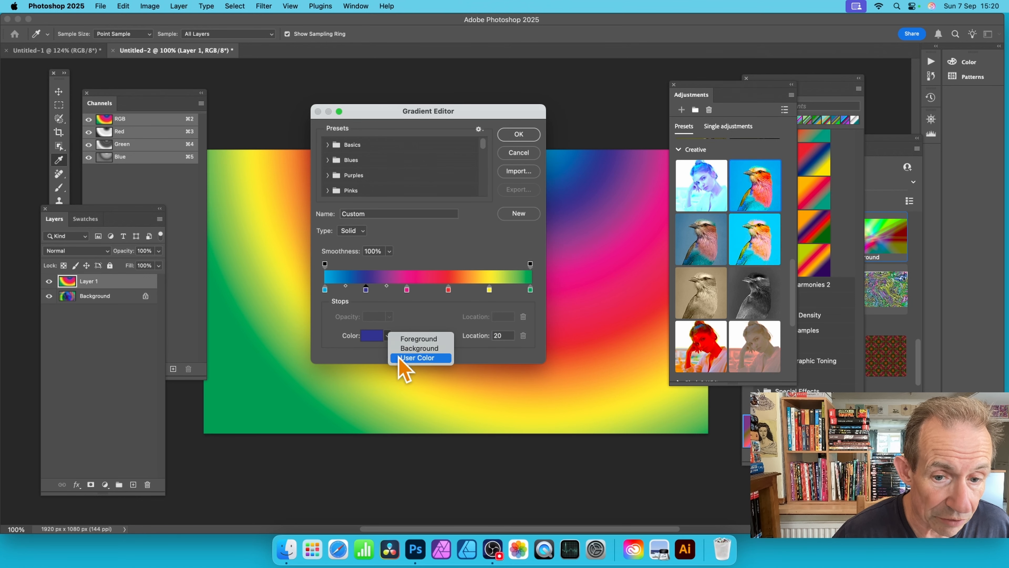
left_click(368, 350)
left_click(372, 338)
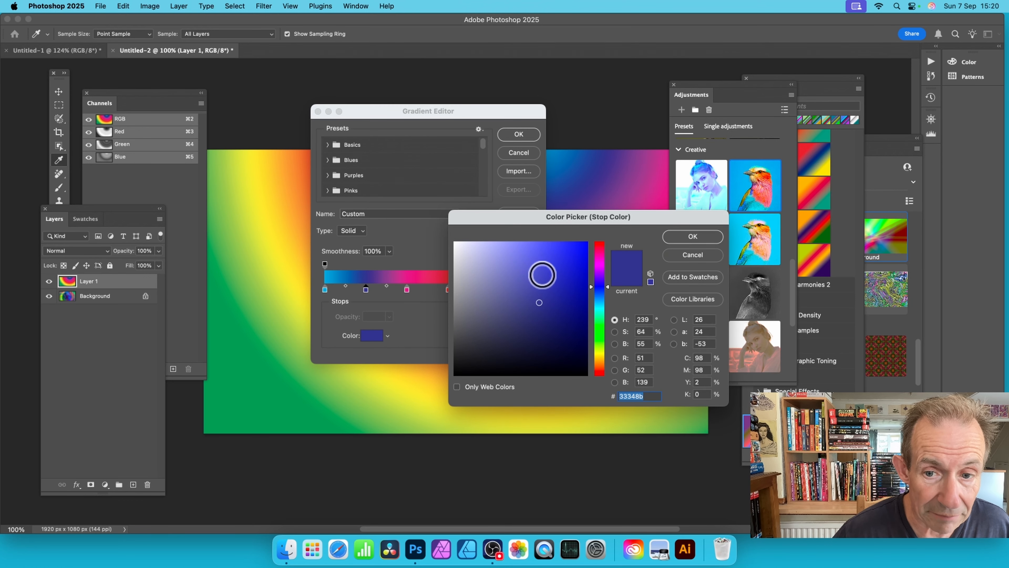
left_click_drag(540, 273, 523, 249)
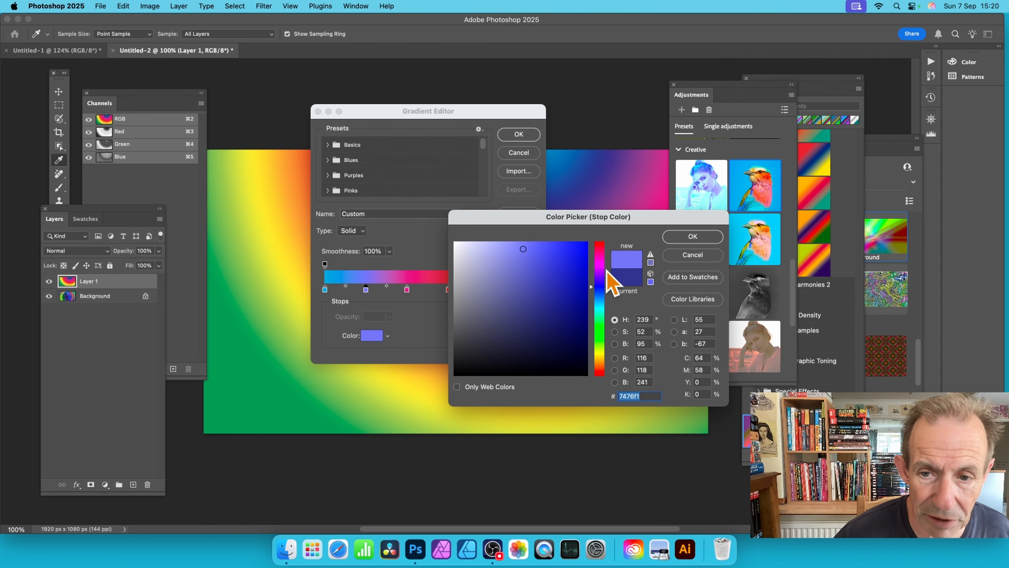
left_click(693, 237)
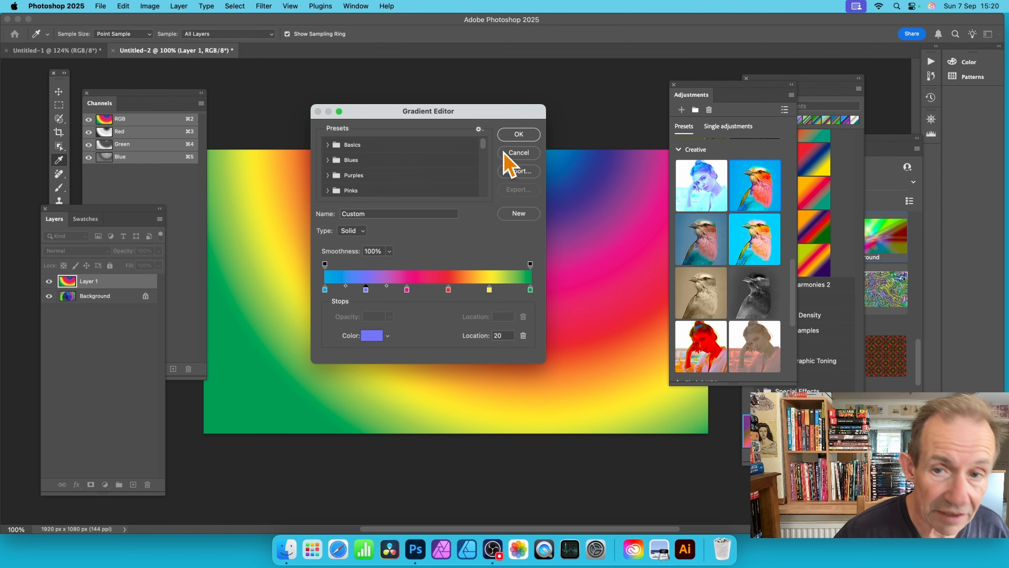
left_click(519, 135)
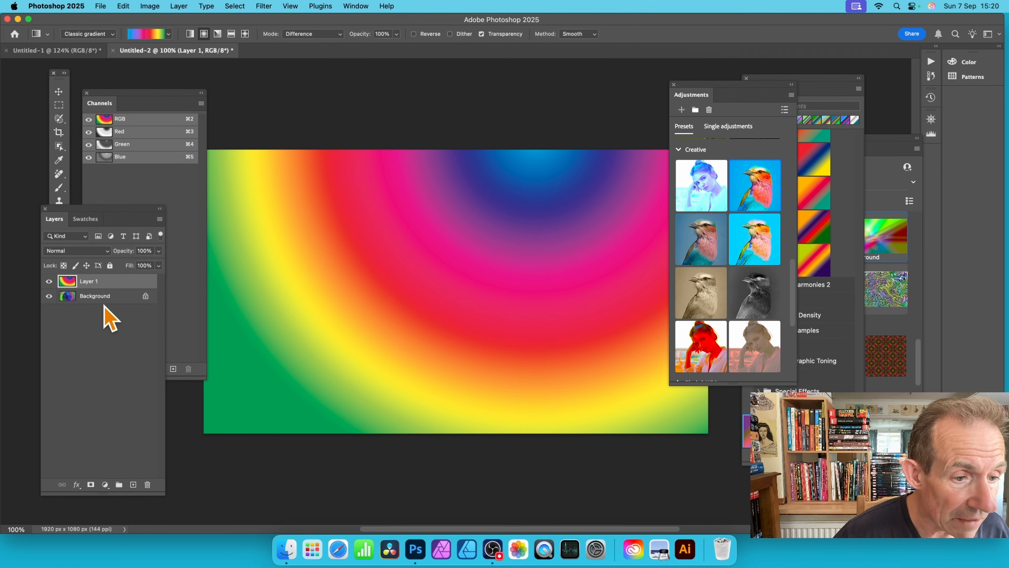
Step: Draw a Difference-mode radial gradient on Layer 1, and add another one in its Red channel only
left_click_drag(416, 357, 352, 163)
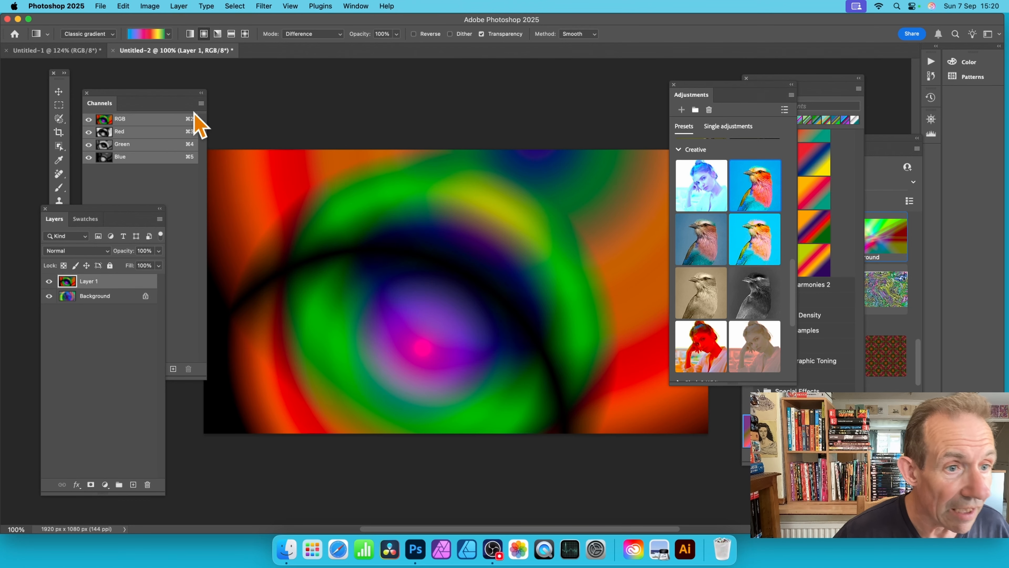
left_click(139, 132)
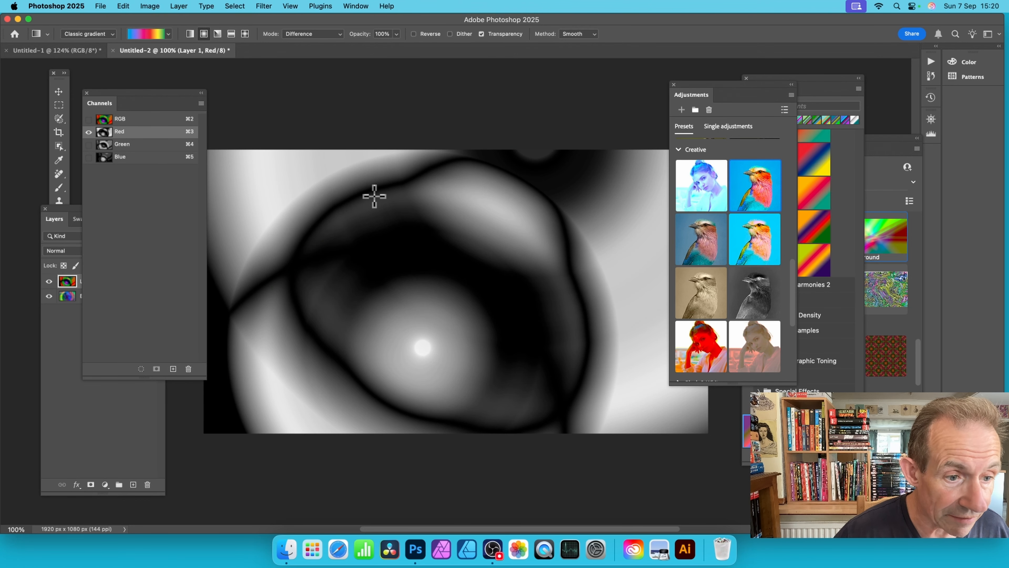
left_click_drag(594, 180, 449, 352)
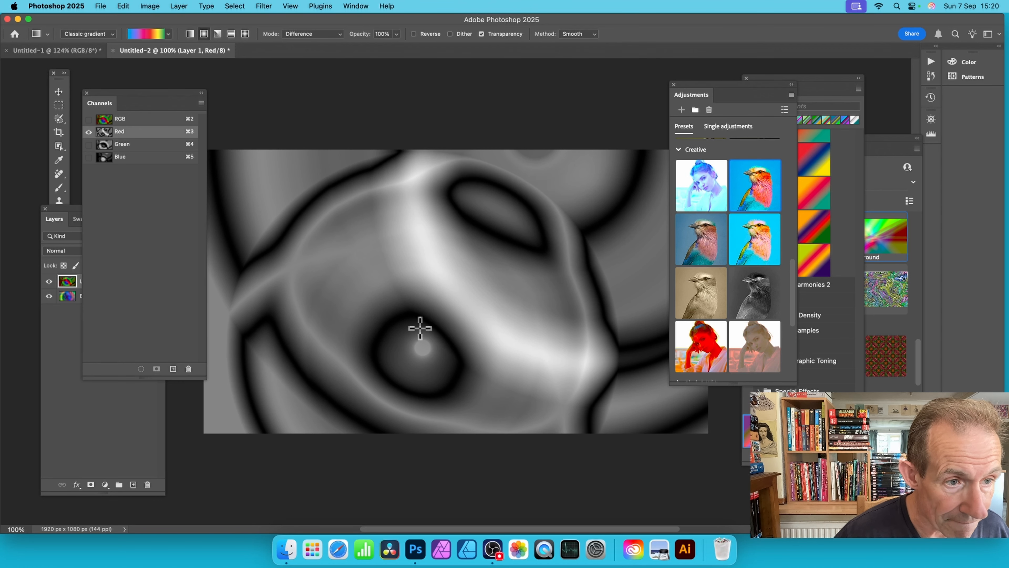
left_click(64, 334)
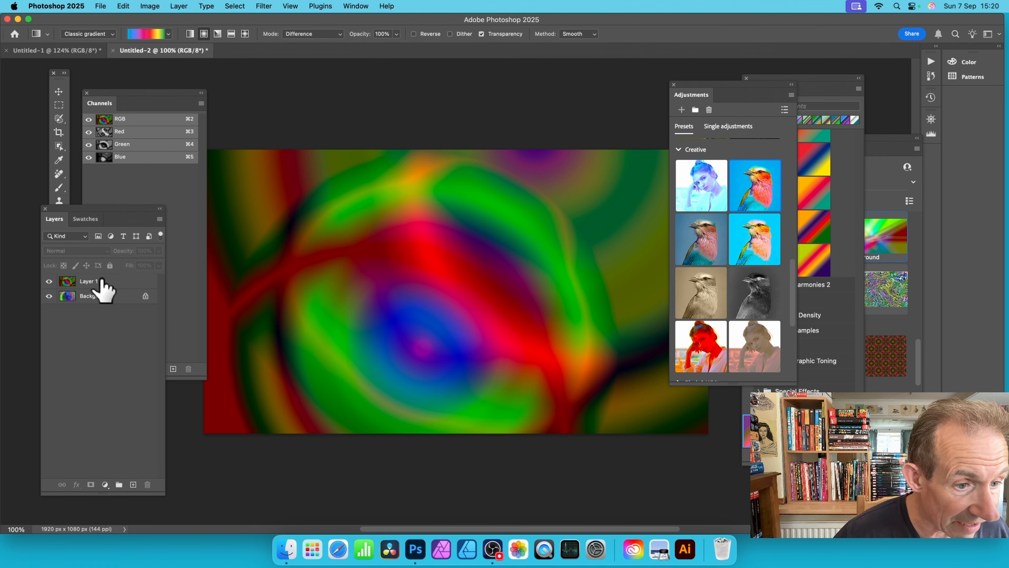
Step: Add a Difference-mode radial gradient to Layer 1's Green channel and another to its Blue channel, and return to the RGB composite
left_click(101, 281)
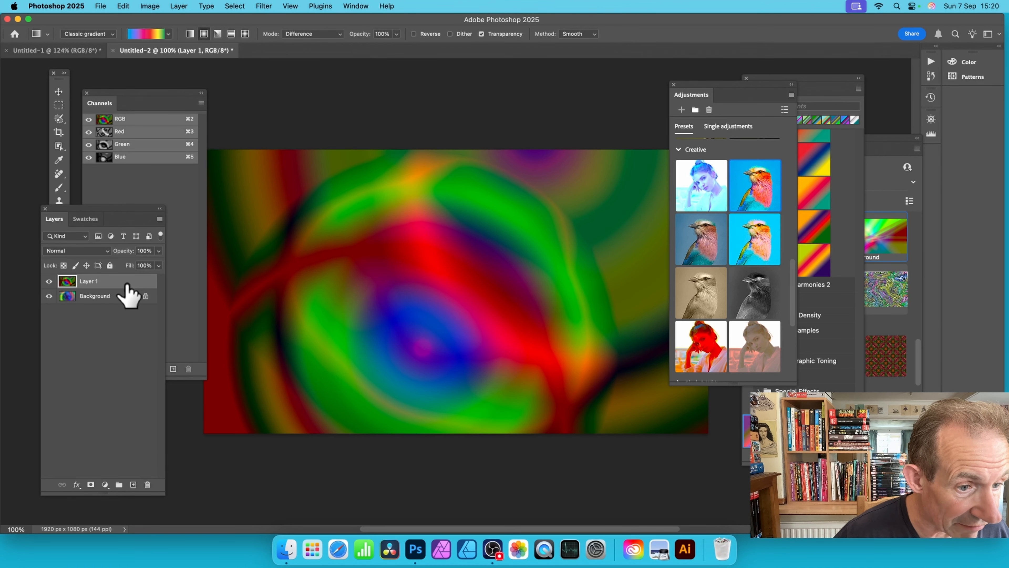
left_click(133, 145)
left_click_drag(379, 323, 490, 155)
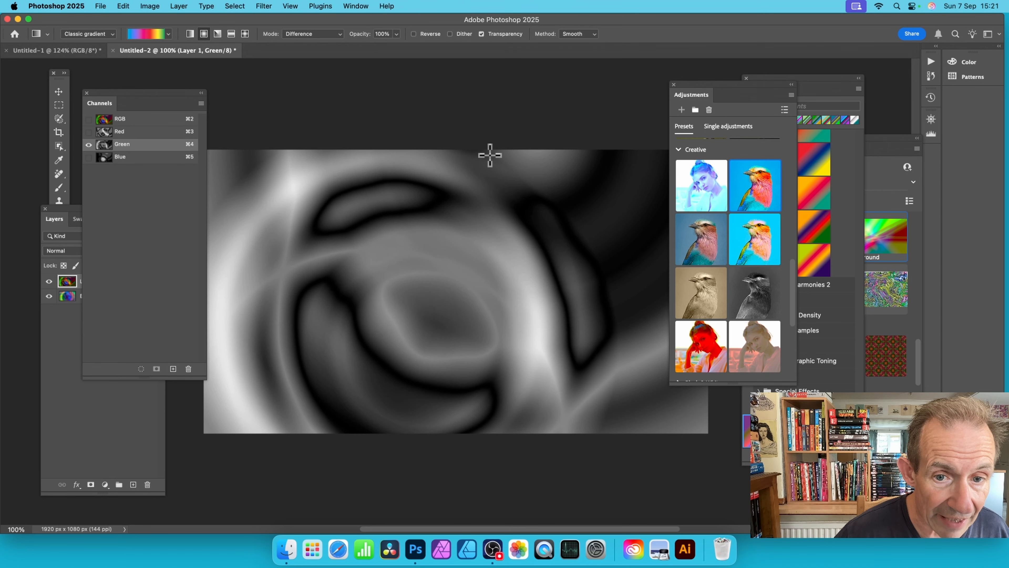
left_click(133, 157)
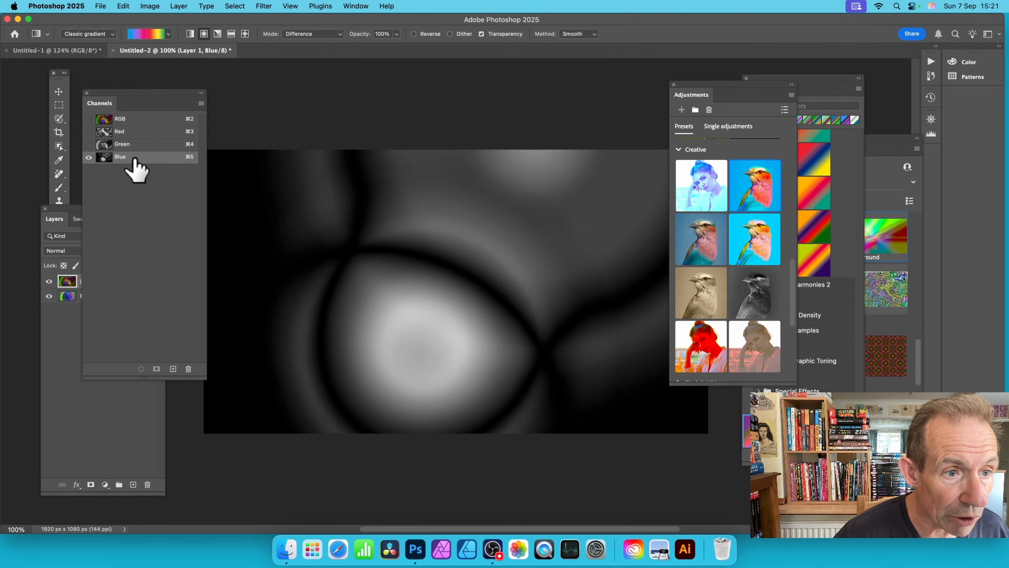
left_click_drag(548, 309, 415, 225)
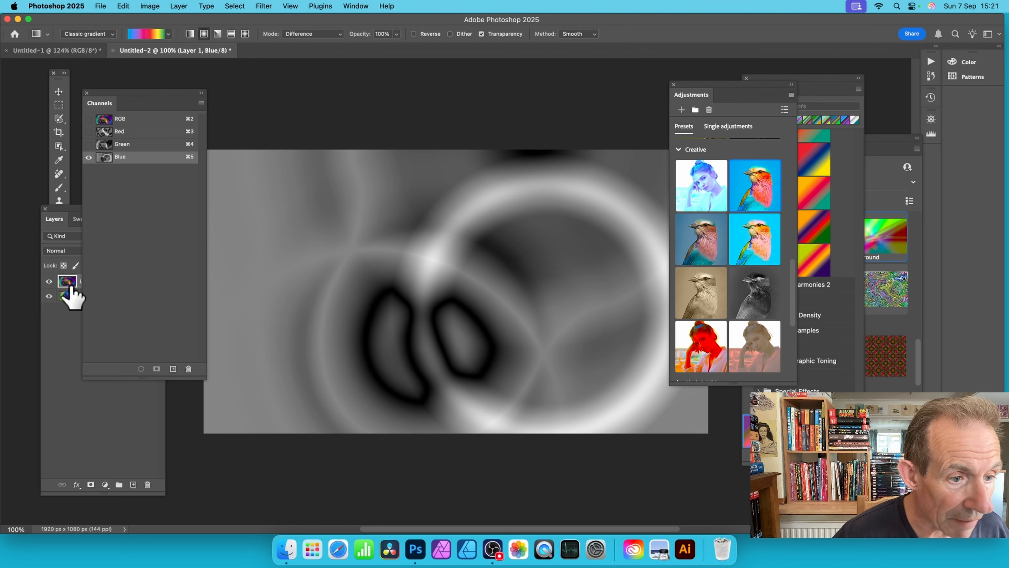
left_click(140, 119)
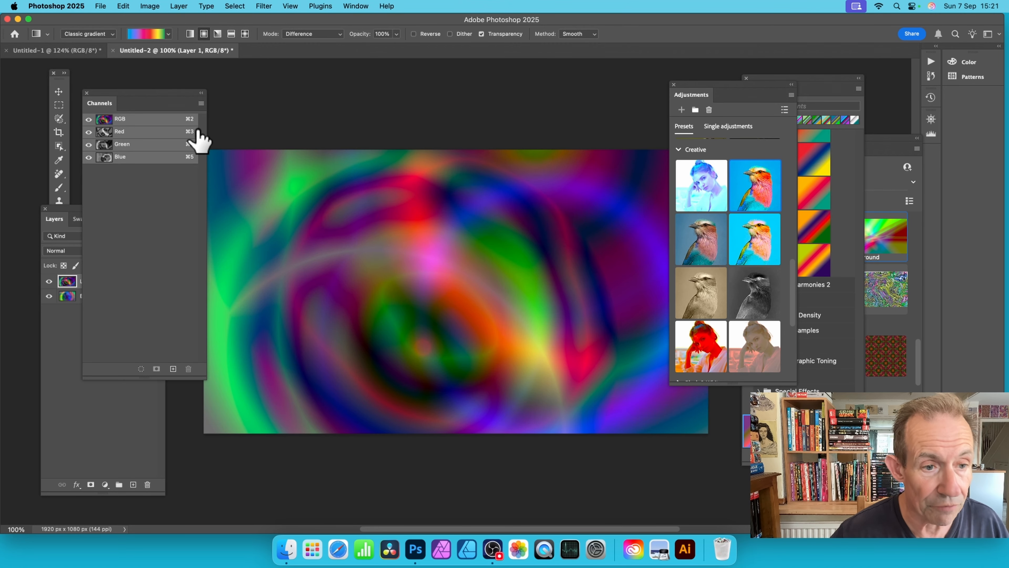
Step: Uncover the Layers panel and try Layer 1 at 34% opacity before restoring it to 100%
left_click_drag(139, 106, 231, 120)
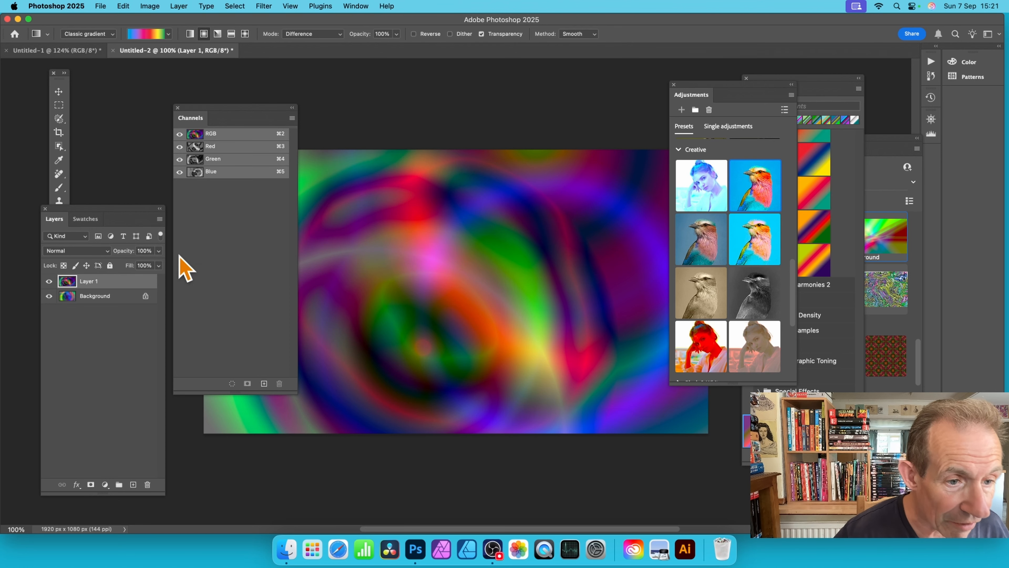
left_click(158, 250)
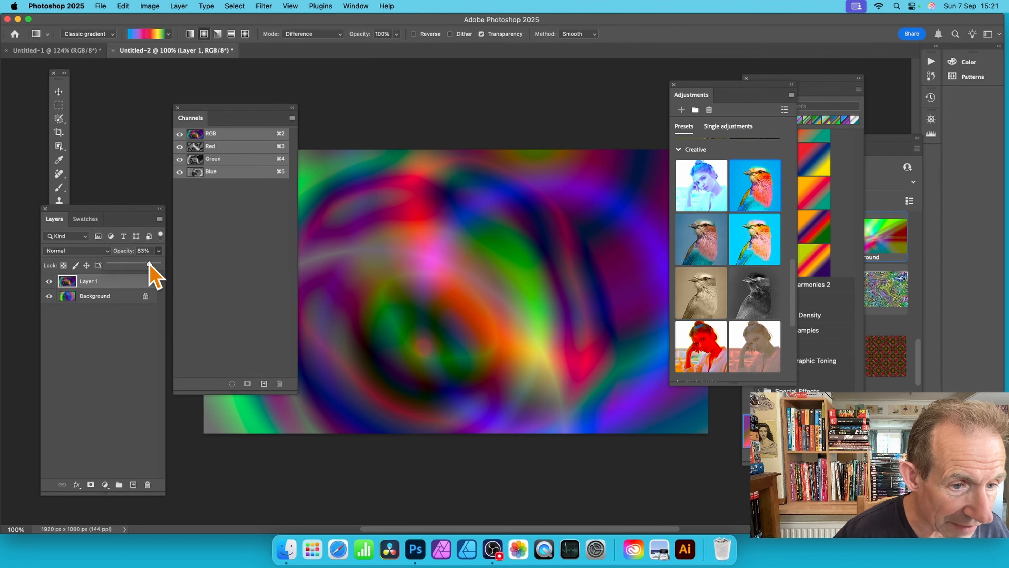
left_click_drag(150, 265, 125, 265)
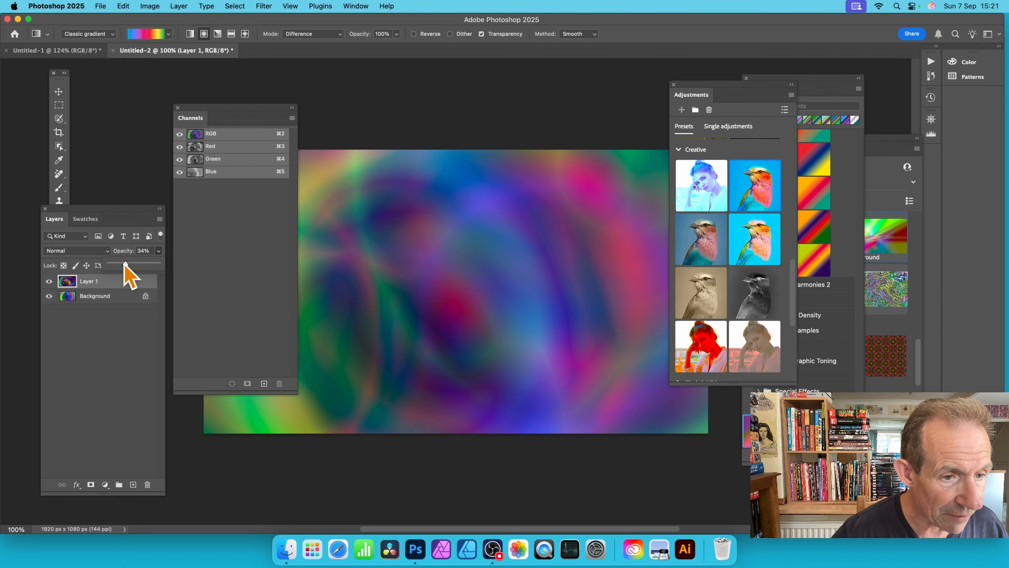
left_click_drag(124, 265, 167, 271)
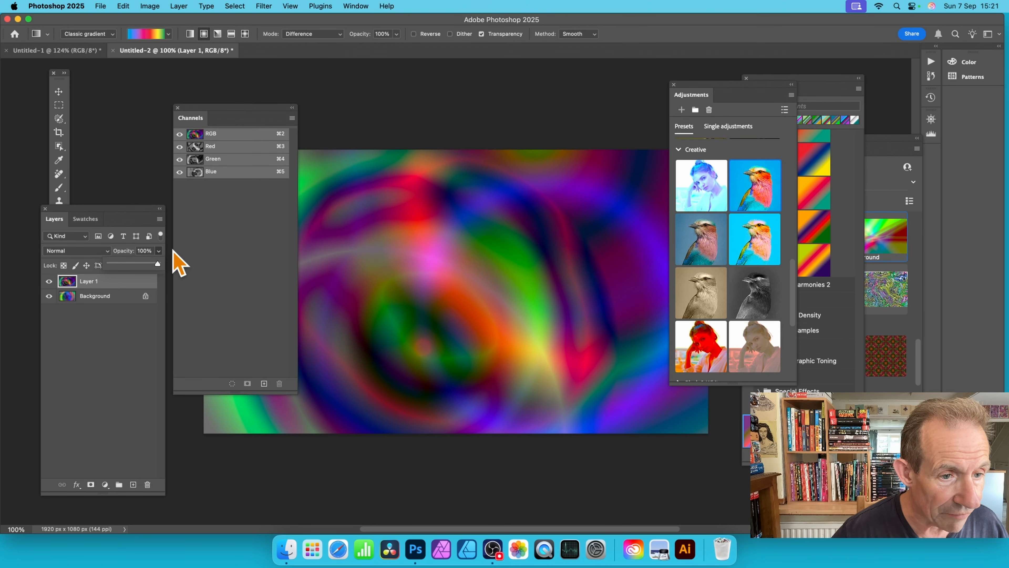
Step: Set Layer 1's blend mode to Pin Light and flatten the image
left_click(73, 251)
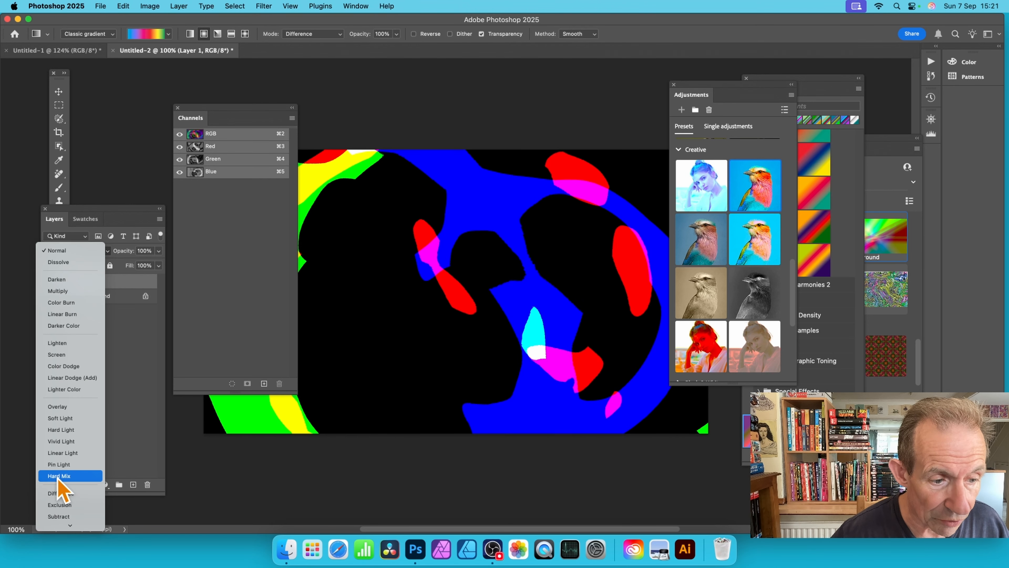
left_click(59, 466)
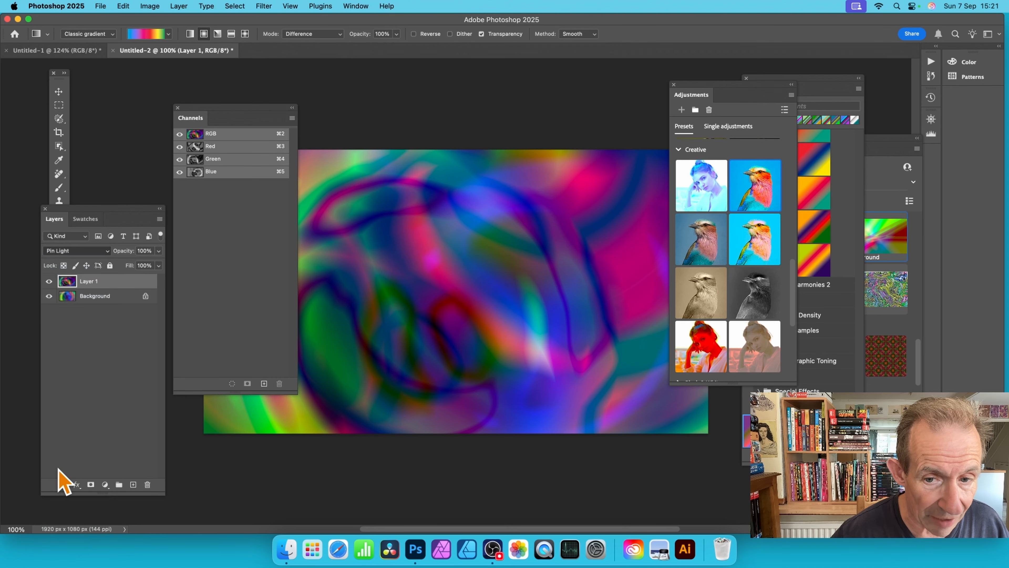
left_click_drag(238, 117, 171, 79)
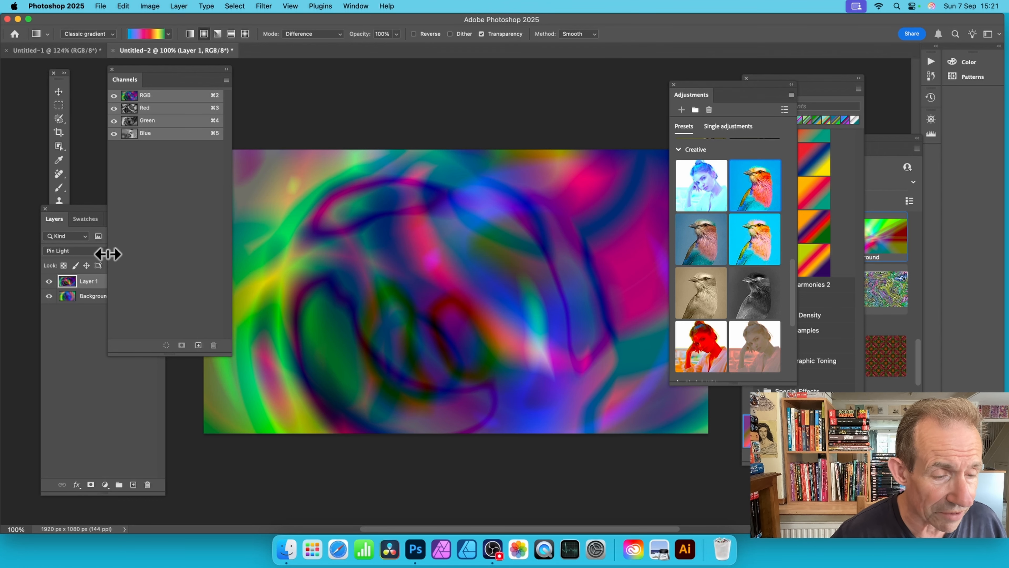
left_click(179, 6)
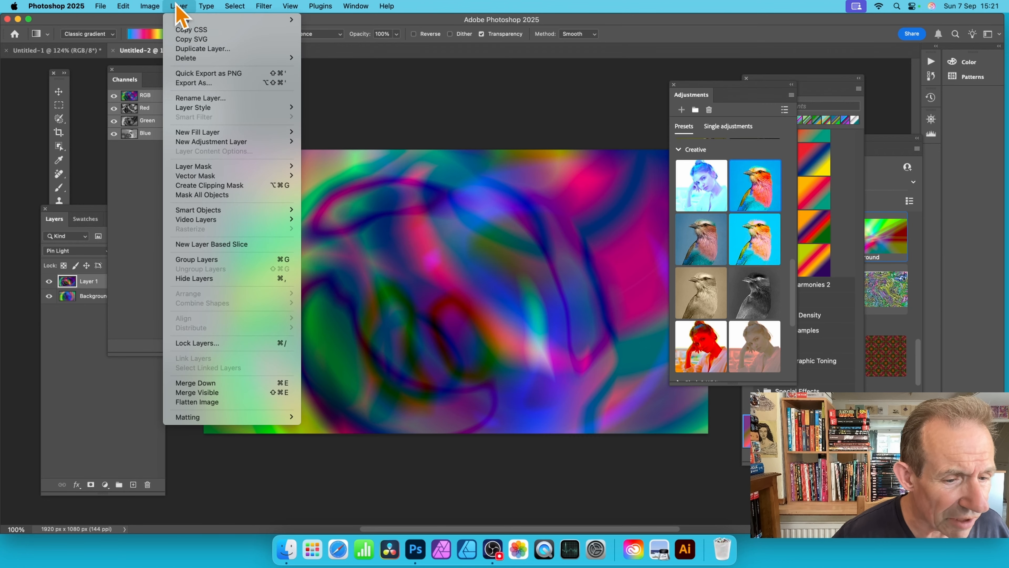
left_click(235, 402)
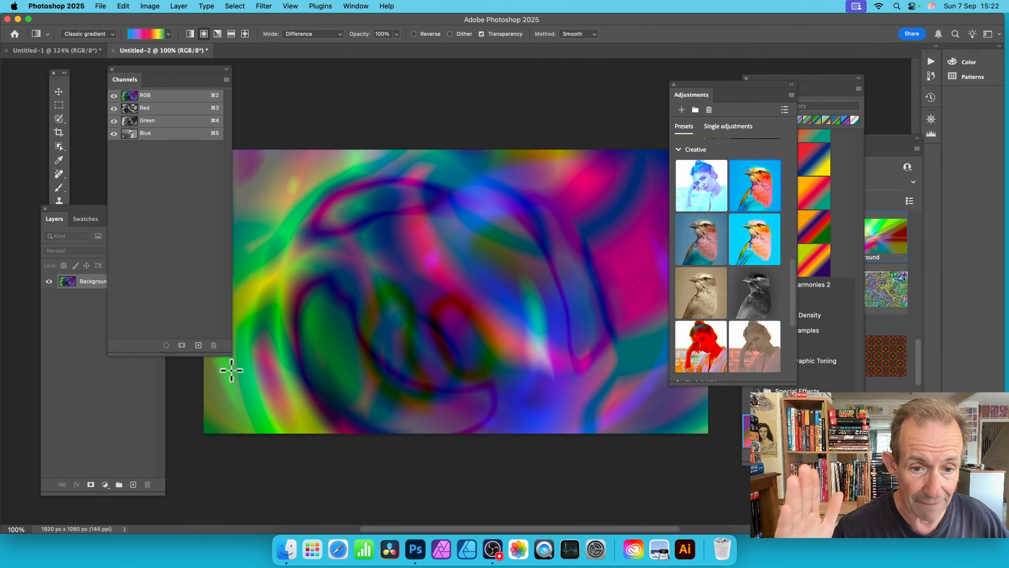
Step: Bring the toolbox in front of the Layers panel and set the Gradient tool's mode to Normal
left_click(67, 86)
left_click(58, 296)
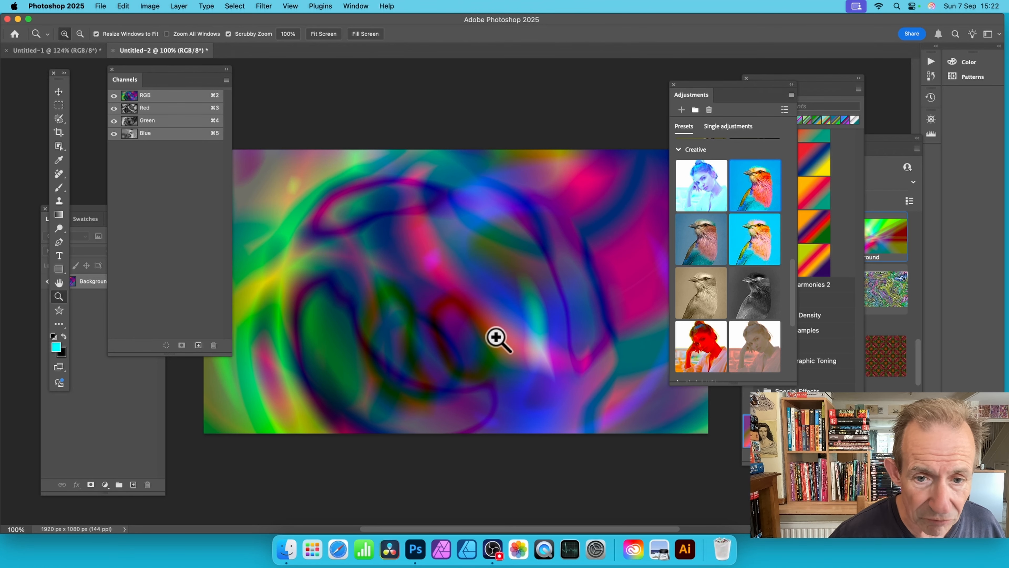
left_click_drag(498, 338, 511, 348)
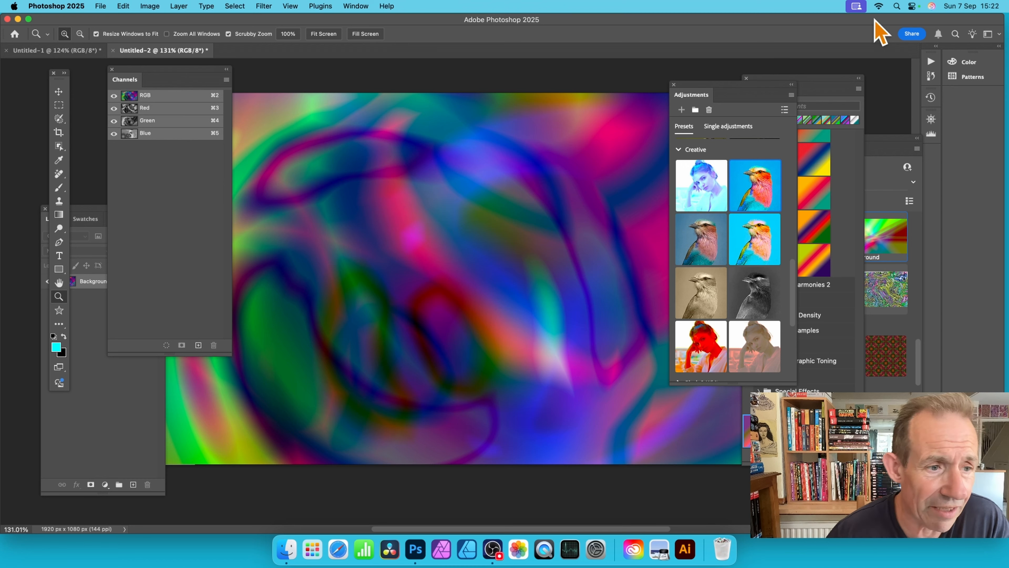
left_click(60, 214)
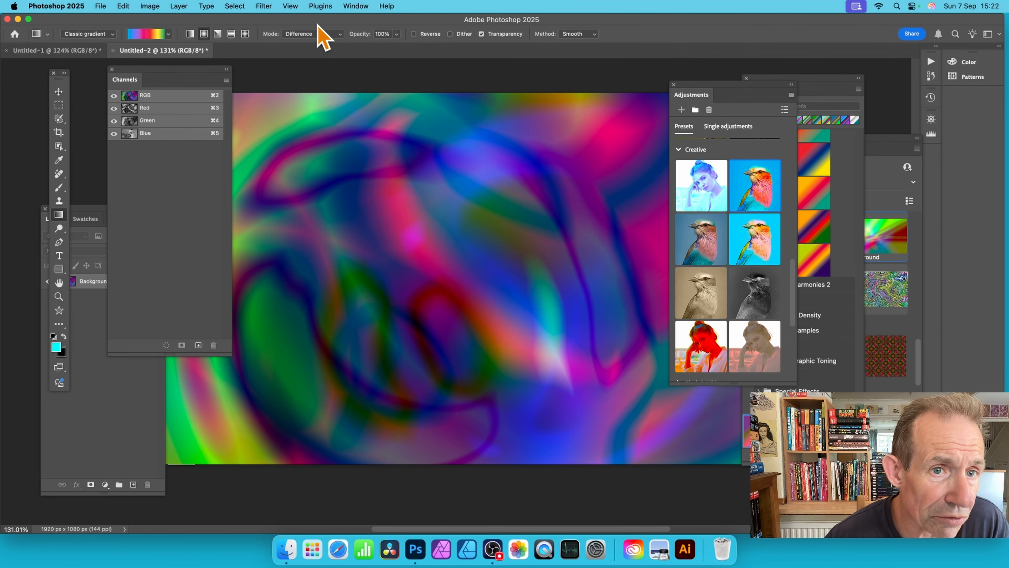
left_click(316, 34)
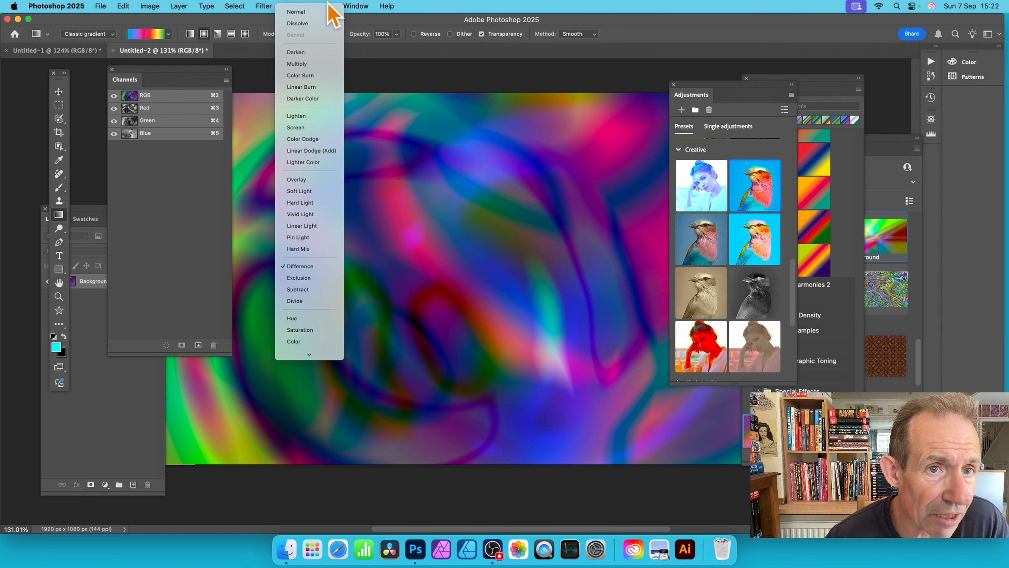
left_click(320, 11)
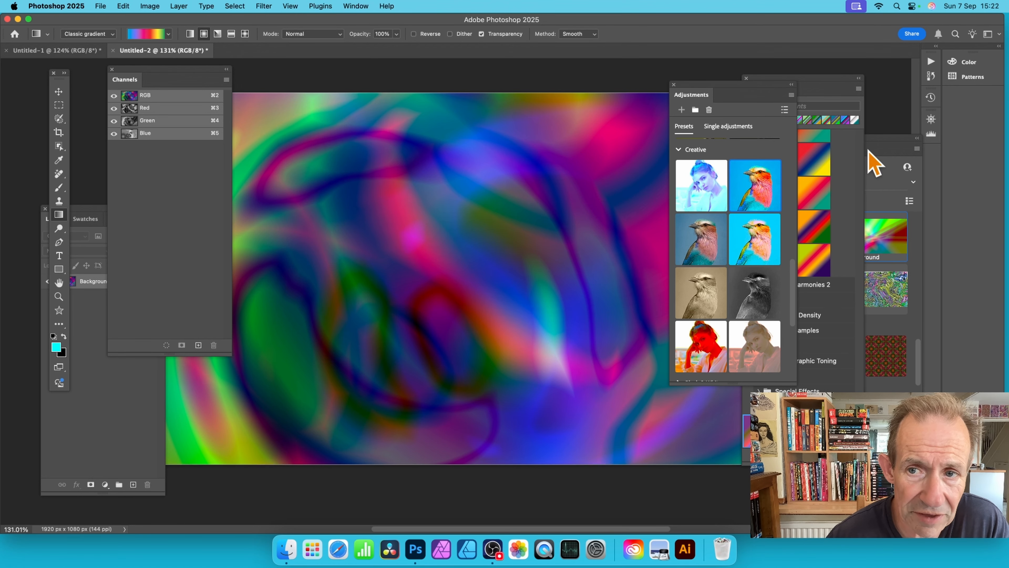
Step: Close the Adjustments panel and move the Gradients and Libraries panels over the canvas
left_click(675, 85)
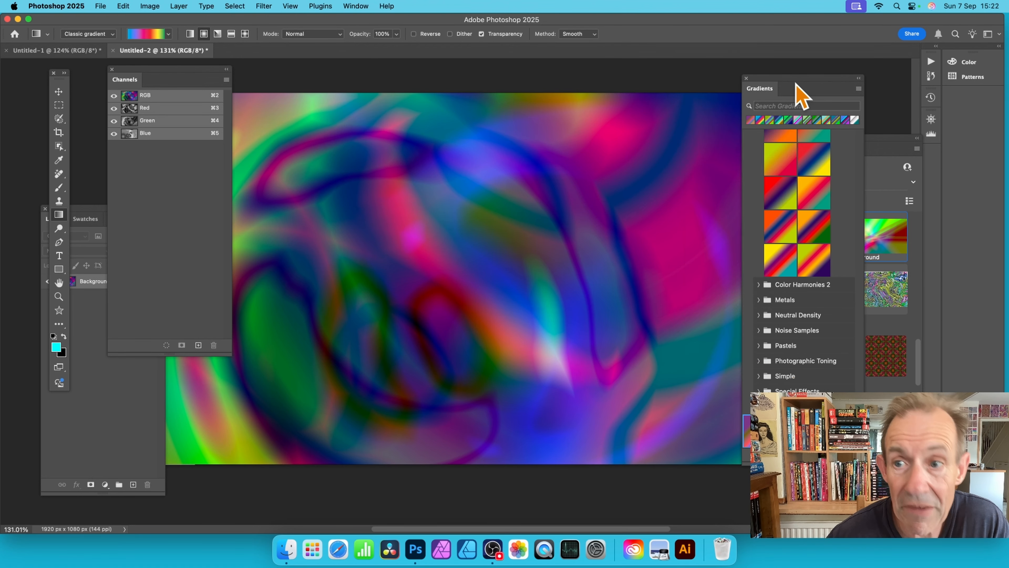
left_click_drag(786, 88, 672, 93)
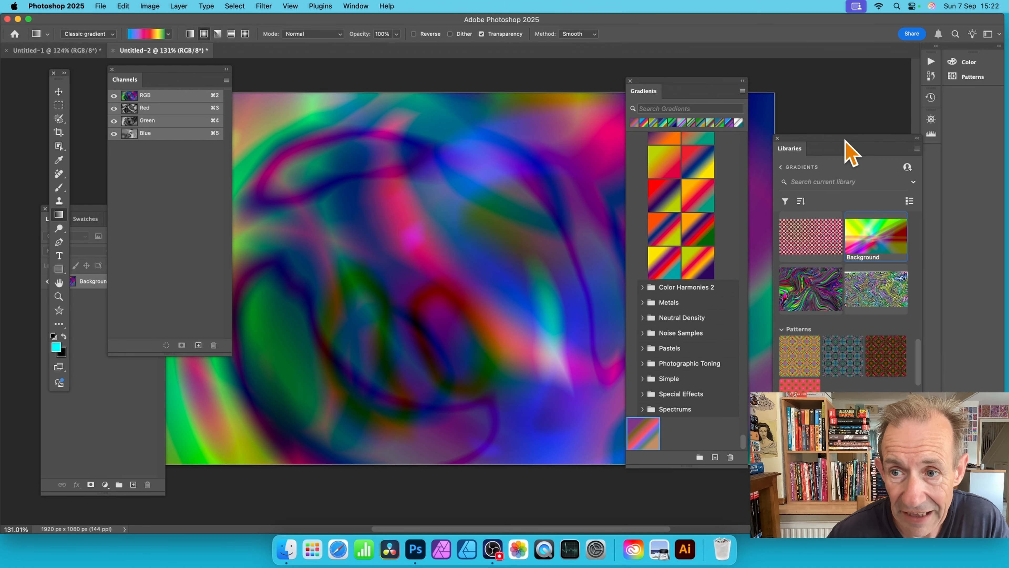
left_click_drag(806, 153, 548, 81)
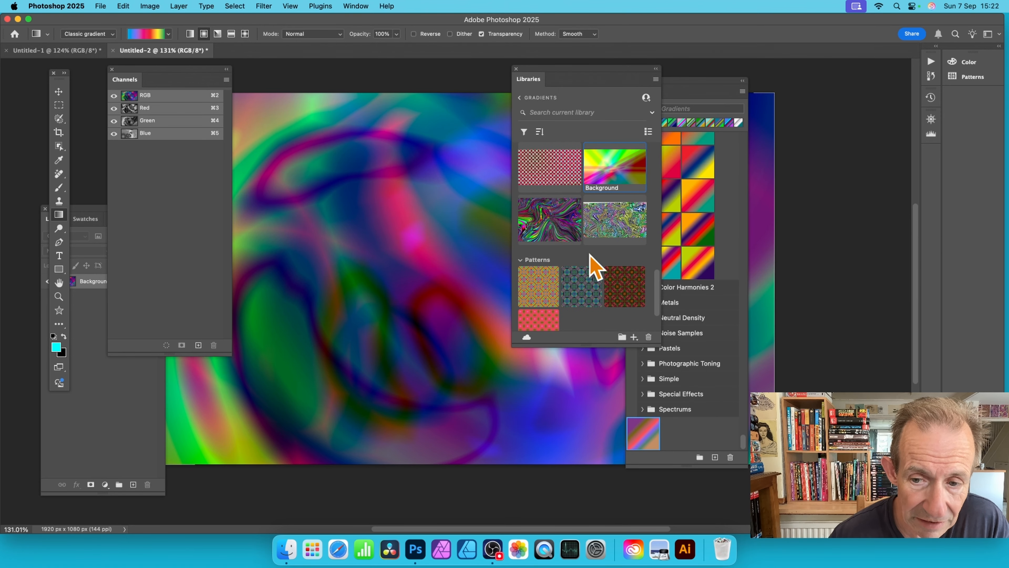
left_click(355, 6)
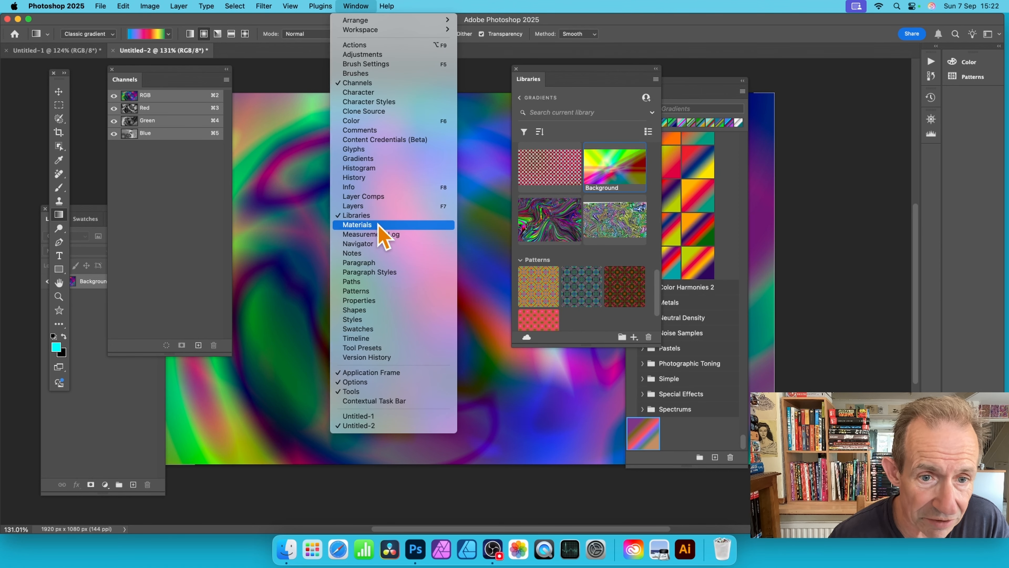
left_click(673, 170)
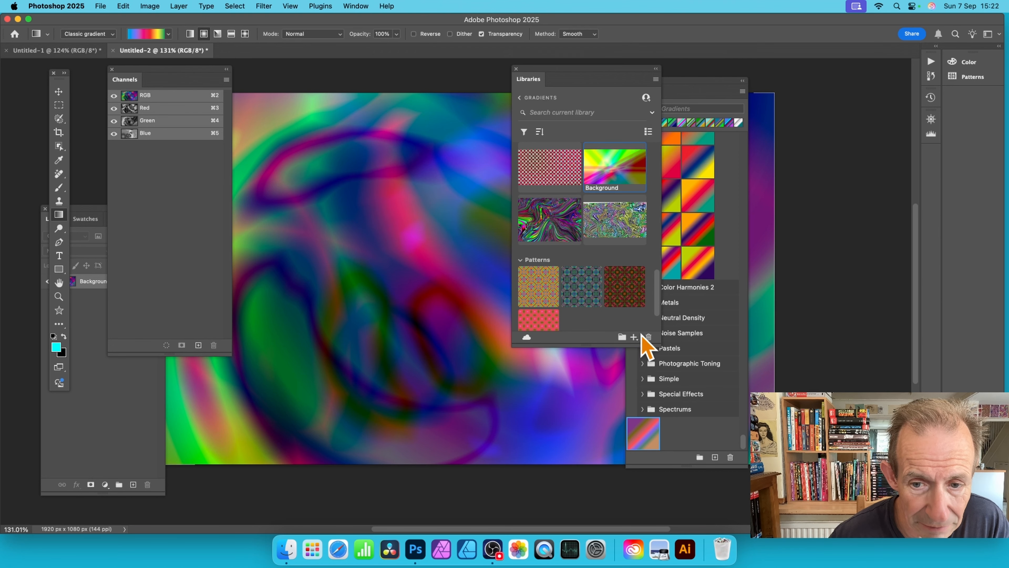
Step: Reopen the Gradients library from the list of libraries and look through its saved gradients, character style and graphics
left_click(520, 98)
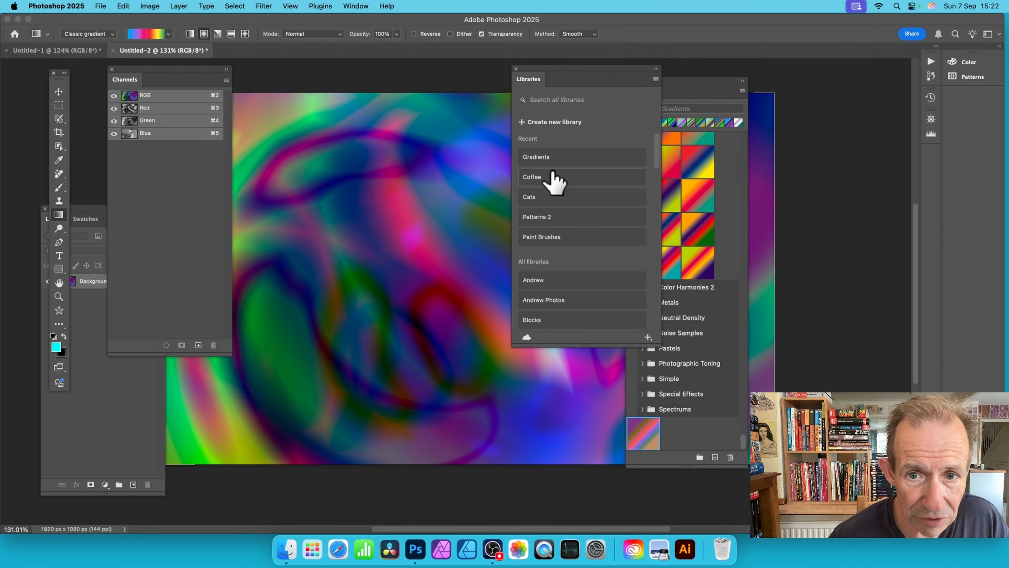
left_click(544, 160)
scroll(608, 214, "down", 10)
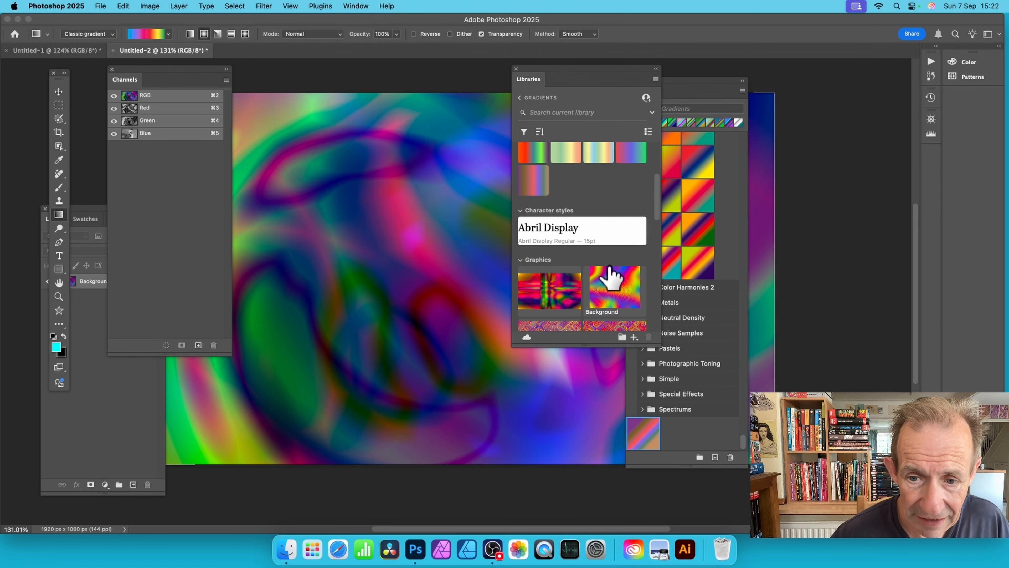
scroll(600, 264, "down", 3)
scroll(597, 264, "up", 6)
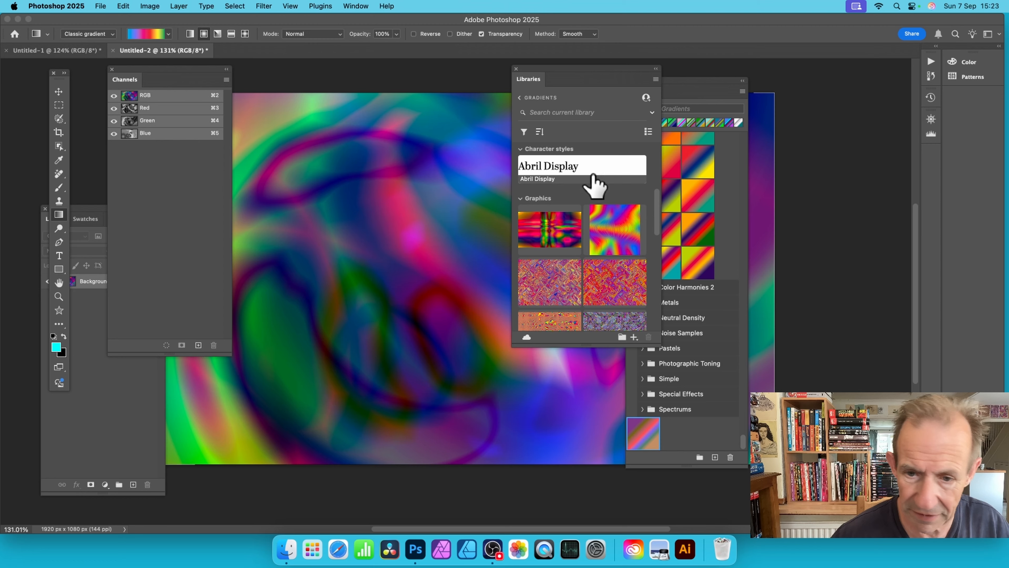
scroll(593, 183, "down", 5)
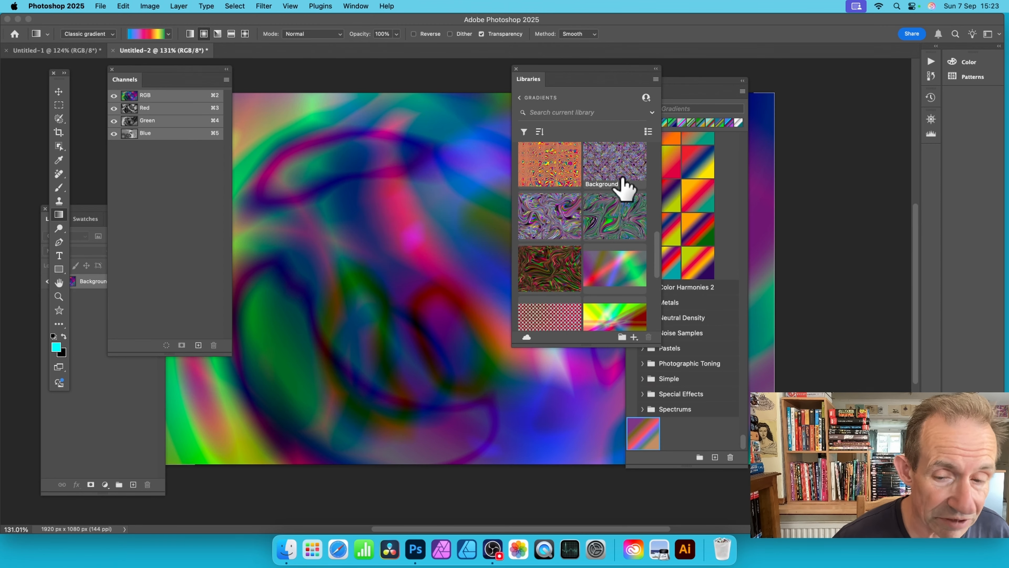
scroll(627, 186, "down", 1)
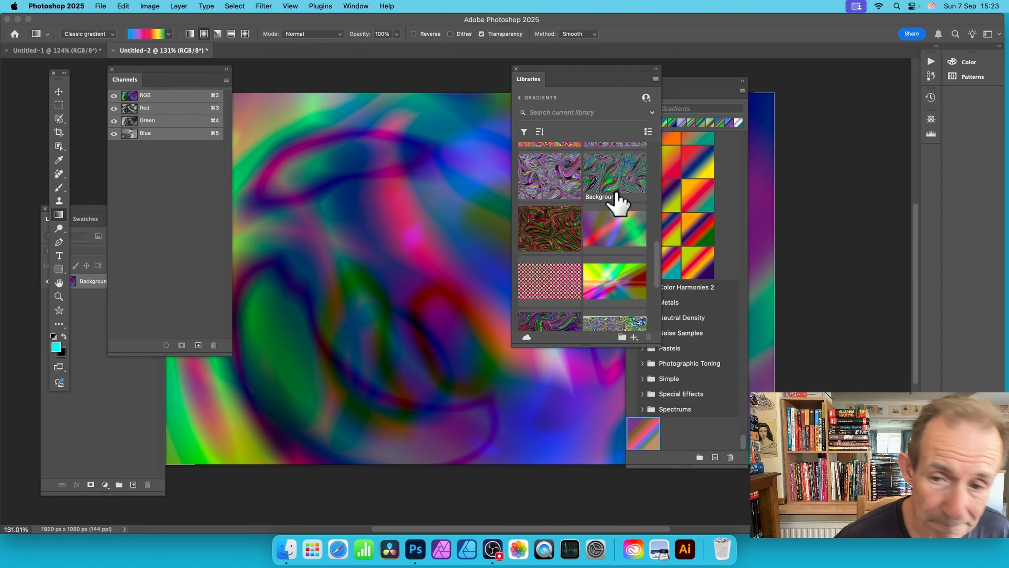
scroll(572, 220, "up", 5)
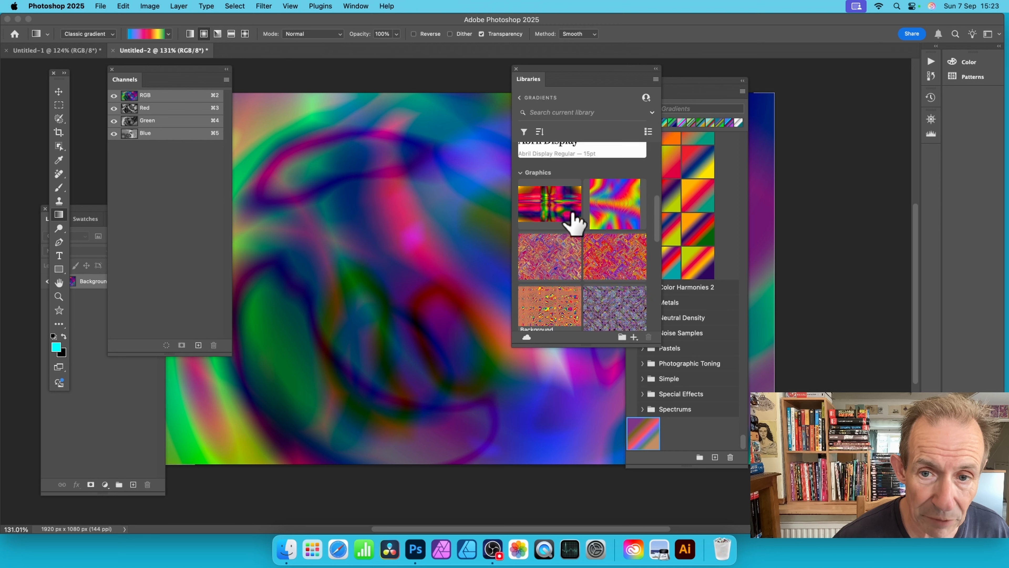
right_click(594, 192)
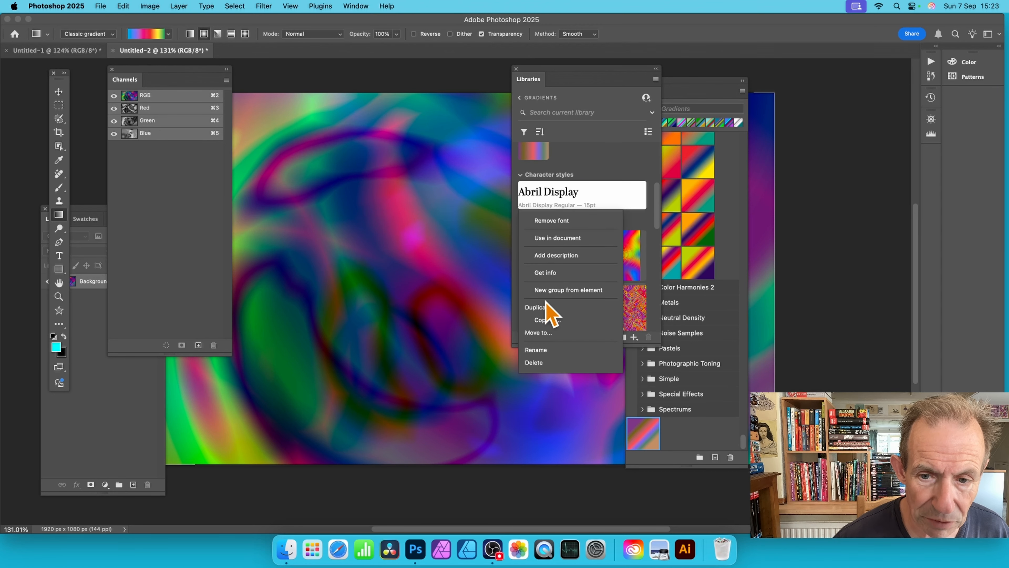
left_click(625, 157)
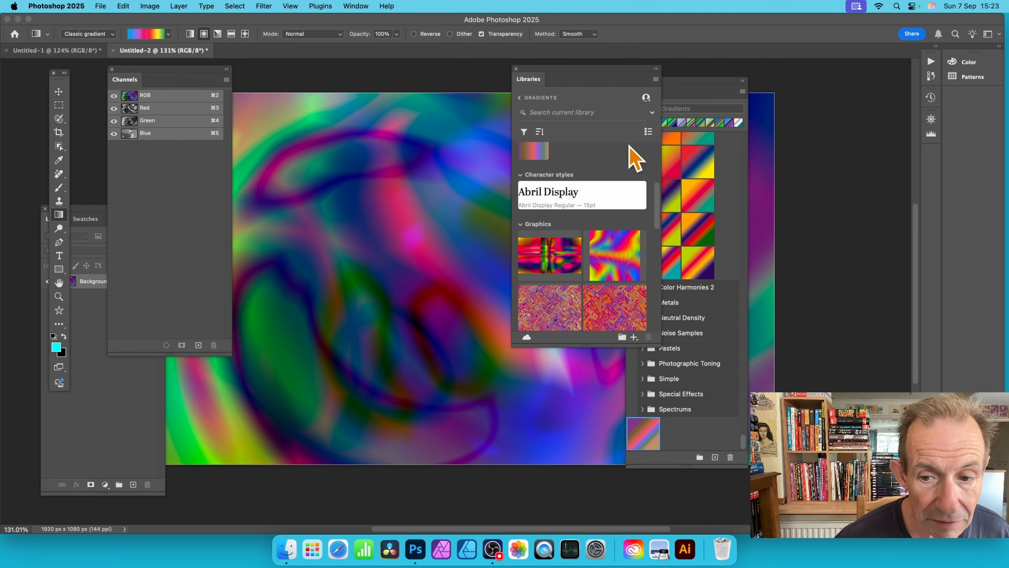
Step: Add the flattened artwork to the Gradients library as a graphic
left_click(634, 338)
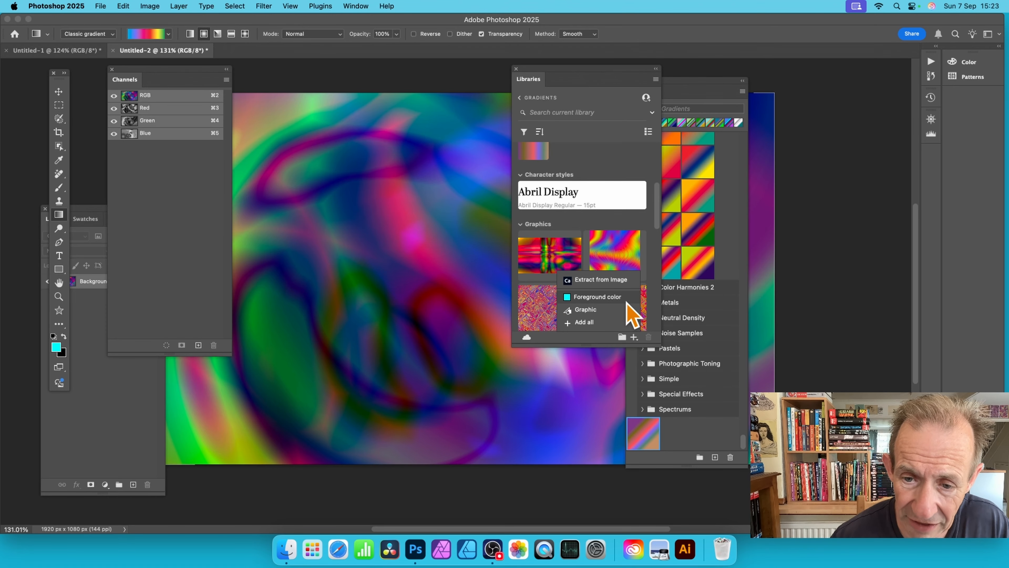
left_click(582, 311)
scroll(582, 310, "down", 3)
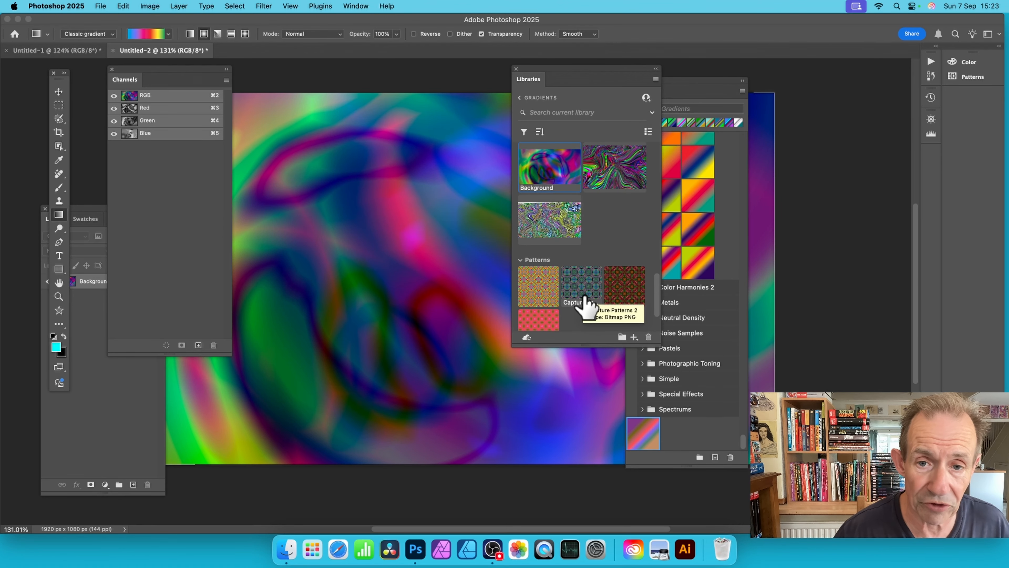
Step: Place the Background graphic from the library on the canvas, enlarge it to about 146%, reposition it and commit the transform
left_click_drag(529, 173, 399, 176)
left_click_drag(428, 309, 205, 320)
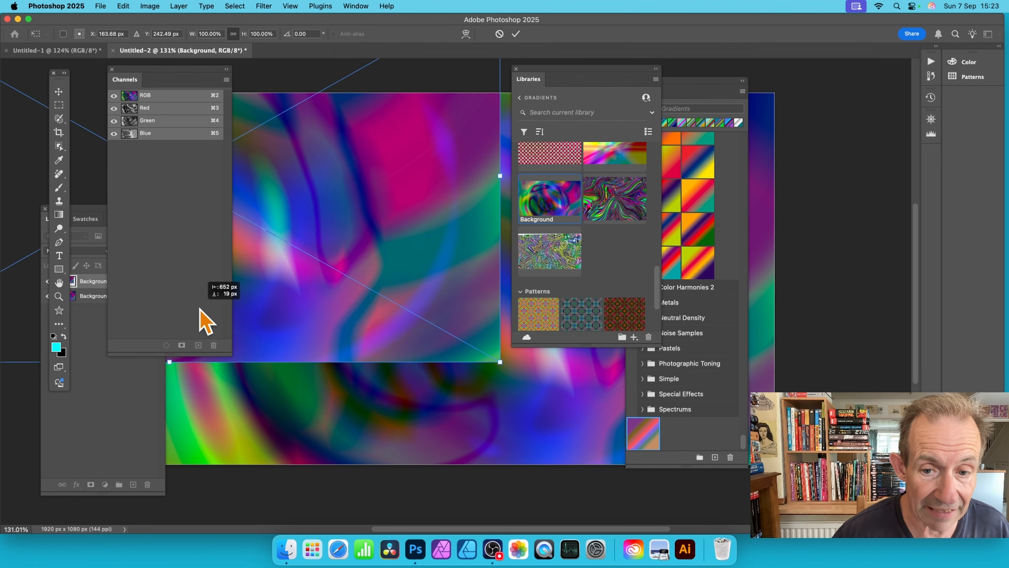
left_click_drag(500, 362, 711, 531)
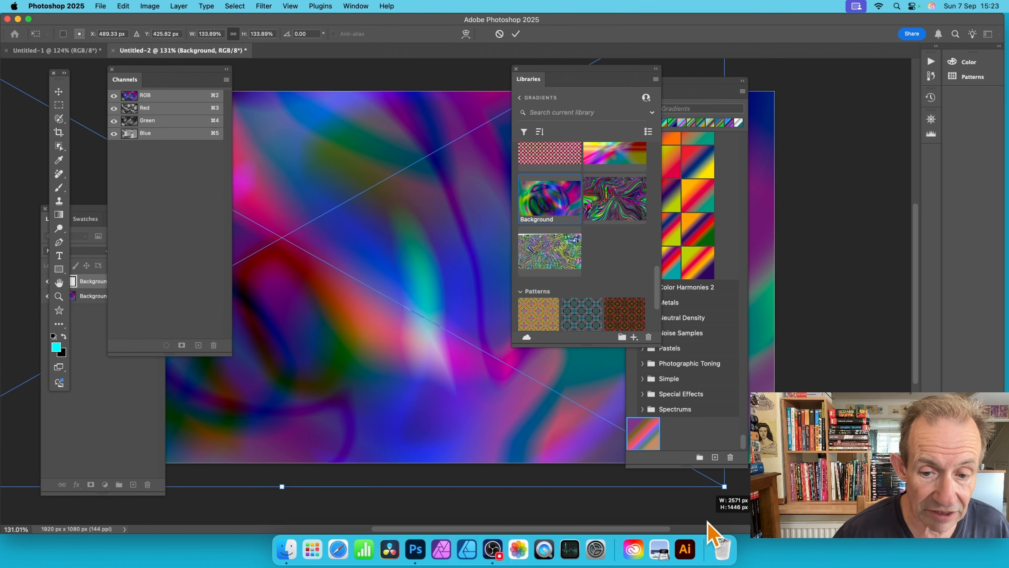
left_click_drag(725, 489, 807, 509)
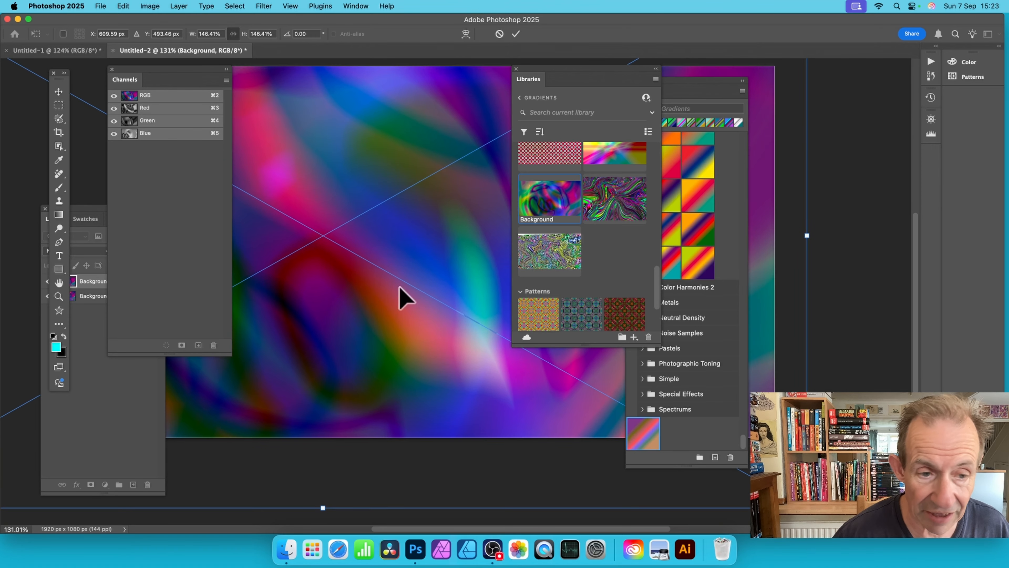
left_click(86, 225)
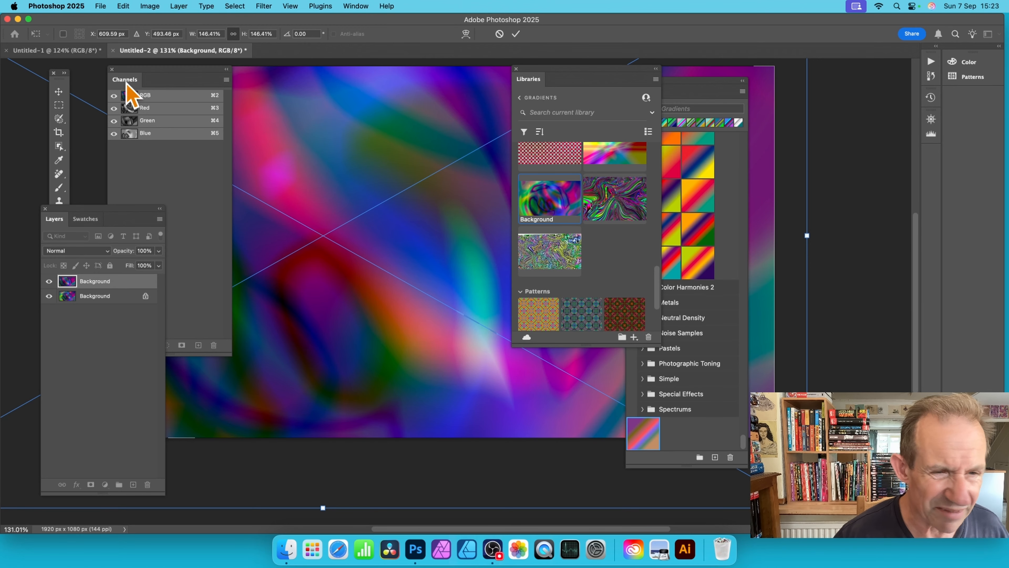
left_click_drag(356, 147, 440, 177)
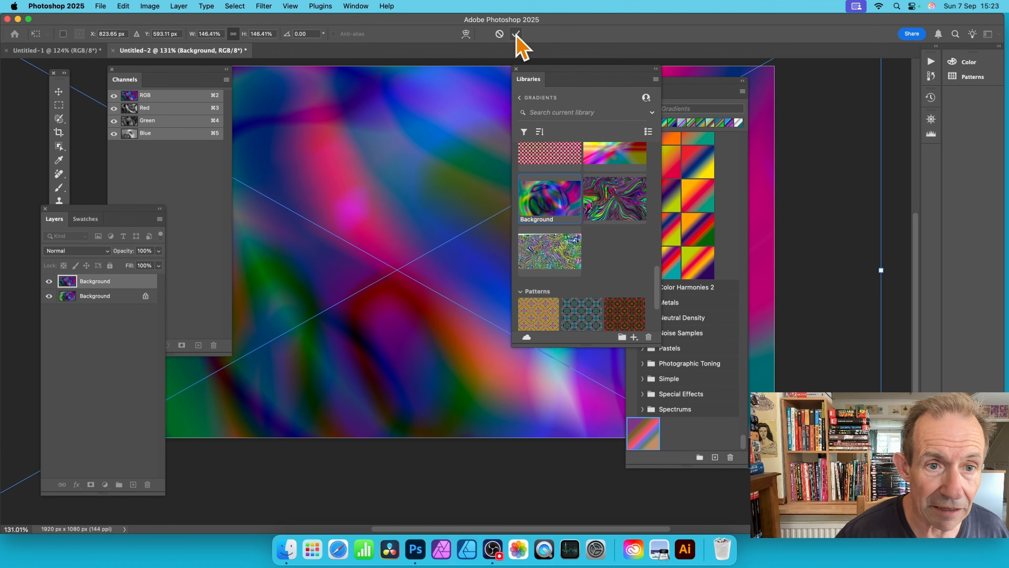
left_click(516, 34)
Step: Set the placed Background layer's blend mode to Screen and flatten the image
left_click_drag(541, 78, 641, 90)
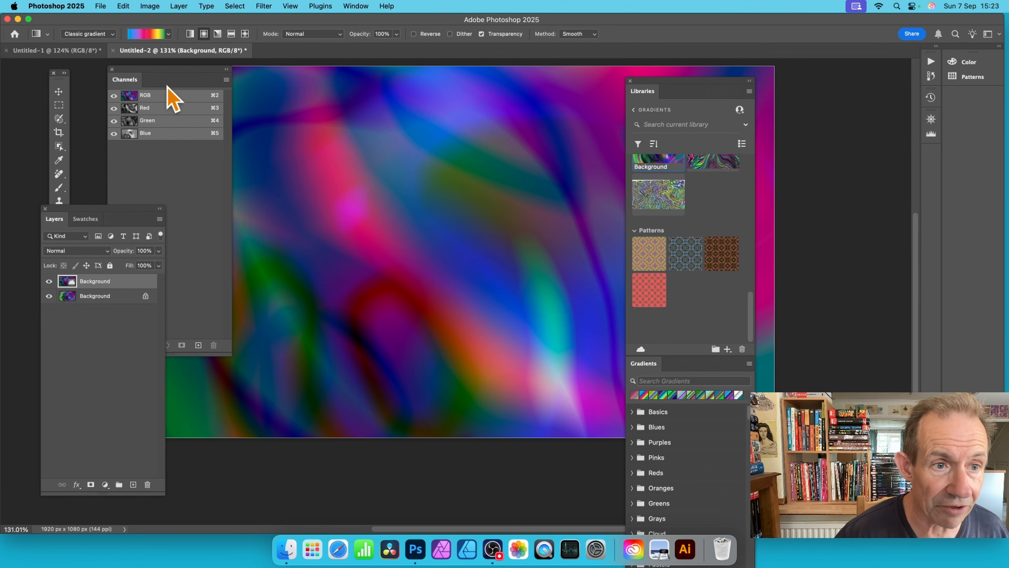
left_click(82, 251)
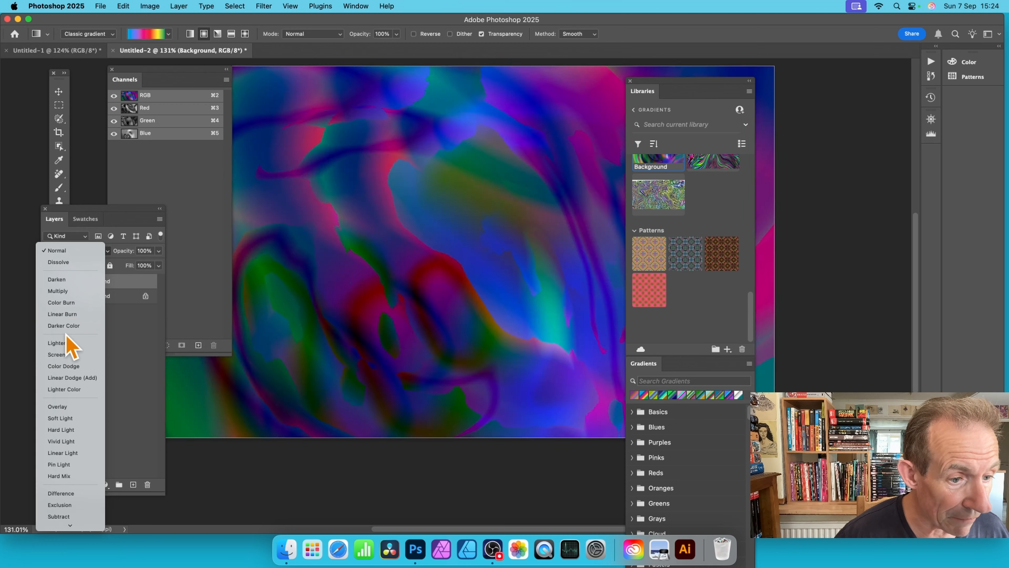
left_click(60, 354)
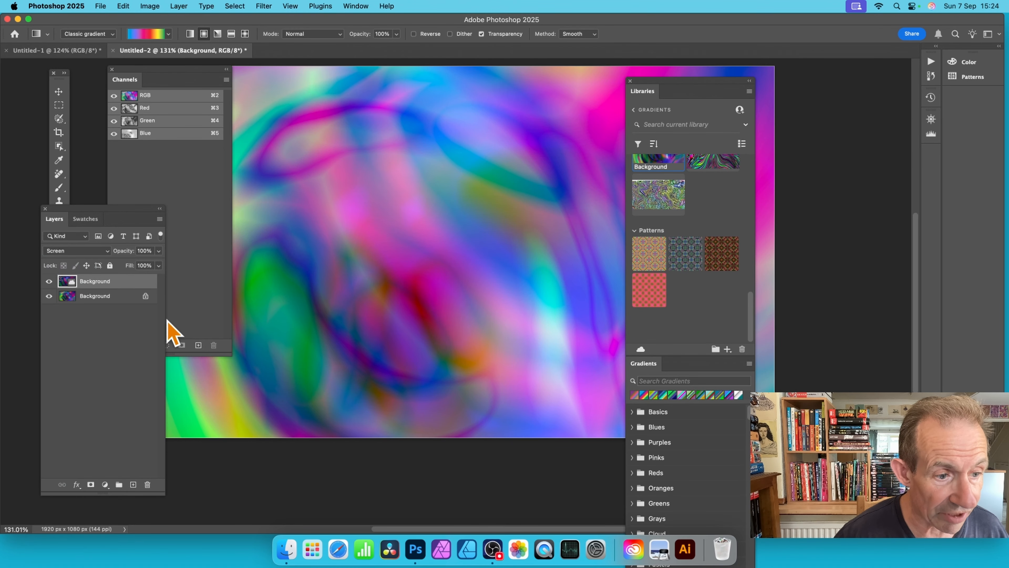
left_click(179, 7)
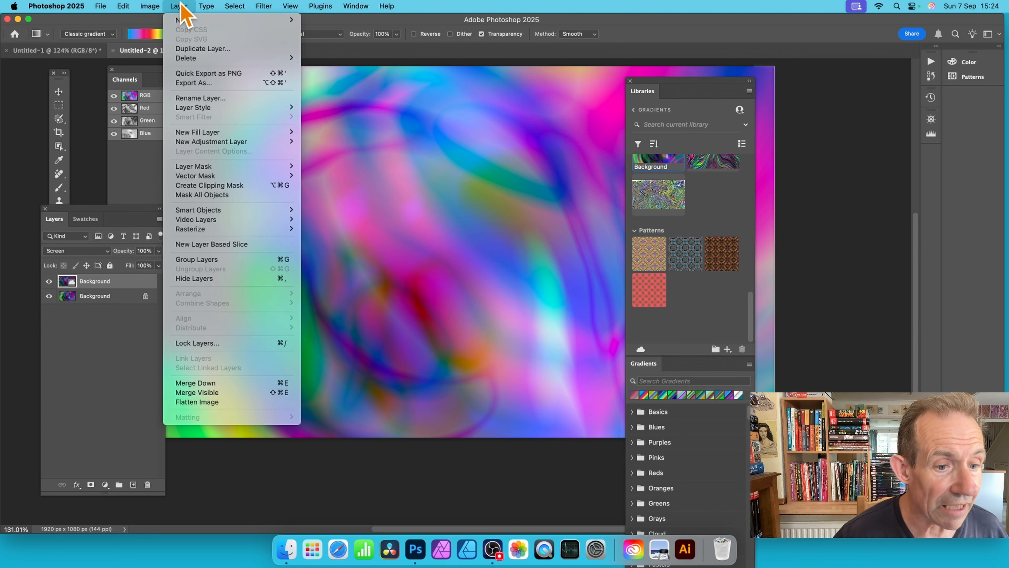
left_click(202, 404)
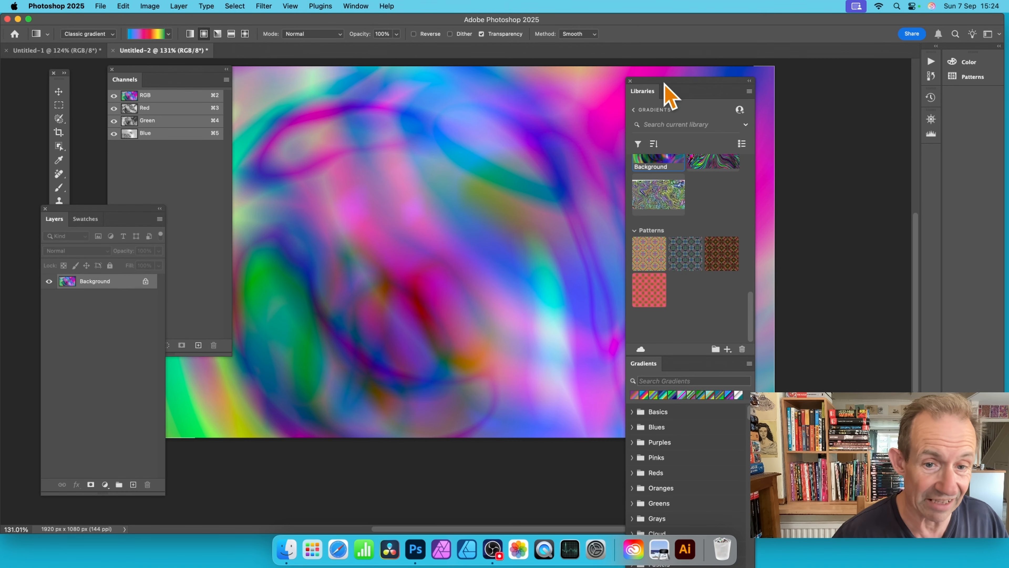
Step: Check the library's options for adding content and detach the Gradients panel from the Libraries panel over the canvas
left_click_drag(666, 85, 751, 85)
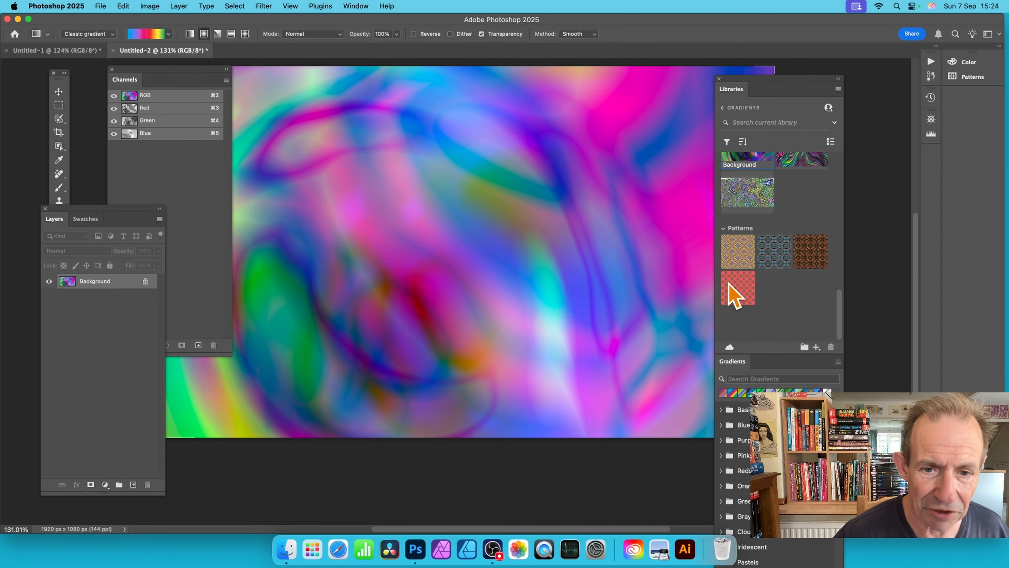
left_click_drag(771, 77, 668, 40)
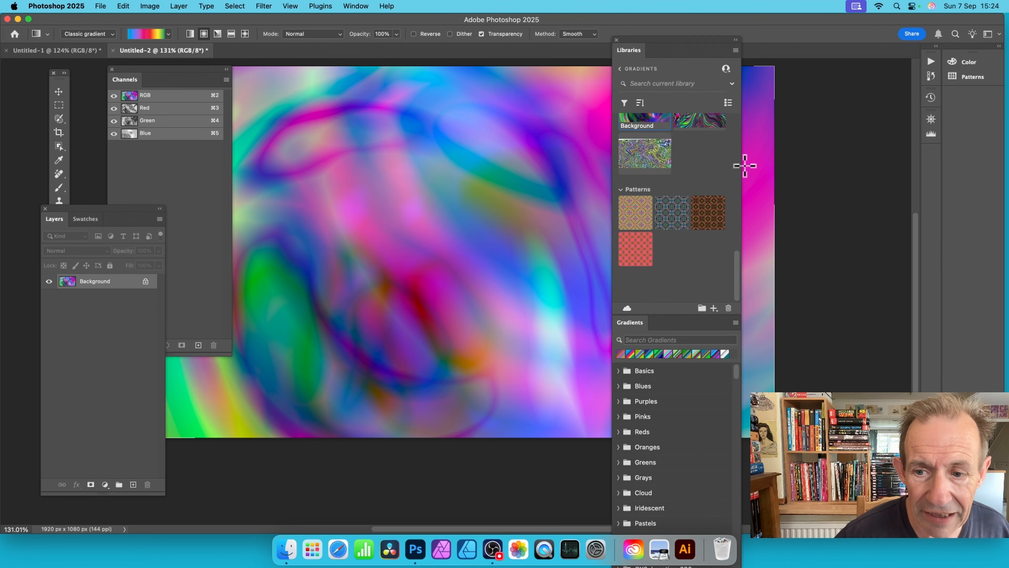
left_click(718, 312)
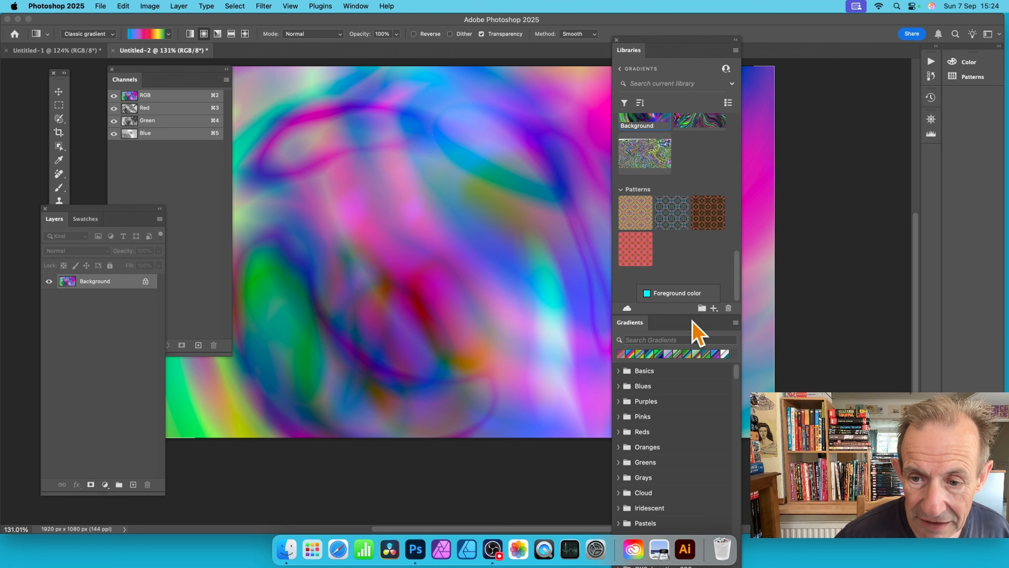
left_click_drag(642, 331, 486, 332)
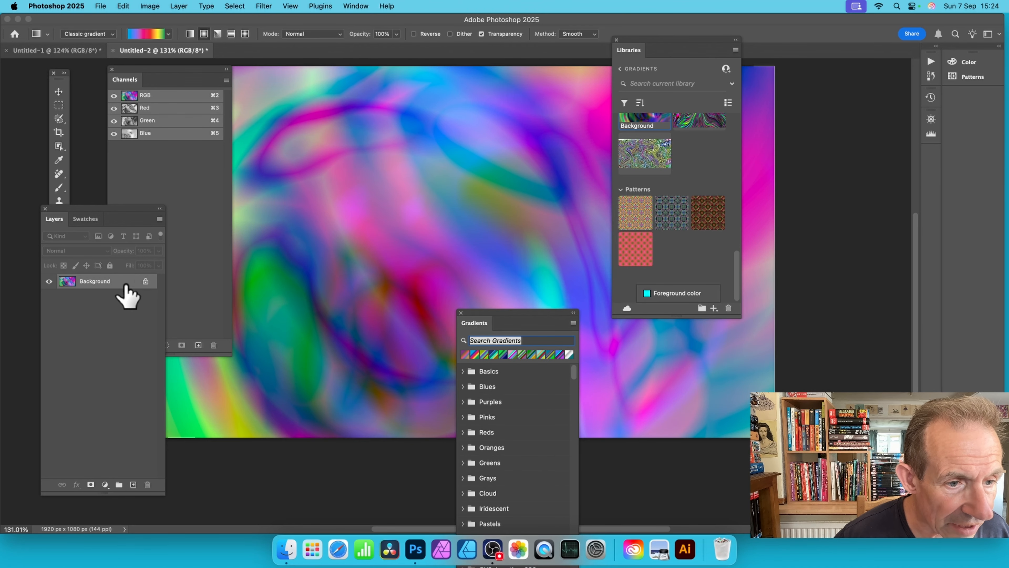
Step: Convert the locked Background into a regular layer and activate the Move tool
left_click(145, 281)
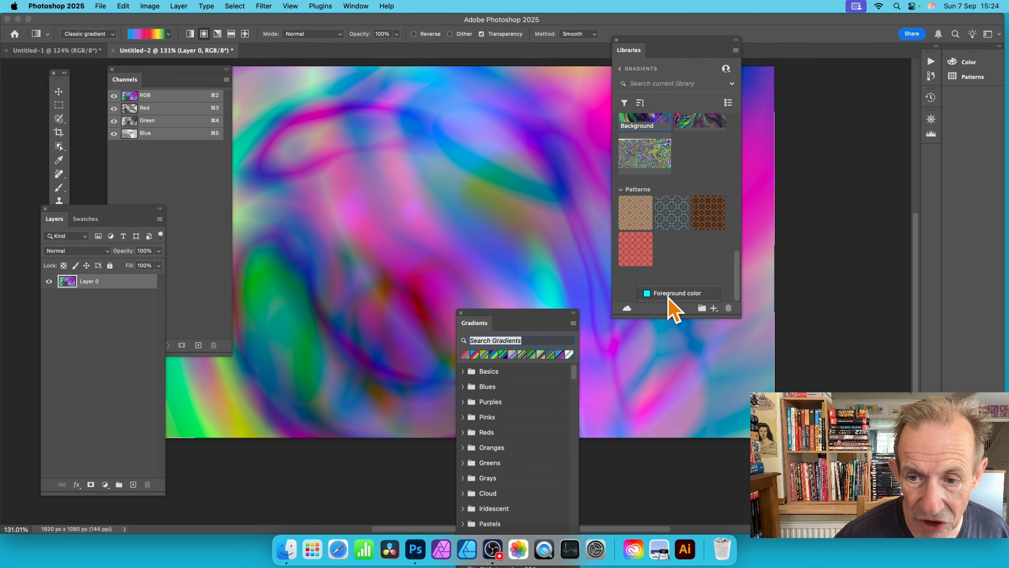
left_click(58, 91)
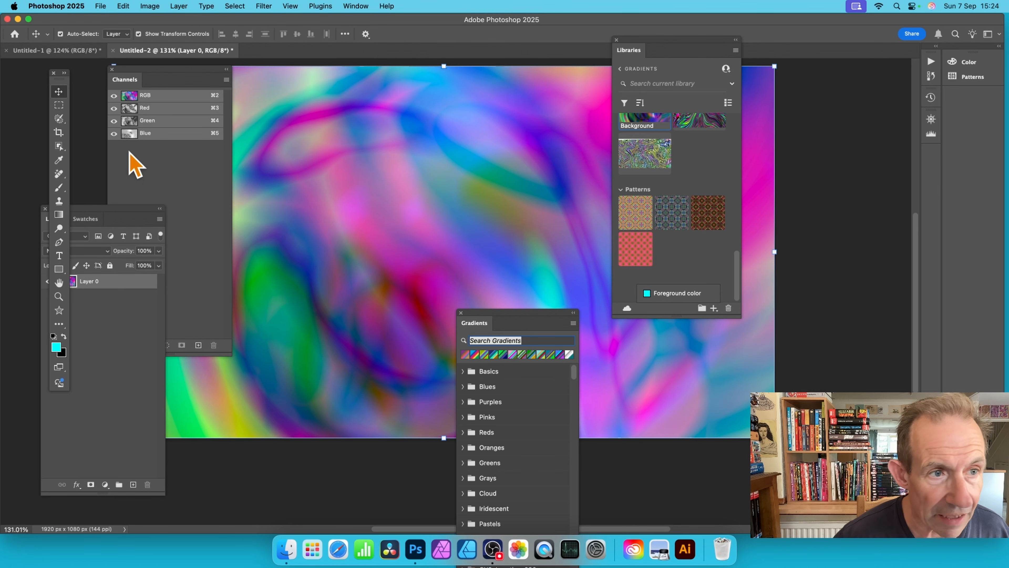
left_click_drag(593, 209, 696, 256)
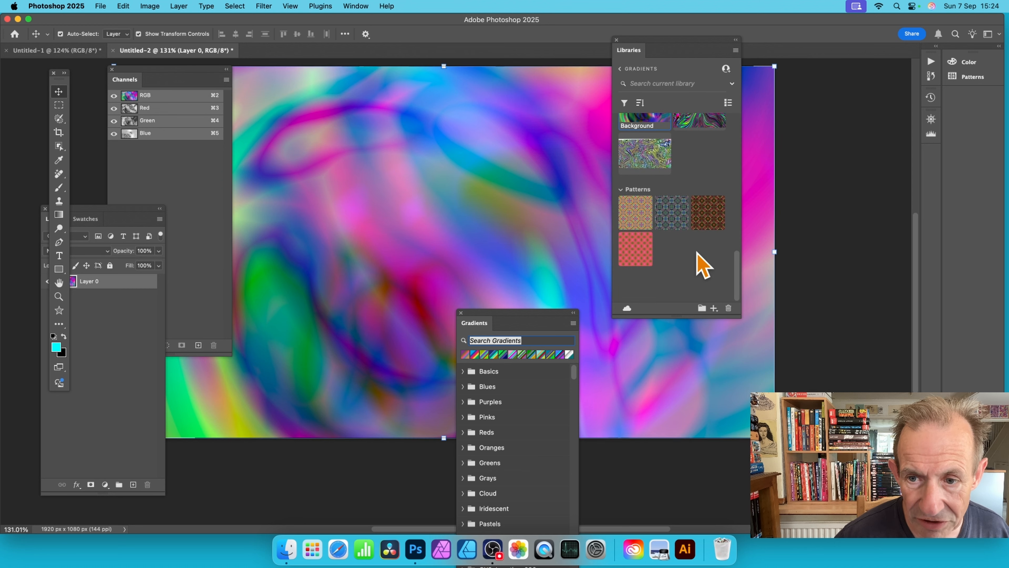
Step: Try to add the unlocked layer's artwork to the Gradients library as new content
mouse_move(738, 268)
left_mouse_down()
mouse_move(723, 197)
mouse_move(729, 261)
left_mouse_up()
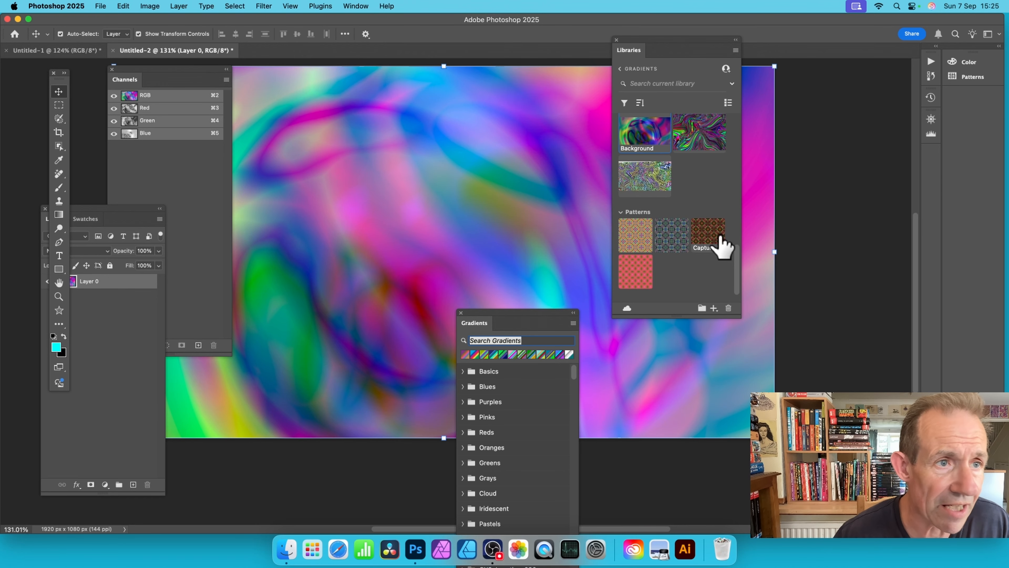
left_click(101, 6)
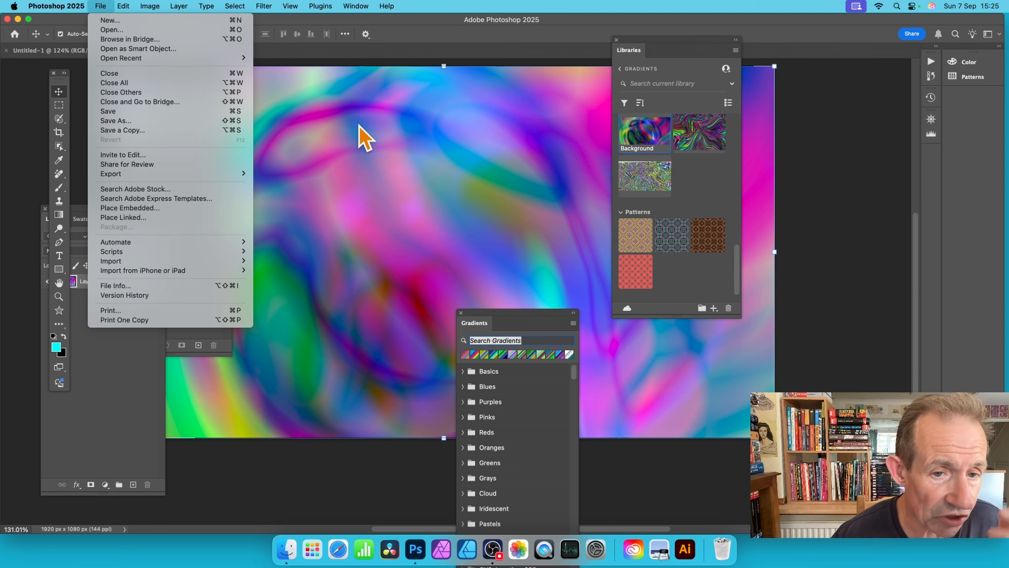
left_click(491, 122)
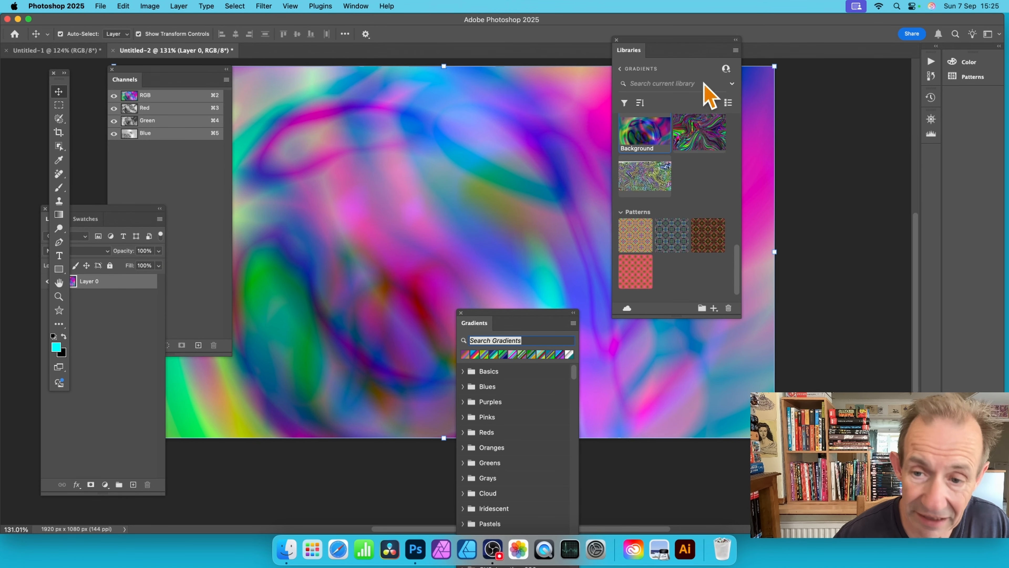
left_click(714, 308)
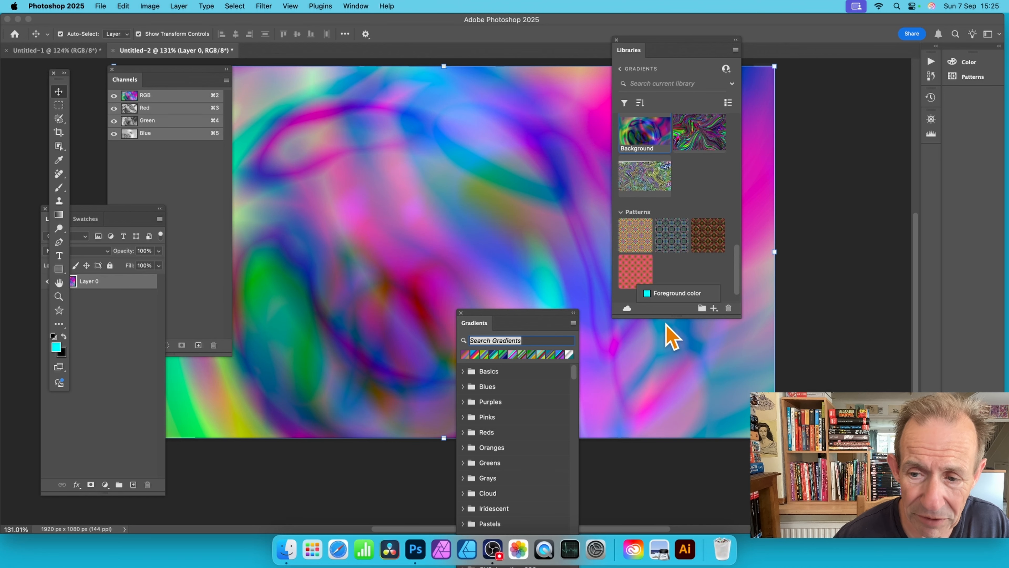
left_click(676, 310)
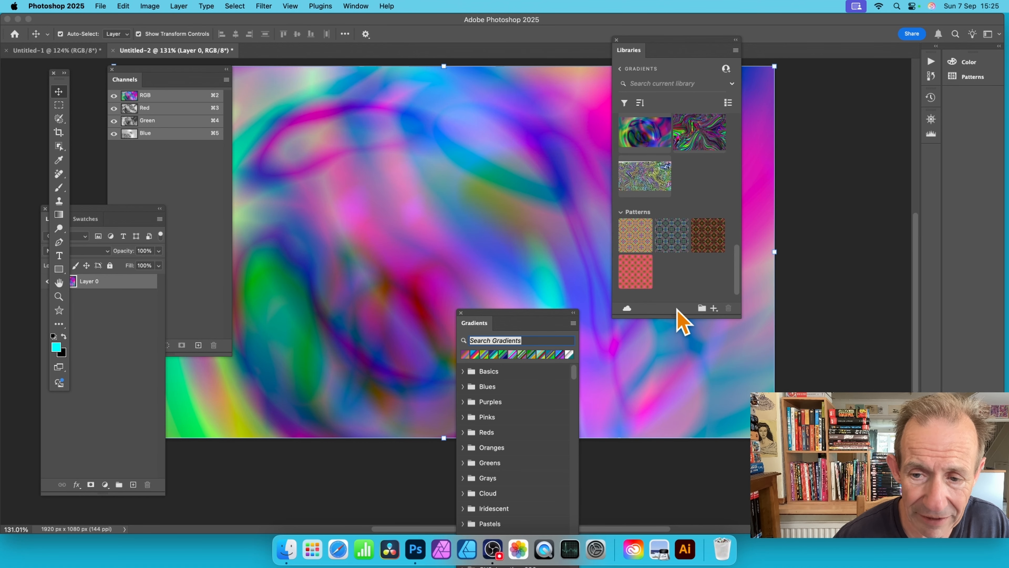
left_click(714, 308)
left_click(714, 270)
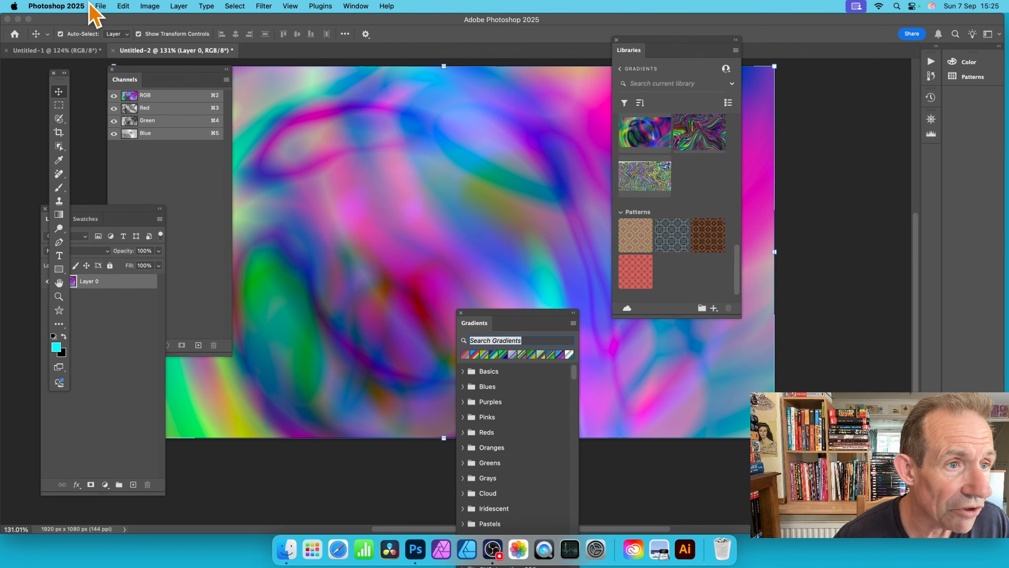
Step: Save the artwork to the Desktop in Photoshop format as 1.psd with Maximize Compatibility enabled
left_click(101, 6)
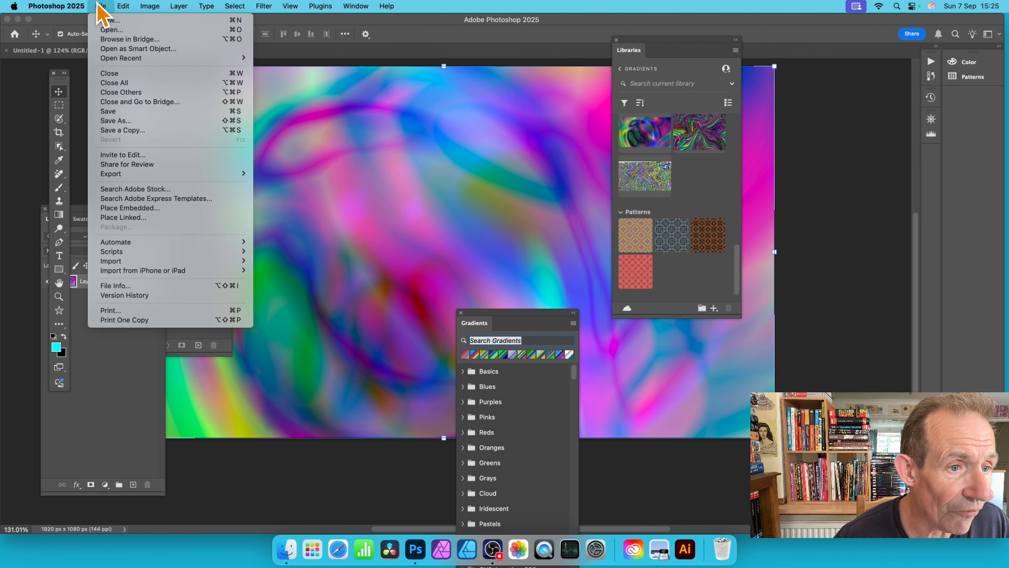
left_click(108, 121)
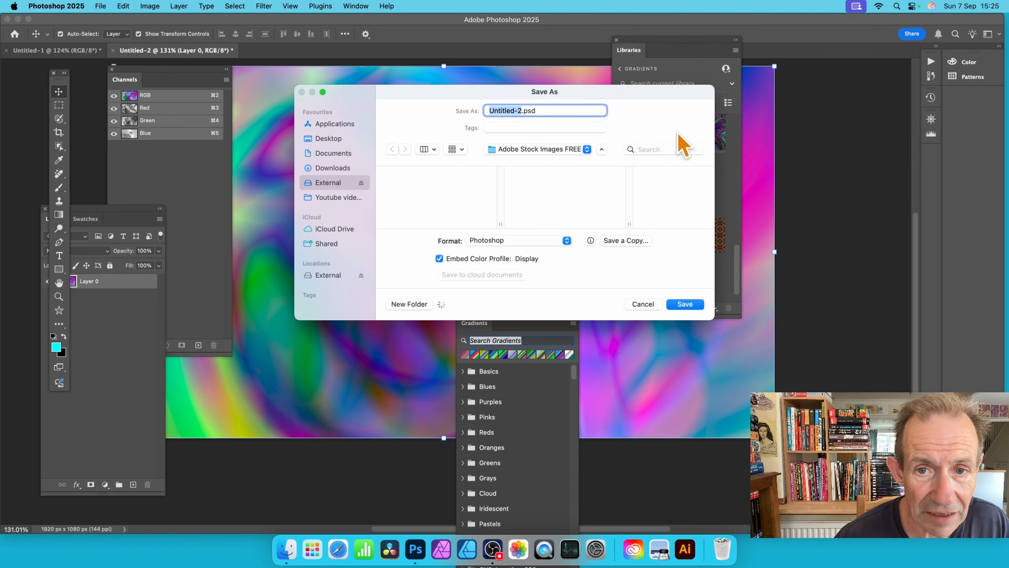
left_click(323, 139)
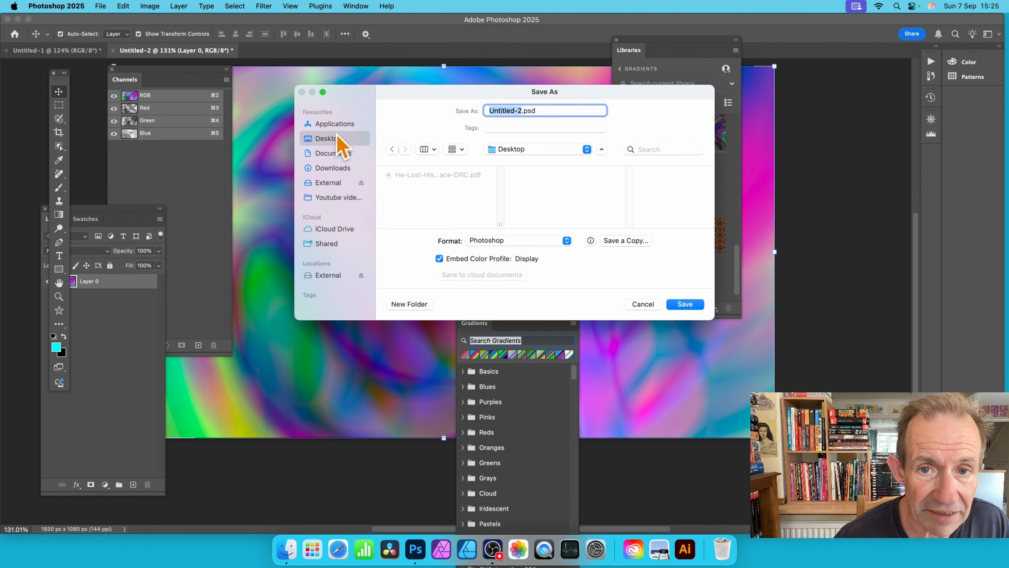
type("1")
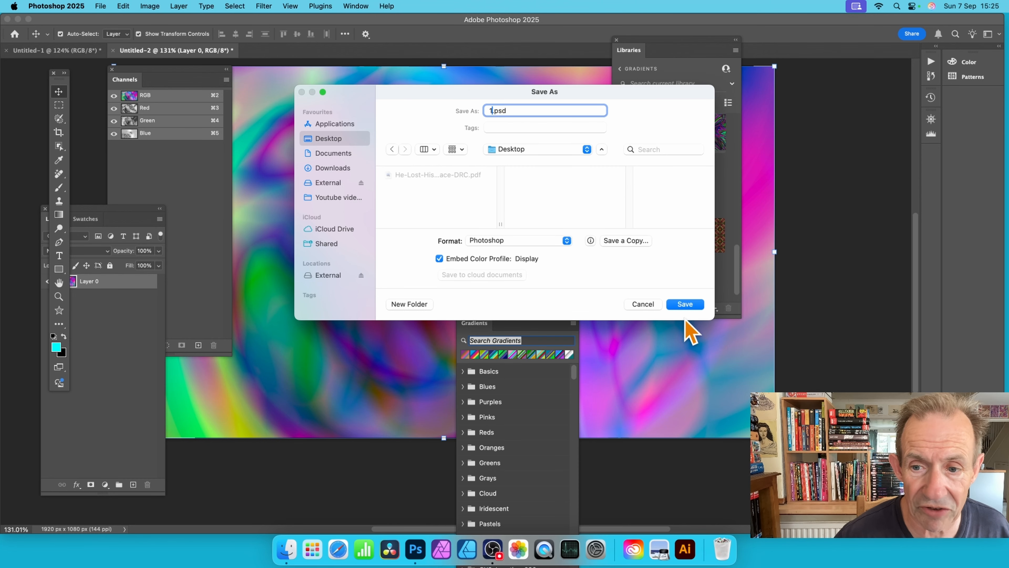
left_click(684, 305)
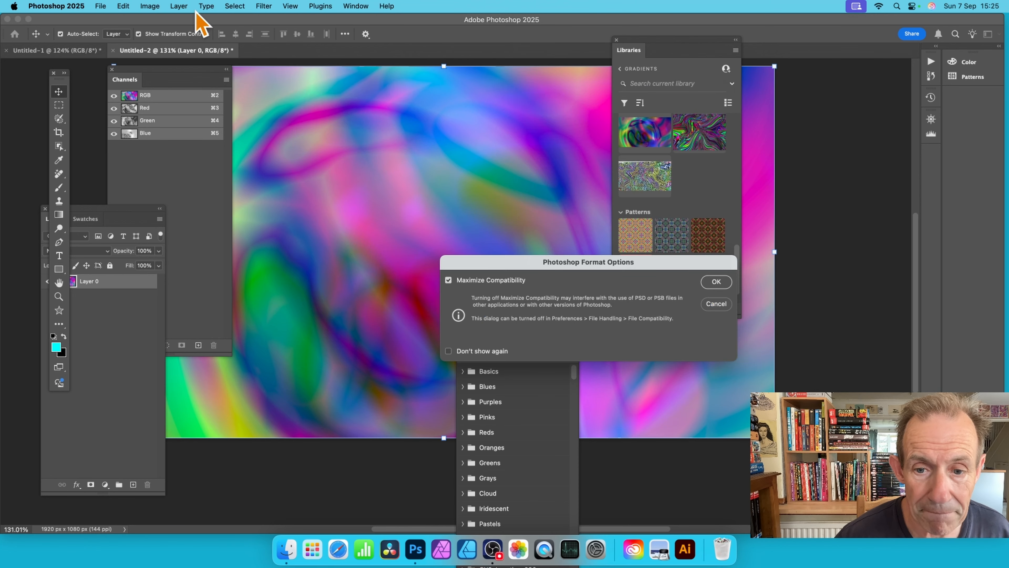
left_click(713, 282)
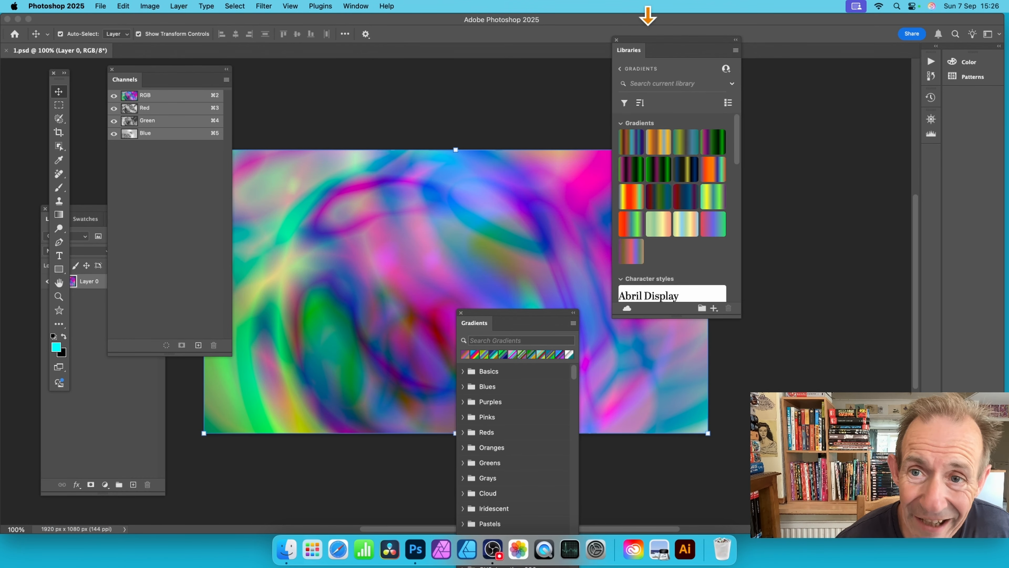
Step: Add the Layer 0 artwork of 1.psd to the Gradients library as a graphic and bring the library's graphics into view
left_click(713, 309)
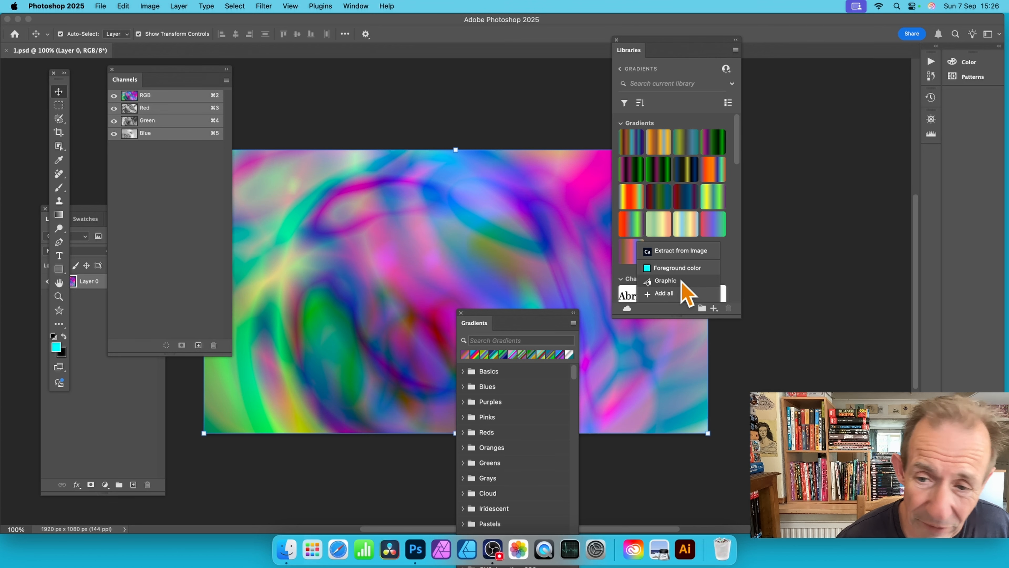
left_click(664, 293)
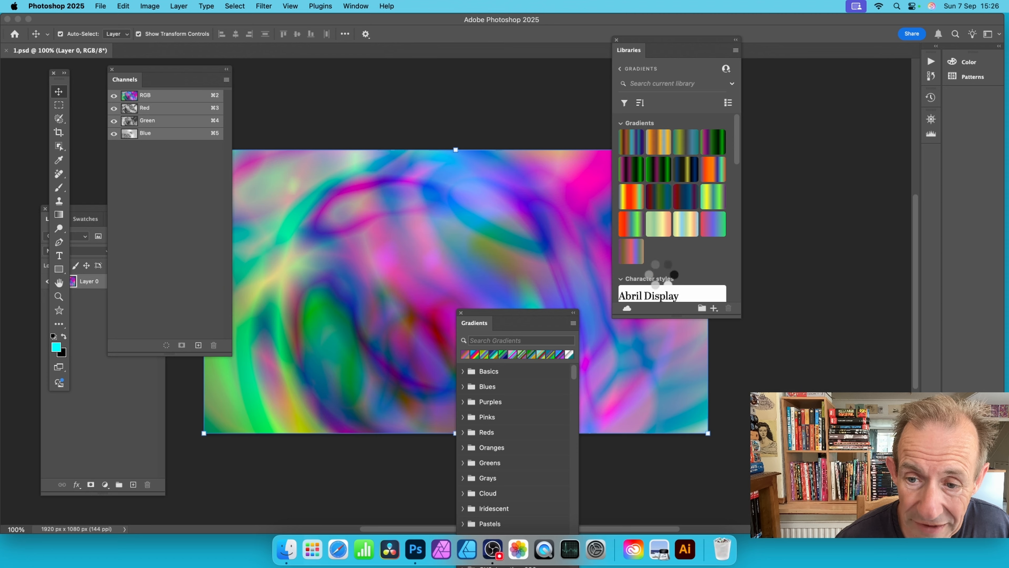
scroll(631, 227, "down", 5)
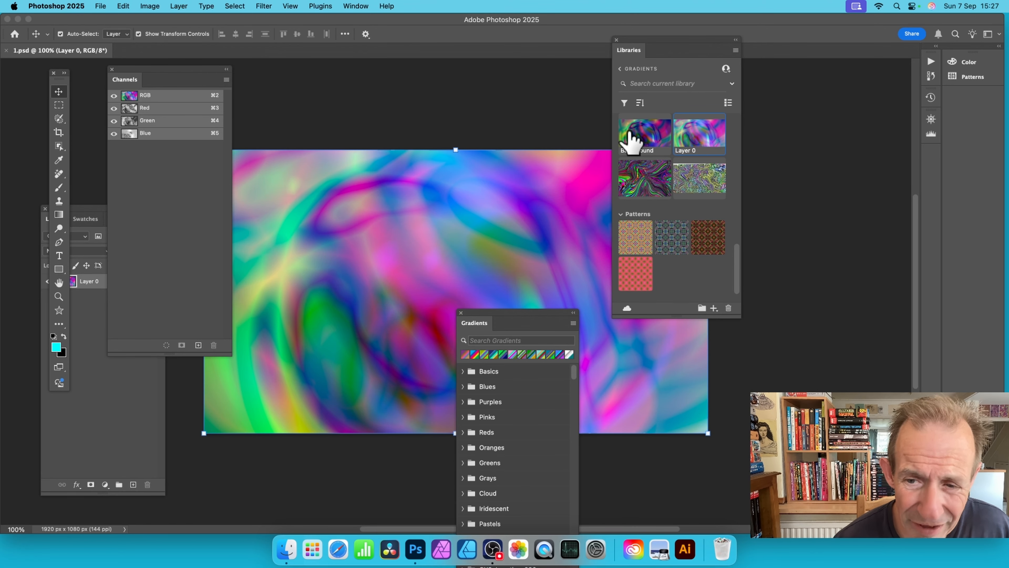
Step: Move the Libraries panel higher and open Extract from Image for the current artwork
left_click_drag(638, 40, 640, 18)
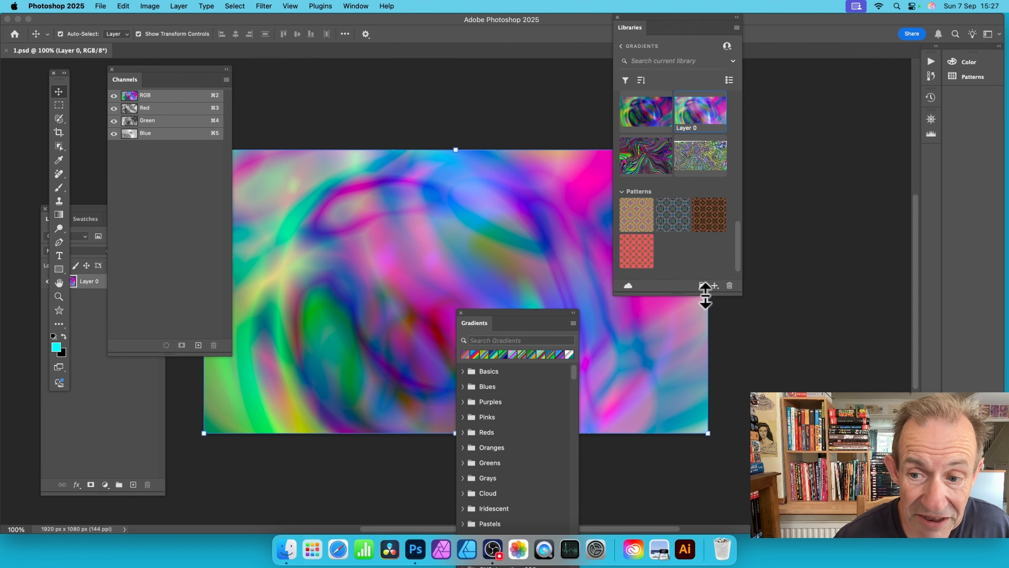
left_click(714, 285)
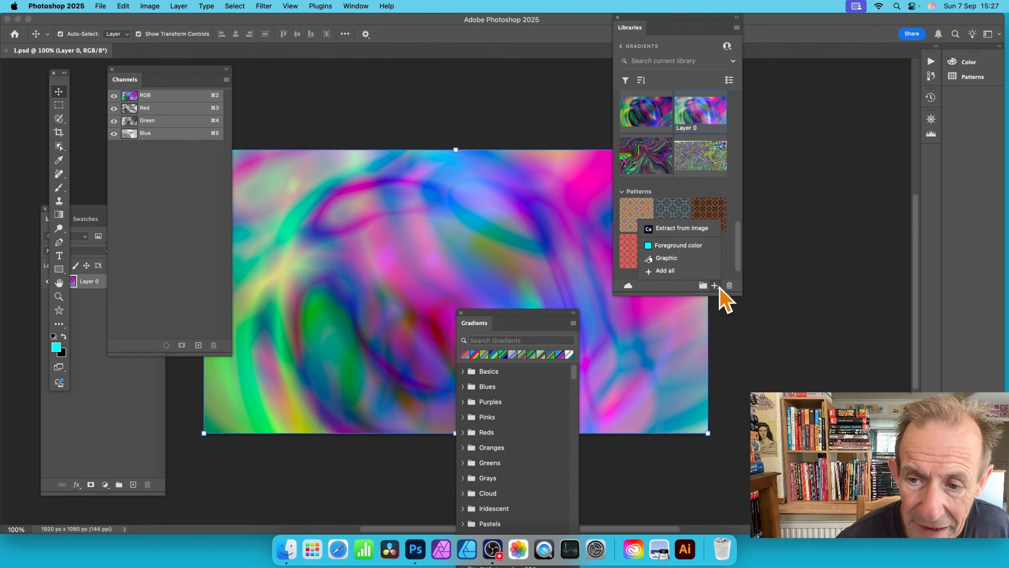
left_click(682, 228)
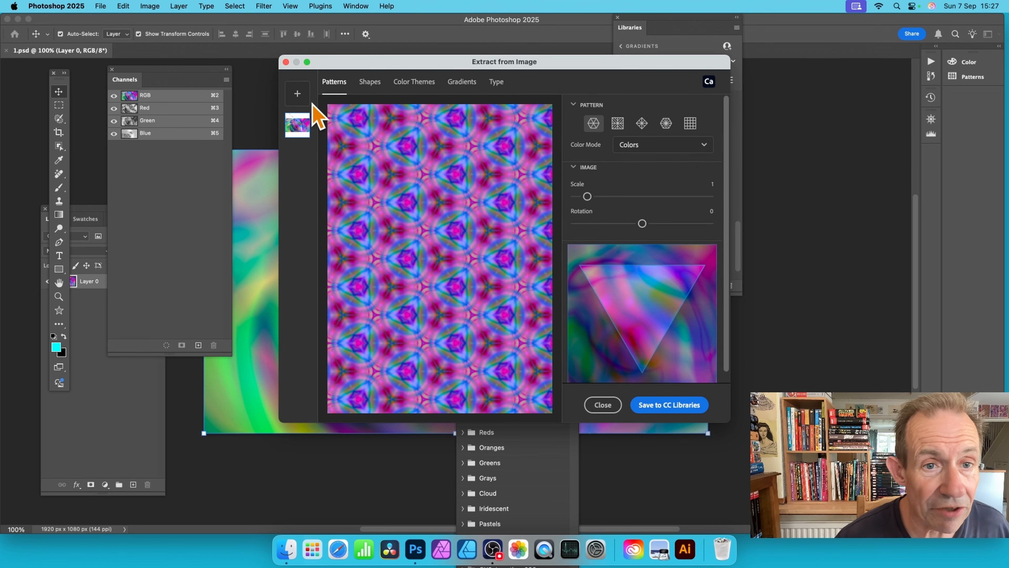
Step: Switch Extract from Image to gradient extraction and move the dialog so the library's contents can be seen
left_click(464, 88)
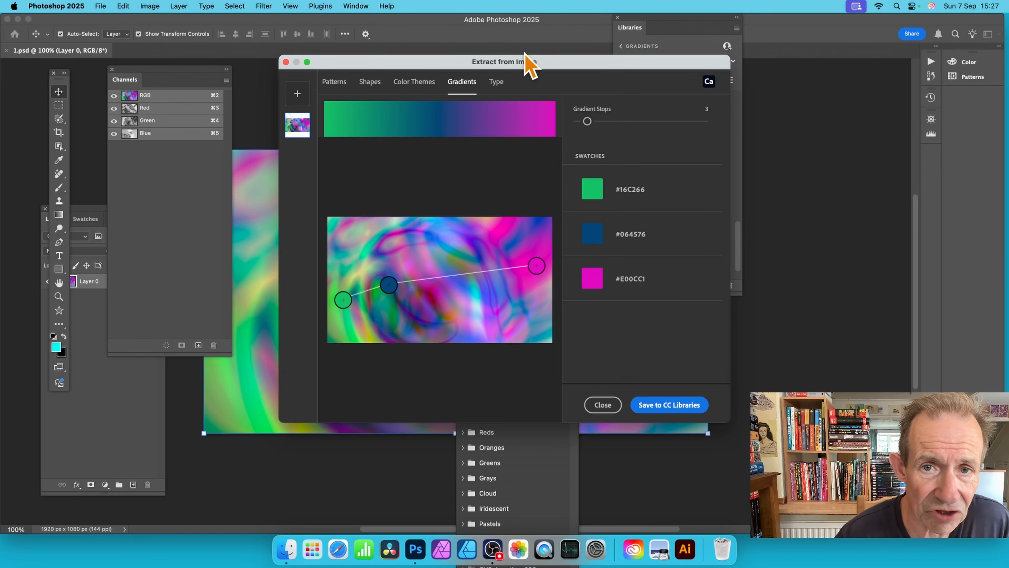
left_click_drag(497, 64, 420, 50)
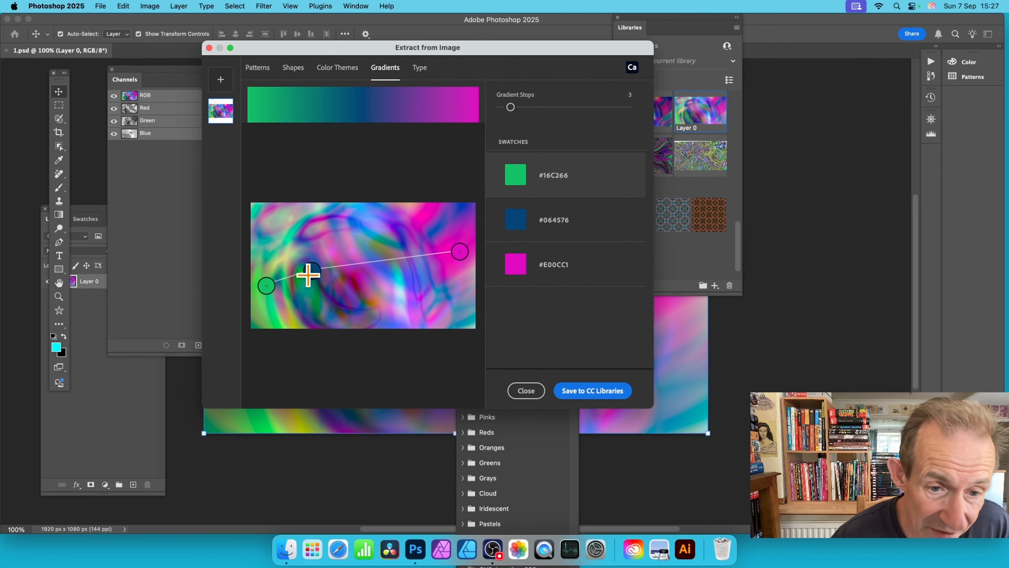
Step: Reposition the three gradient stops on the image to sample the colors #A5679A, #00CAA2 and #D515B7
left_click_drag(313, 272, 294, 230)
left_click_drag(266, 285, 281, 302)
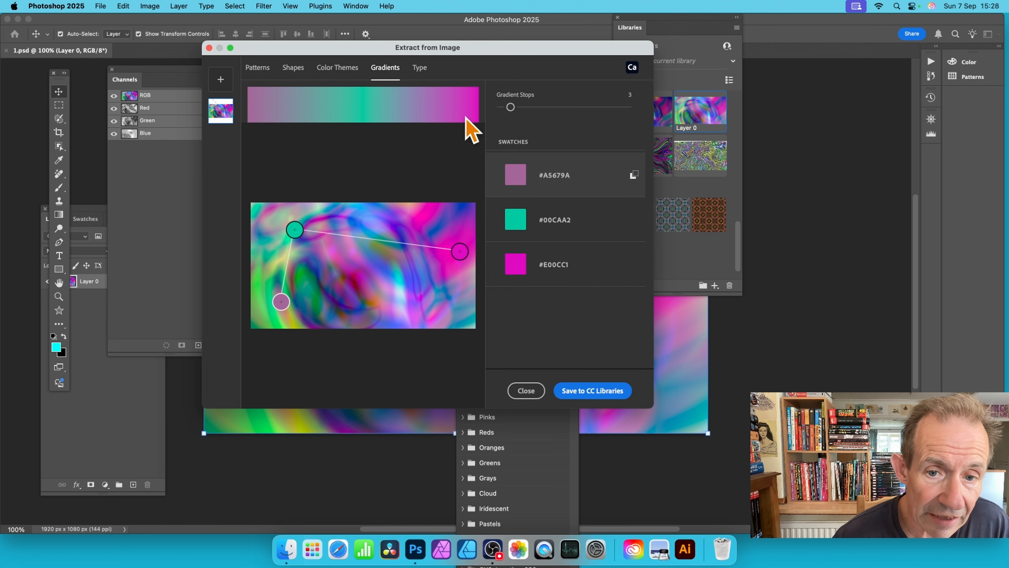
mouse_move(457, 247)
left_mouse_down()
mouse_move(466, 296)
mouse_move(469, 232)
left_mouse_up()
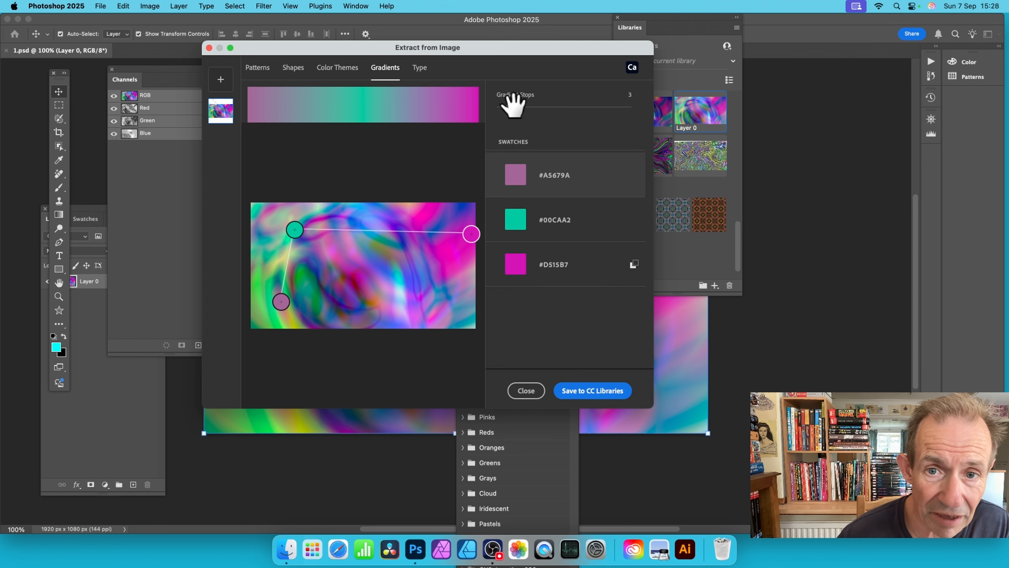
Step: Set Gradient Stops to 6, move the last two stops to new image colors, and save the gradient to the library
left_click_drag(511, 107, 537, 107)
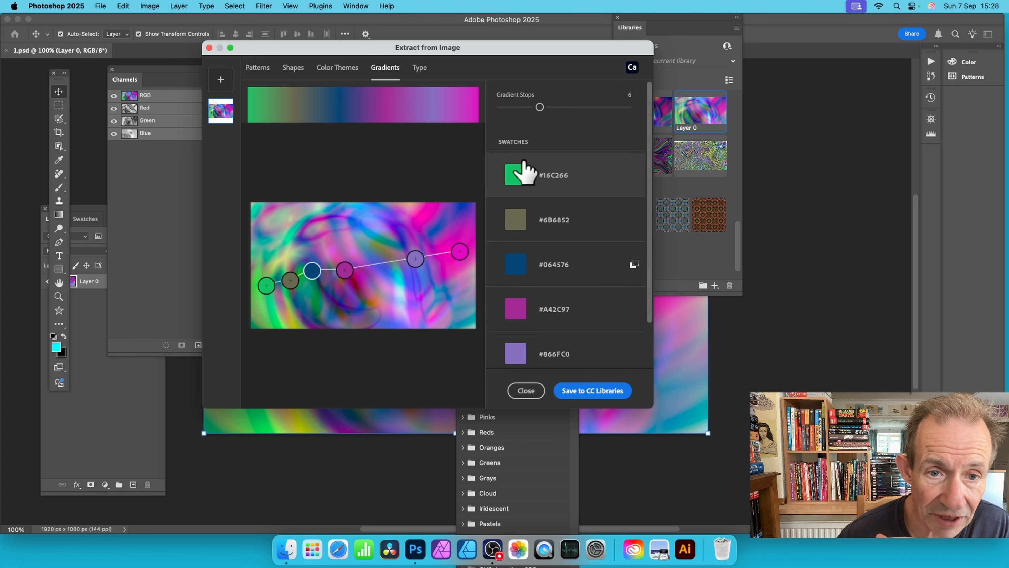
left_click_drag(416, 253, 378, 228)
left_click_drag(457, 250, 447, 279)
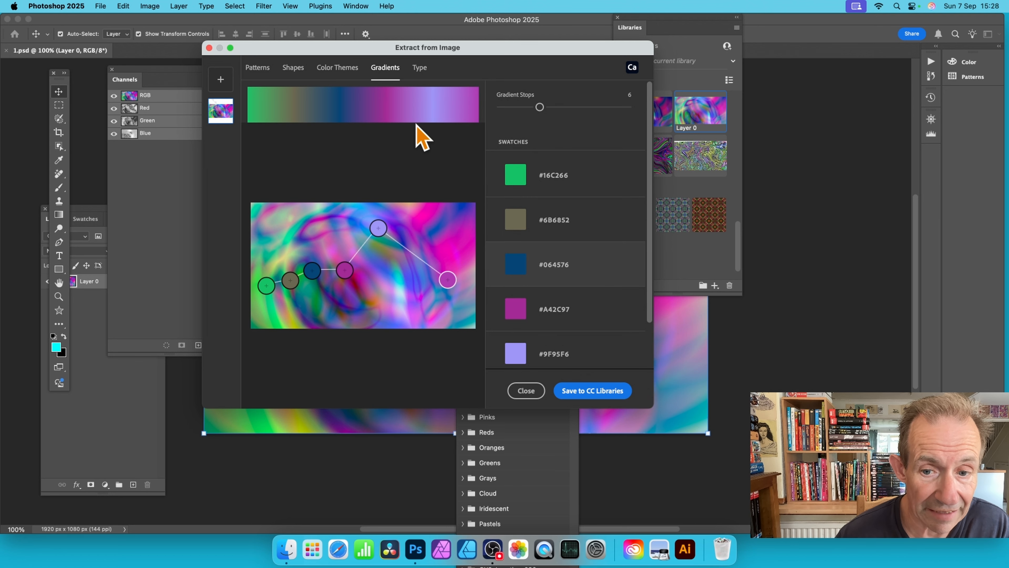
scroll(641, 236, "down", 1)
scroll(640, 237, "down", 2)
scroll(631, 239, "up", 3)
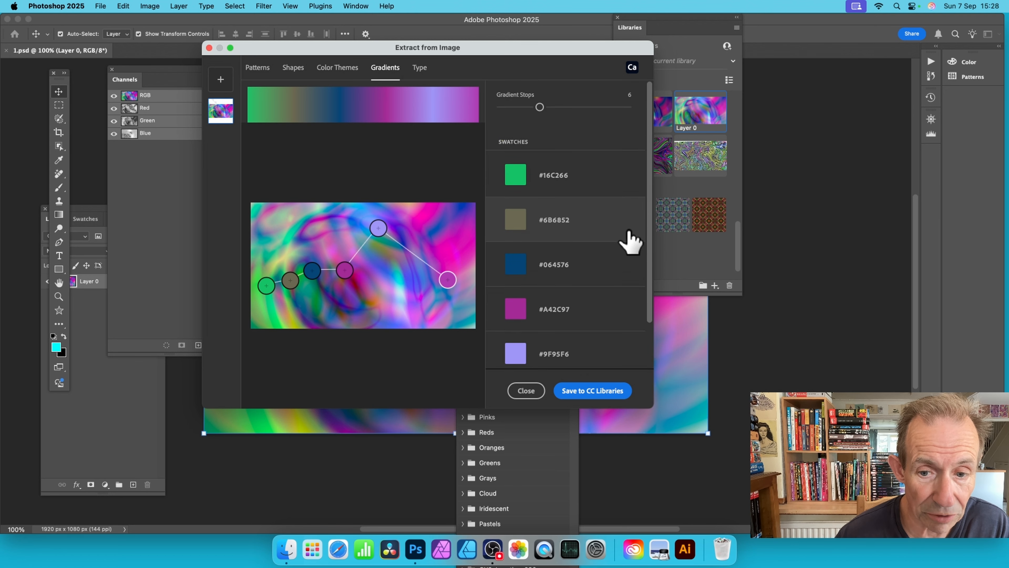
scroll(629, 239, "down", 1)
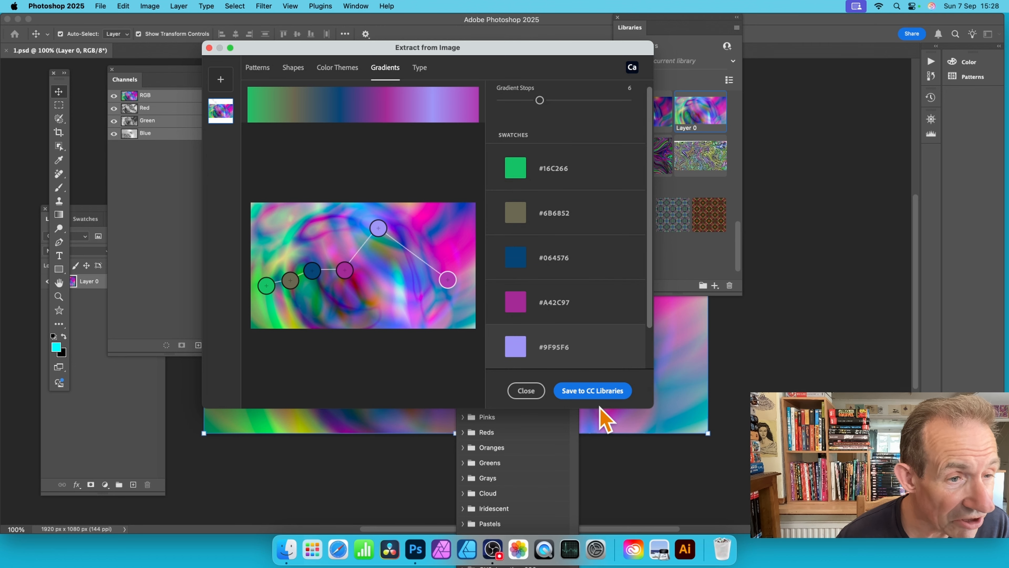
left_click(598, 391)
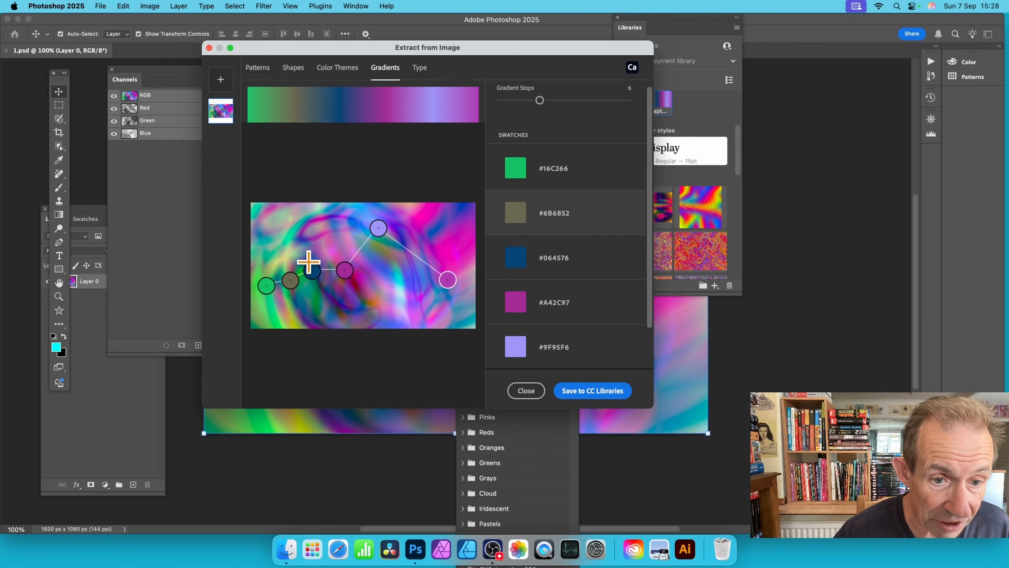
Step: Move the third and fourth stops to sample #AD49A8 and #910A70, and save this variation to the library
left_click_drag(312, 270, 309, 227)
mouse_move(345, 270)
left_mouse_down()
mouse_move(338, 232)
mouse_move(349, 280)
left_mouse_up()
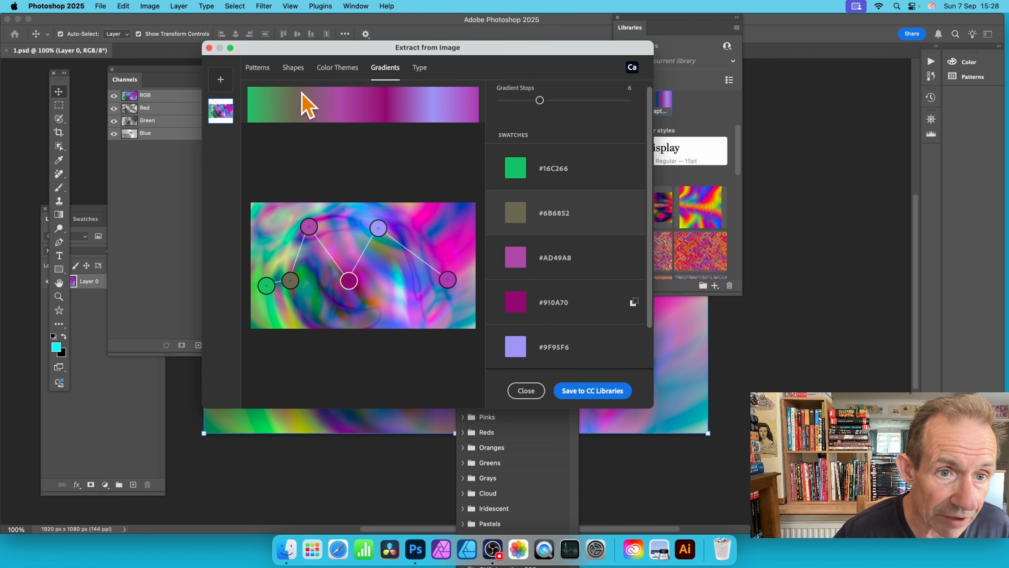
left_click(588, 395)
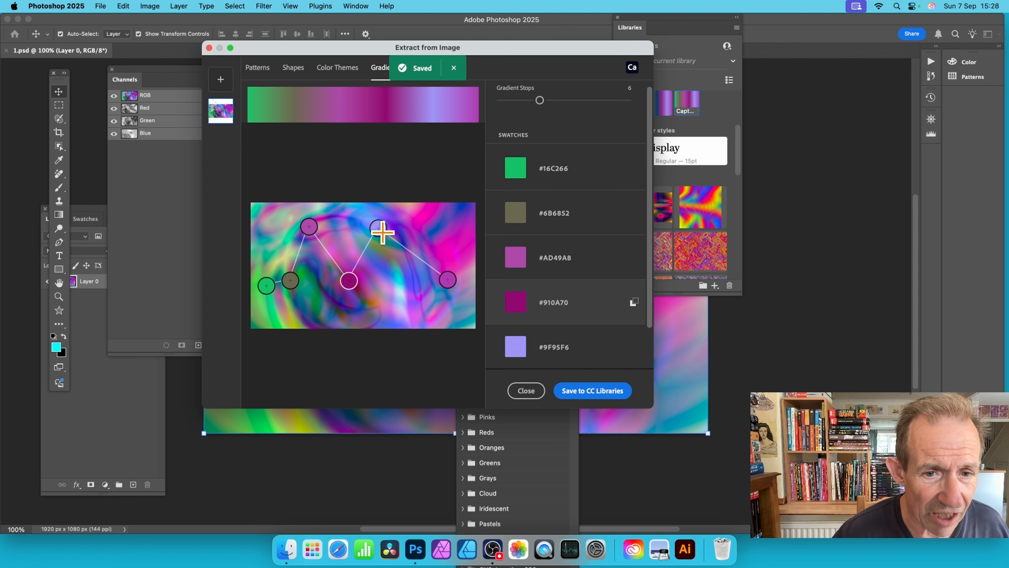
Step: Resample the fourth, fifth and sixth stops as #2258CA, #E982B1 and #D36F80, save the gradient to the library and close Extract from Image
left_click_drag(379, 228, 413, 208)
left_click_drag(443, 275, 403, 300)
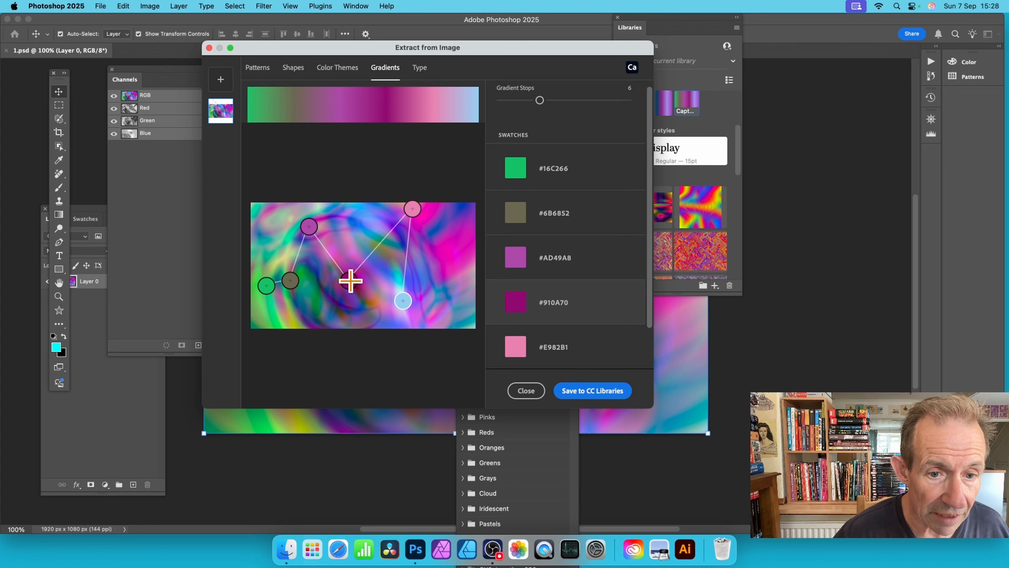
left_click_drag(350, 280, 430, 277)
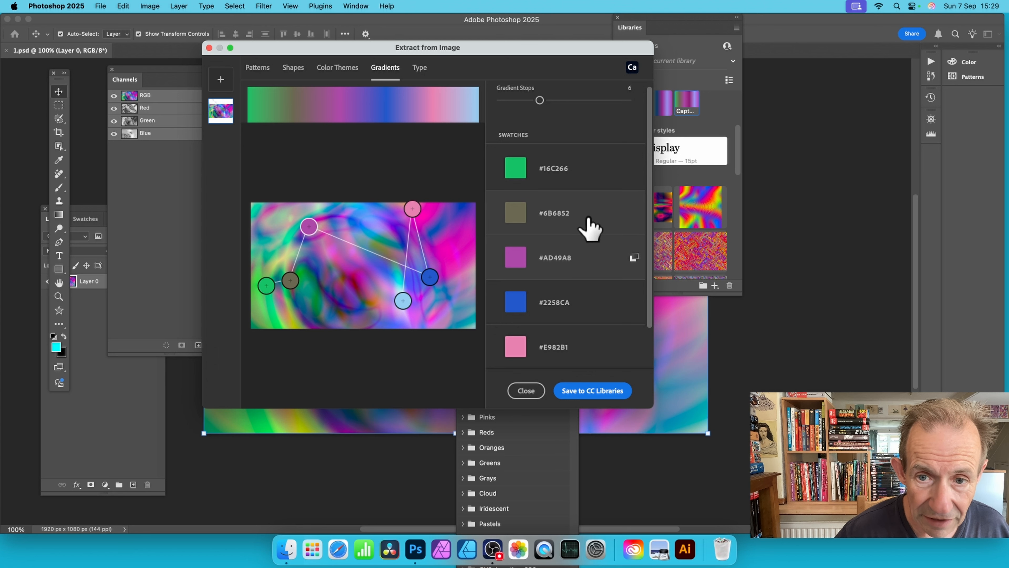
left_click(635, 212)
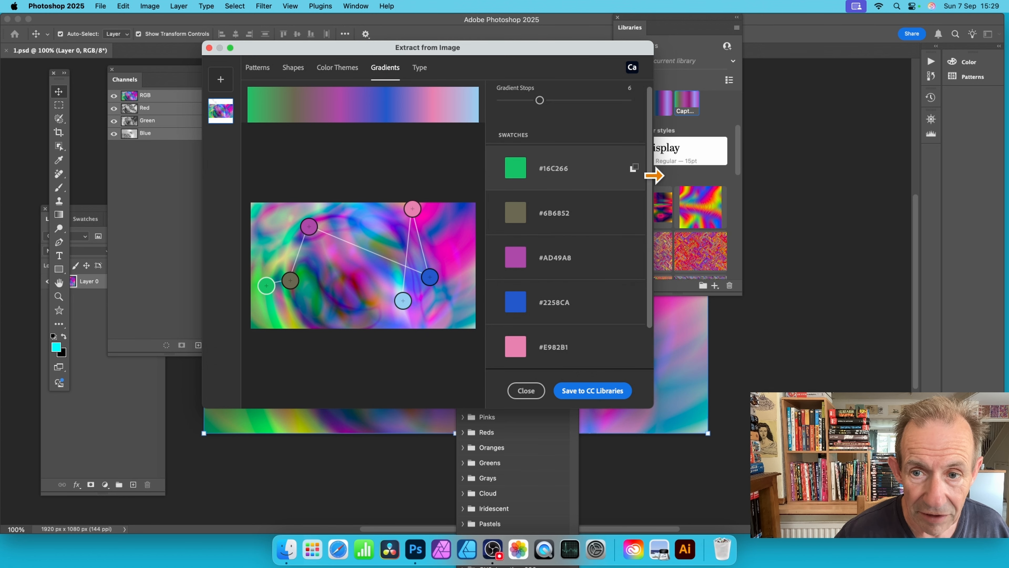
left_click(635, 169)
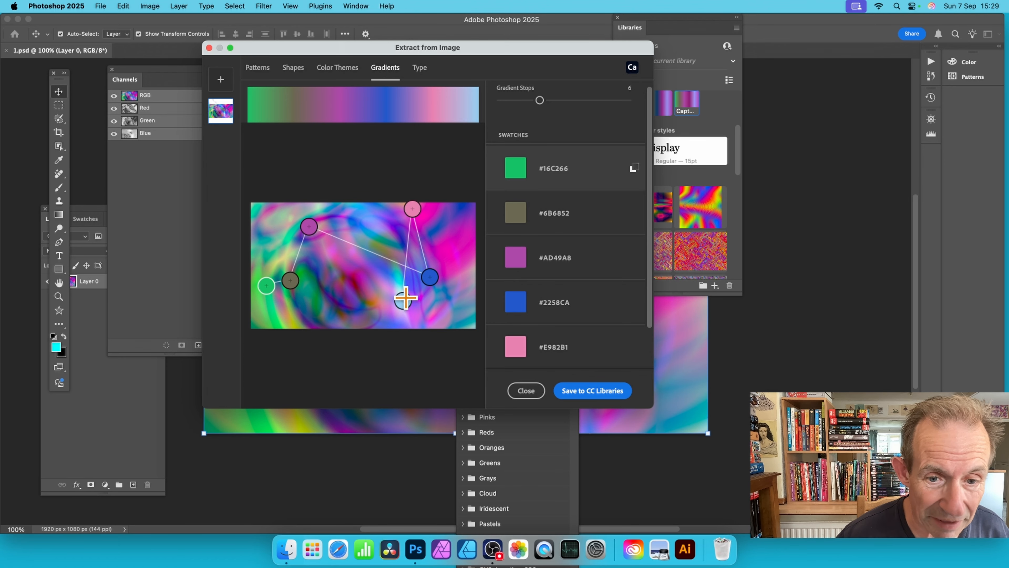
left_click_drag(405, 298, 380, 305)
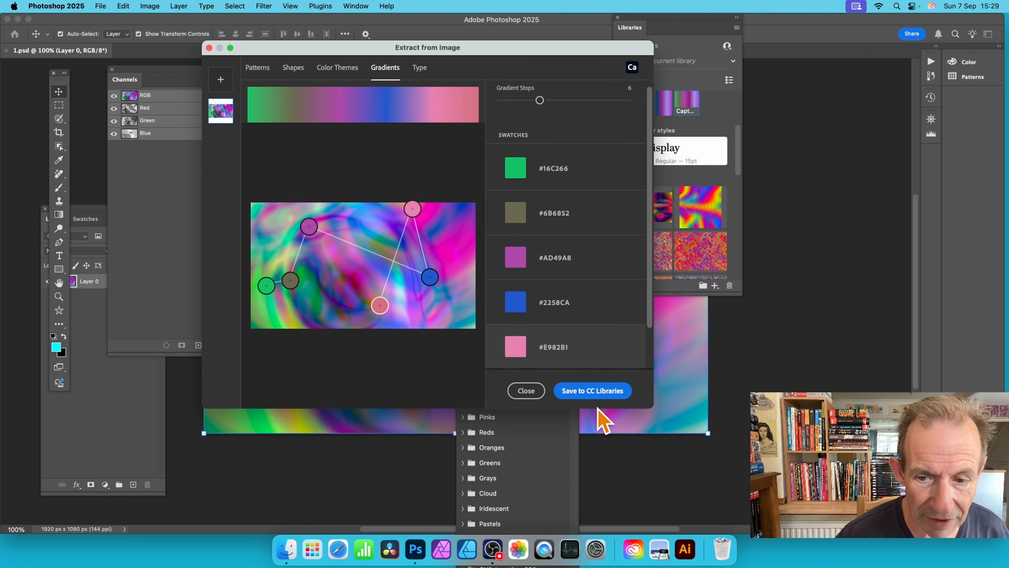
left_click(593, 393)
scroll(564, 343, "down", 2)
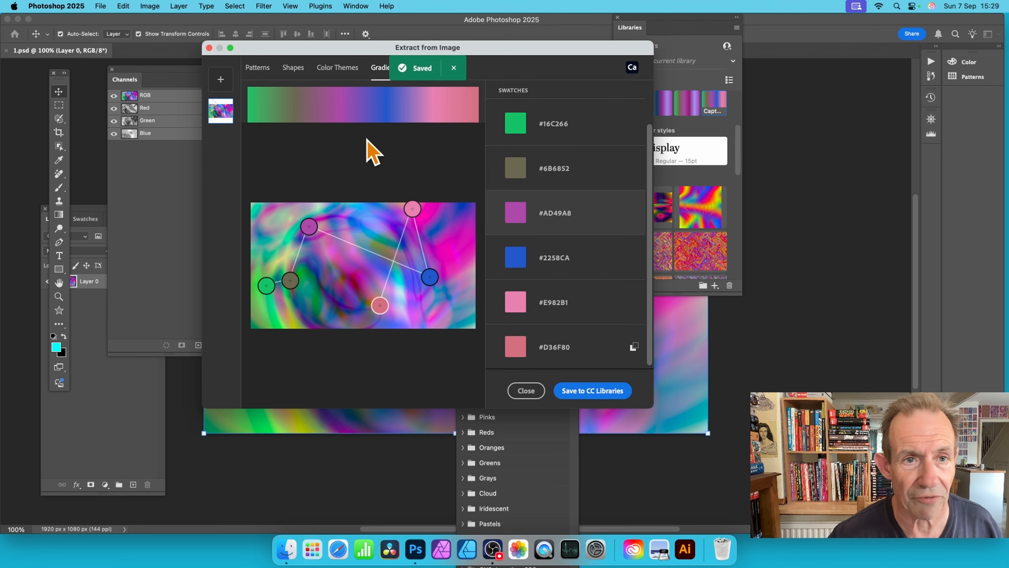
left_click(209, 48)
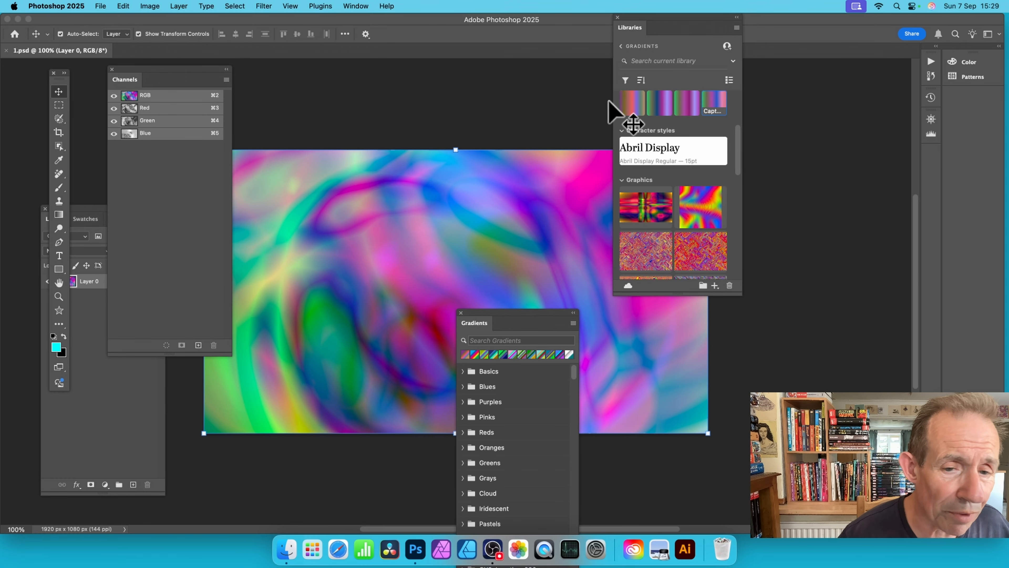
Step: Place the Gradients panel beside the Libraries panel, resize it to show its last presets, and bring the captured library gradients into view
left_click_drag(512, 313, 539, 100)
left_click_drag(600, 166, 604, 475)
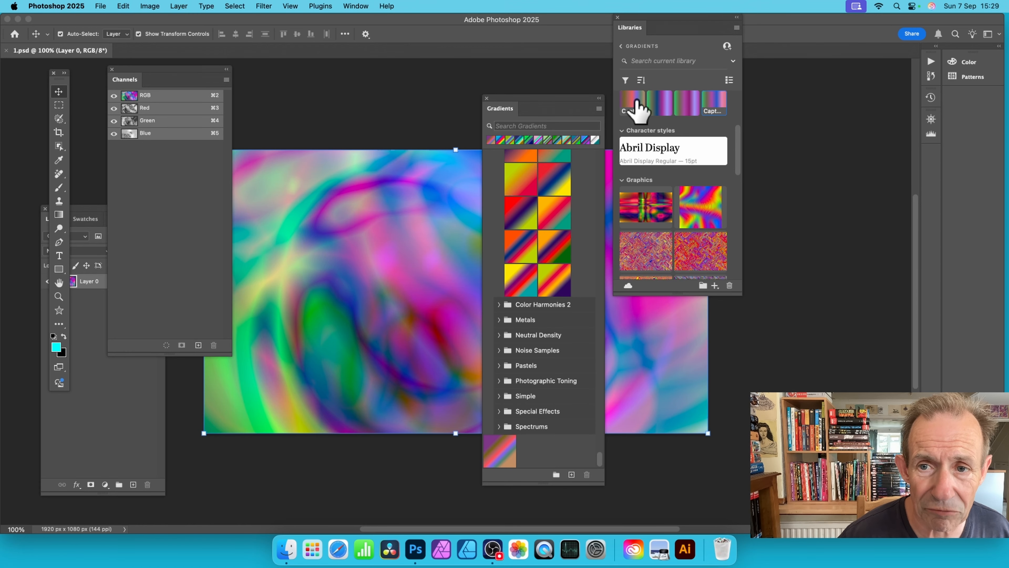
left_click_drag(739, 159, 742, 140)
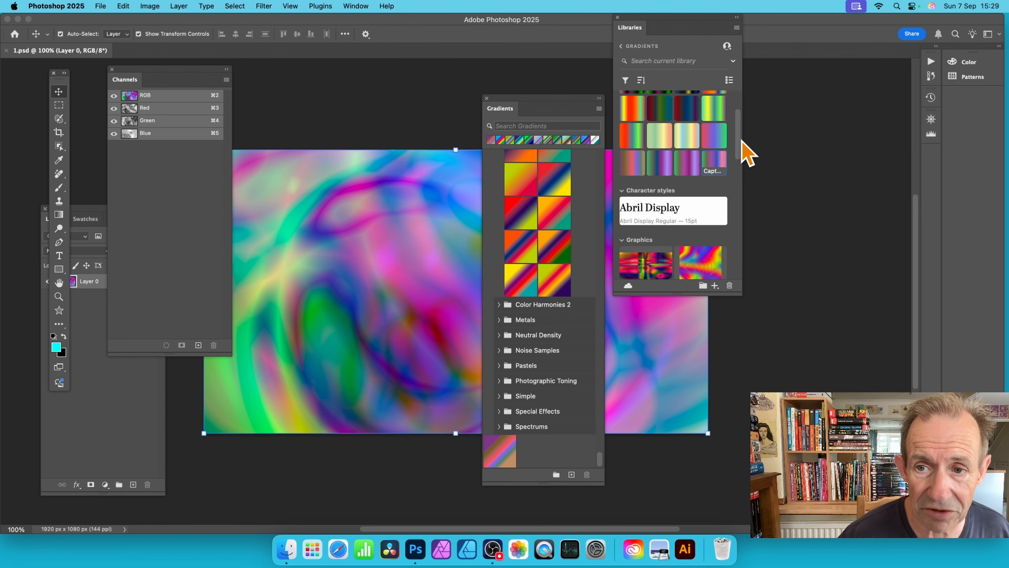
Step: Create gradient presets from Capture Gradient 16 and the library gradient right after it, keeping their default names
right_click(635, 159)
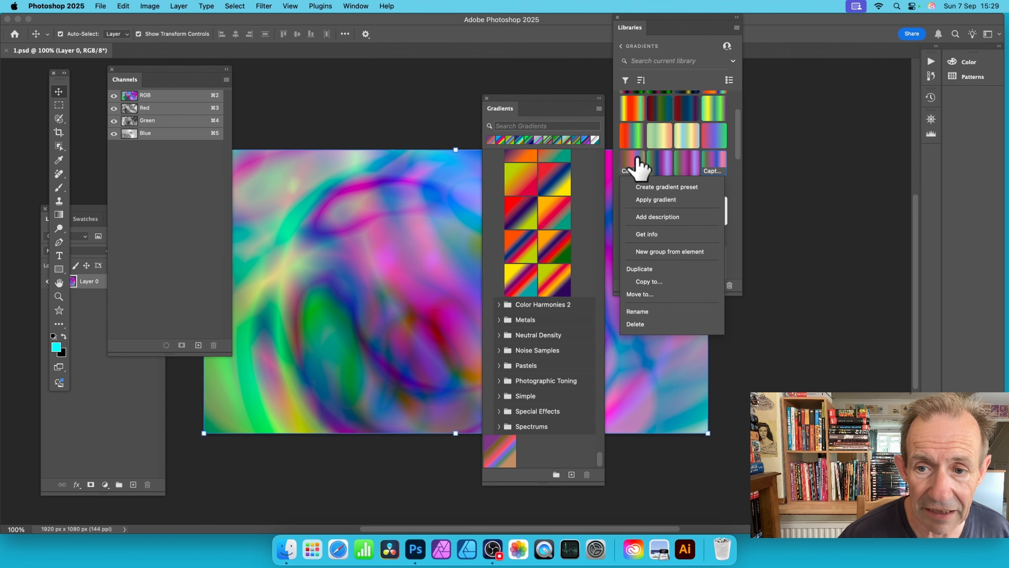
left_click(663, 187)
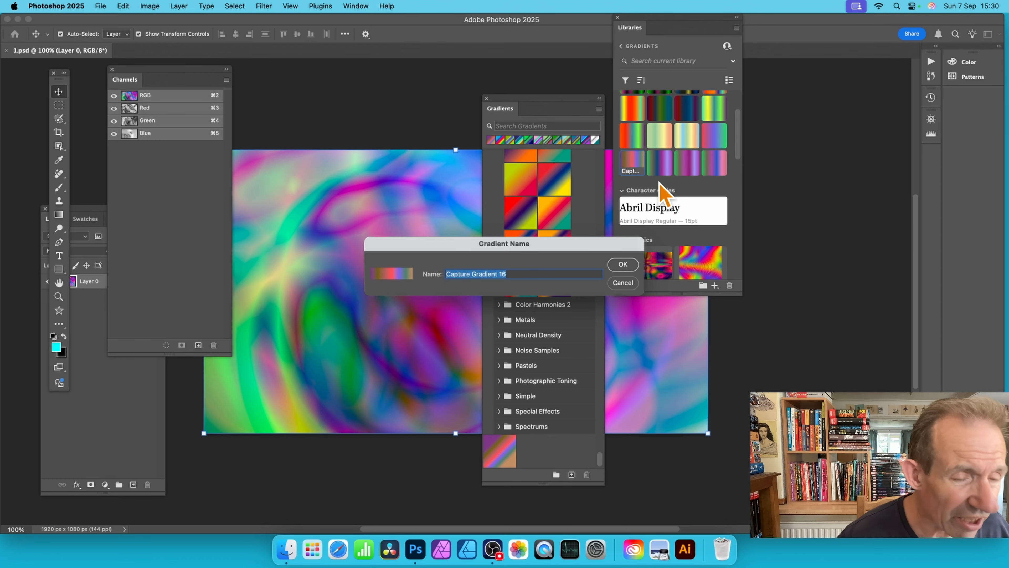
left_click(623, 264)
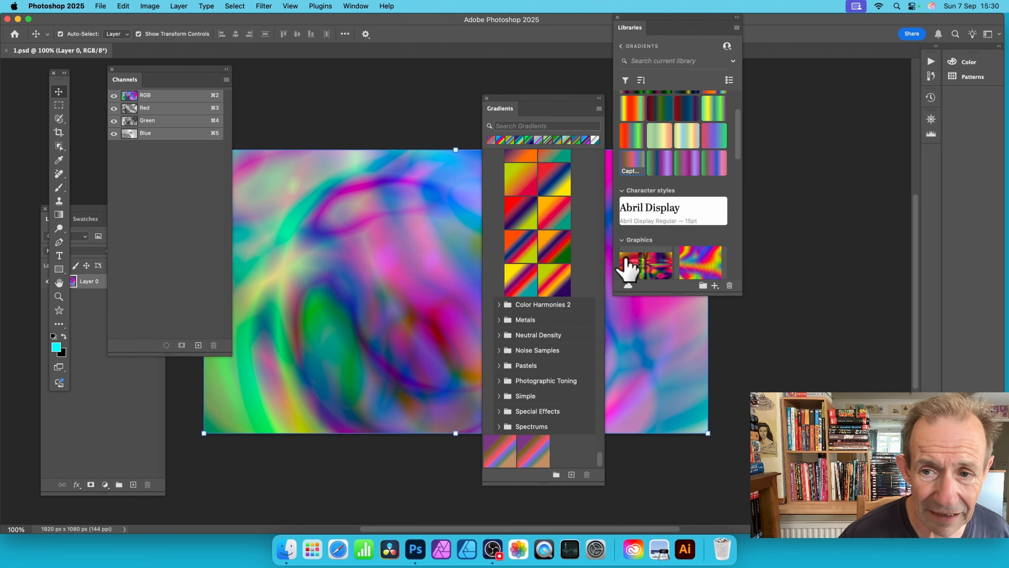
right_click(662, 163)
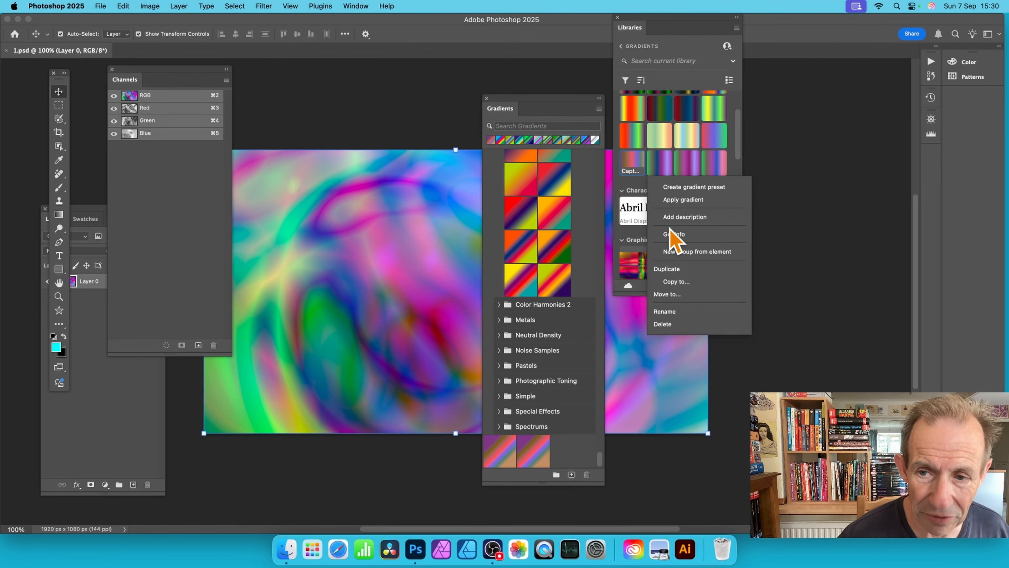
left_click(696, 186)
left_click(623, 267)
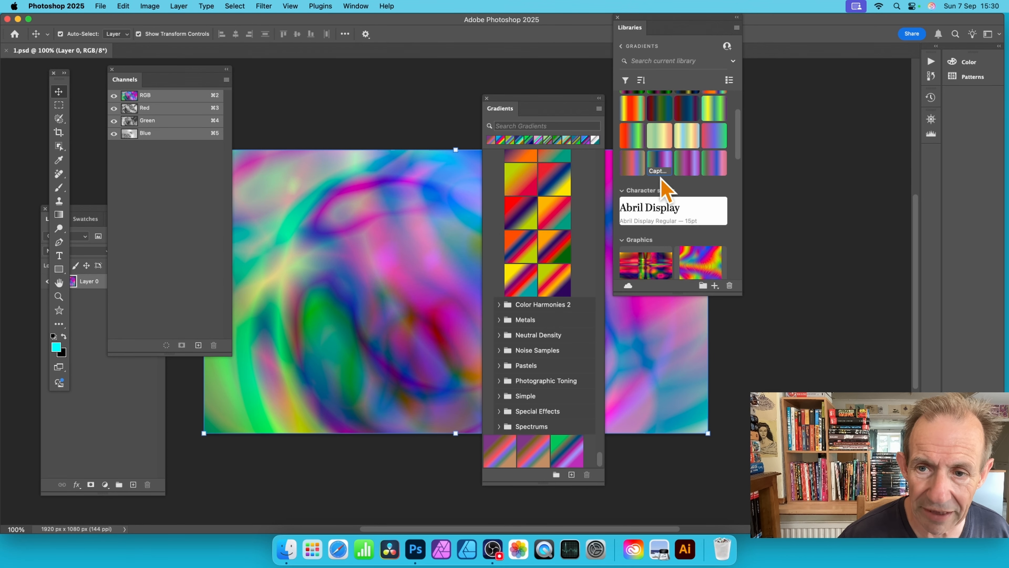
Step: Create presets from the last two captured library gradients, applying Capture Gradient 19 as the gradient fill and keeping the default names
right_click(688, 166)
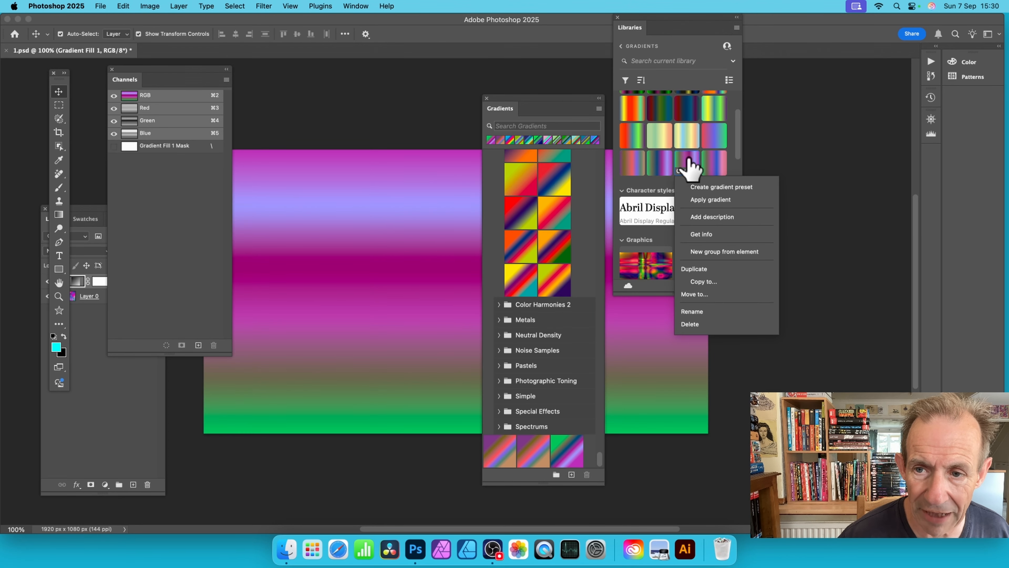
left_click(722, 186)
left_click(624, 266)
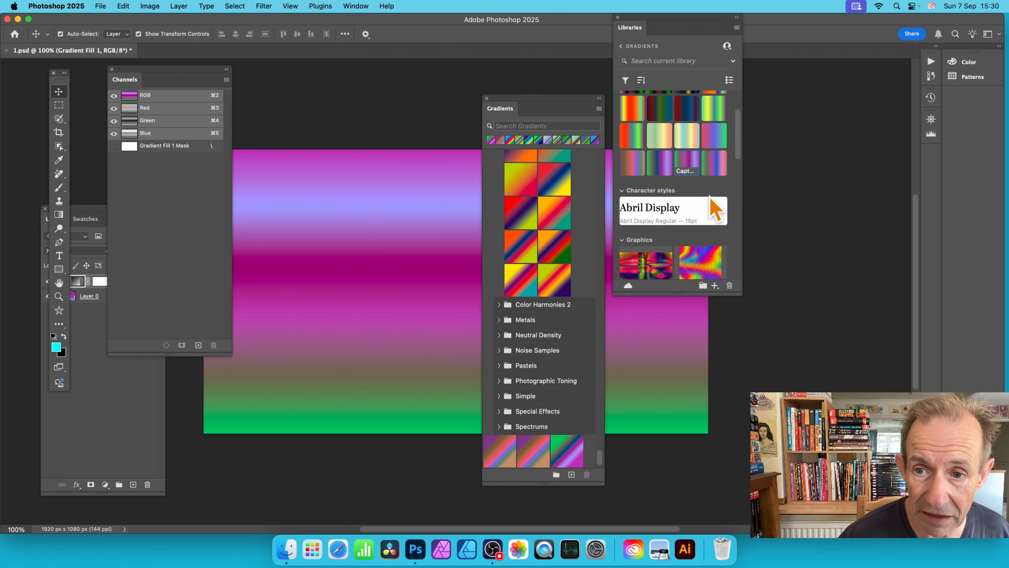
left_click(712, 175)
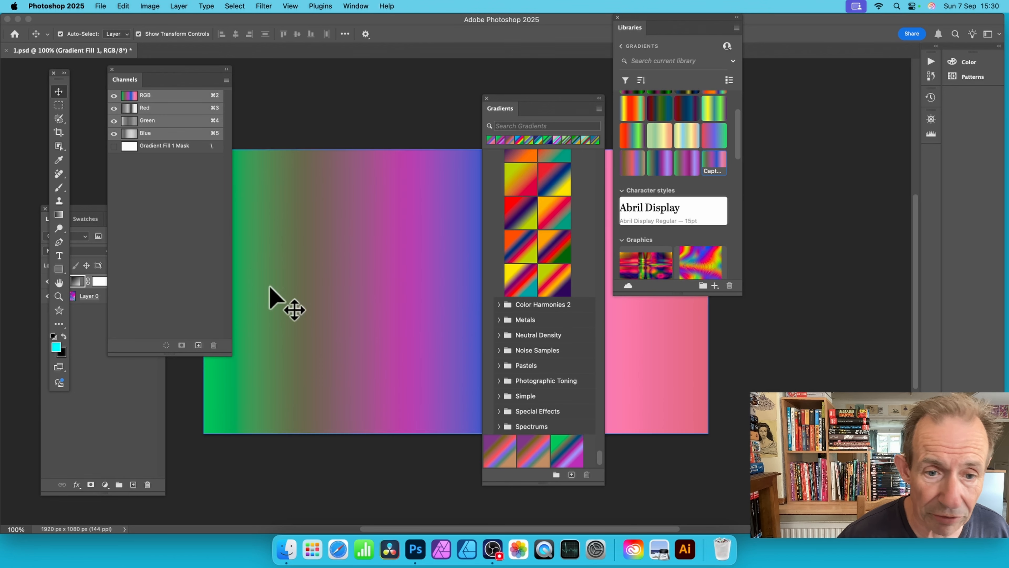
right_click(717, 167)
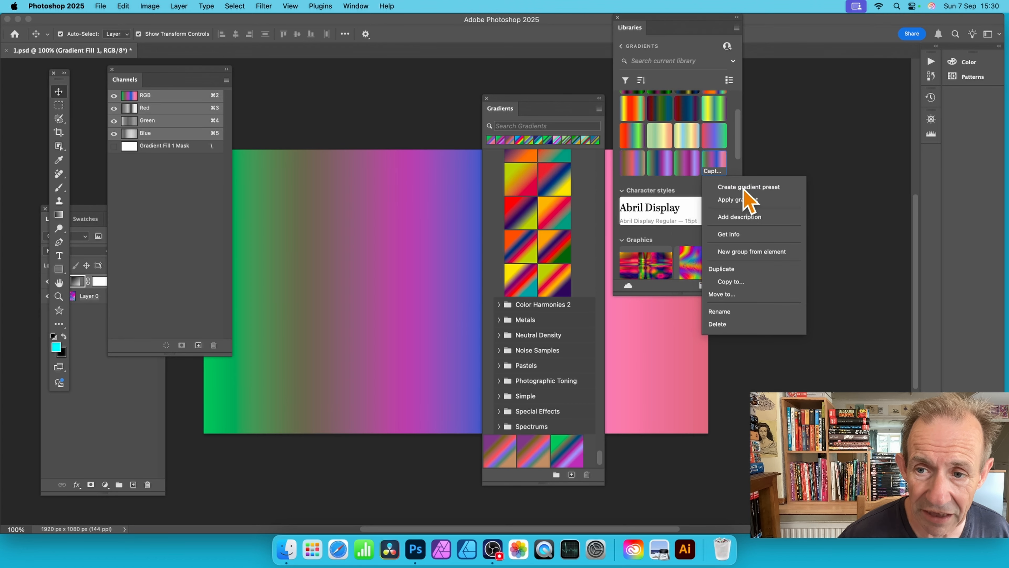
left_click(766, 187)
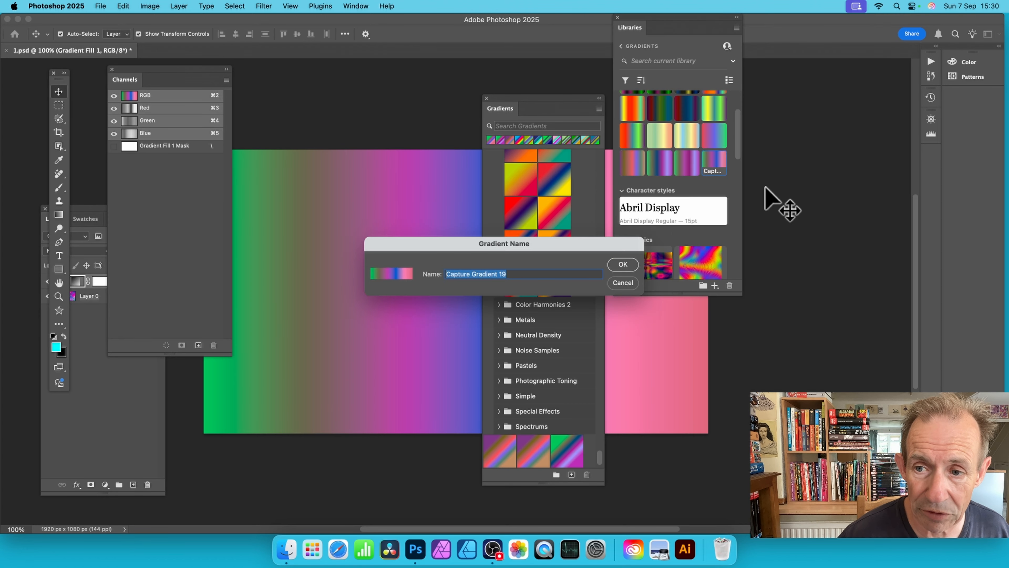
left_click(623, 265)
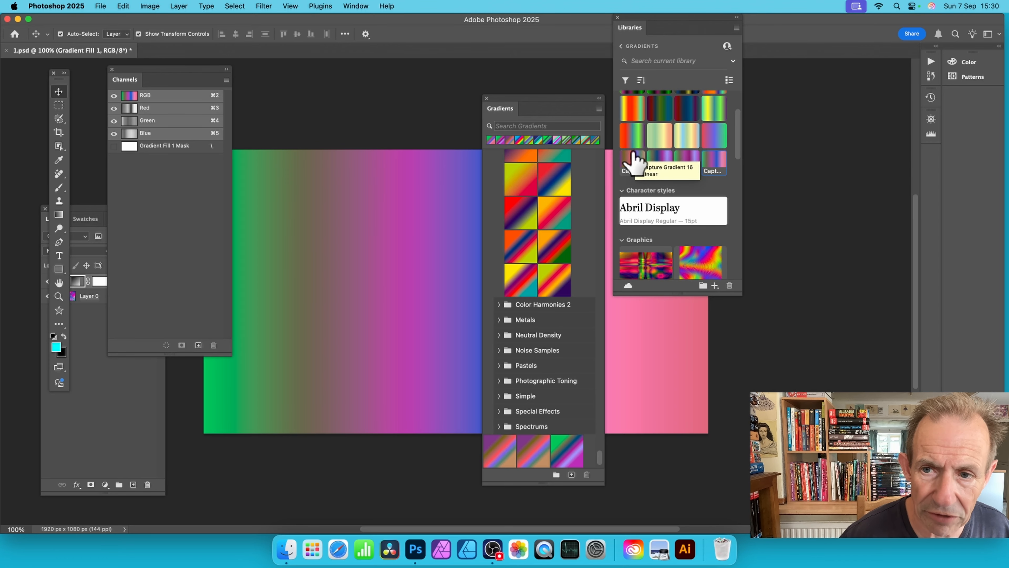
Step: Move the Gradients panel higher over the Libraries panel and bring the newly created presets at its end into view
left_click_drag(530, 103, 606, 42)
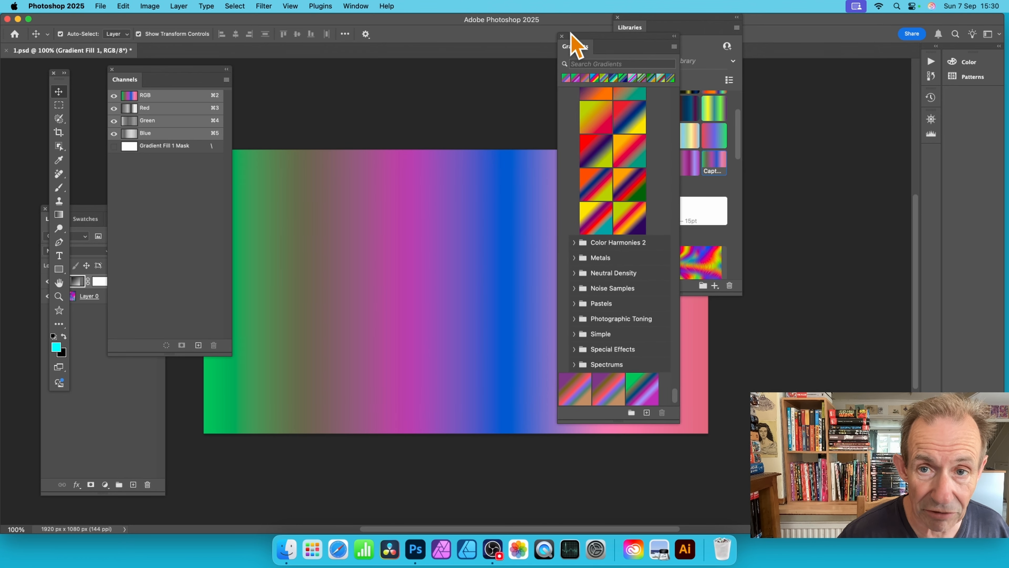
left_click(356, 6)
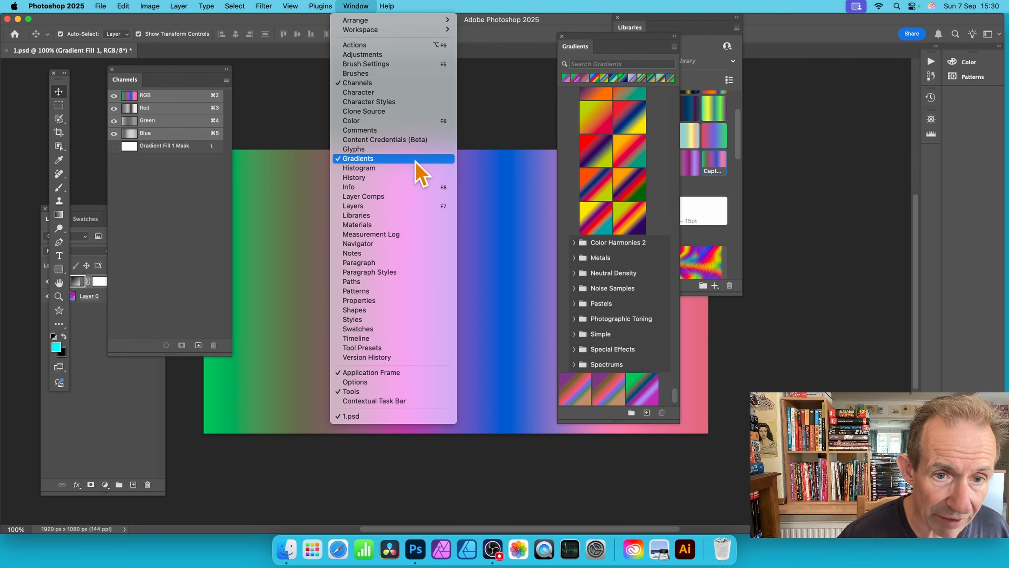
left_click(682, 404)
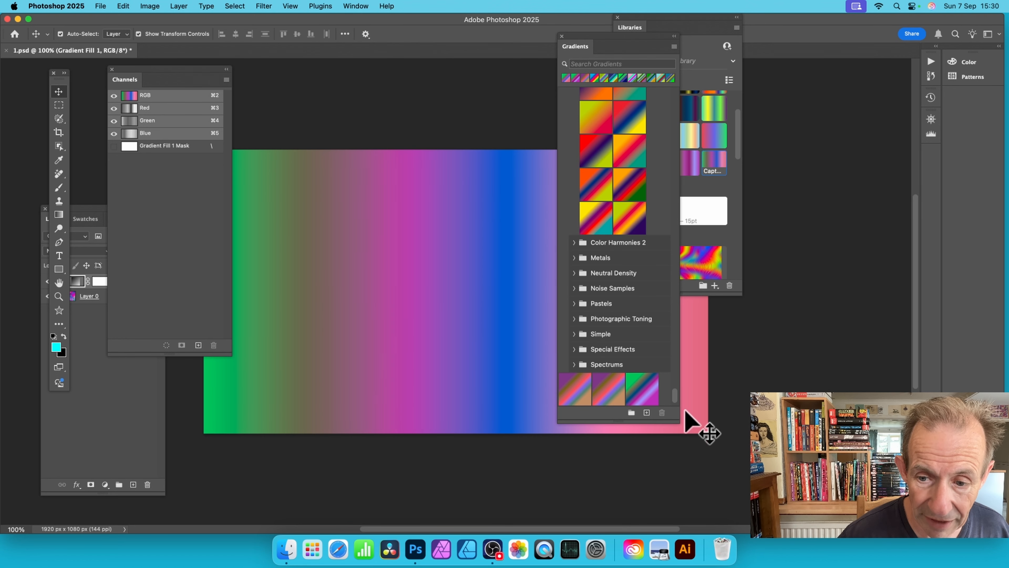
scroll(673, 410, "down", 2)
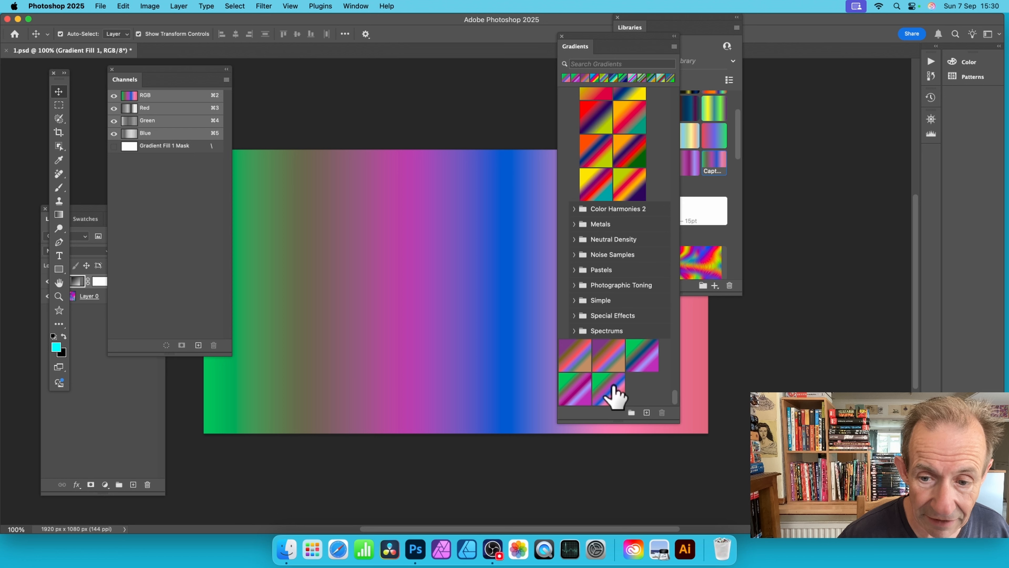
Step: Try the newly created presets one after another on the gradient fill, ending with the first of the five
left_click(612, 395)
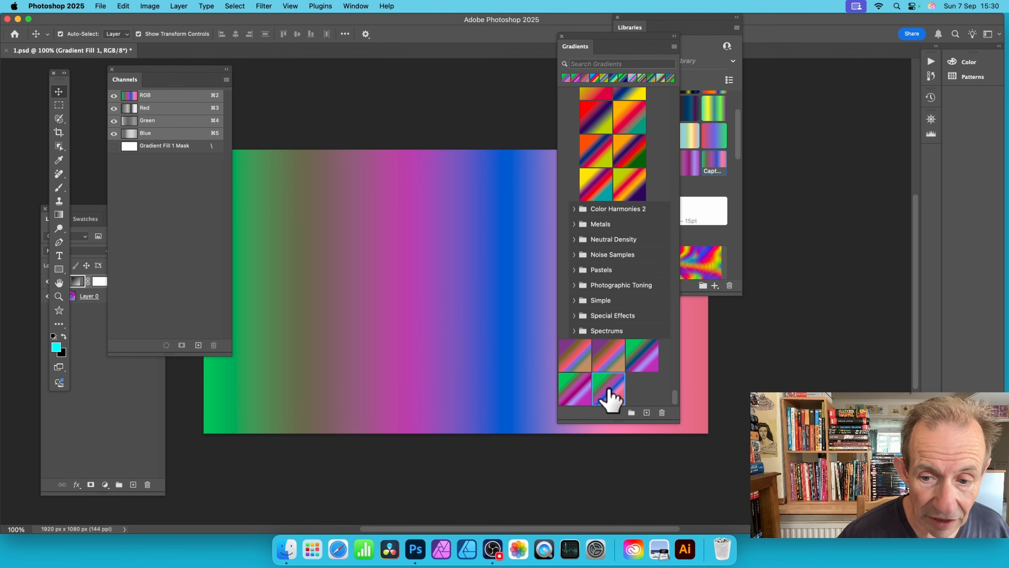
left_click(578, 393)
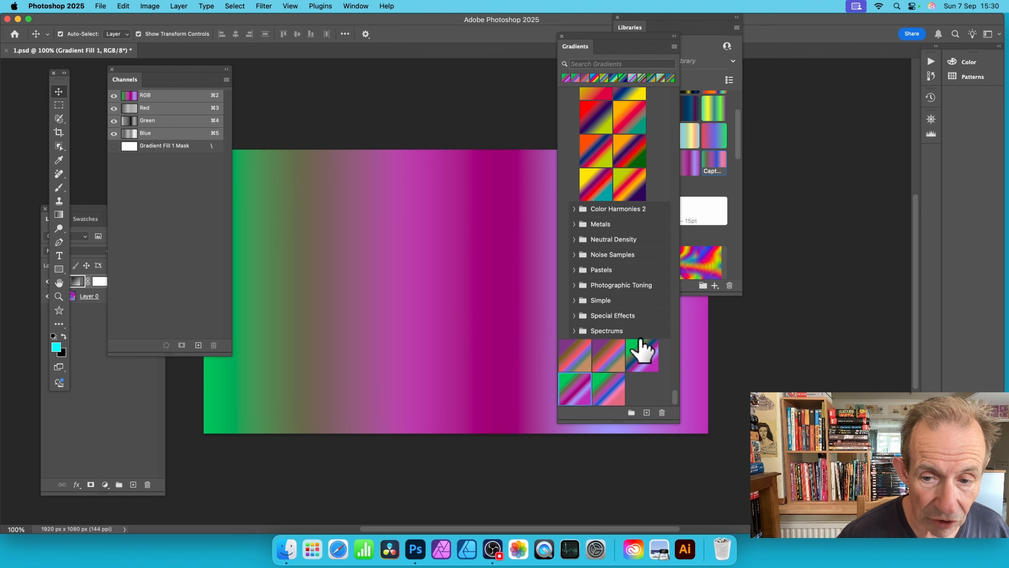
left_click(644, 355)
left_click(584, 365)
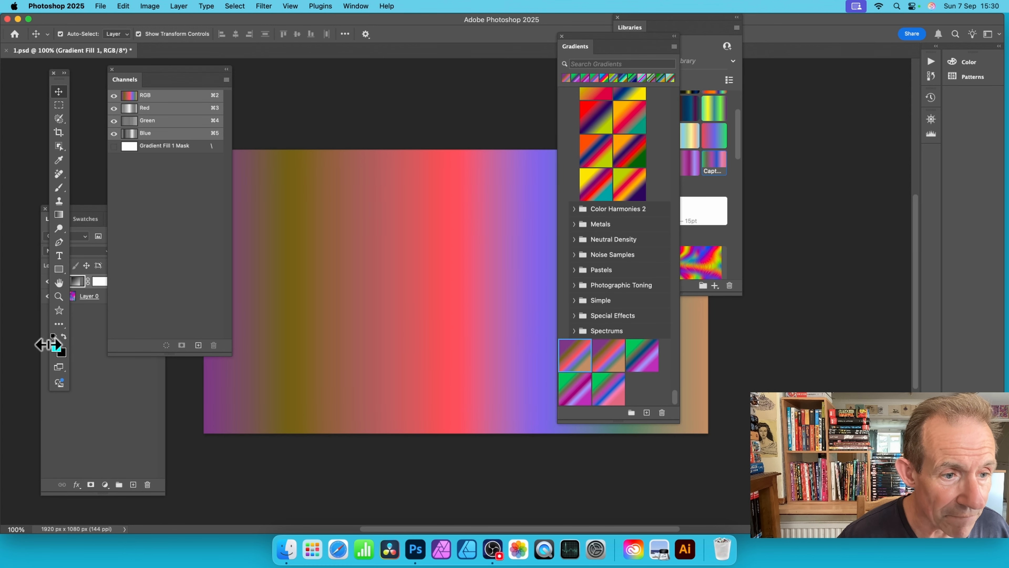
Step: Open the settings of the Gradient Fill 1 layer and set its gradient style to Radial
left_click(99, 353)
left_click(65, 283)
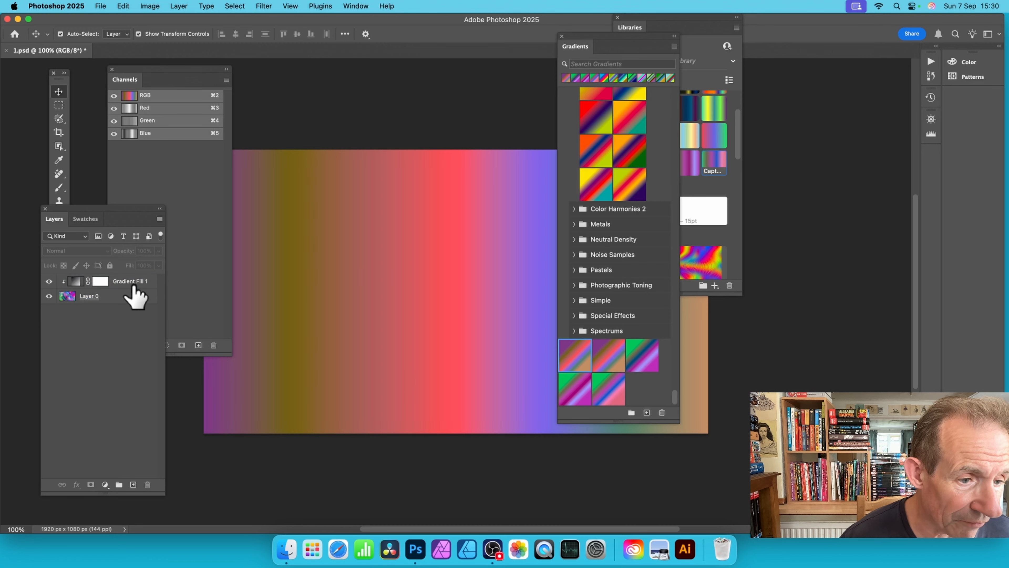
left_click(90, 297)
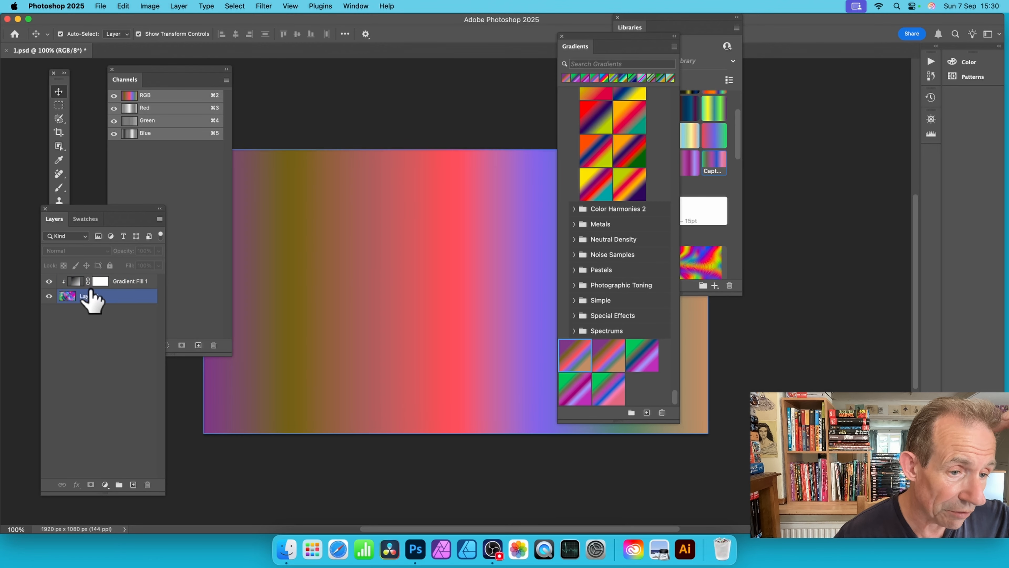
left_click(99, 283)
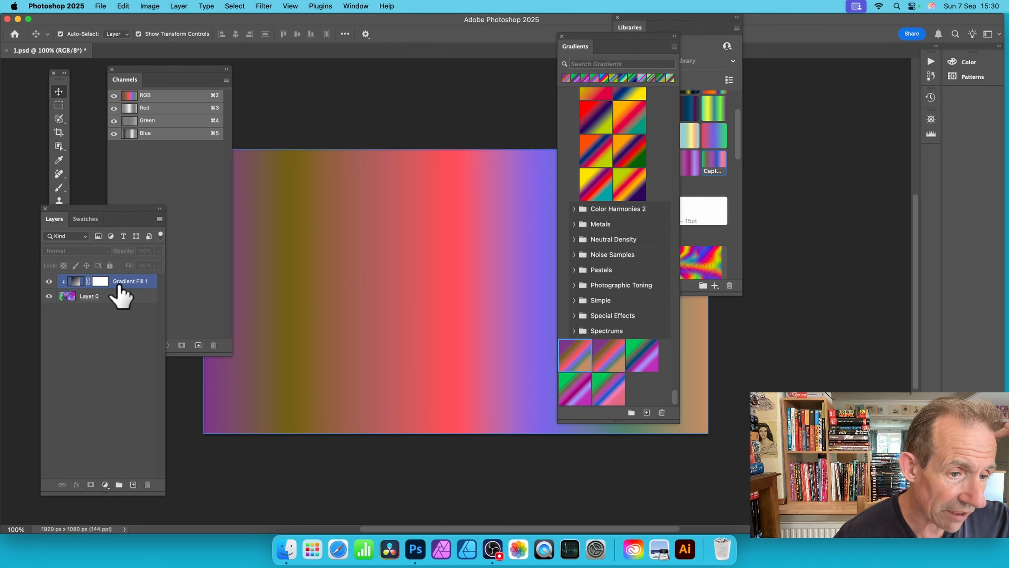
double_click(75, 283)
left_click_drag(890, 181, 372, 116)
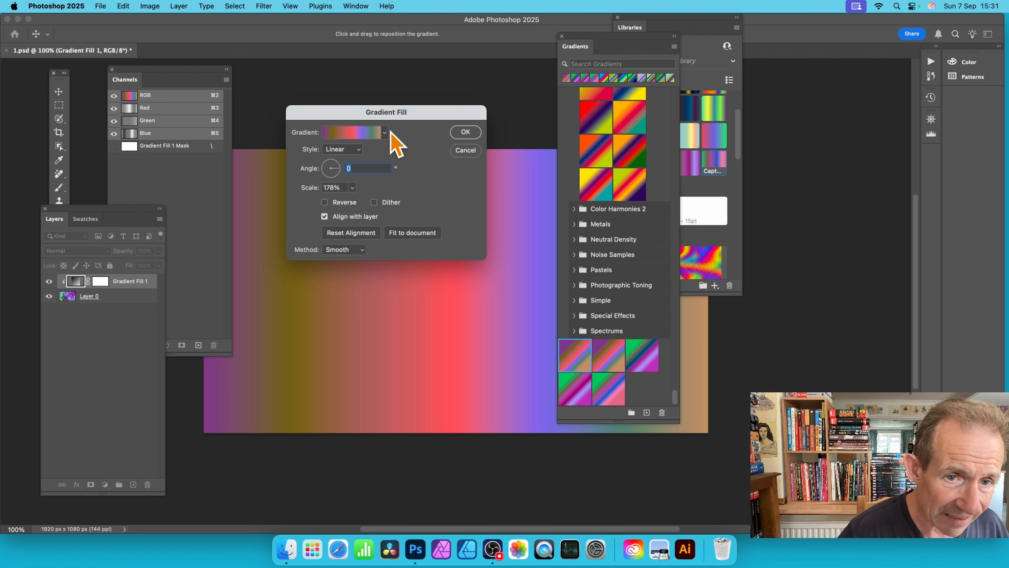
left_click(345, 149)
left_click(348, 159)
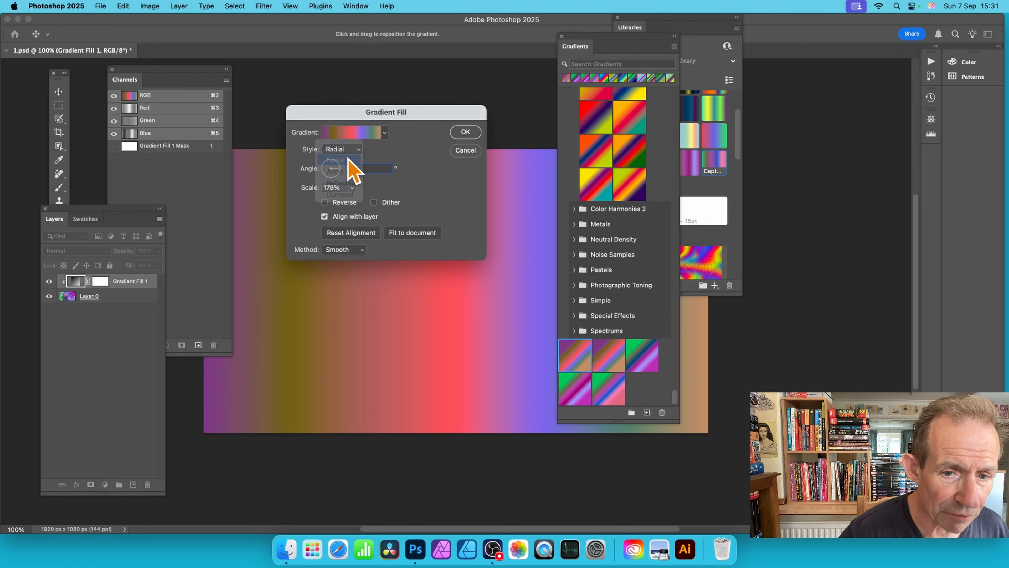
Step: Scale the radial gradient fill to 55% and reposition its centre in the left-middle part of the canvas
left_click_drag(387, 117, 597, 120)
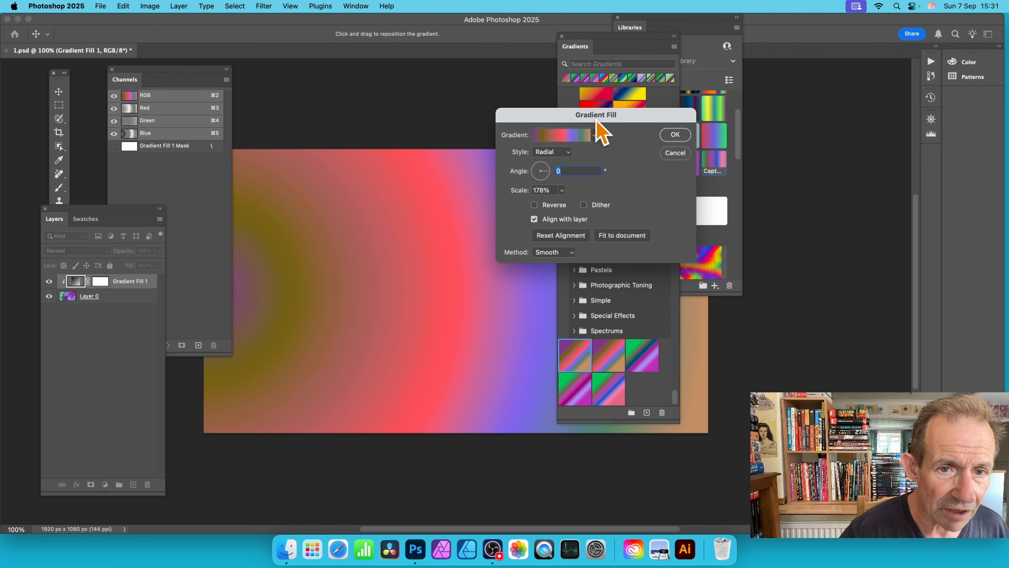
left_click_drag(140, 68, 91, 72)
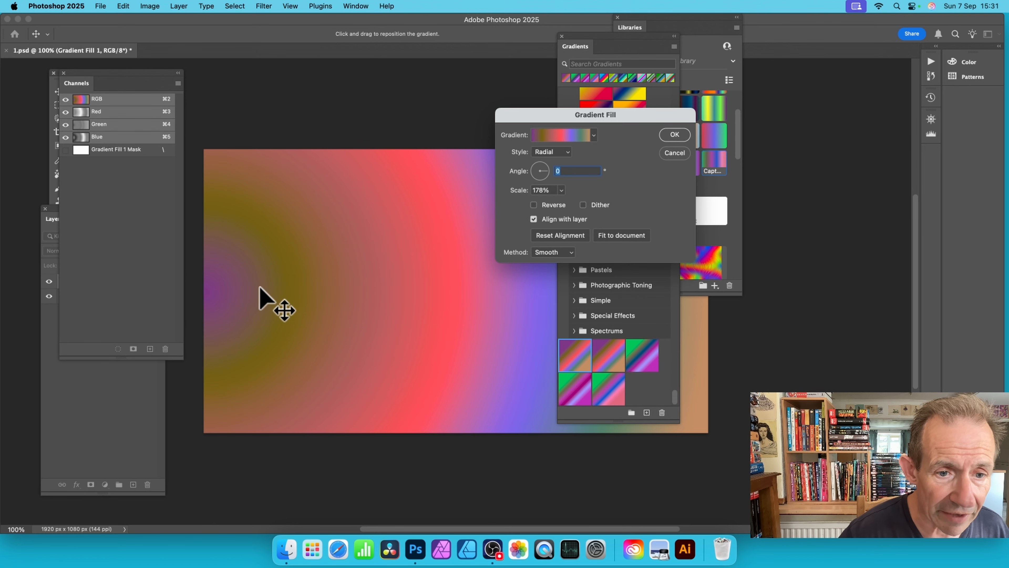
left_click_drag(263, 288, 429, 255)
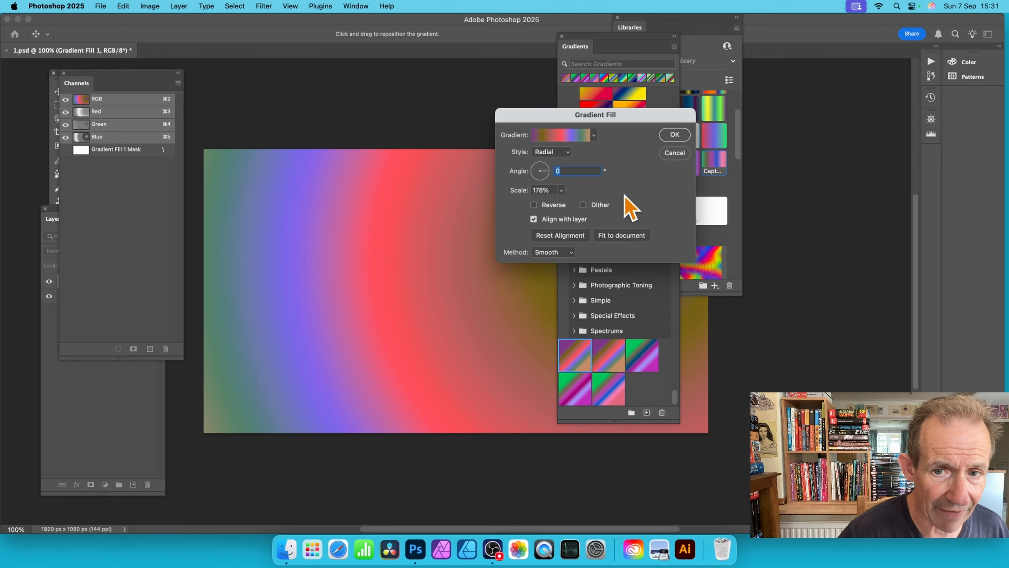
left_click(561, 190)
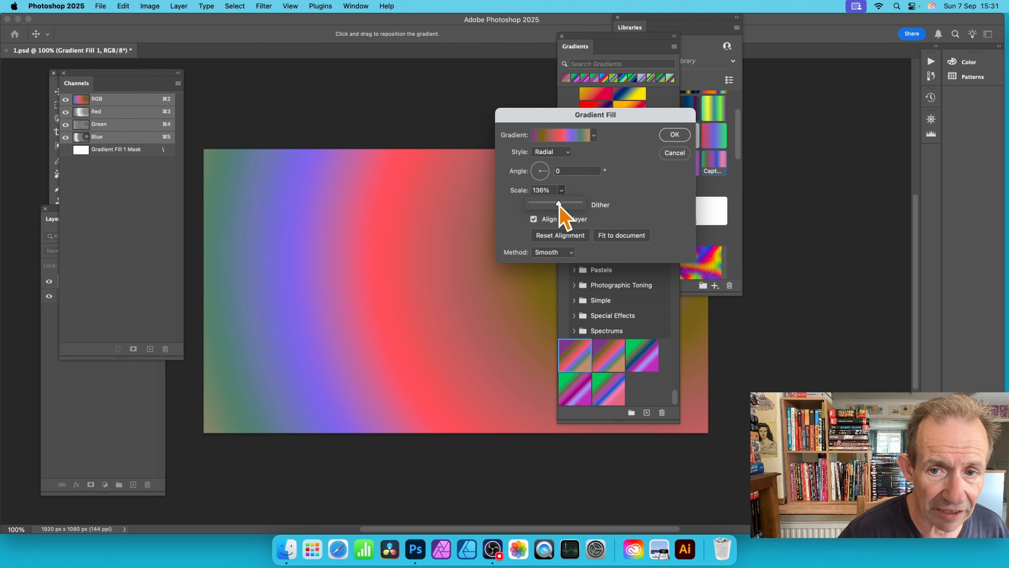
left_click_drag(543, 204, 547, 204)
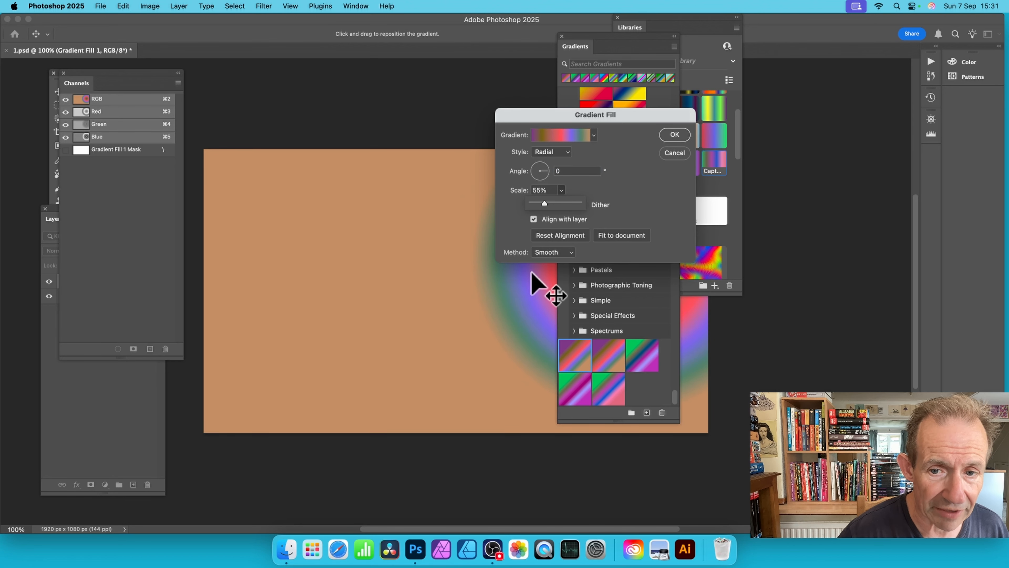
left_click_drag(540, 282, 301, 323)
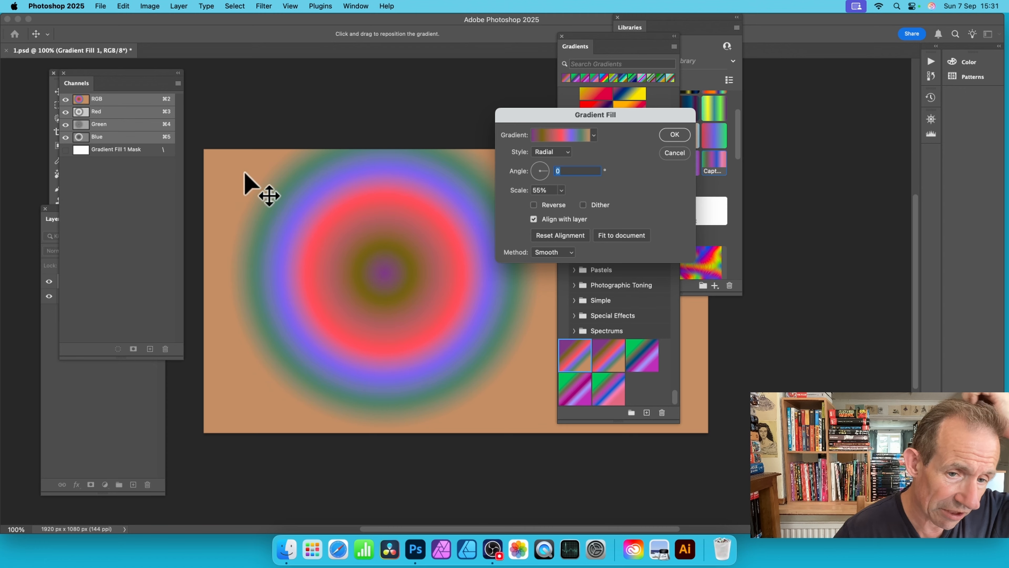
left_click(675, 135)
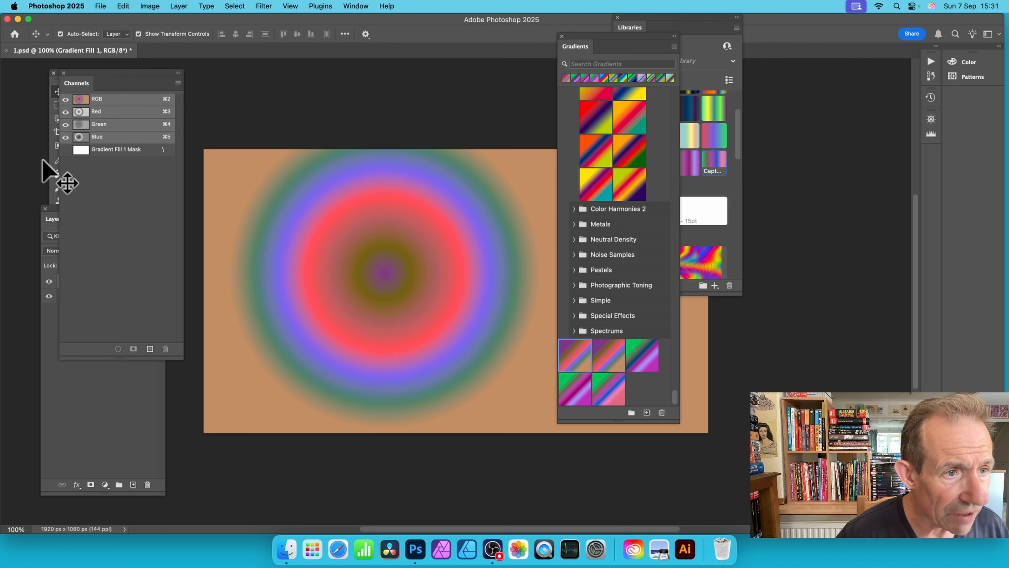
Step: Move the Channels panel off the Layers panel and flatten the image into a single Background layer
left_click_drag(107, 75, 161, 70)
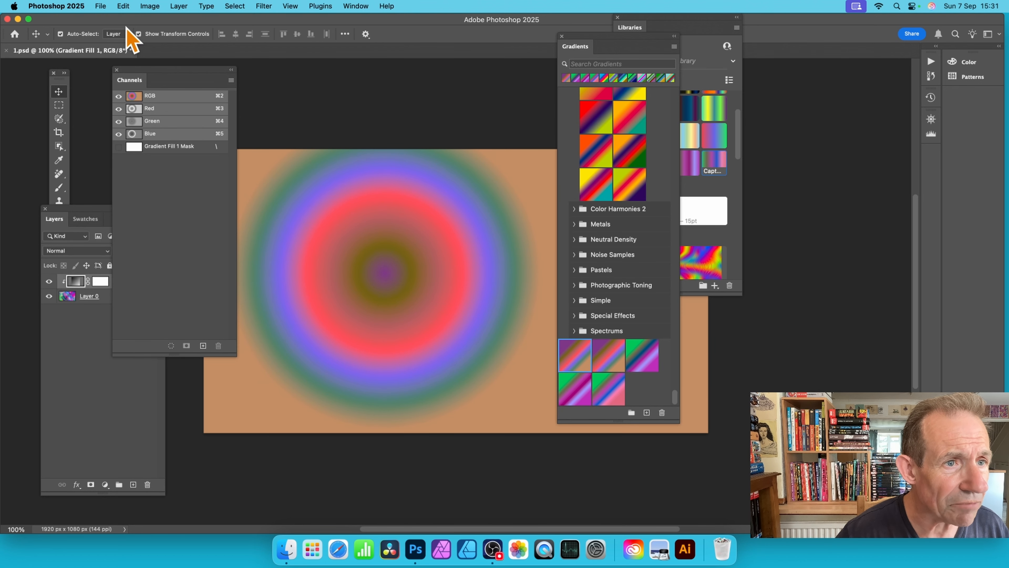
left_click(181, 5)
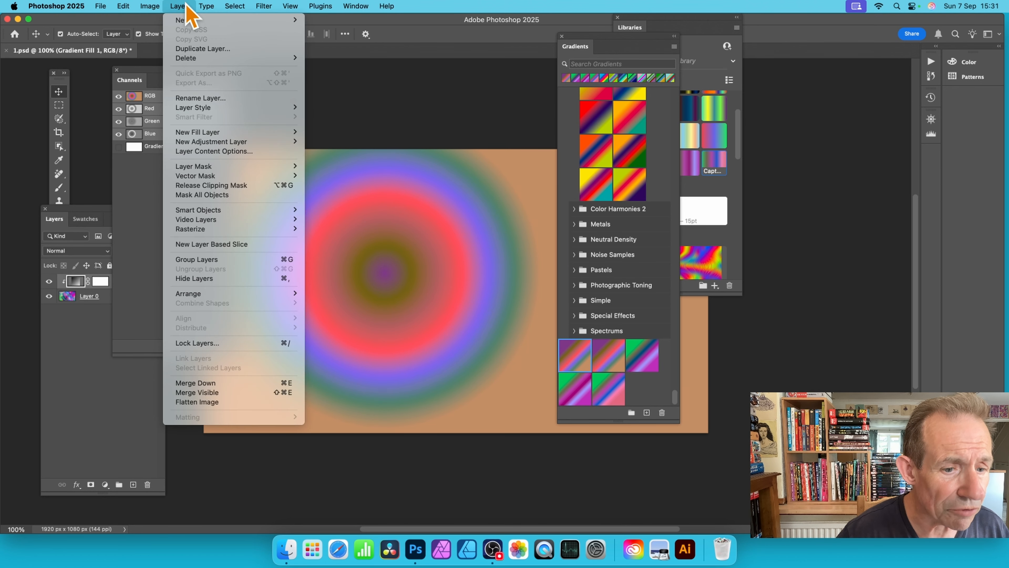
left_click(205, 402)
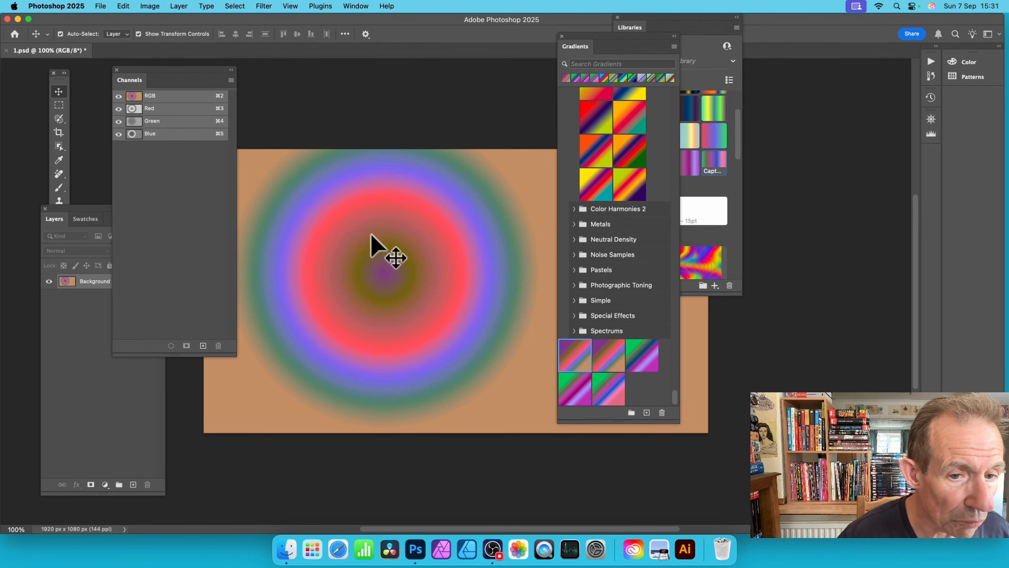
Step: Set up the Gradient tool as a radial classic gradient using the fourth of the five newly created presets
left_click(58, 82)
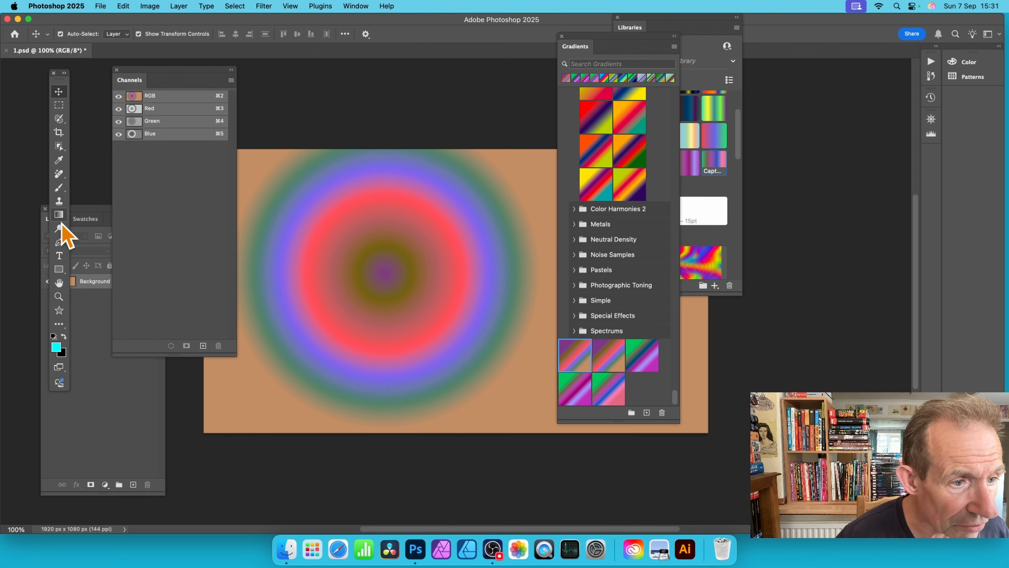
left_click(60, 217)
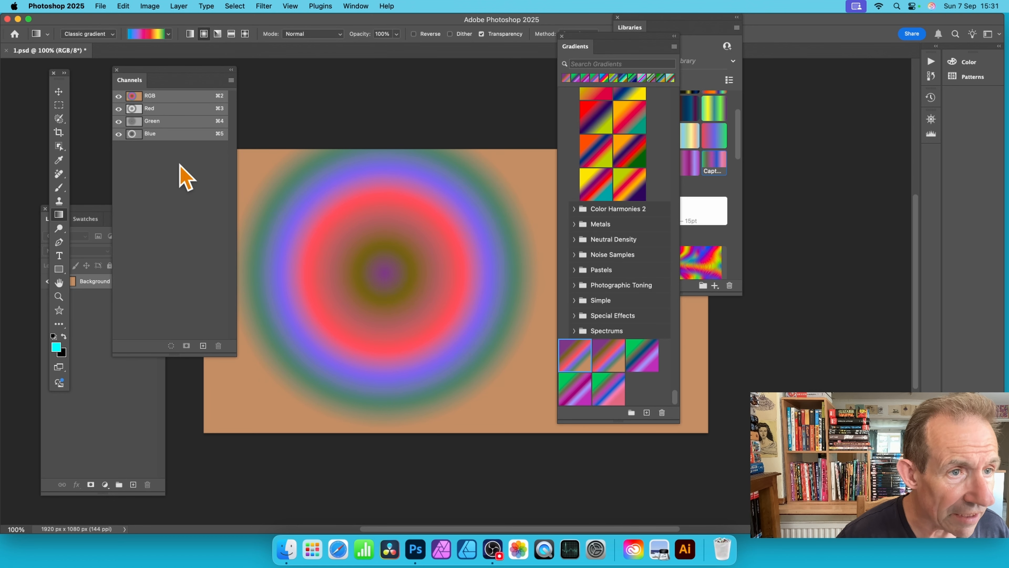
left_click(170, 34)
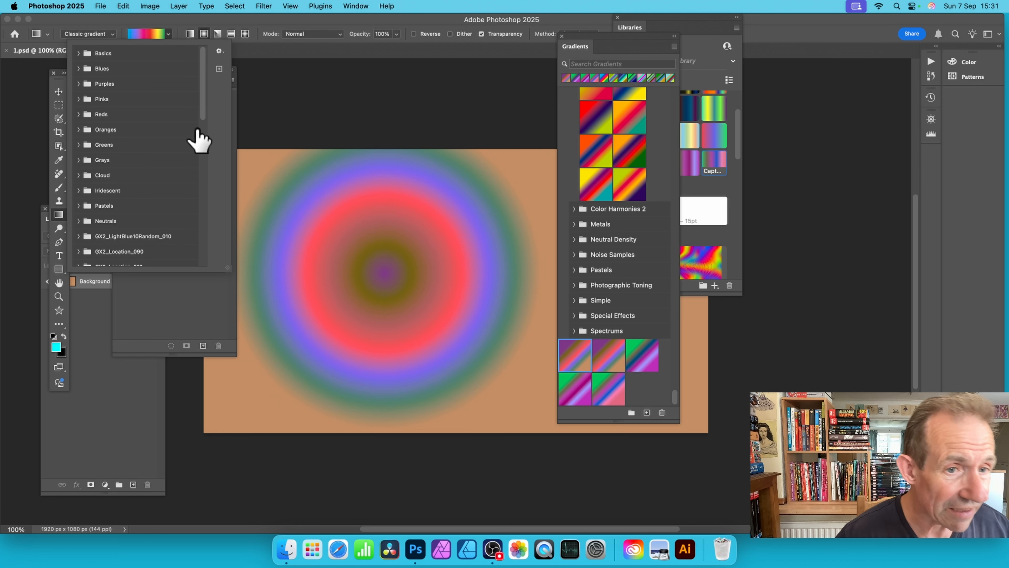
left_click_drag(204, 100, 207, 270)
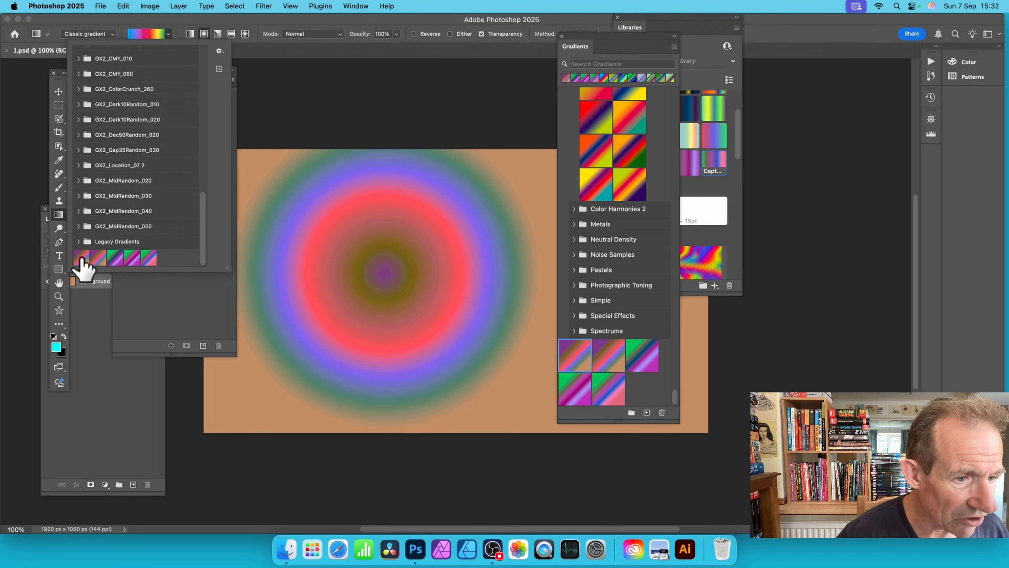
left_click(98, 258)
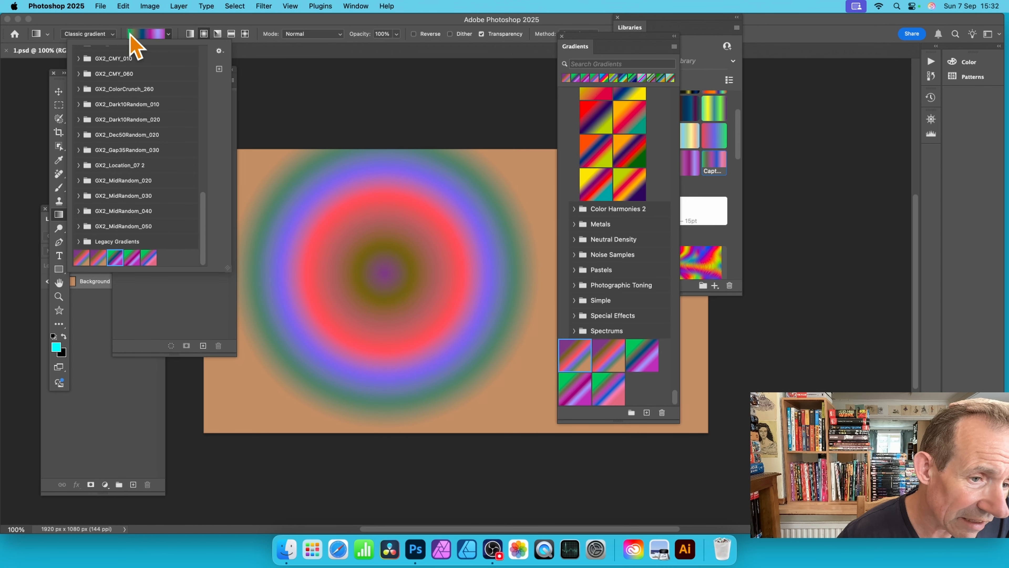
left_click(135, 257)
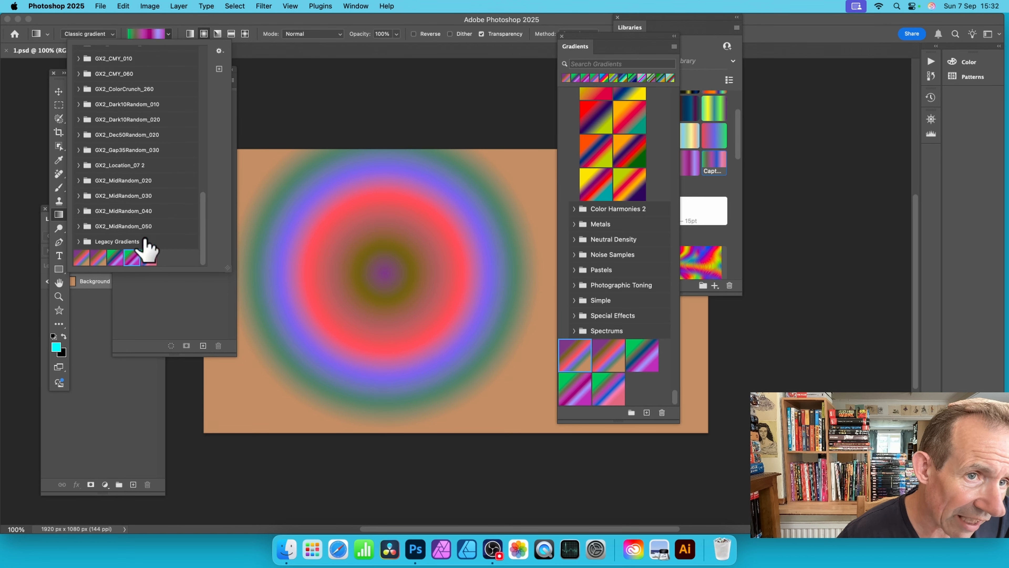
left_click(205, 35)
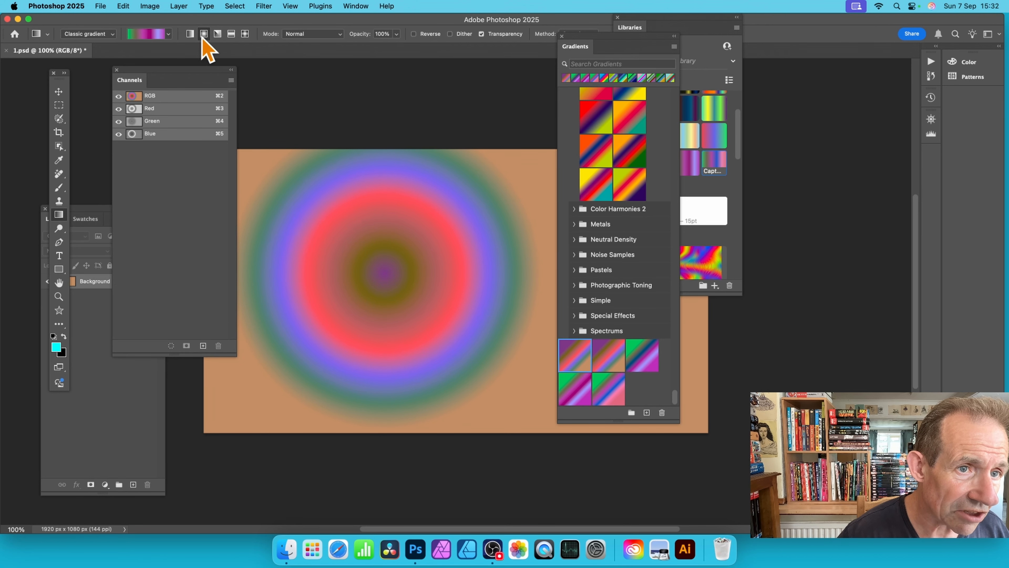
Step: Paint radial gradients diagonally across the flattened background from upper right to lower left in Difference mode
left_click(324, 35)
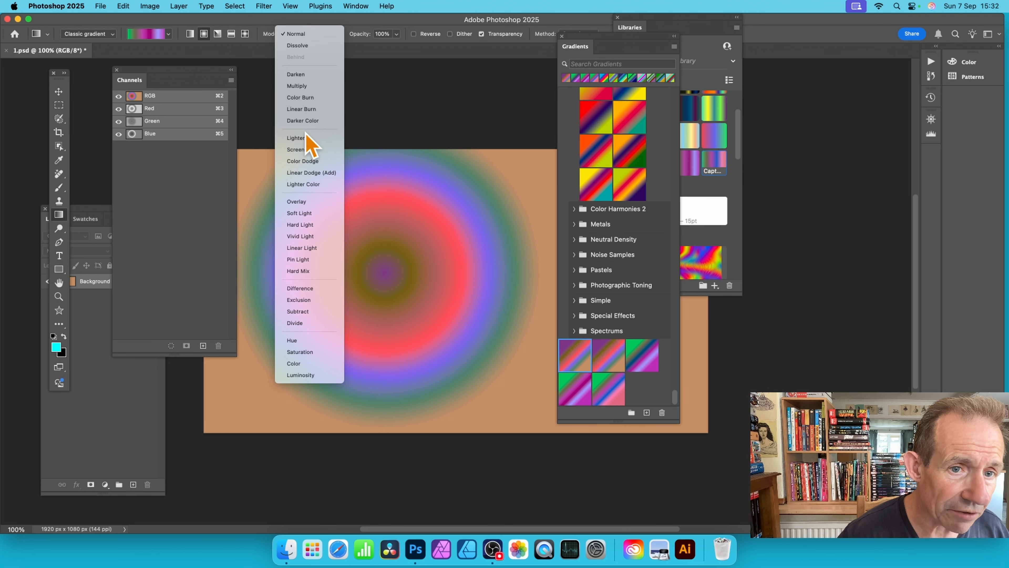
left_click(310, 288)
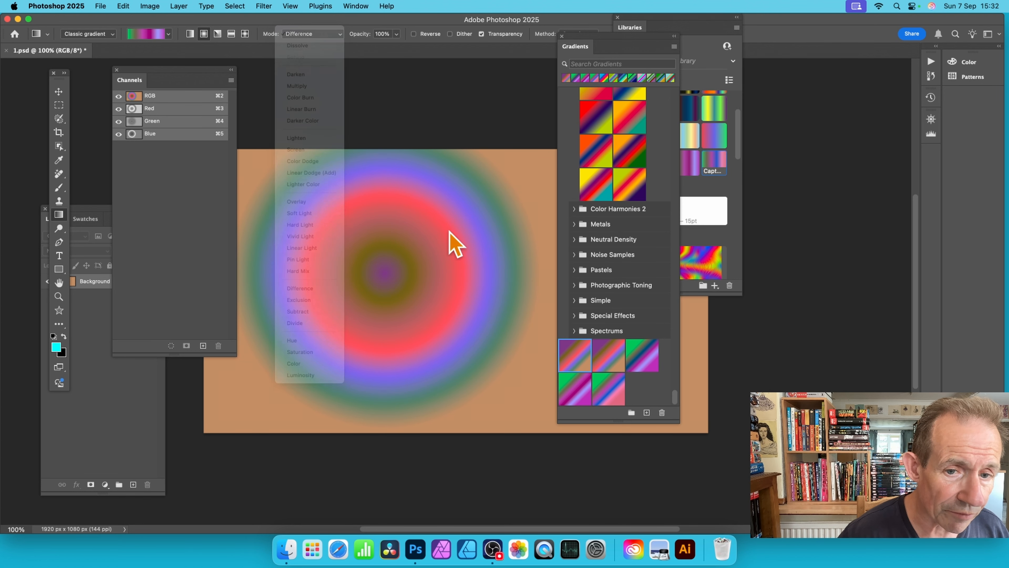
left_click_drag(500, 181, 317, 314)
left_click_drag(511, 191, 261, 351)
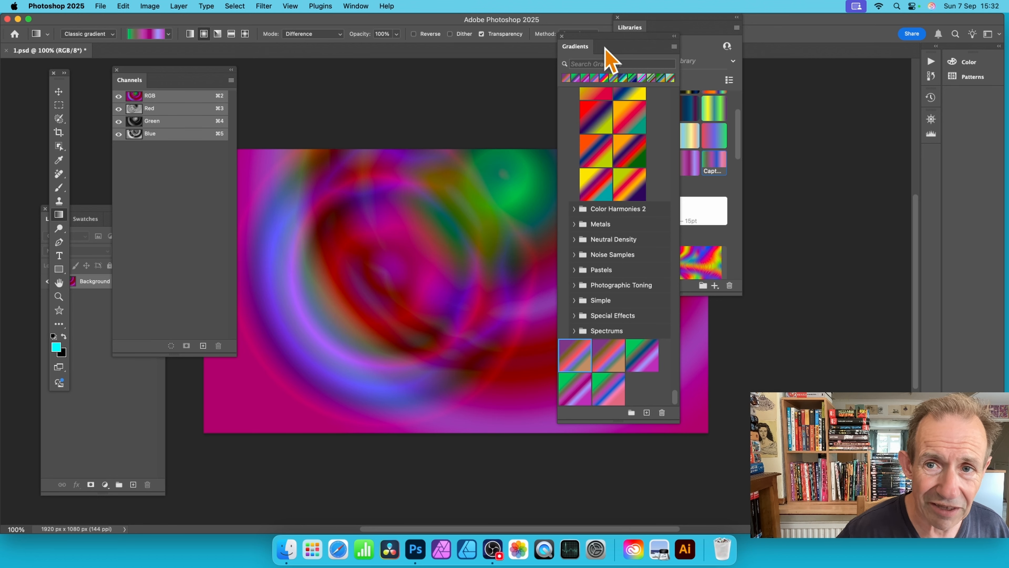
Step: Move the Gradients panel clear of the Libraries panel and add the blended artwork to the library as a graphic
left_click_drag(592, 42, 788, 34)
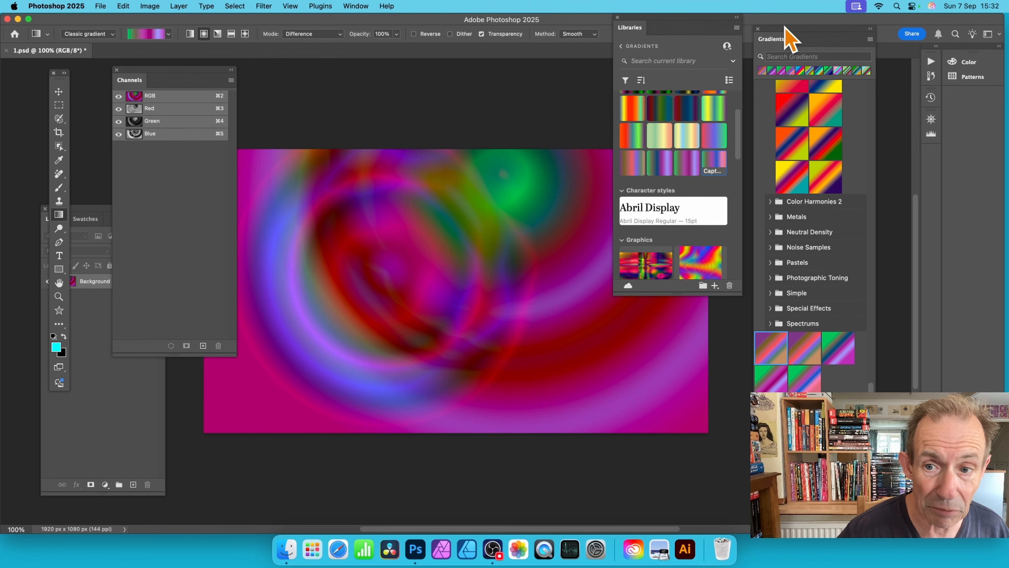
left_click(715, 286)
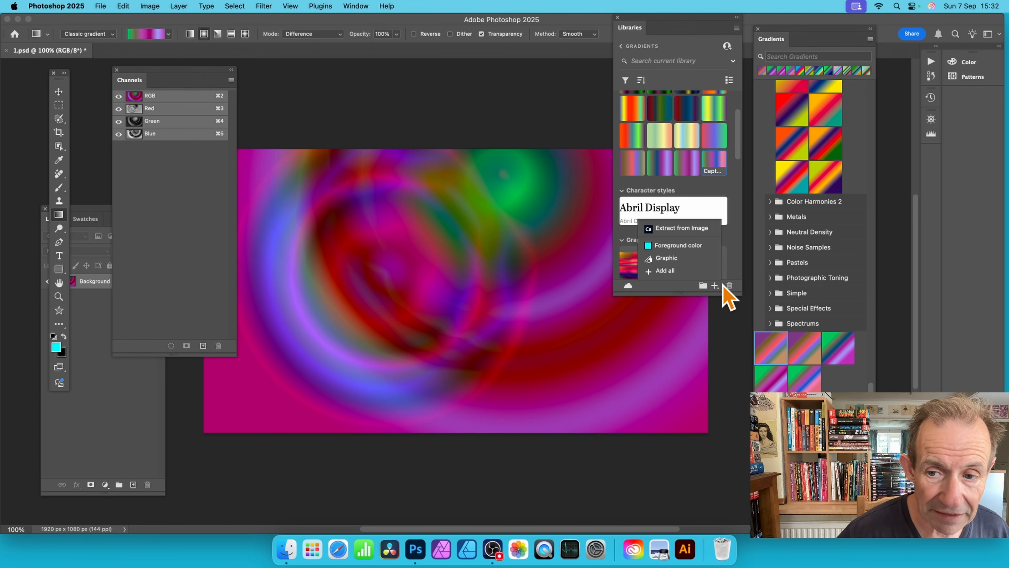
left_click(666, 258)
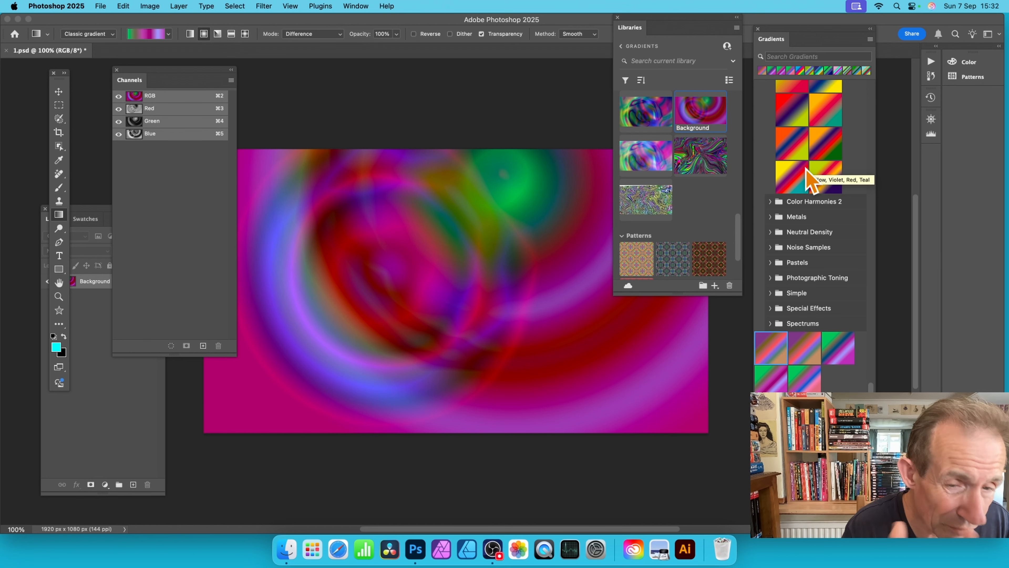
Step: Start the Wave distortion filter on the Background layer and set its number of generators to 1
left_click(264, 6)
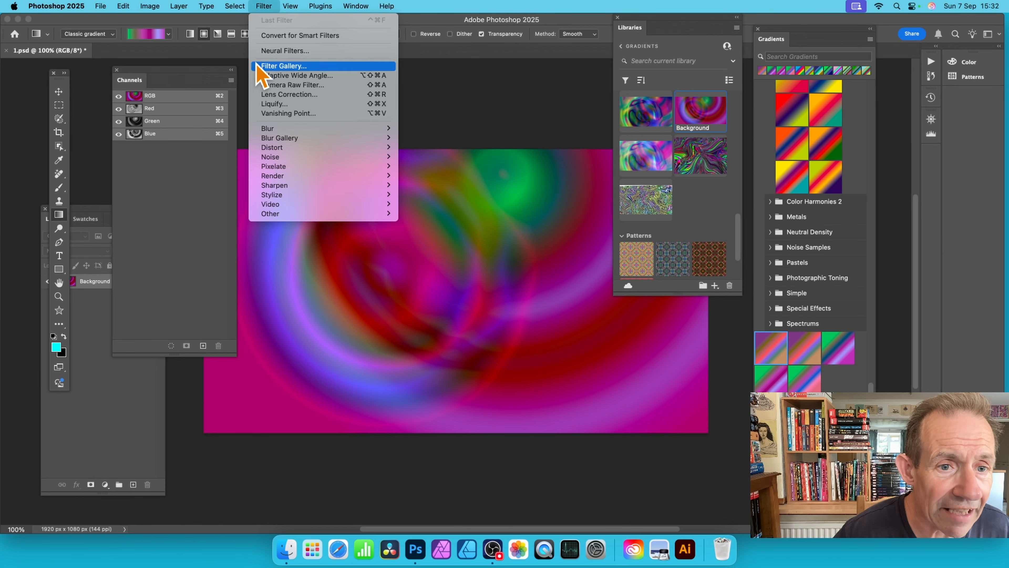
mouse_move(277, 151)
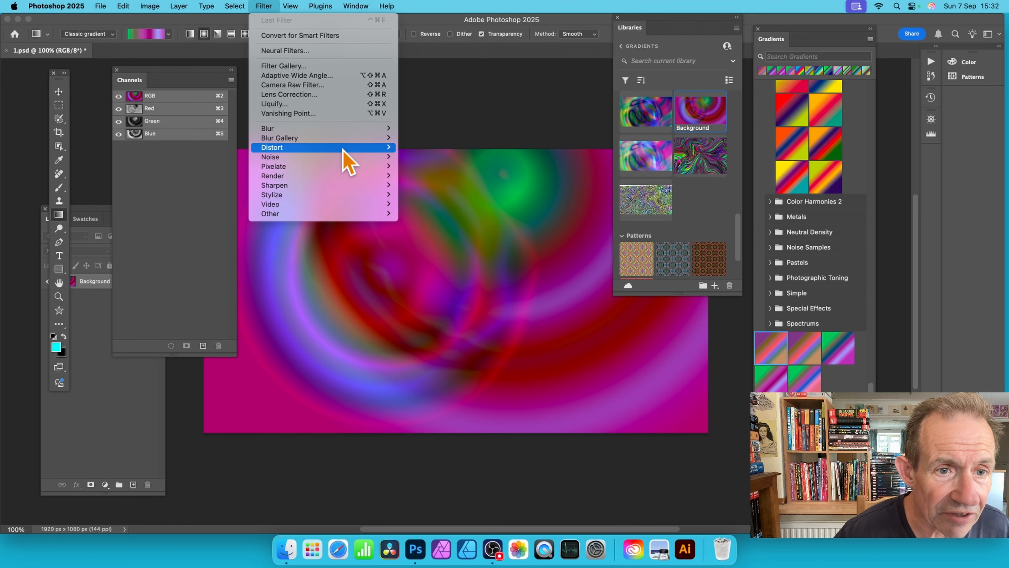
left_click(439, 215)
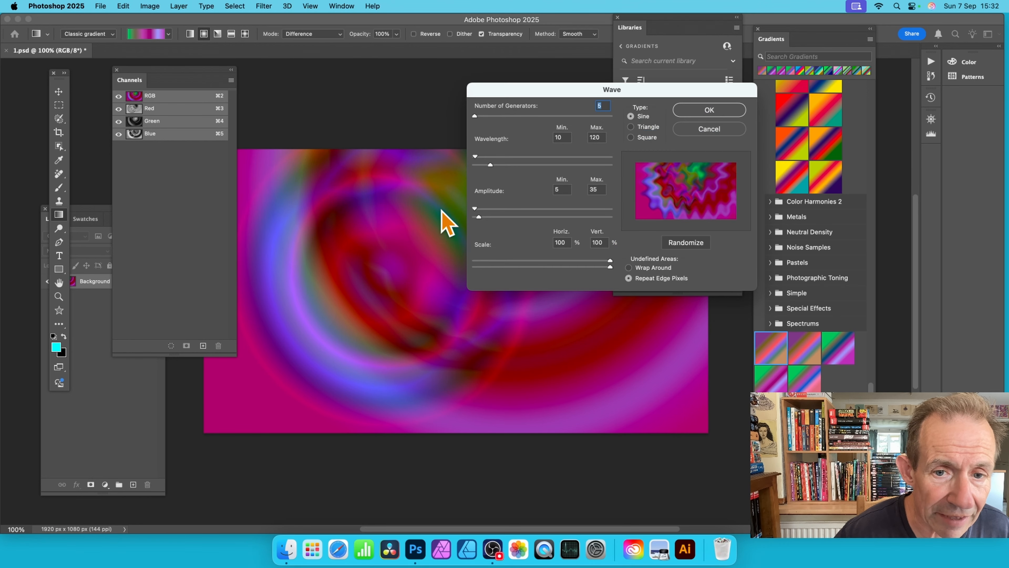
left_click_drag(541, 87, 413, 51)
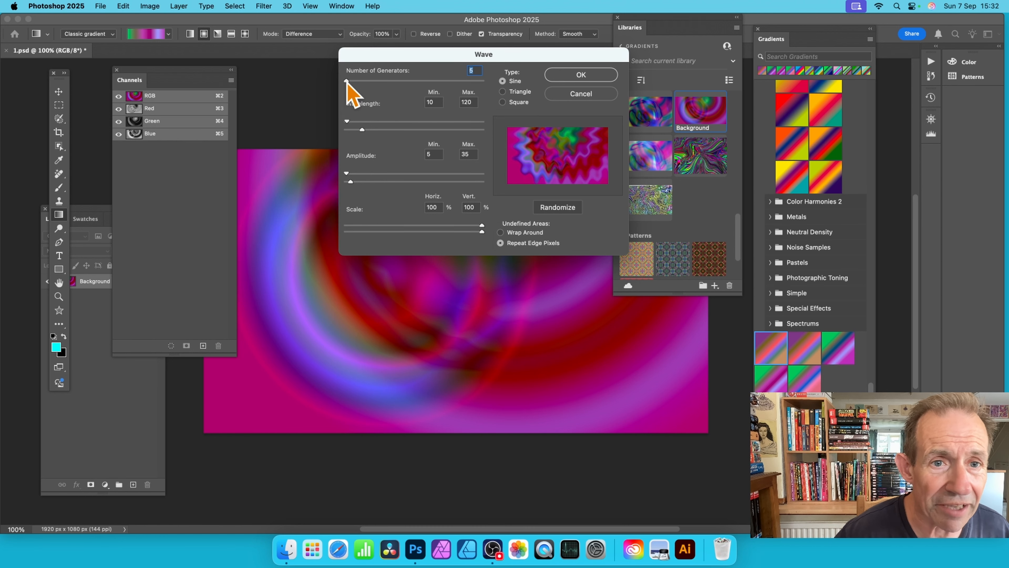
left_click_drag(346, 81, 325, 76)
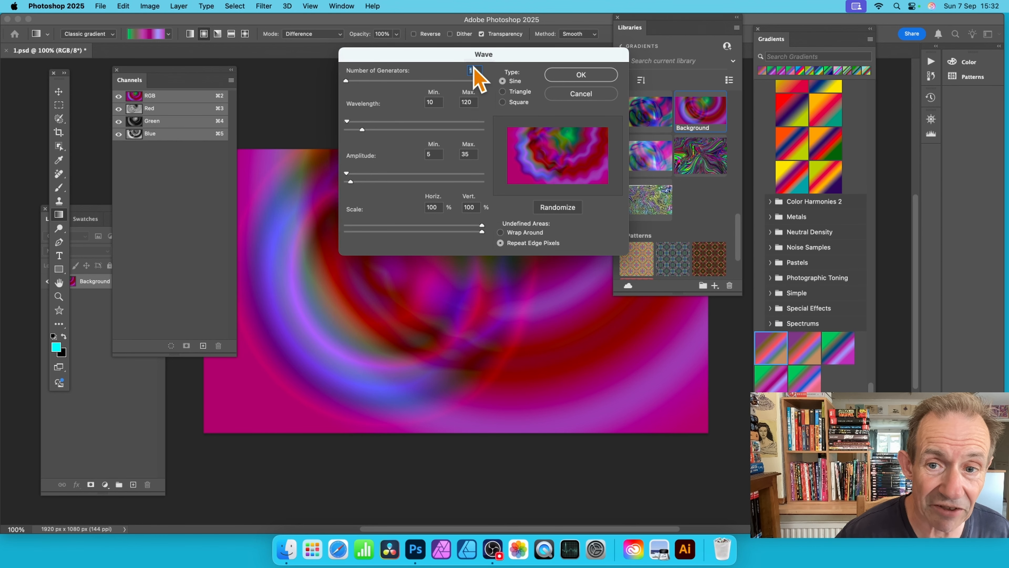
left_click_drag(347, 82, 502, 93)
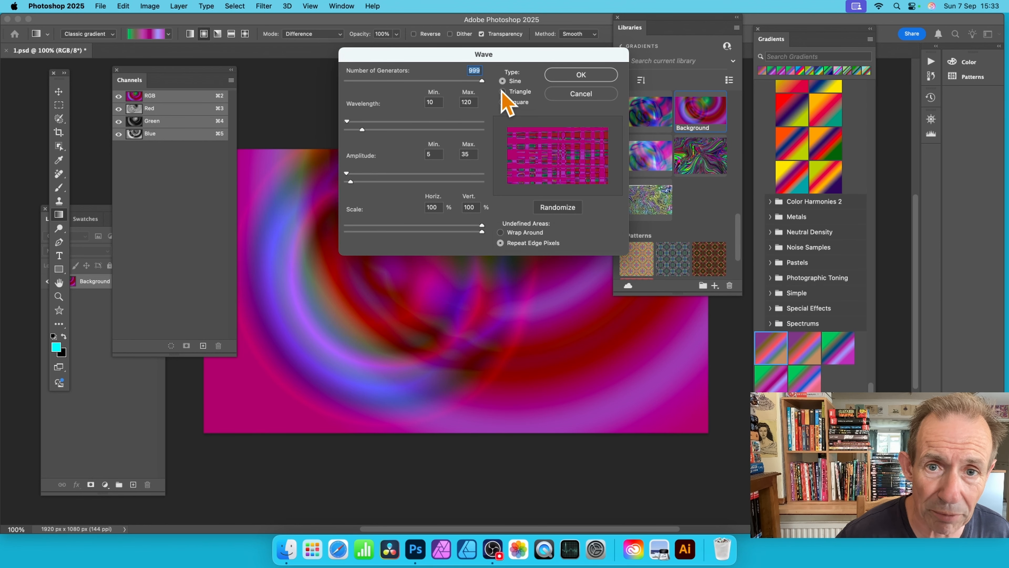
type("1")
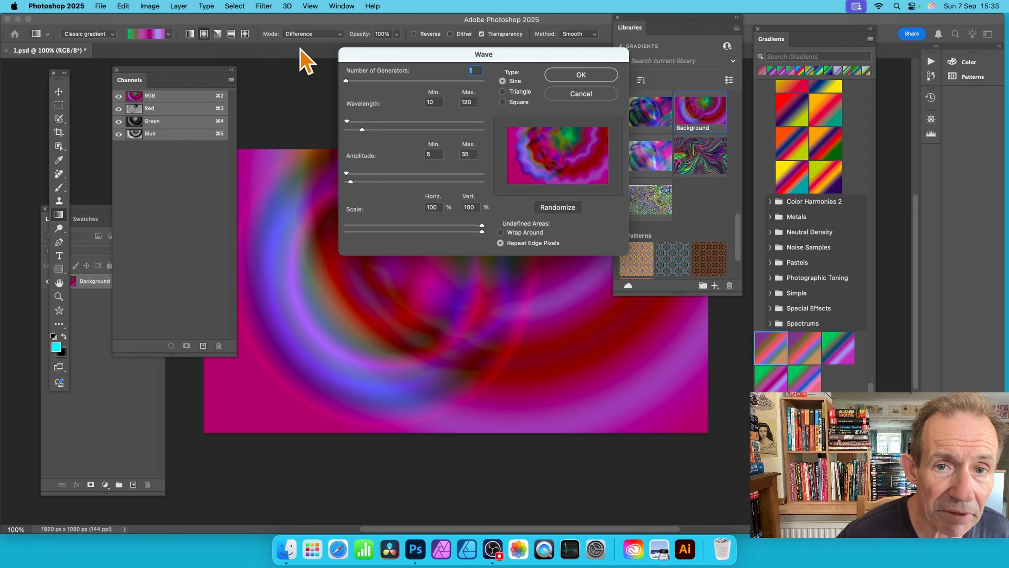
Step: Set the wave's wavelength range to 417–706 and its amplitude range to 678–791
left_click_drag(362, 130, 442, 129)
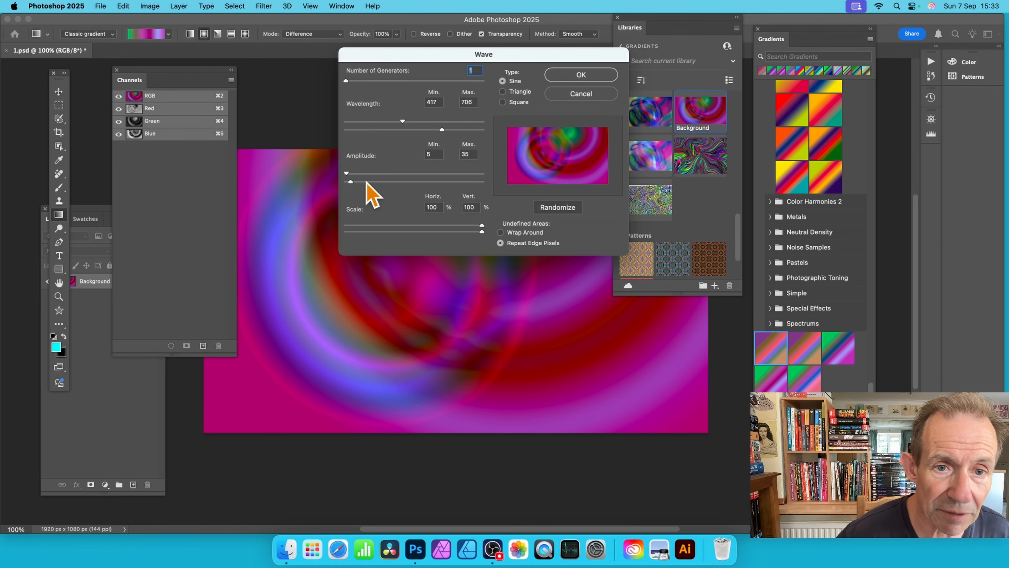
left_click_drag(366, 181, 420, 182)
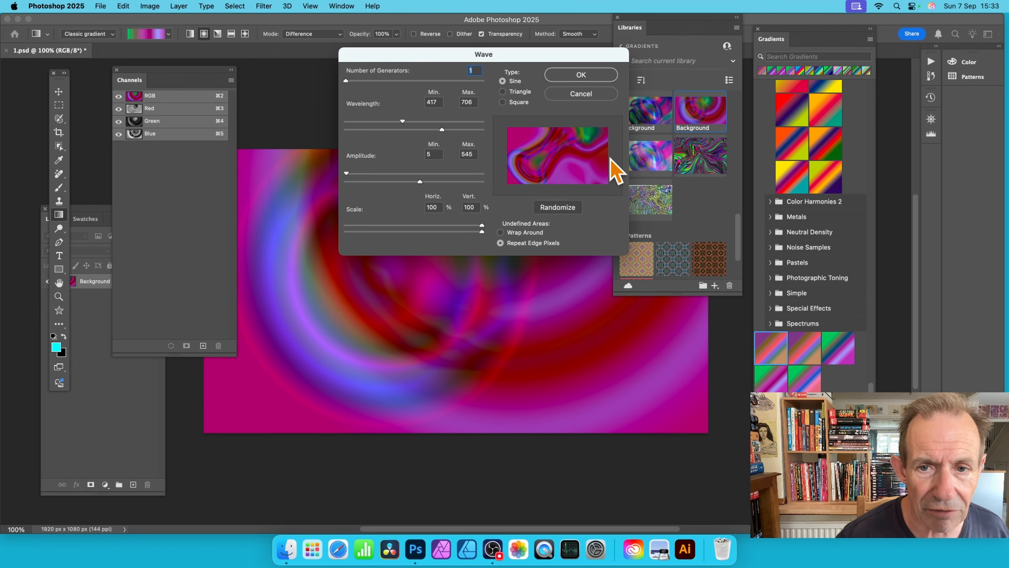
left_click_drag(348, 174, 441, 177)
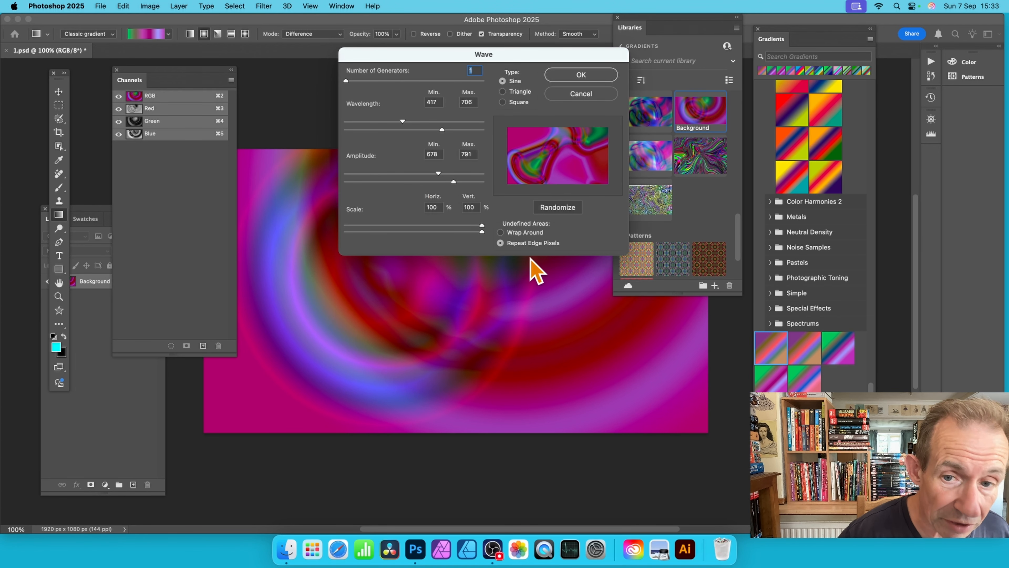
Step: Compare both undefined-area options in the Wave filter's preview and choose Wrap Around
left_click(501, 233)
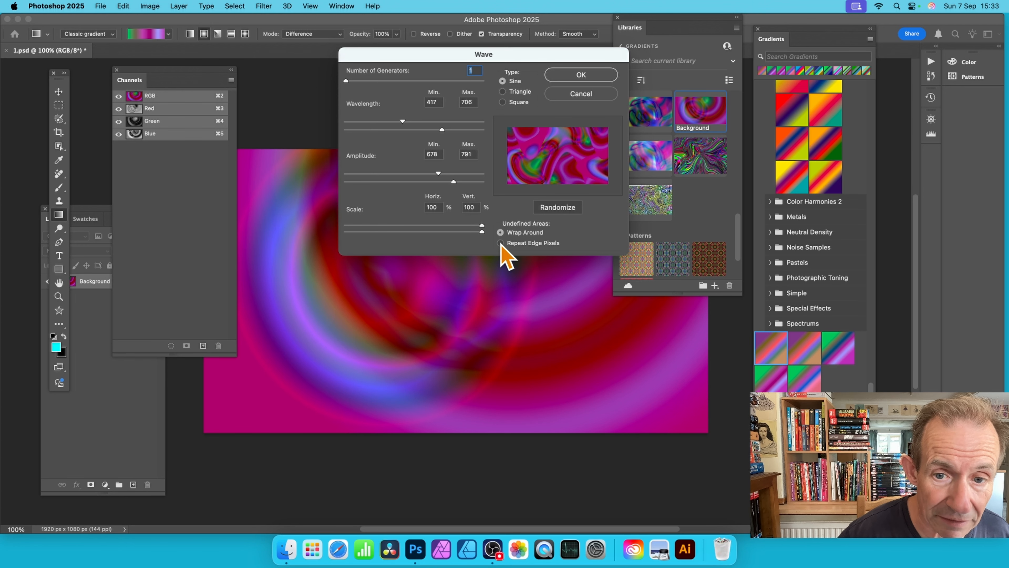
left_click(501, 243)
left_click(500, 233)
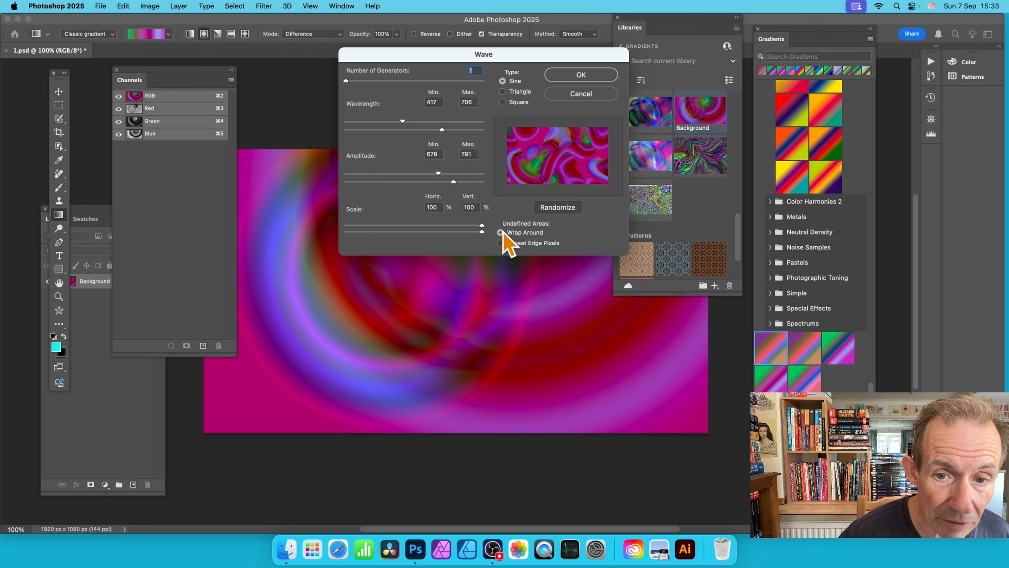
Step: Preview the Triangle and Square wave types in the Wave filter, then return to Sine
left_click(502, 92)
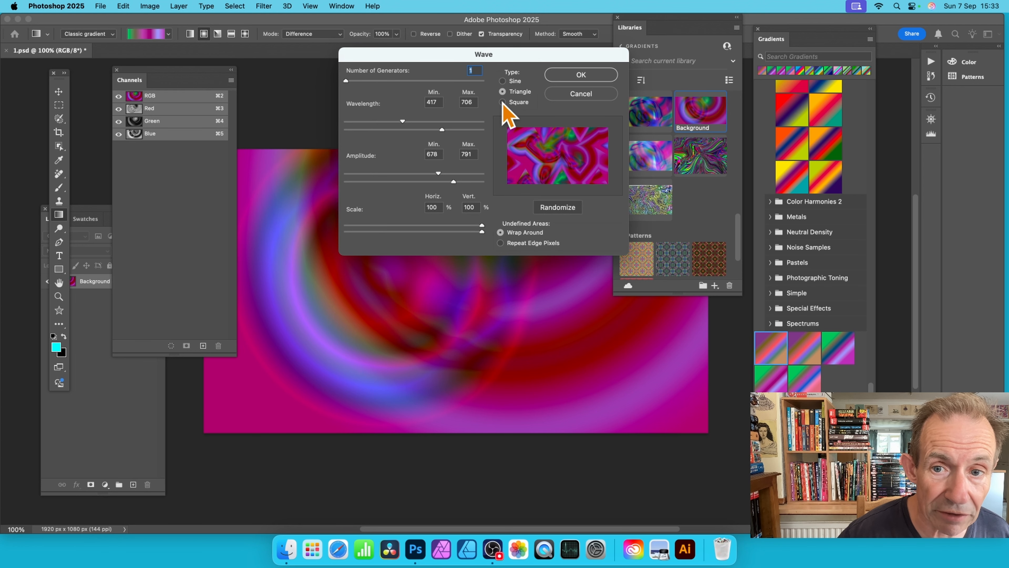
left_click(502, 102)
left_click(502, 92)
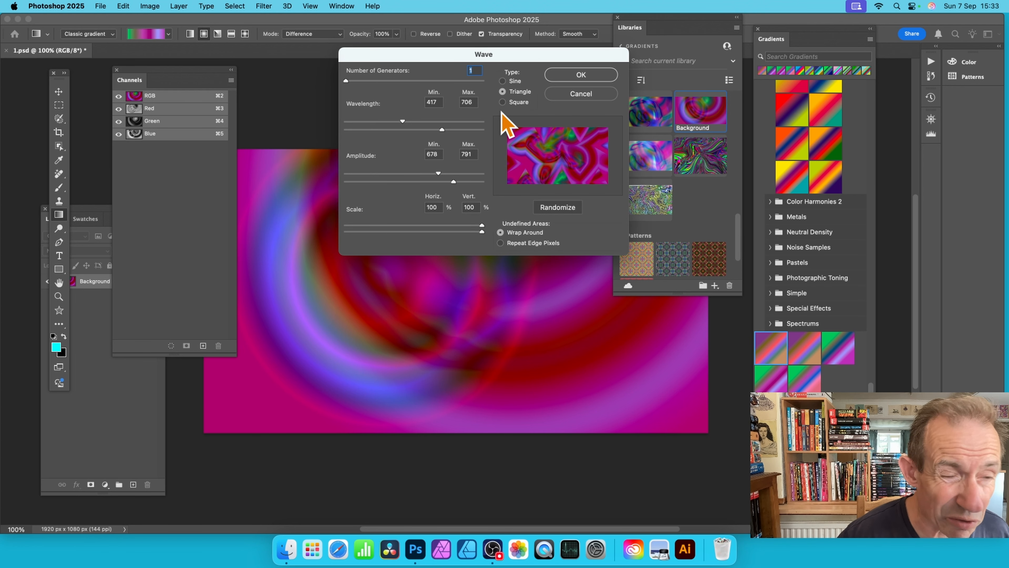
left_click(503, 102)
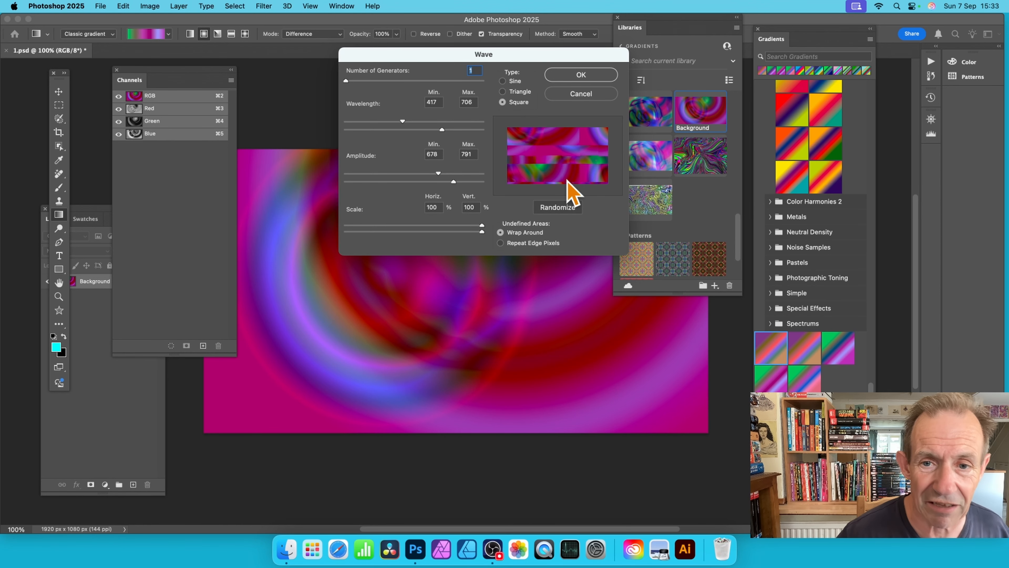
left_click(503, 80)
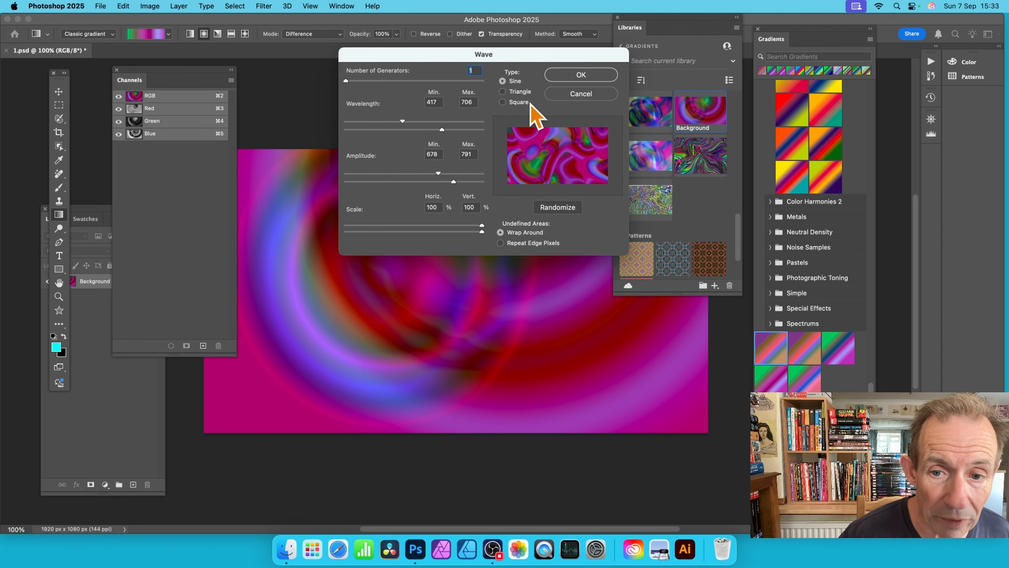
Step: Randomize the sine wave distortion repeatedly until the preview shows a pleasing pattern and apply the filter to the artwork
left_click(558, 205)
left_click(558, 206)
left_click(559, 207)
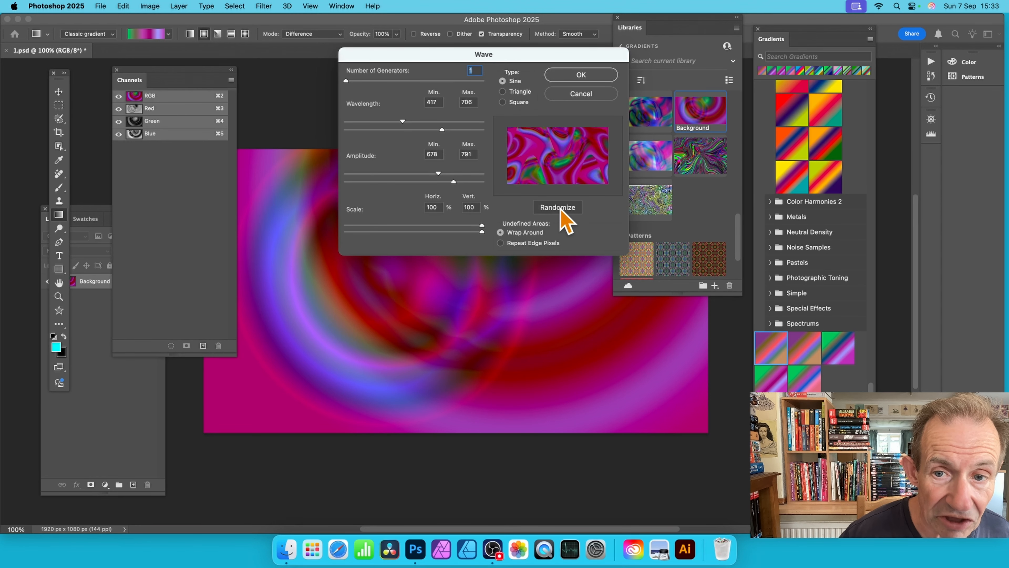
left_click(561, 207)
left_click(567, 209)
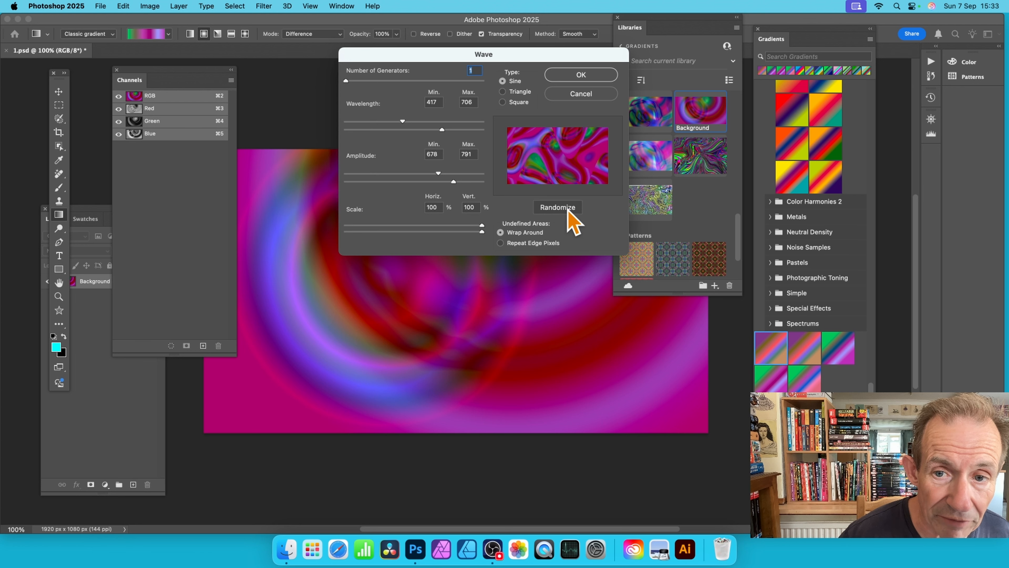
left_click(568, 210)
left_click(568, 210)
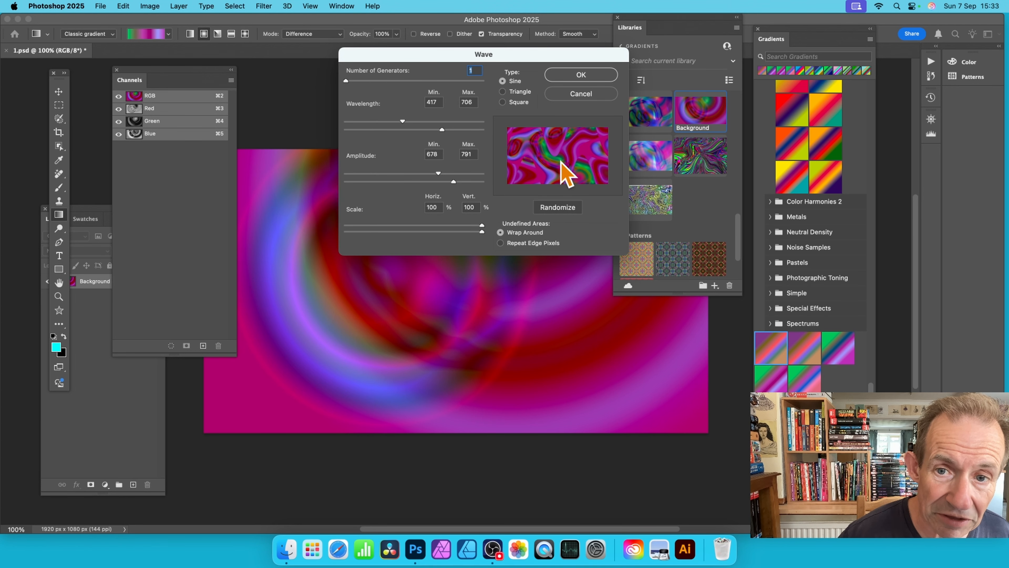
left_click(570, 206)
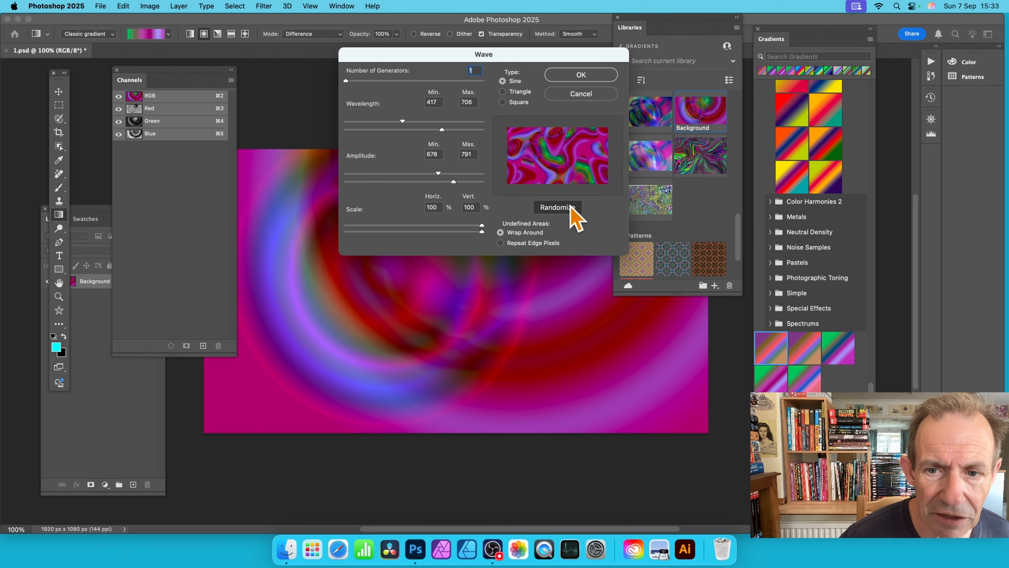
left_click(572, 210)
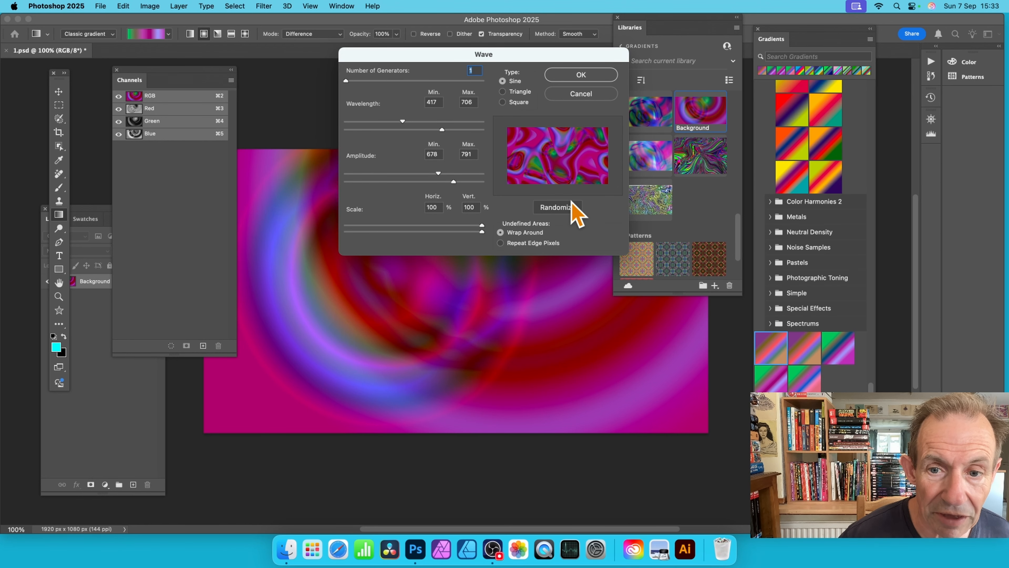
left_click(577, 75)
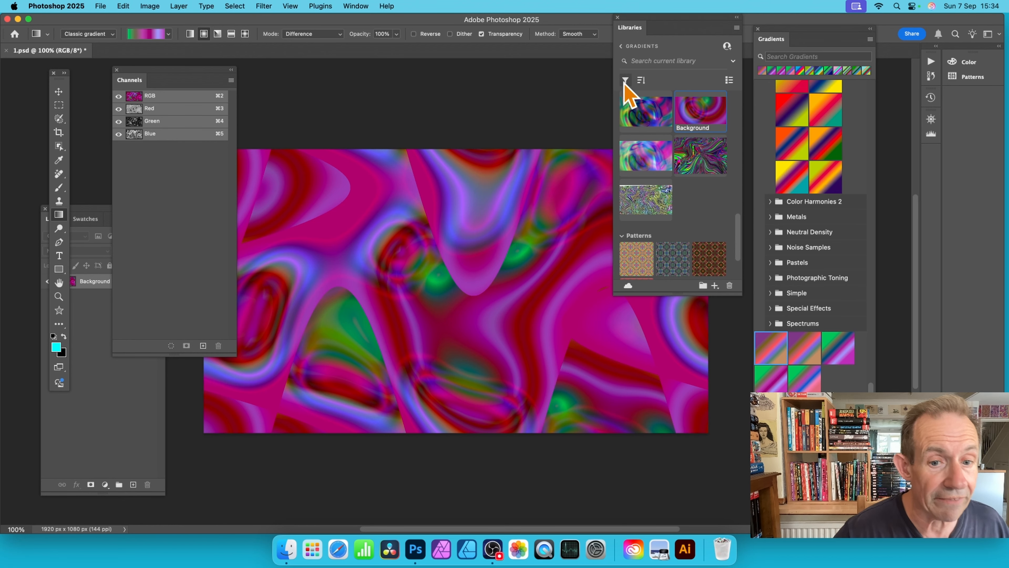
Step: Zoom in on the wave-distorted artwork to examine its pattern up close
left_click(58, 296)
left_click_drag(400, 304, 500, 129)
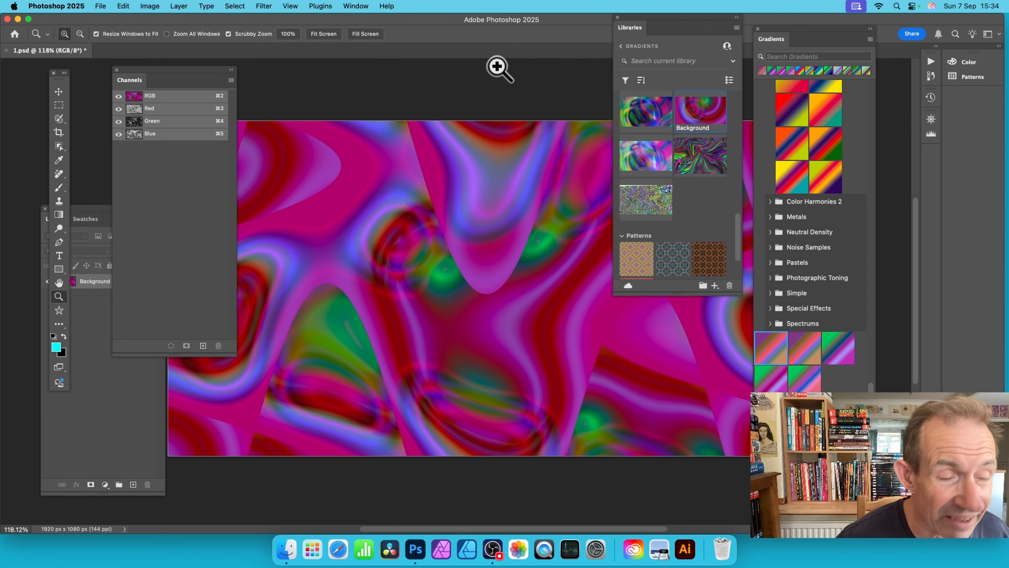
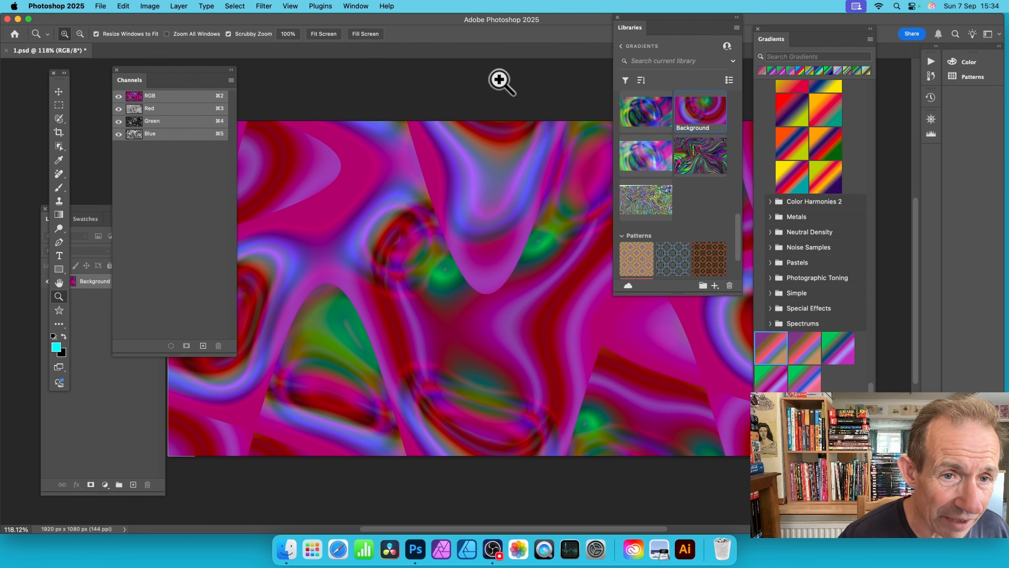
Step: Apply the Oil Paint filter twice to the artwork with stylization 10.0, cleanliness 10.0, scale 0.1 and bristle detail 9.0, without lighting
left_click(265, 6)
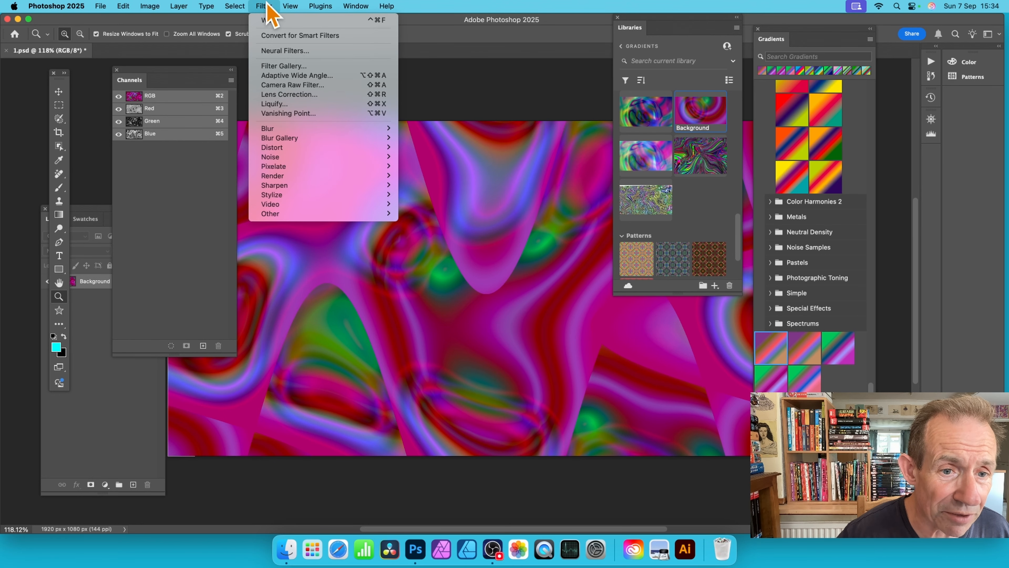
mouse_move(318, 194)
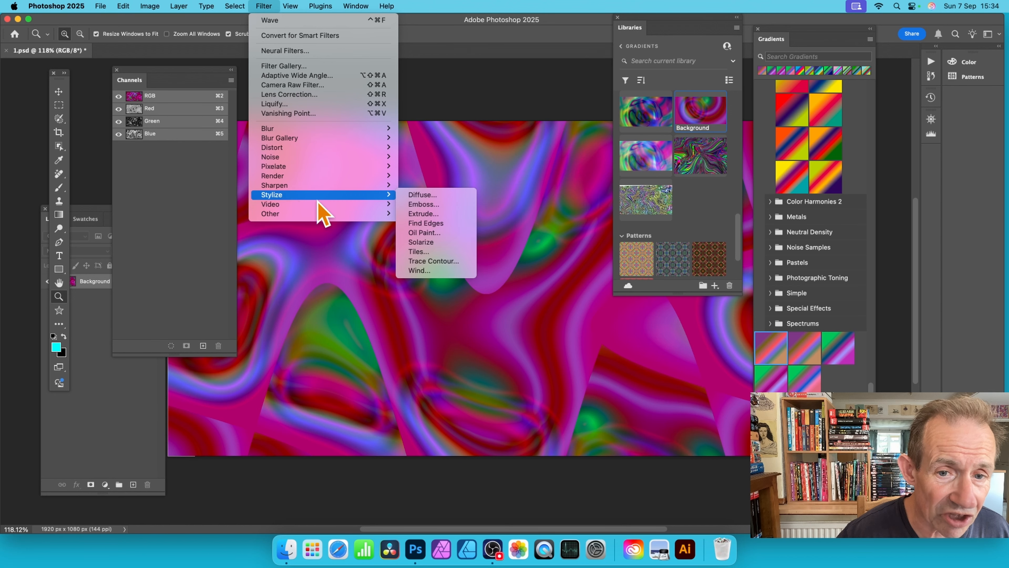
left_click(438, 232)
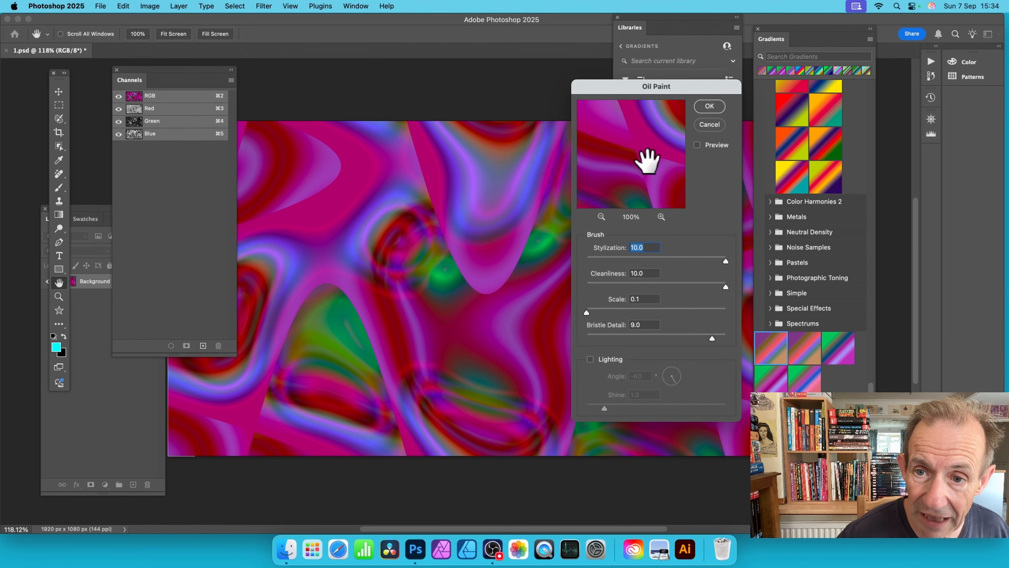
left_click_drag(642, 162, 627, 207)
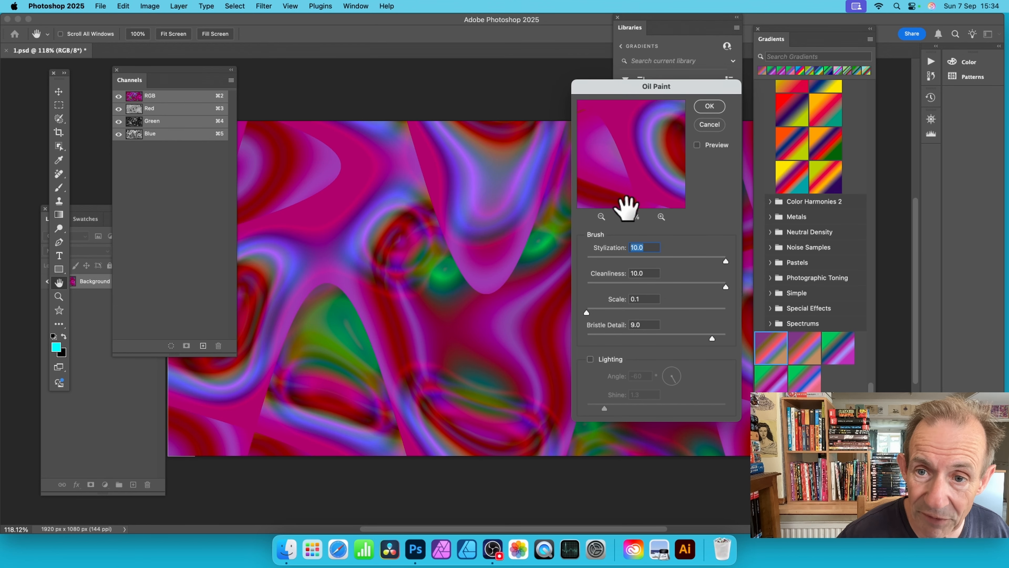
left_click(711, 107)
left_click(264, 6)
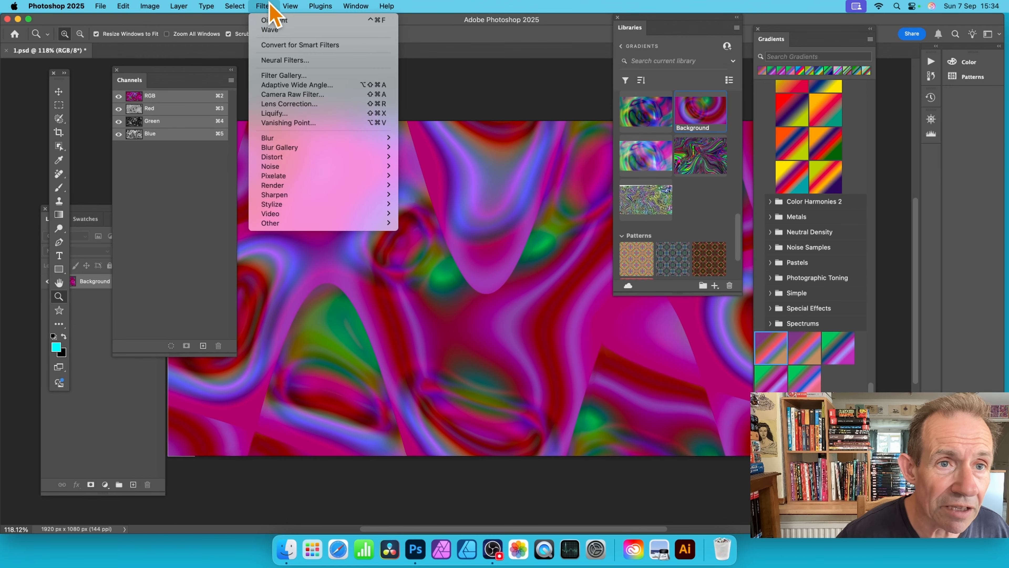
left_click(267, 20)
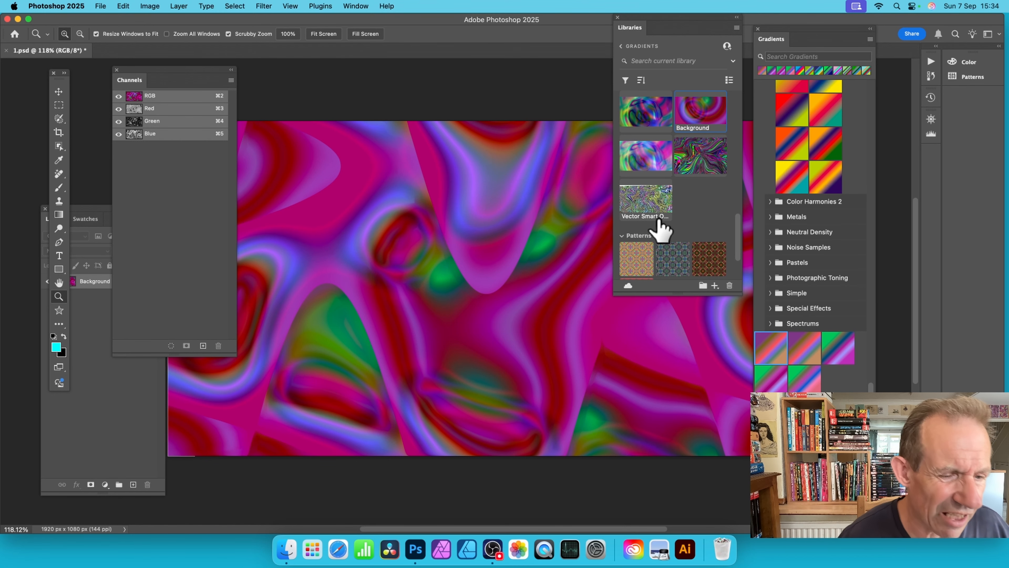
Step: Try Auto Tone on the oil-painted artwork and undo it
left_click(150, 6)
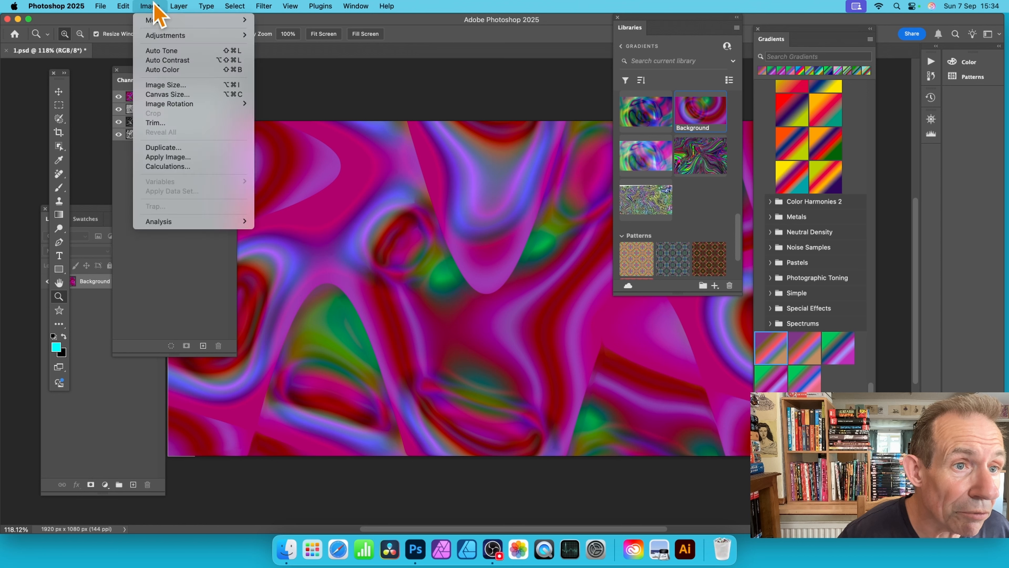
left_click(160, 50)
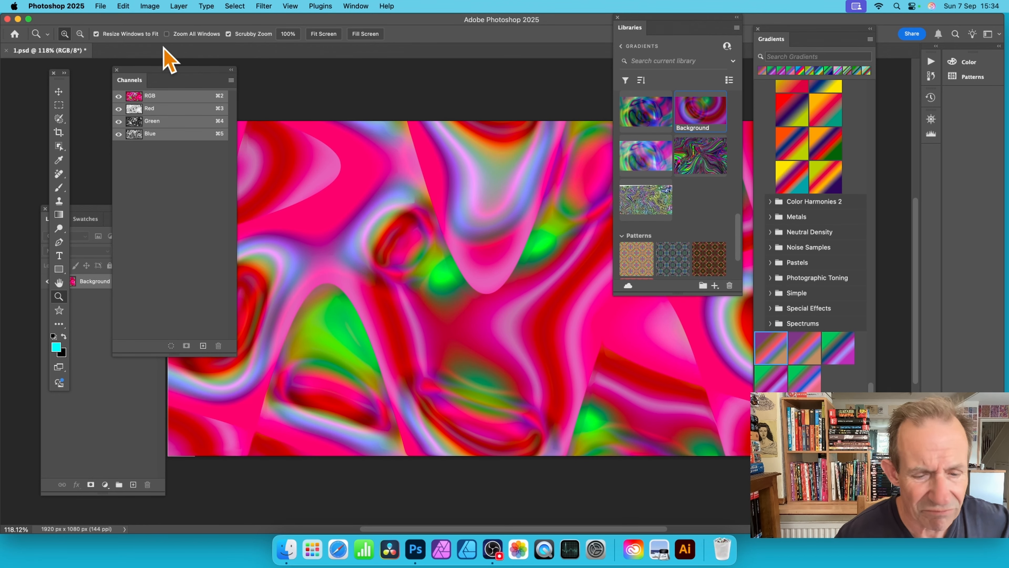
left_click(123, 6)
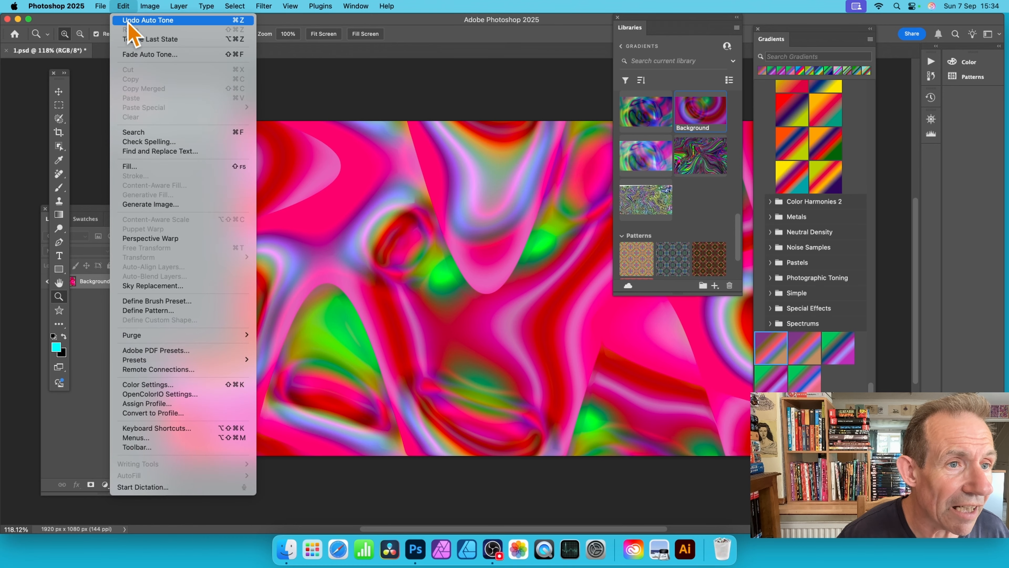
left_click(128, 21)
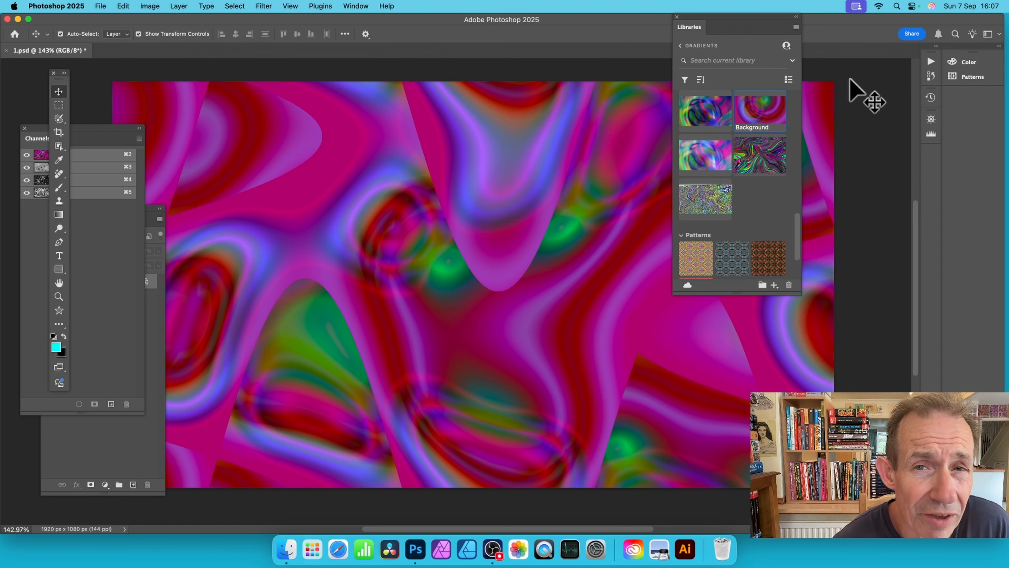
Step: Try repeating the last Wave filter three times in a row on the artwork, and undo the repetitions
left_click(259, 6)
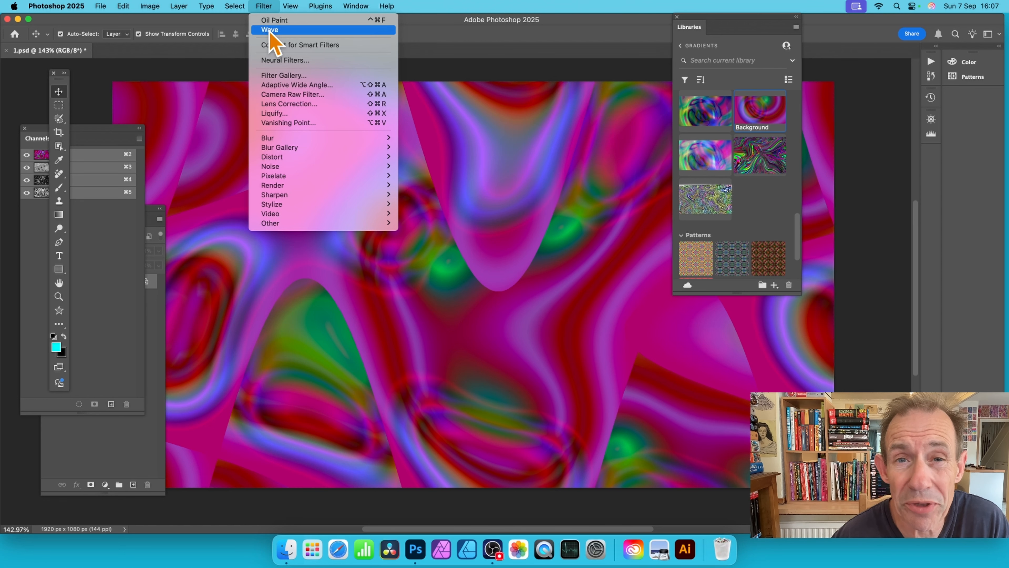
mouse_move(338, 157)
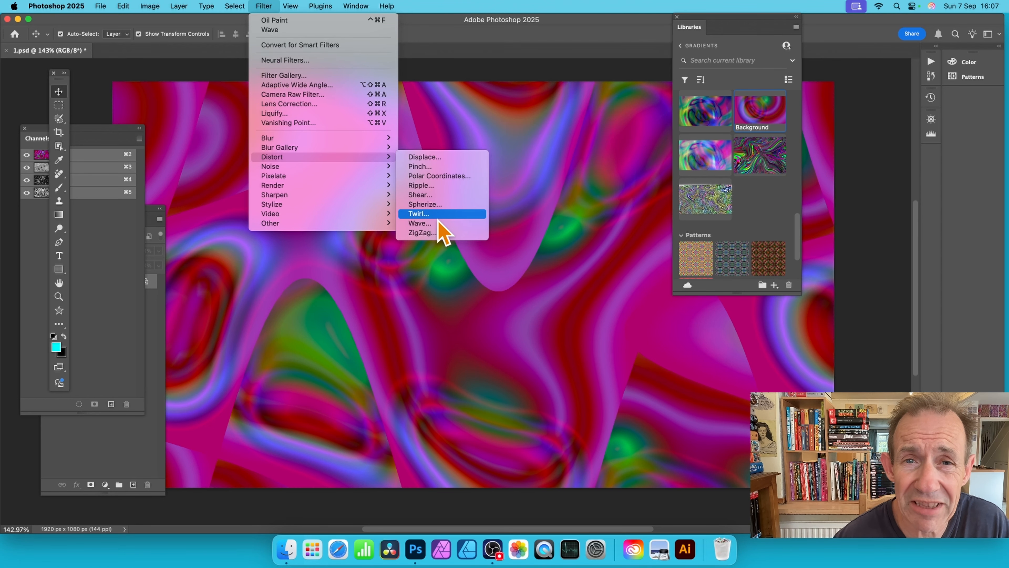
left_click(309, 31)
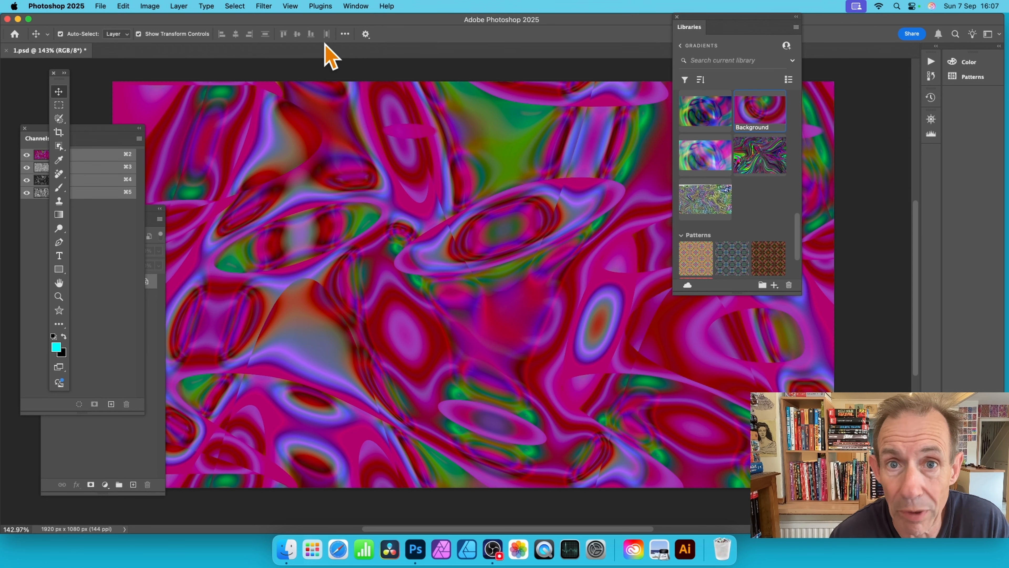
left_click(263, 5)
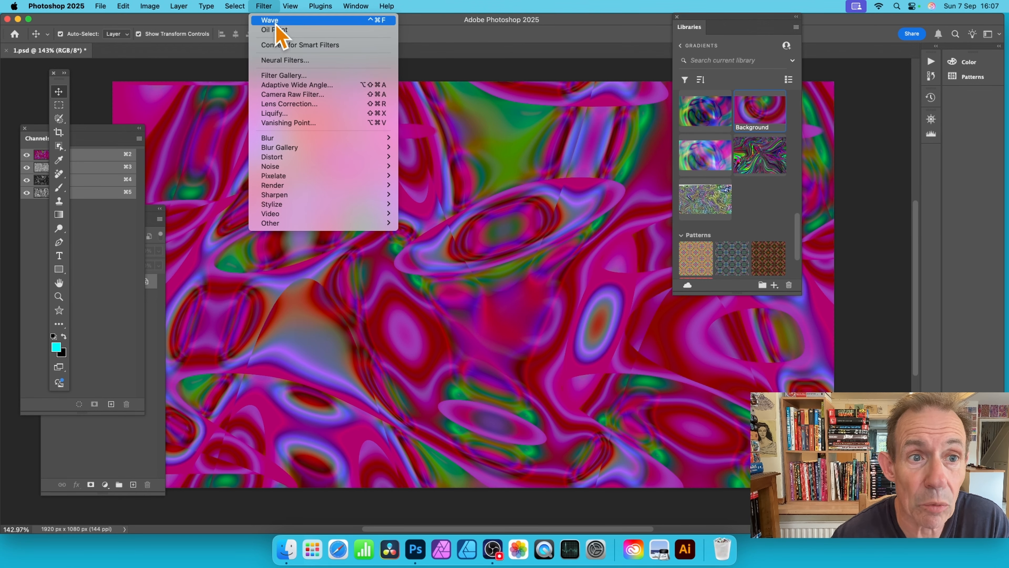
left_click(276, 22)
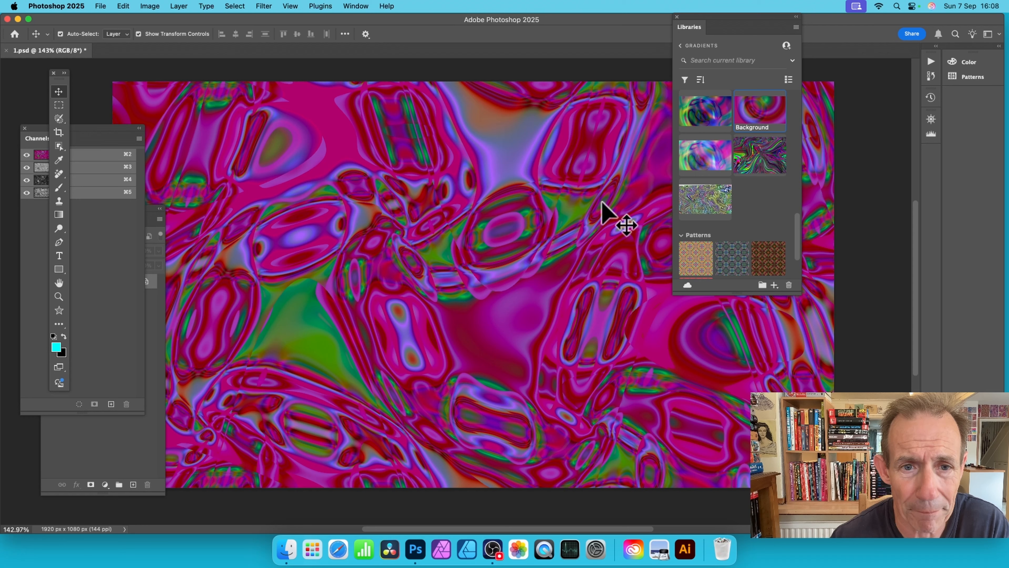
left_click(263, 6)
left_click(272, 20)
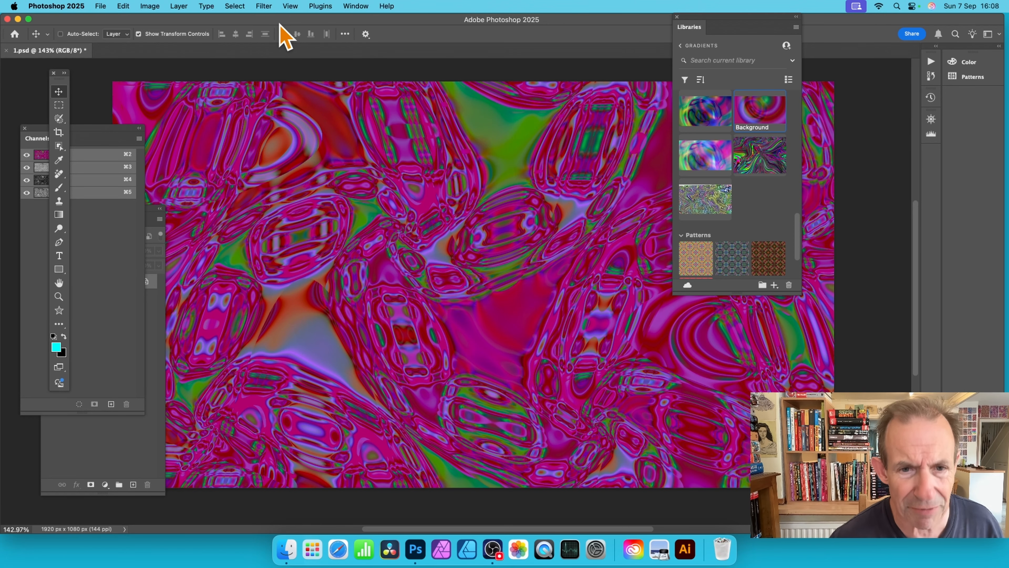
key("super+z")
key("super+z")
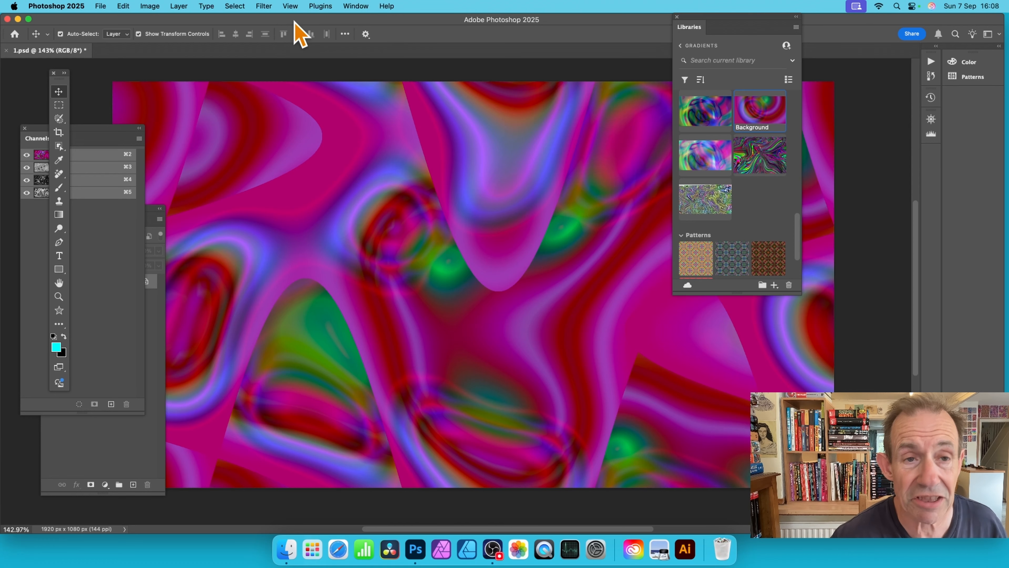
Step: Reapply the last Wave filter once and open the Fade settings for it, clear of the Libraries panel
left_click(263, 6)
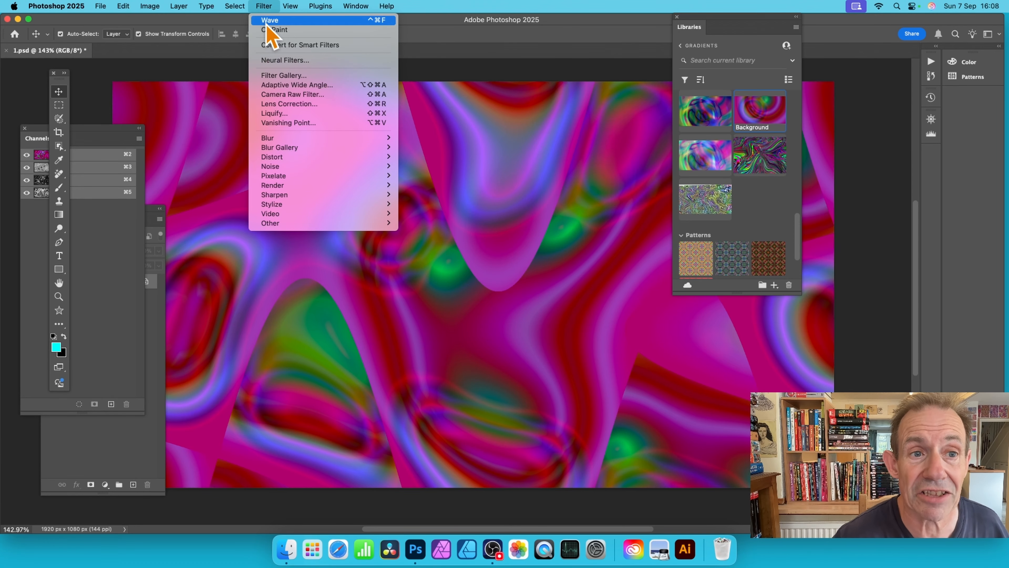
left_click(266, 21)
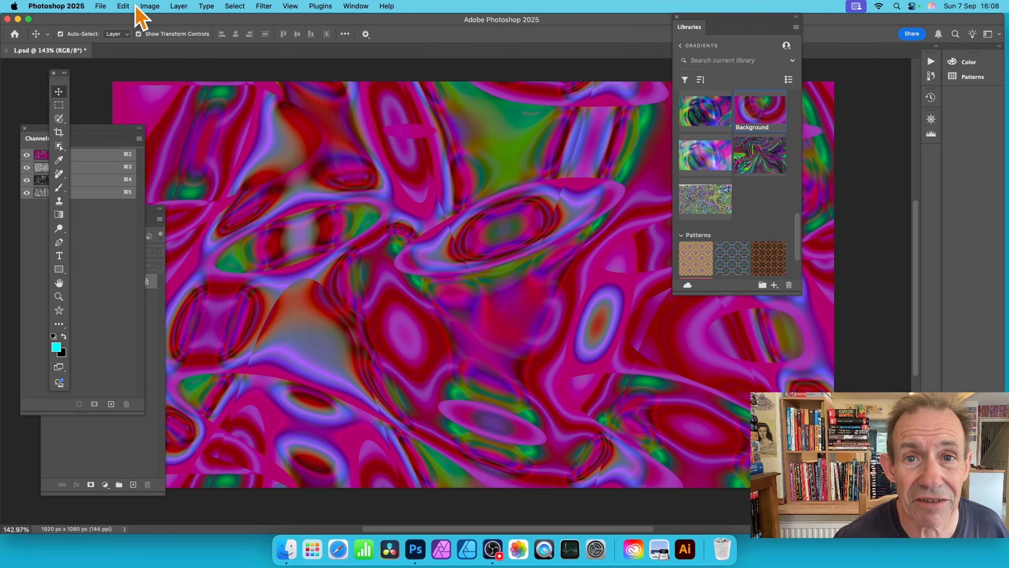
left_click(123, 6)
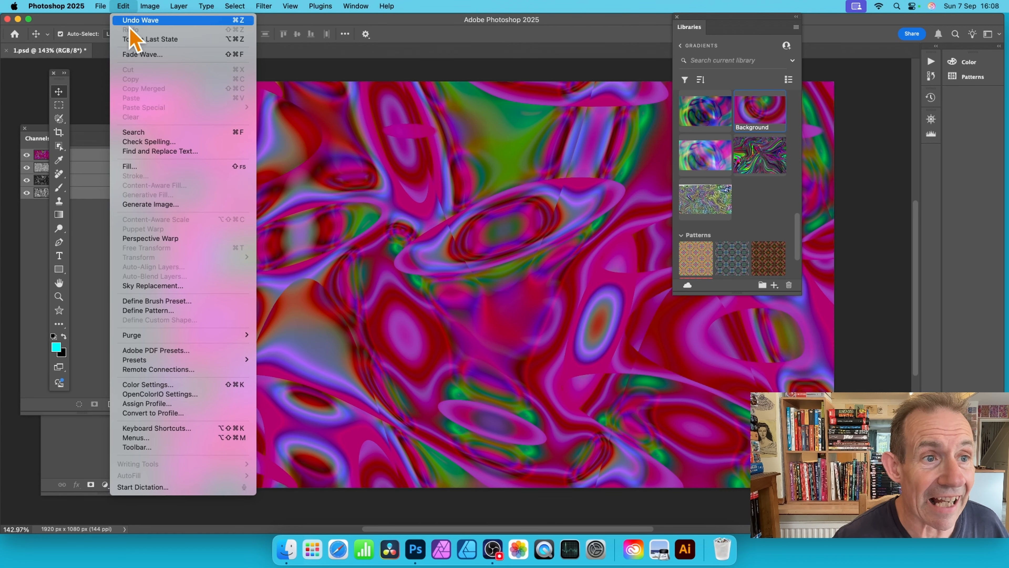
left_click(139, 56)
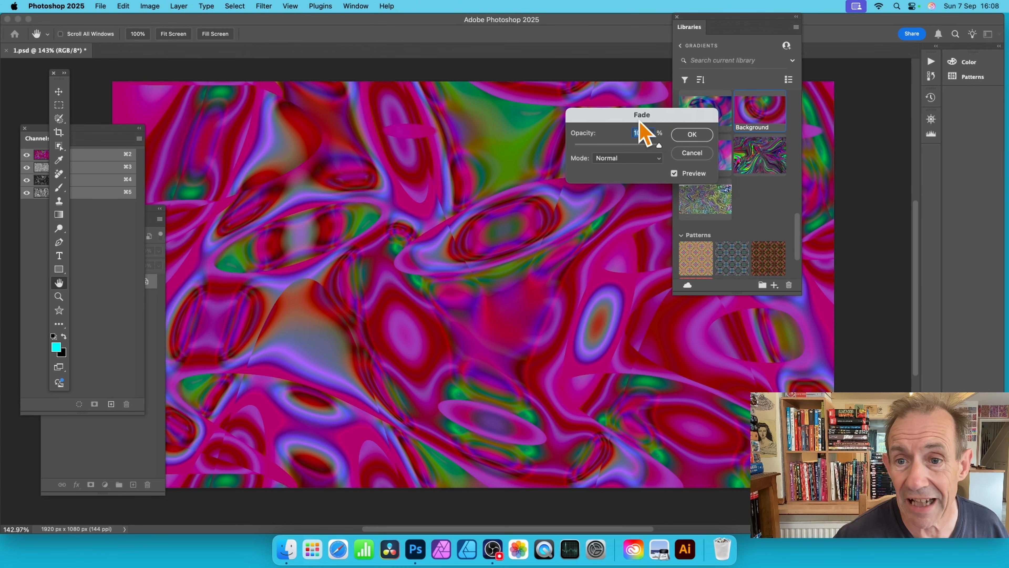
left_click_drag(647, 116, 445, 105)
Step: Preview the Darken, Multiply and Overlay blend modes for fading the Wave filter
left_click(433, 144)
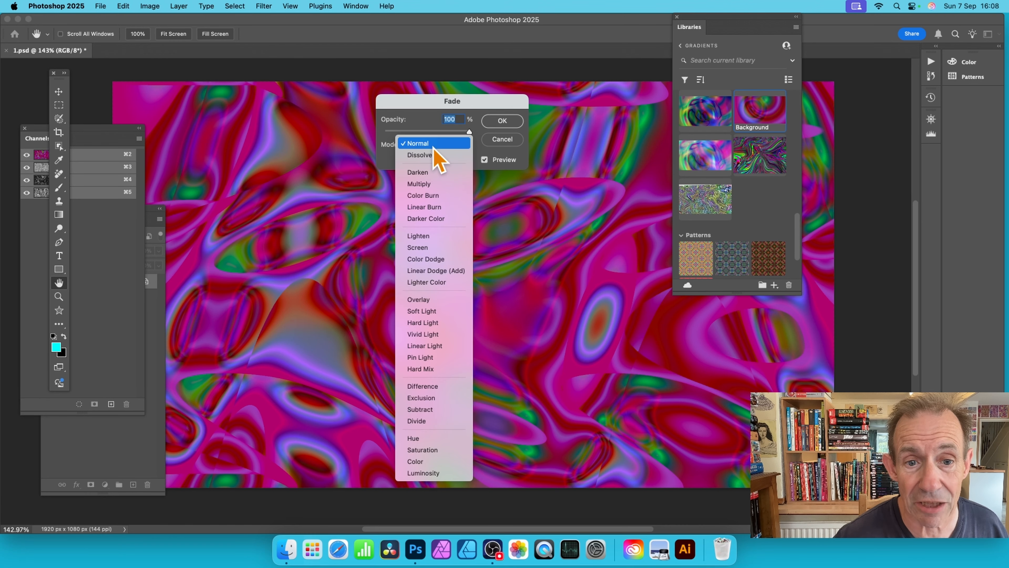
left_click(431, 173)
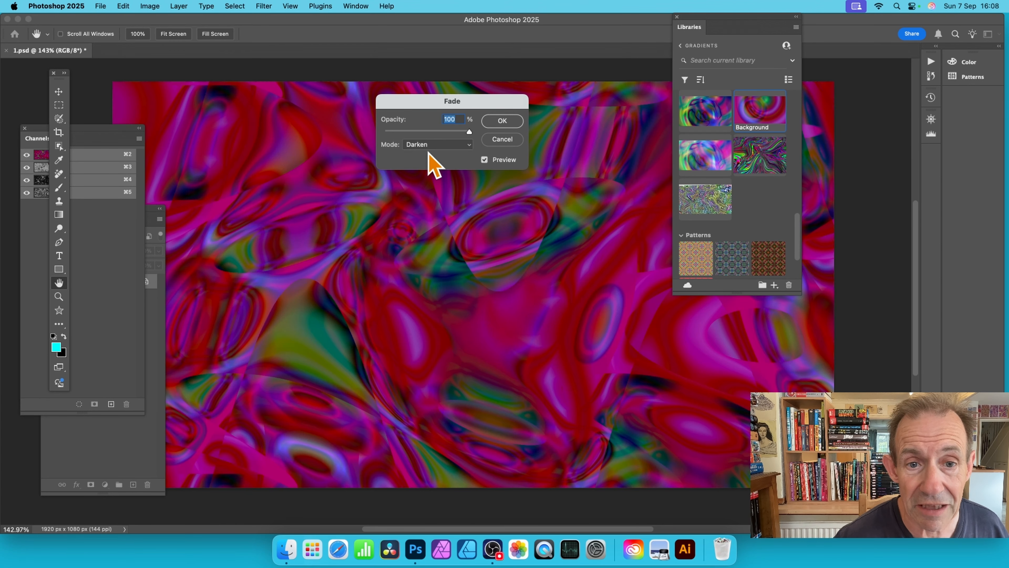
left_click(434, 146)
left_click(439, 166)
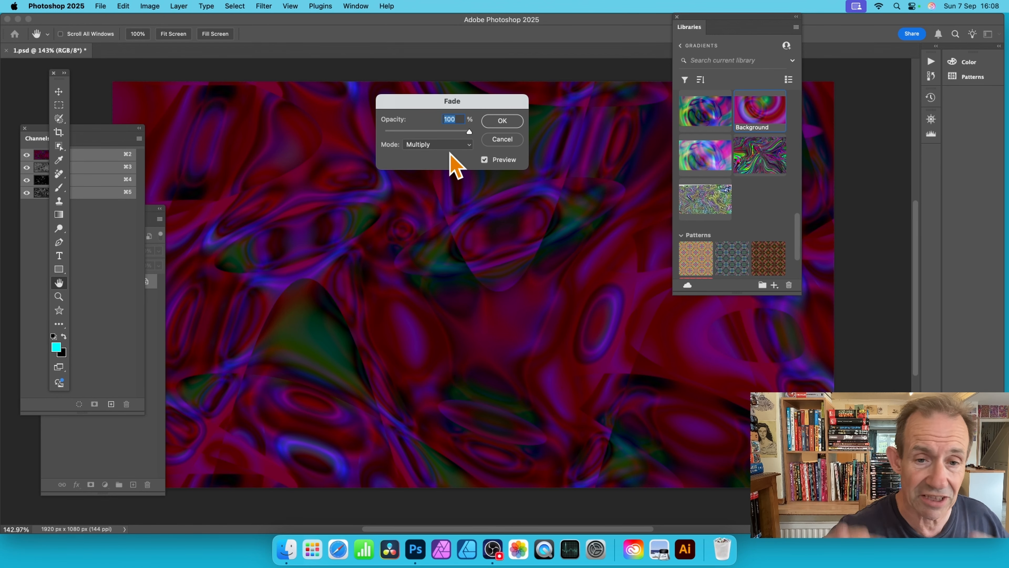
left_click(445, 144)
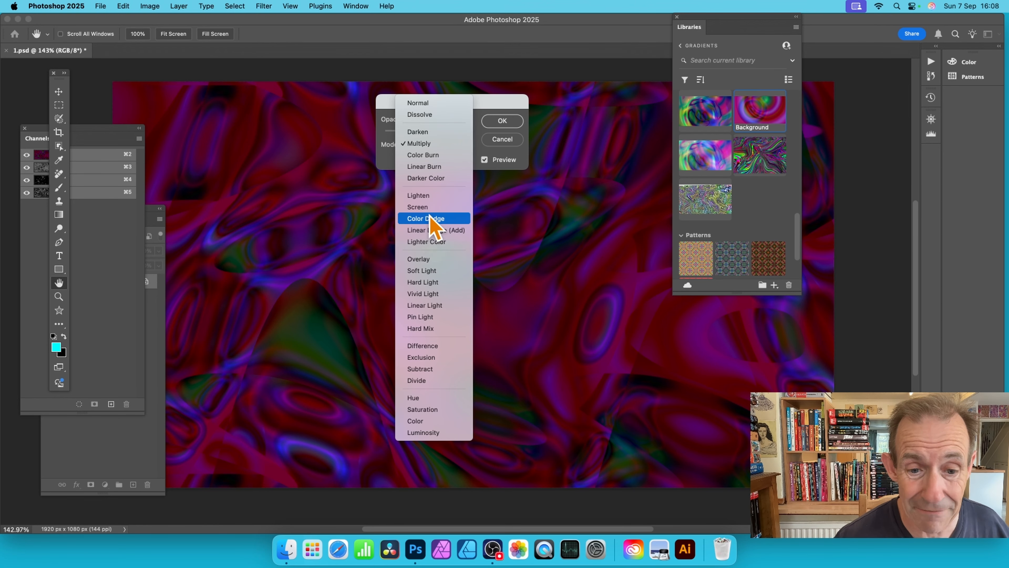
left_click(443, 259)
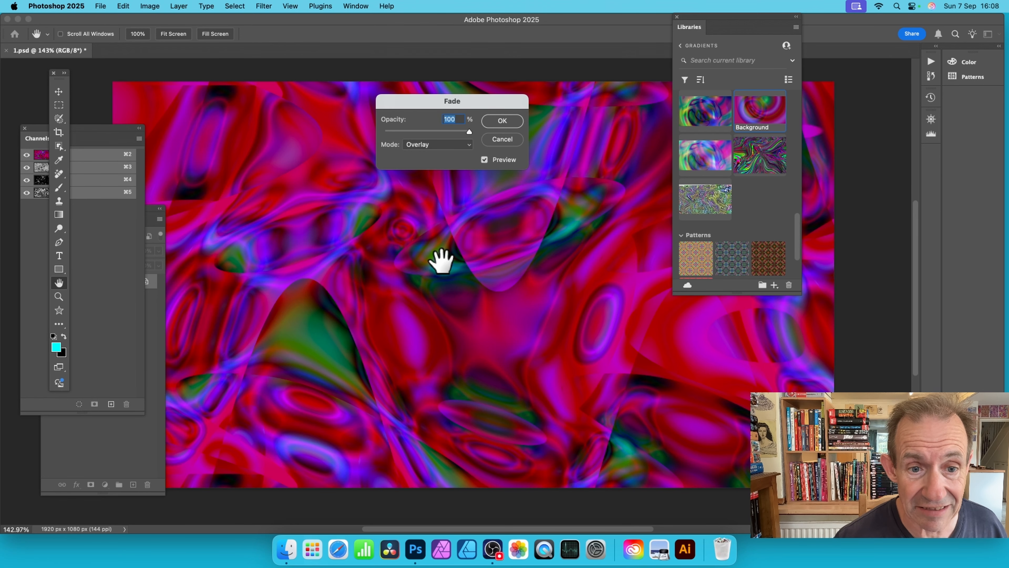
Step: Compare the Difference and Exclusion modes, and fade the Wave filter using Difference at 100% opacity
left_click(455, 147)
left_click(433, 230)
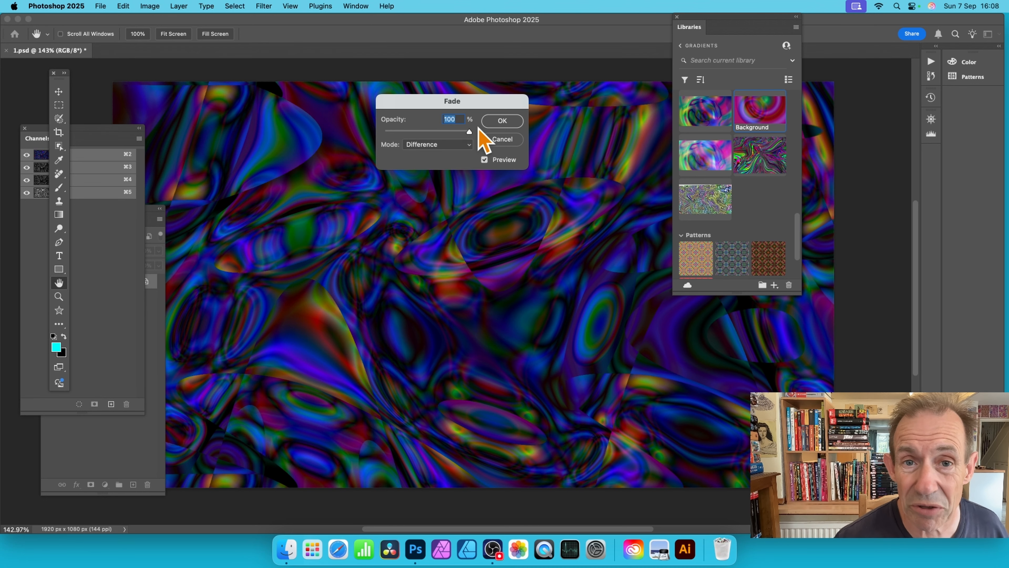
left_click(435, 145)
left_click(431, 156)
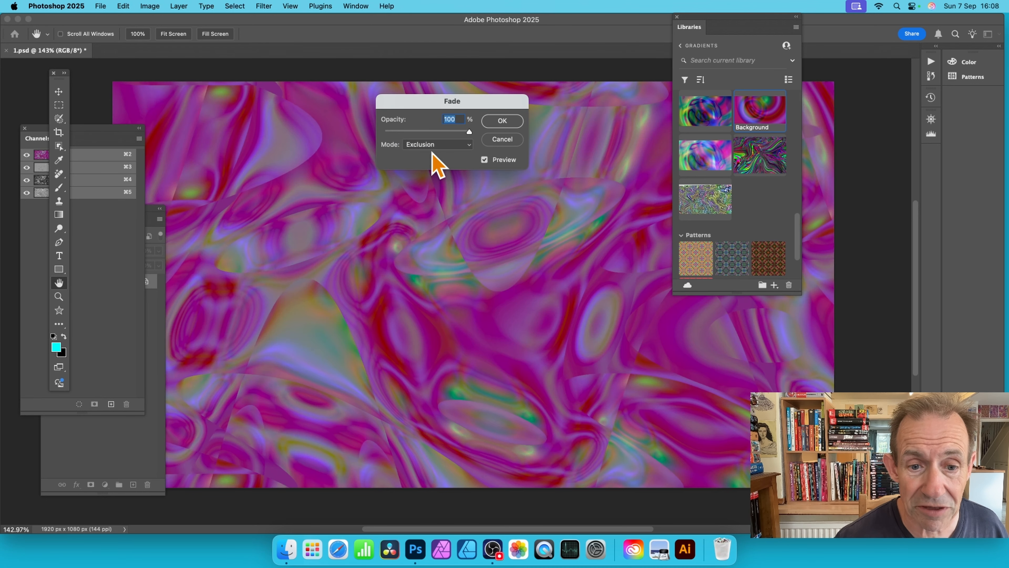
left_click(433, 148)
left_click(437, 136)
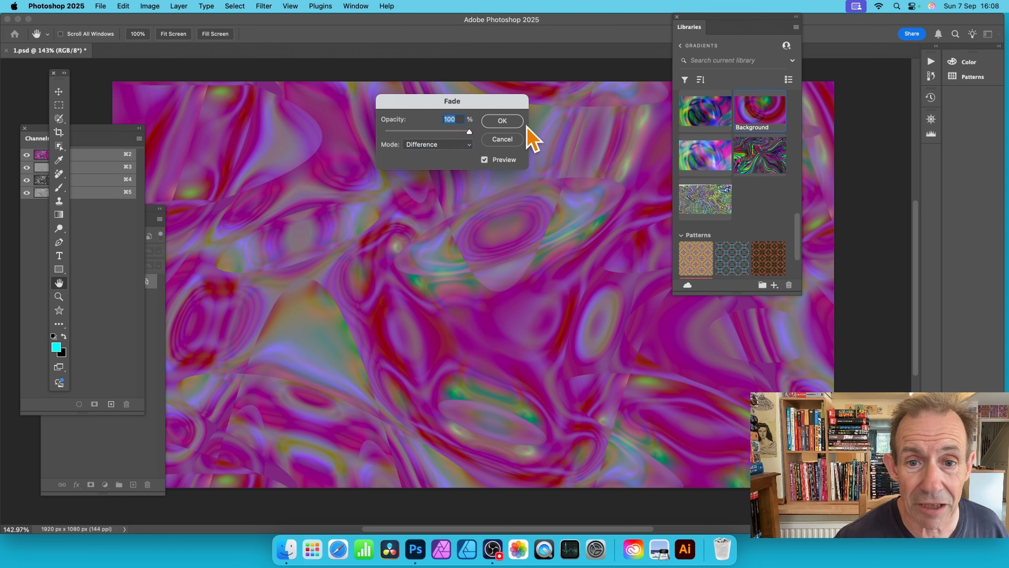
left_click(511, 121)
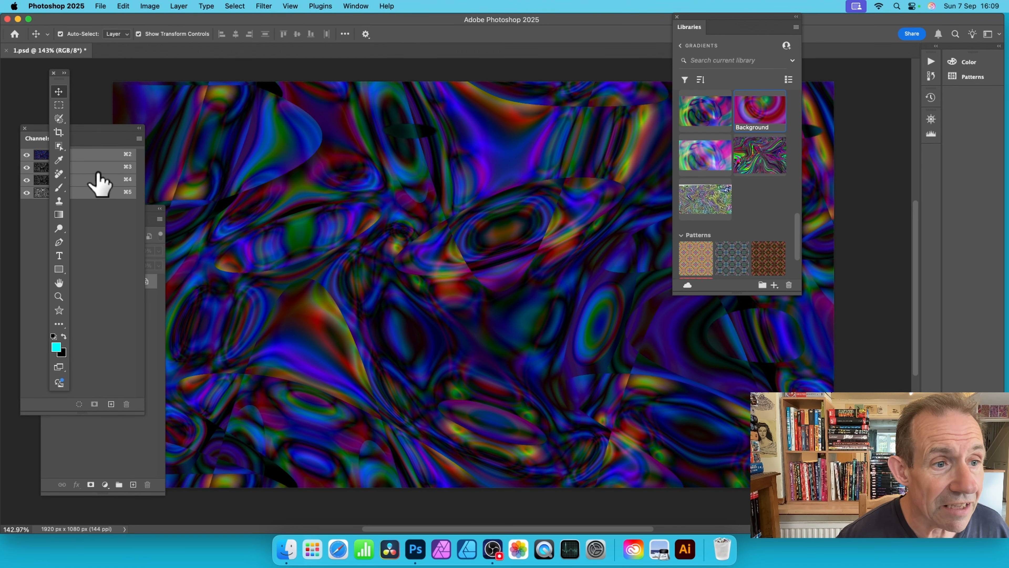
Step: Try inverting the colors of the Difference-blended artwork, and undo the inversion
left_click(159, 6)
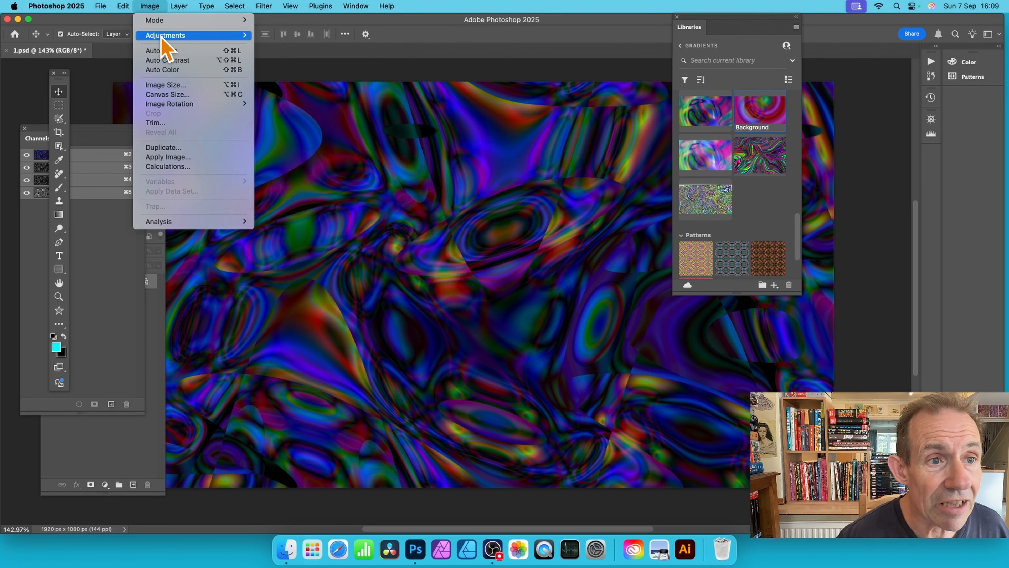
mouse_move(160, 37)
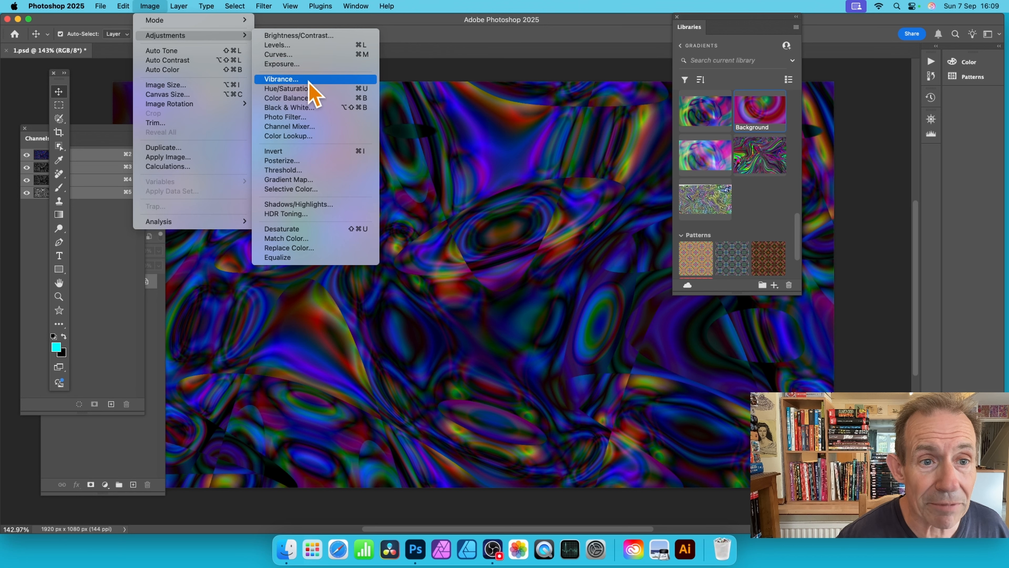
left_click(293, 154)
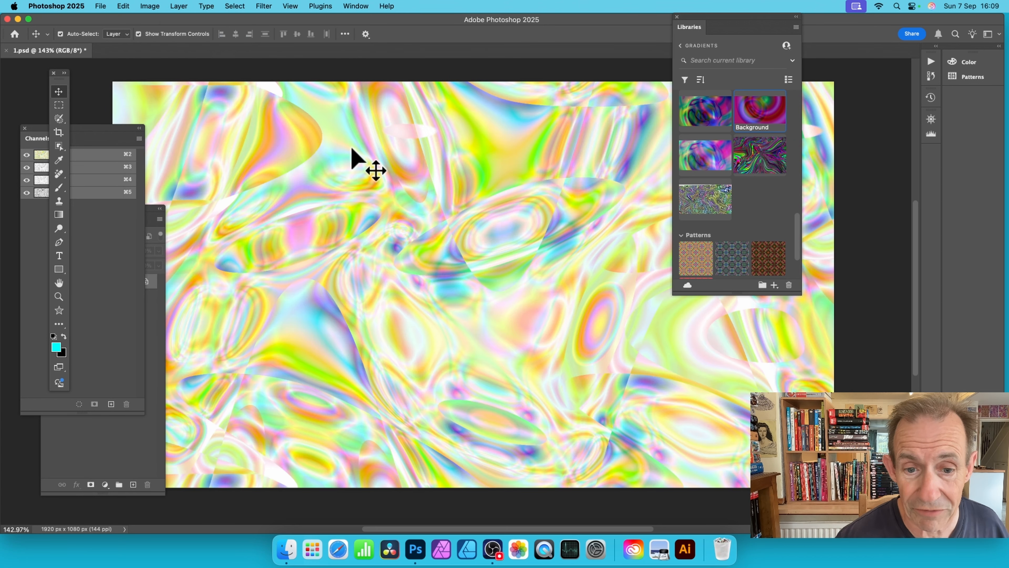
key("super+z")
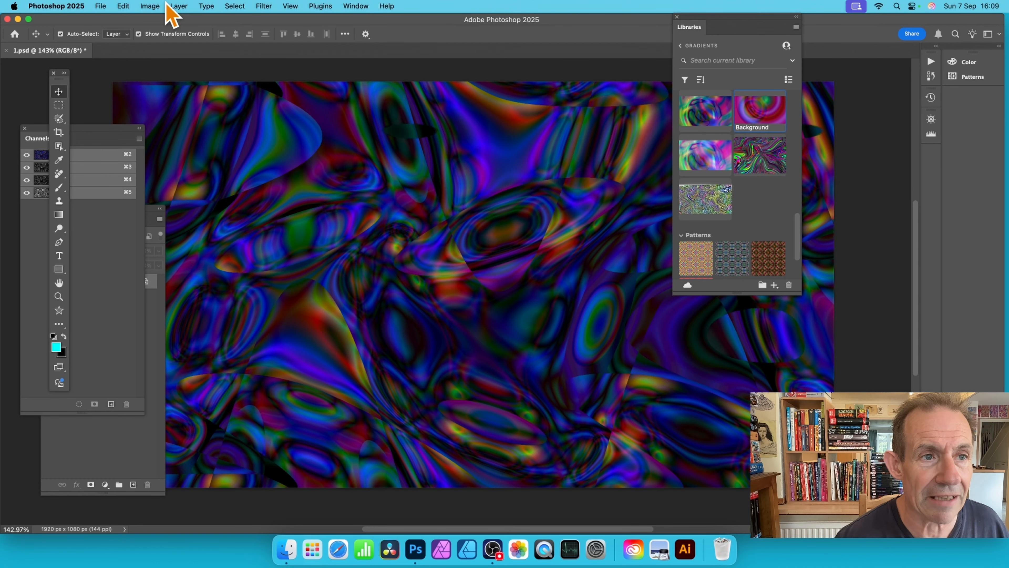
Step: Apply Auto Contrast to the dark Difference-blended artwork
left_click(150, 6)
left_click(165, 60)
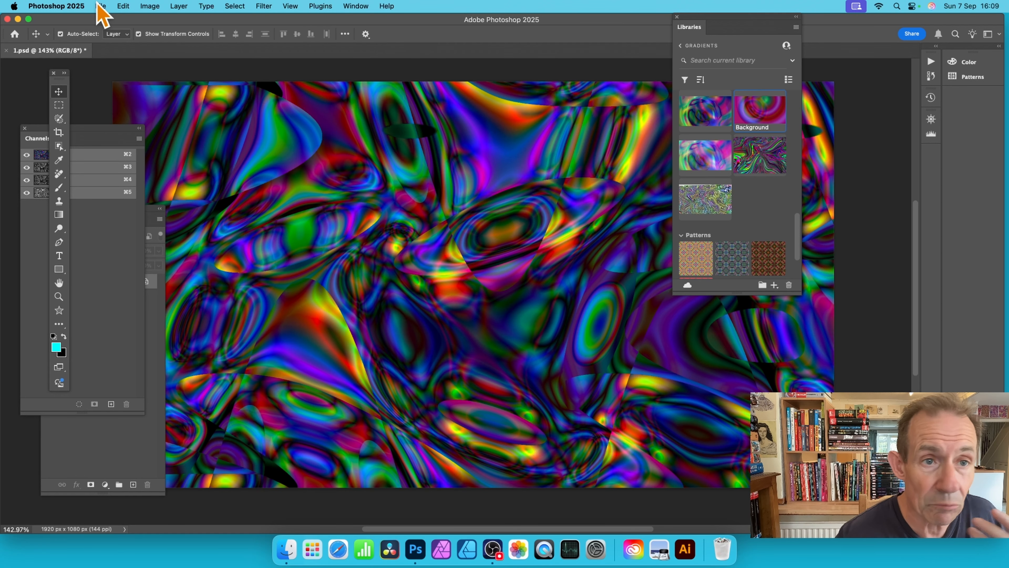
Step: Apply the Oil Paint filter twice in a row to the dark Difference-blended artwork
left_click(264, 6)
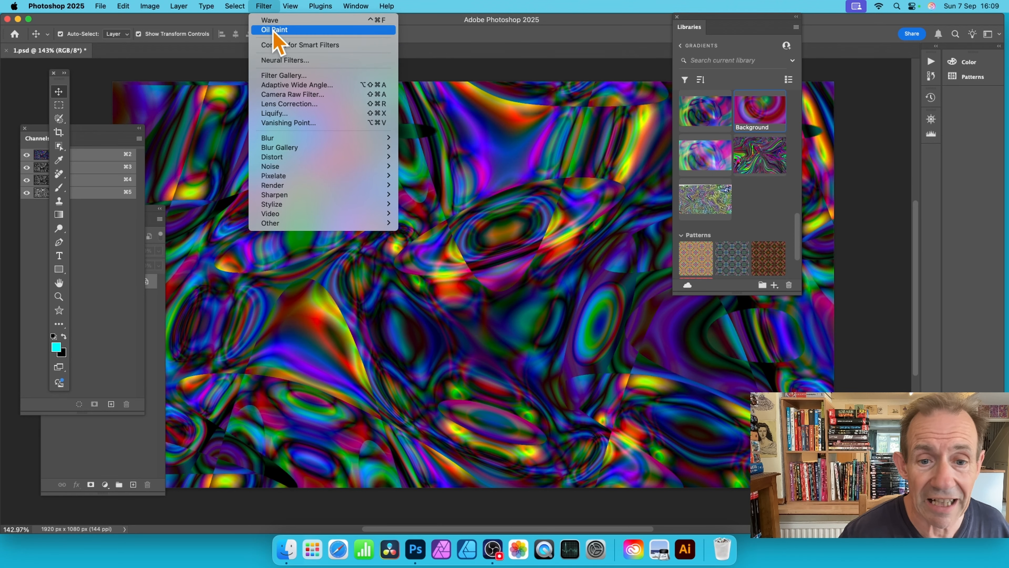
left_click(274, 30)
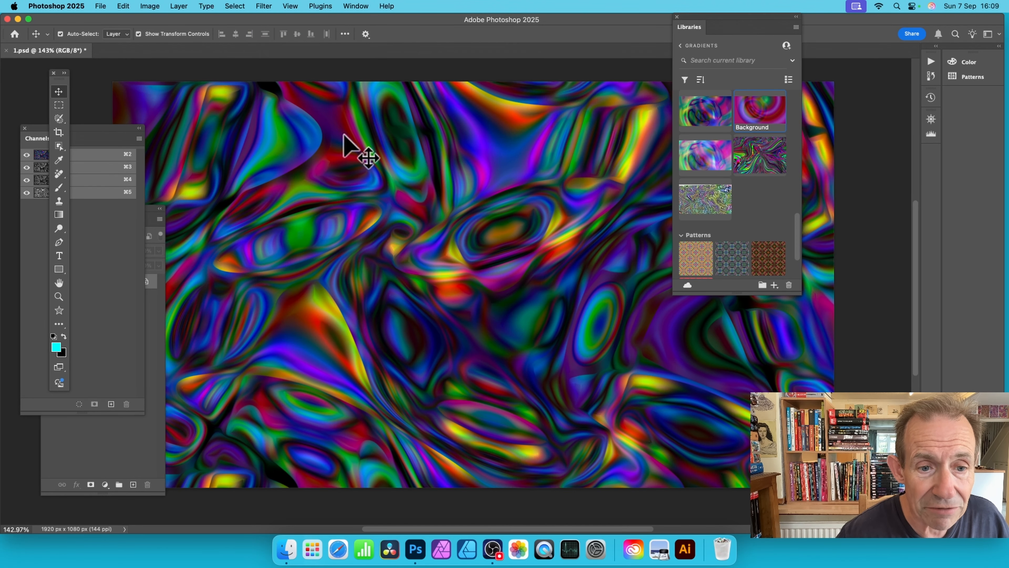
left_click(263, 6)
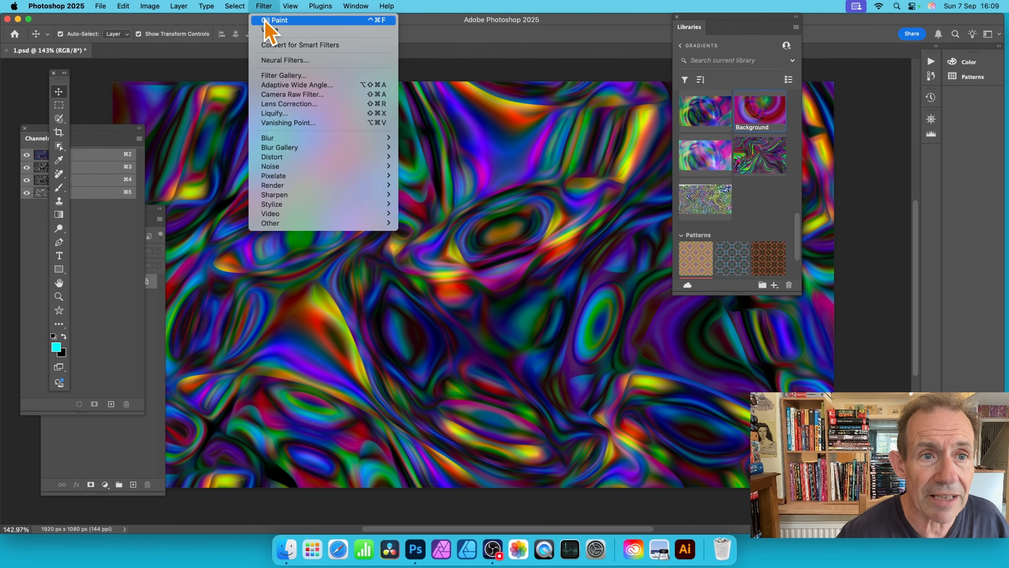
left_click(272, 20)
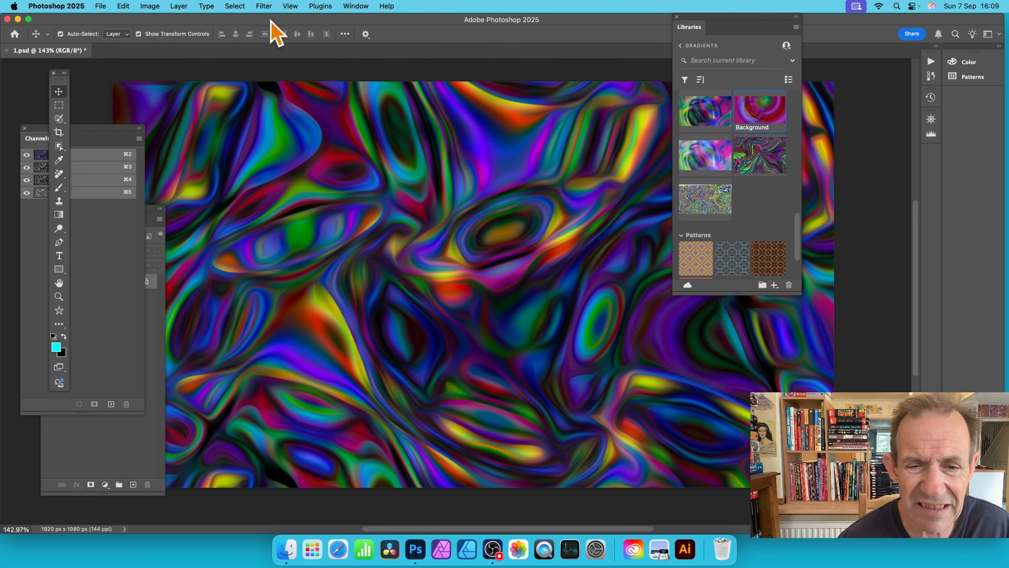
Step: Adjust the artwork's Levels with the RGB input highlights at 177 and the midtones at 0.76
left_click(150, 6)
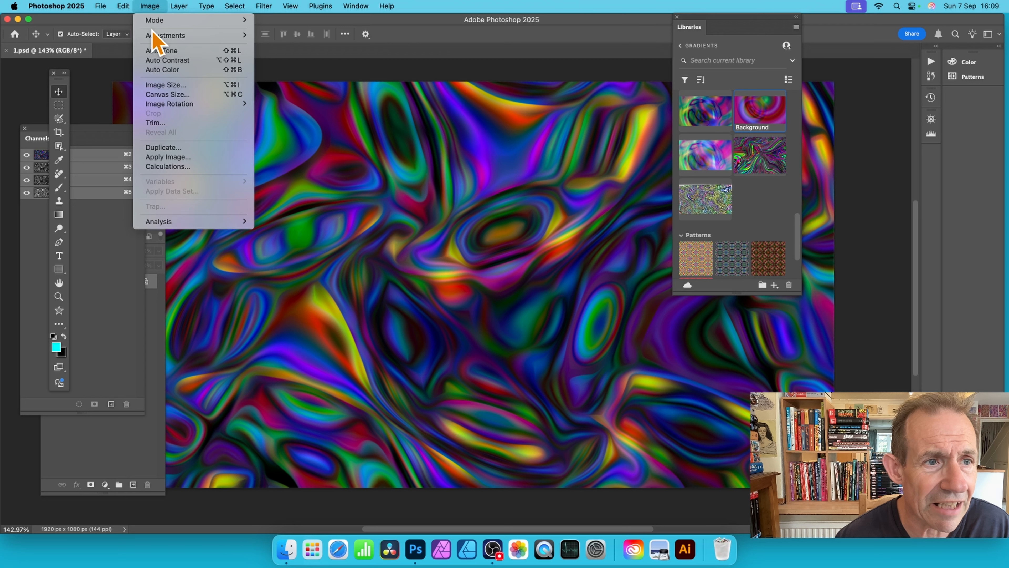
mouse_move(154, 37)
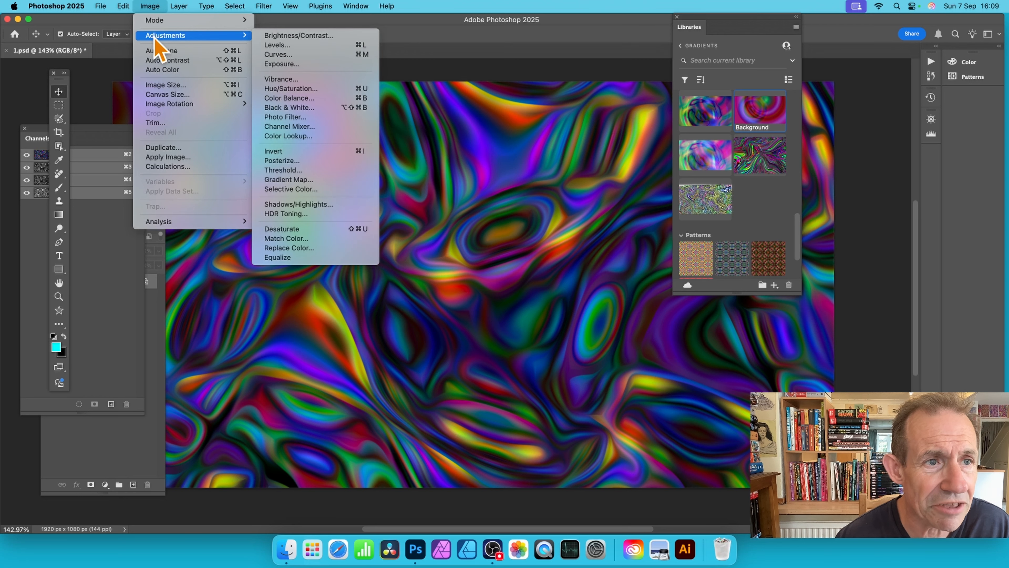
left_click(297, 50)
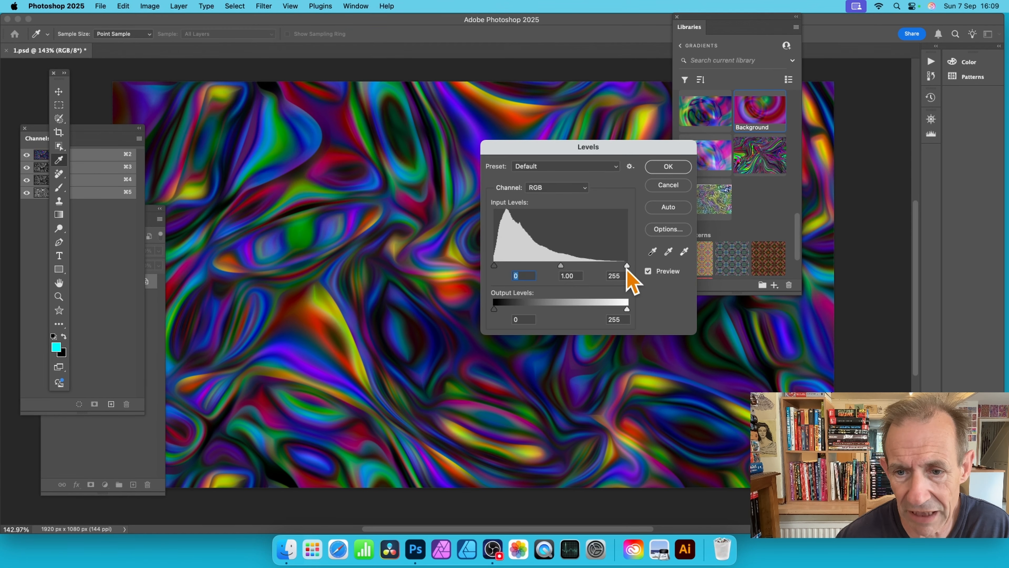
left_click_drag(627, 266, 587, 266)
left_click(547, 266)
left_click(547, 266)
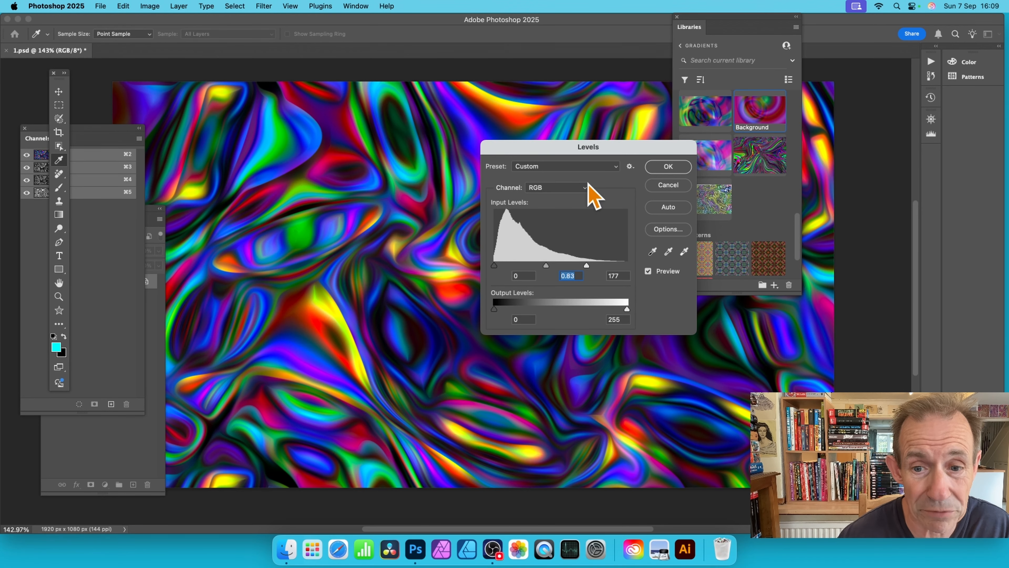
left_click_drag(545, 266, 550, 269)
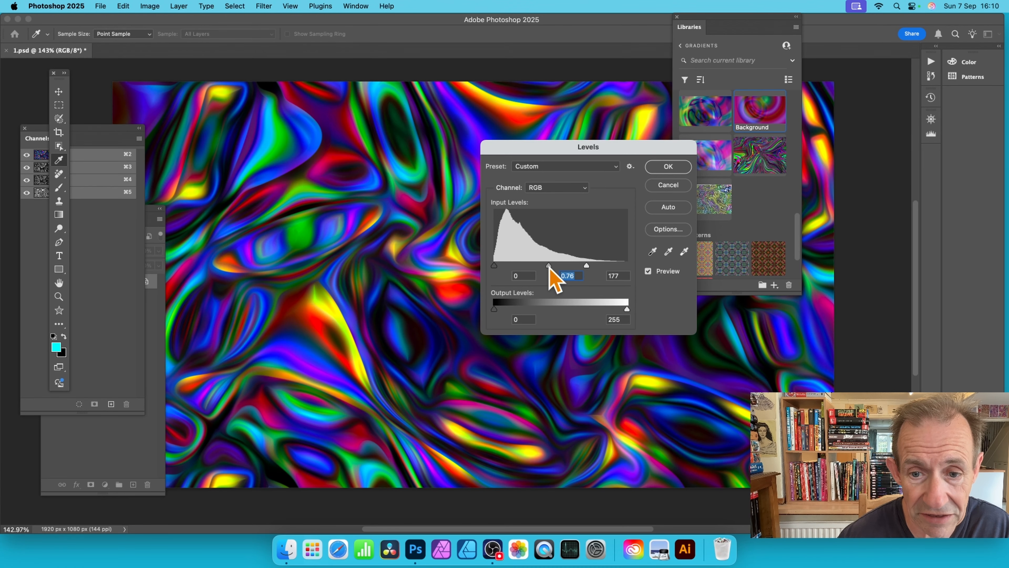
left_click(668, 167)
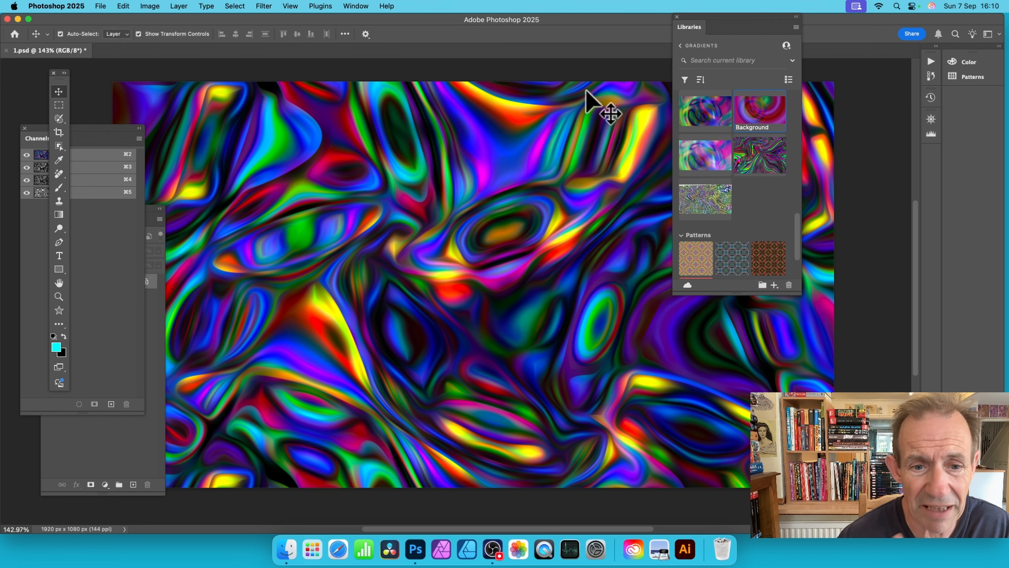
key("v")
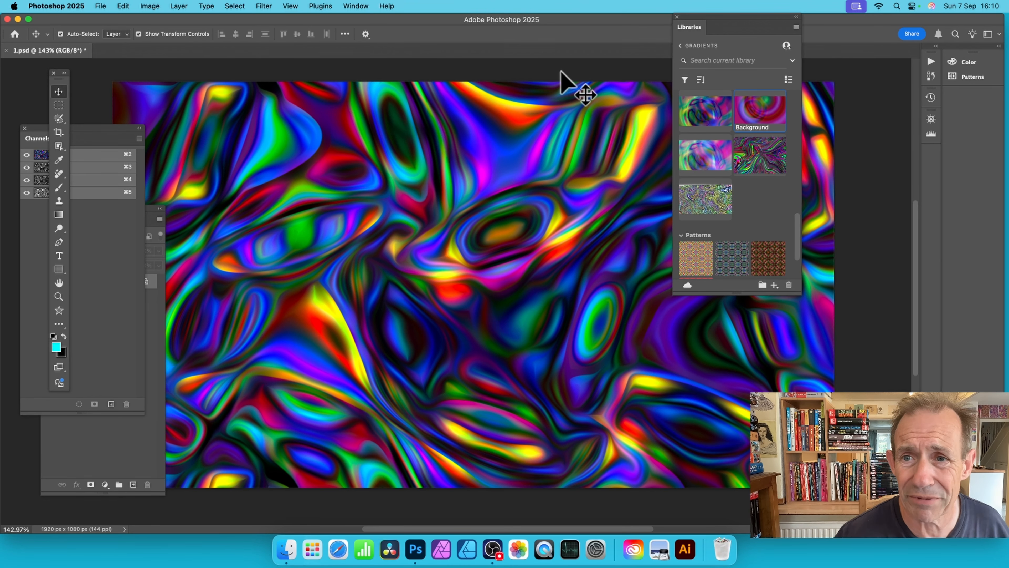
Step: Add the current artwork to the Gradients library as a graphic
left_click_drag(721, 19, 686, 37)
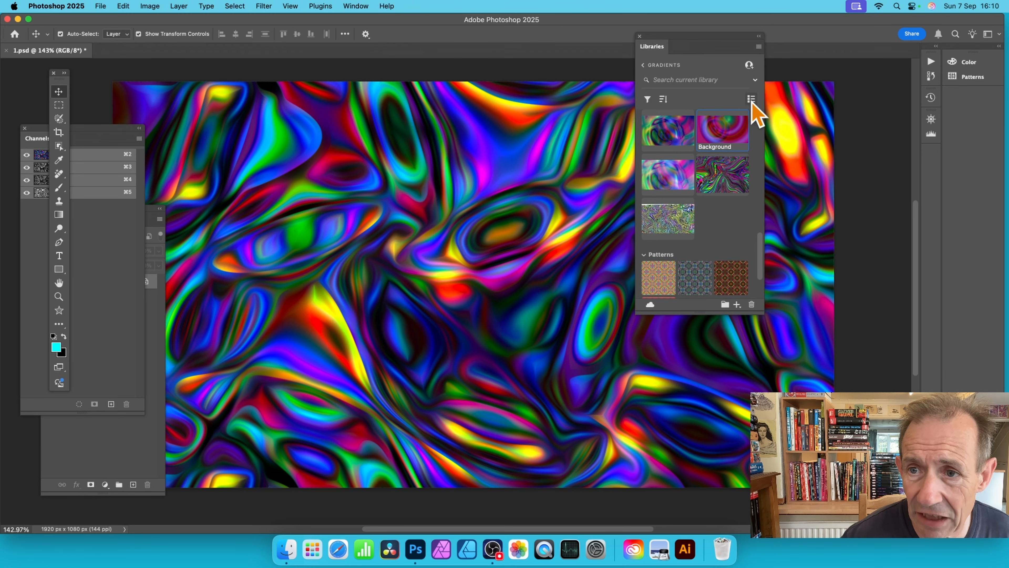
left_click(736, 305)
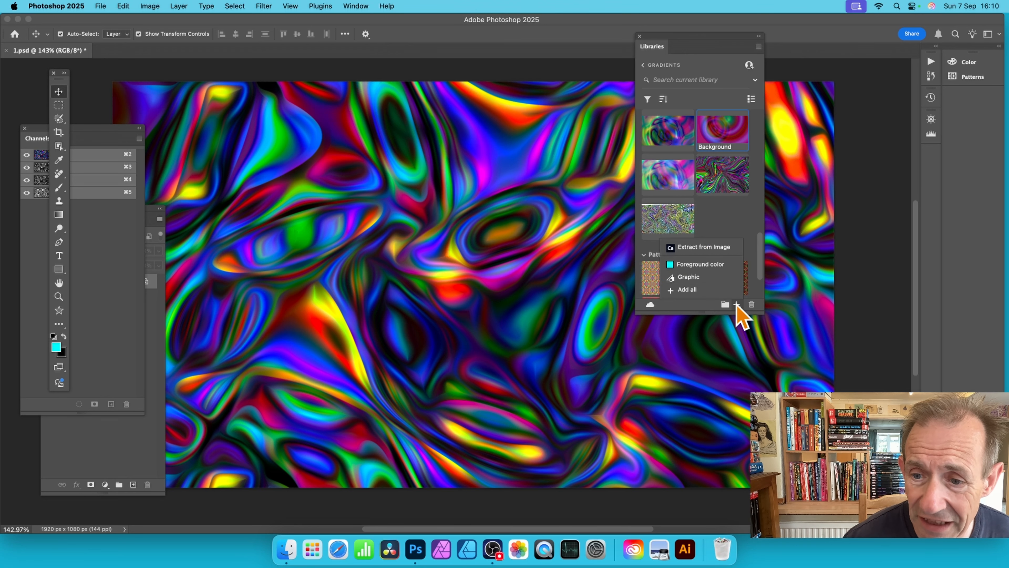
left_click(699, 278)
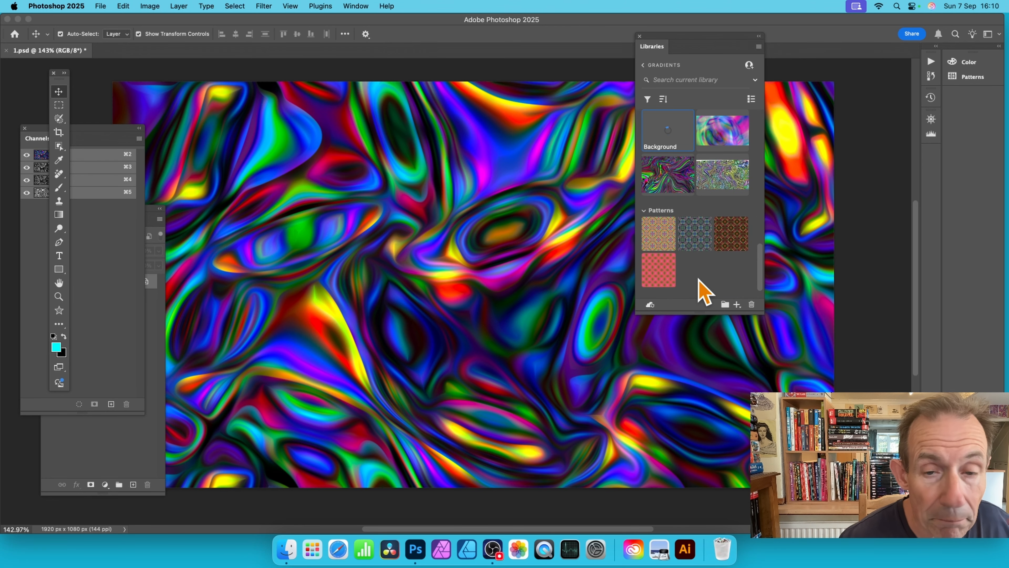
Step: Extract a gradient with 12 stops from the artwork and save it to CC Libraries
left_click(737, 305)
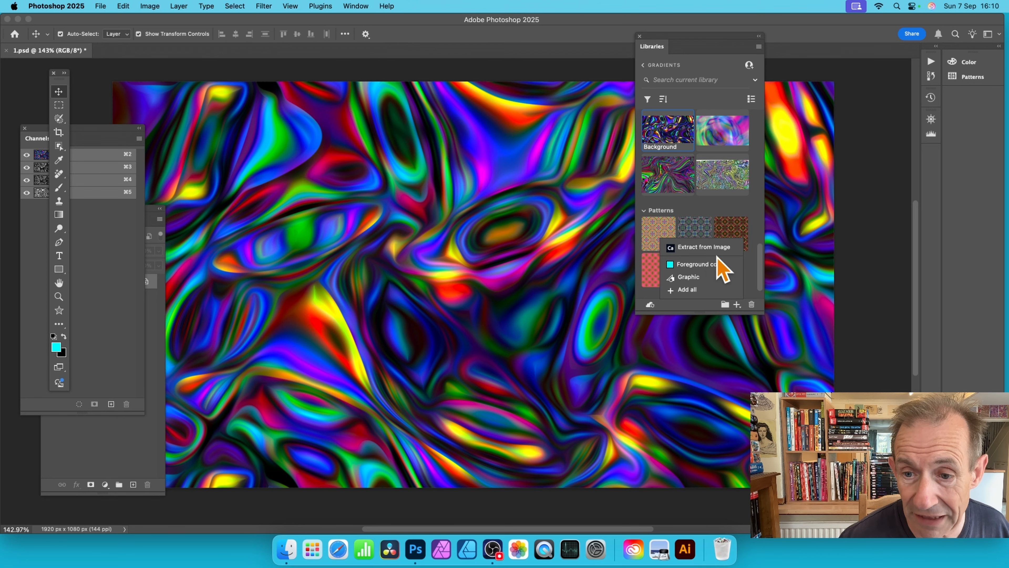
left_click(704, 247)
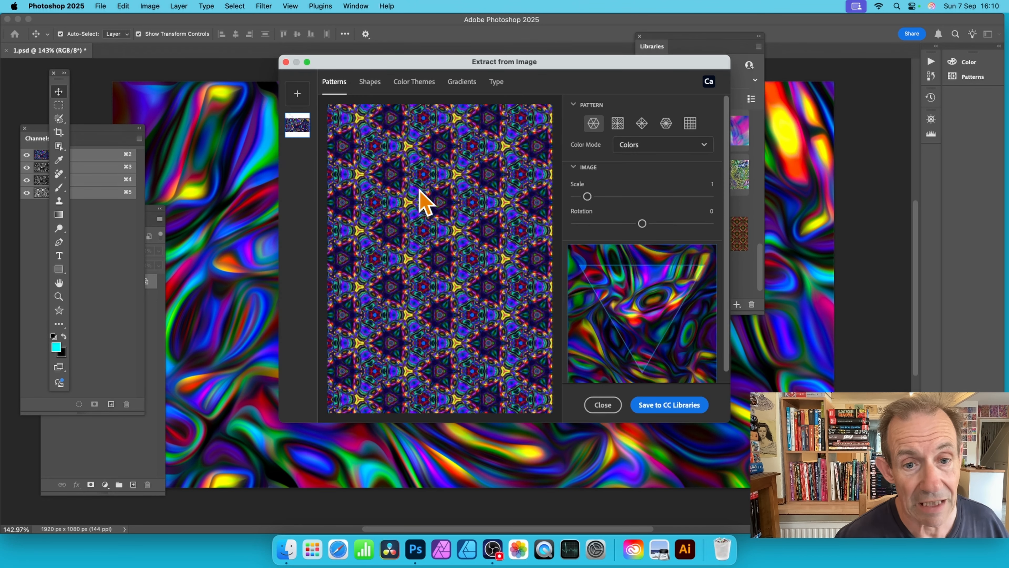
left_click(461, 83)
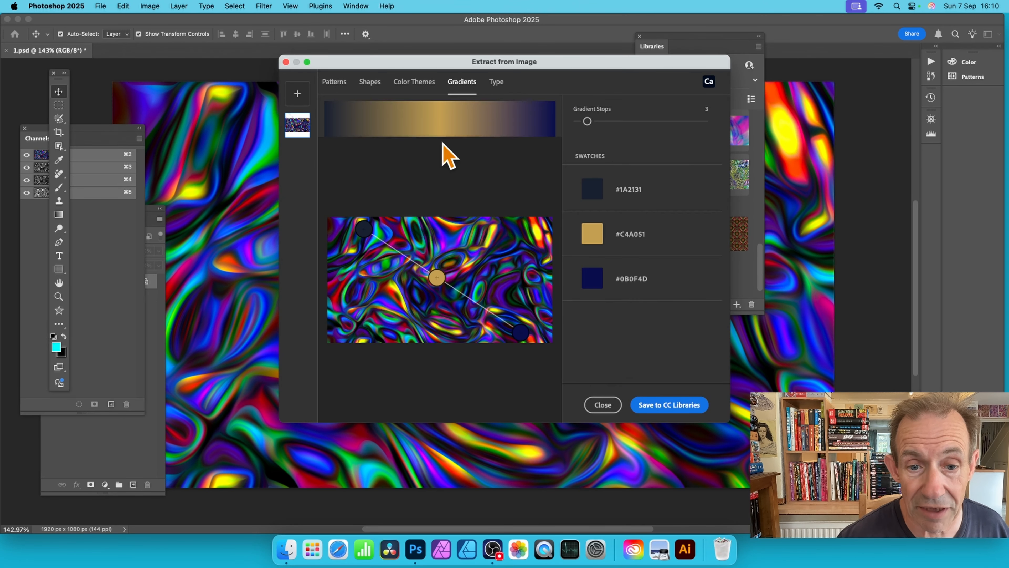
left_click_drag(433, 276, 454, 275)
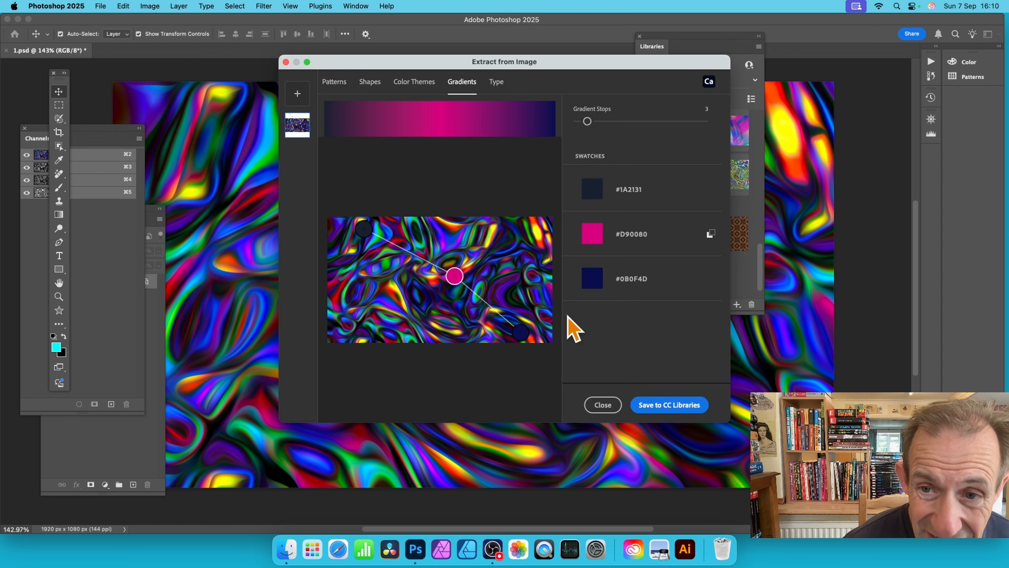
left_click_drag(587, 121, 675, 121)
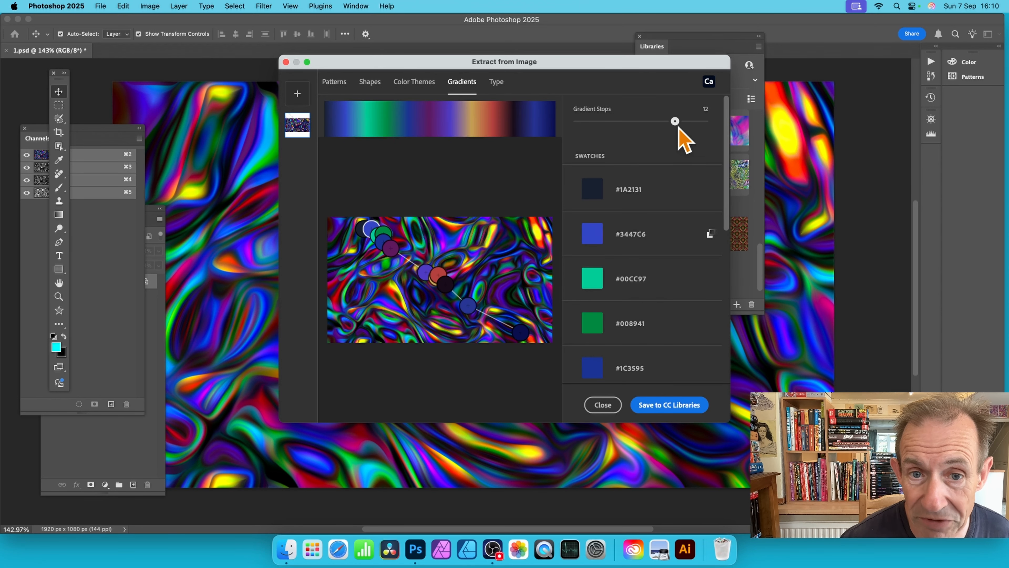
scroll(644, 338, "down", 1)
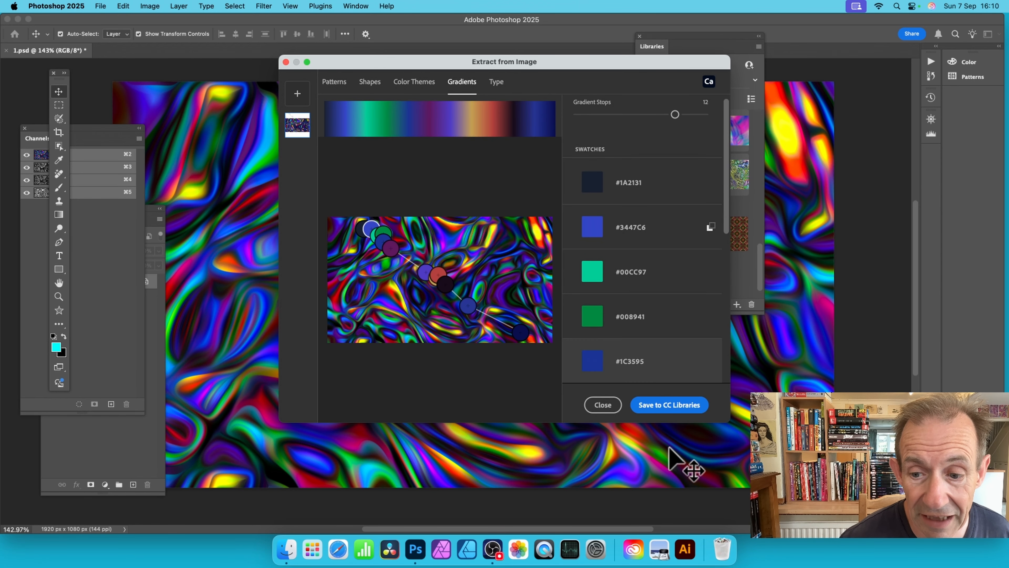
left_click(676, 409)
scroll(675, 382, "down", 2)
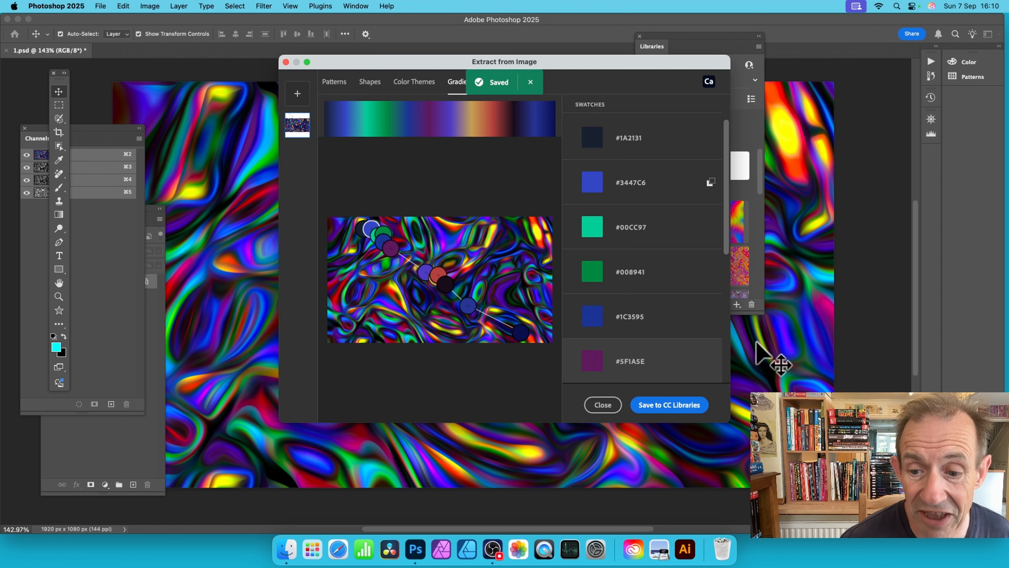
Step: Extract a diamond-type kaleidoscope pattern from the artwork's magenta and yellow area at scale 4.3 and save it to CC Libraries
left_click(335, 83)
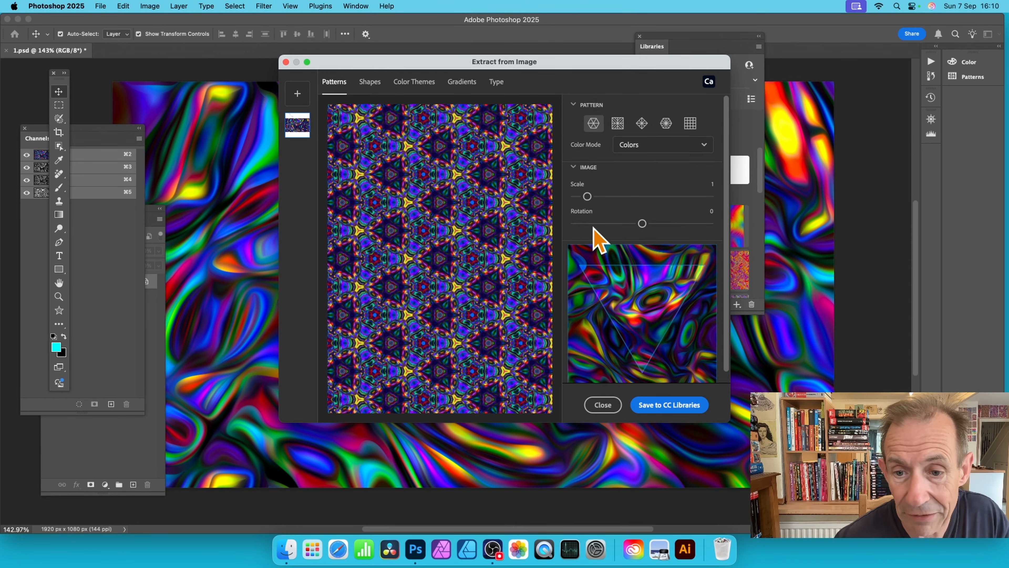
left_click_drag(588, 196, 632, 196)
scroll(648, 297, "down", 1)
left_click_drag(638, 280, 620, 261)
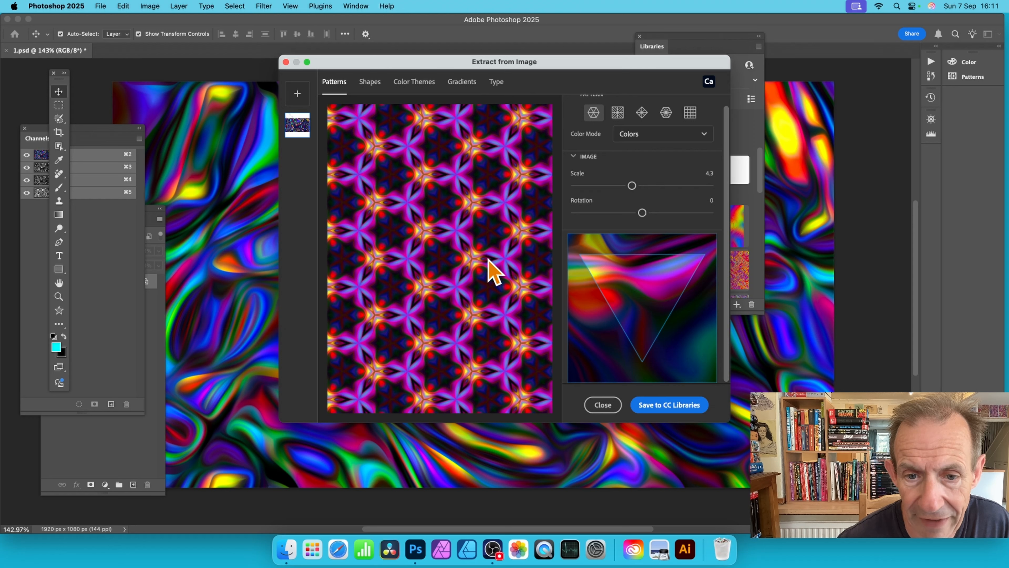
left_click(617, 112)
left_click(642, 113)
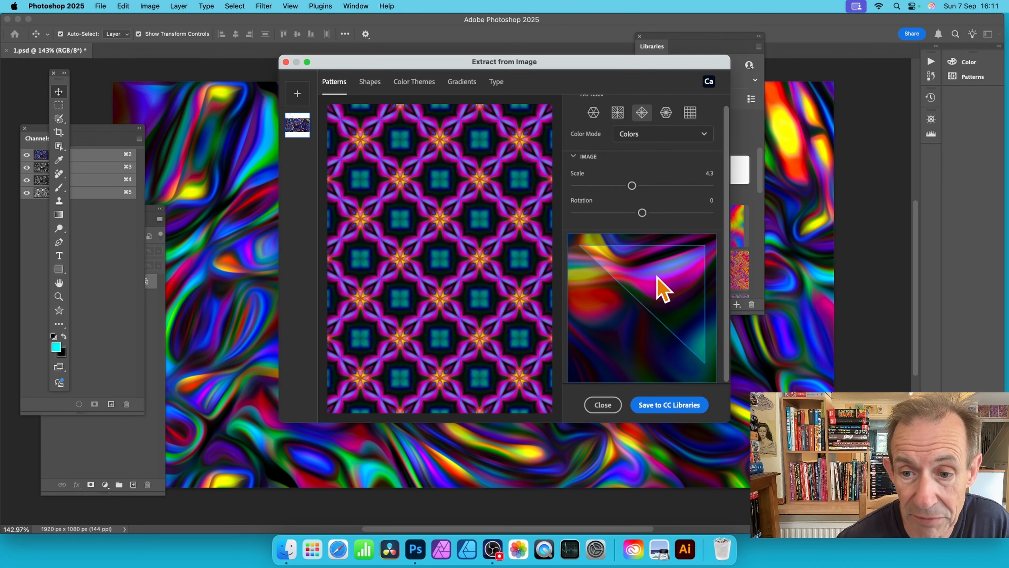
left_click_drag(655, 277, 657, 294)
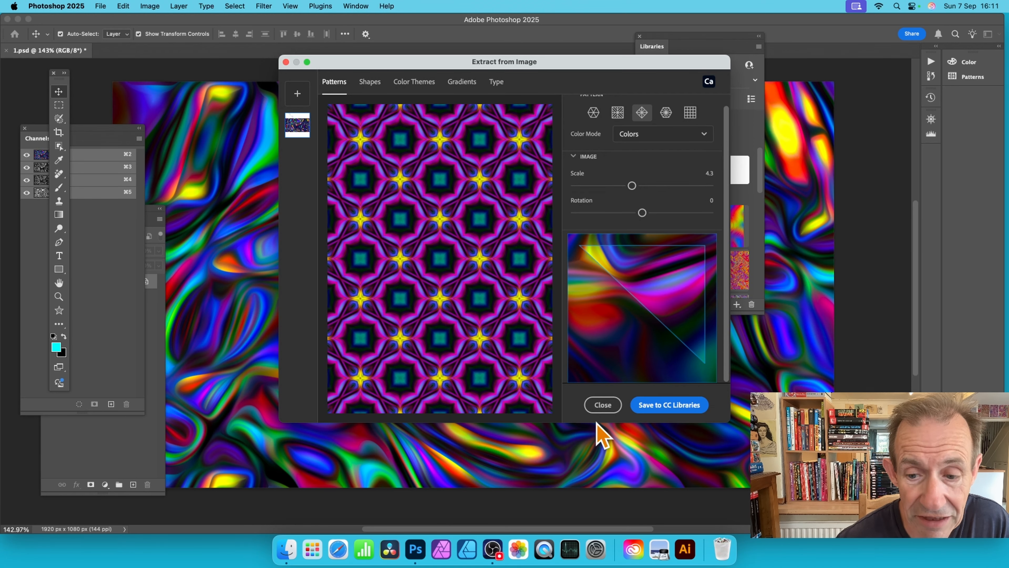
left_click(671, 404)
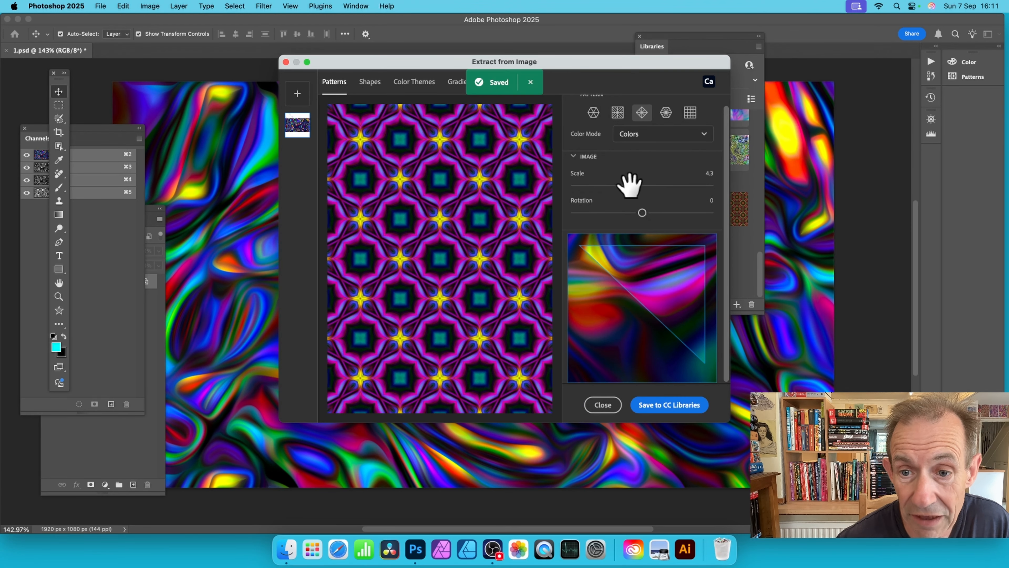
Step: Reduce the extracted pattern's scale to 2.1, save this variant to CC Libraries, and close the extraction window
left_click_drag(631, 185, 599, 198)
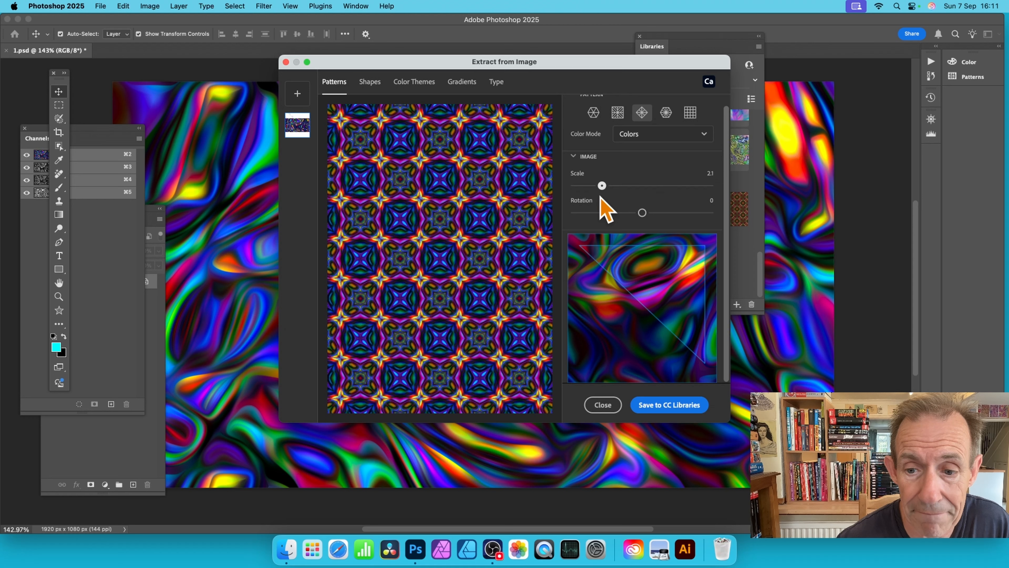
left_click(663, 404)
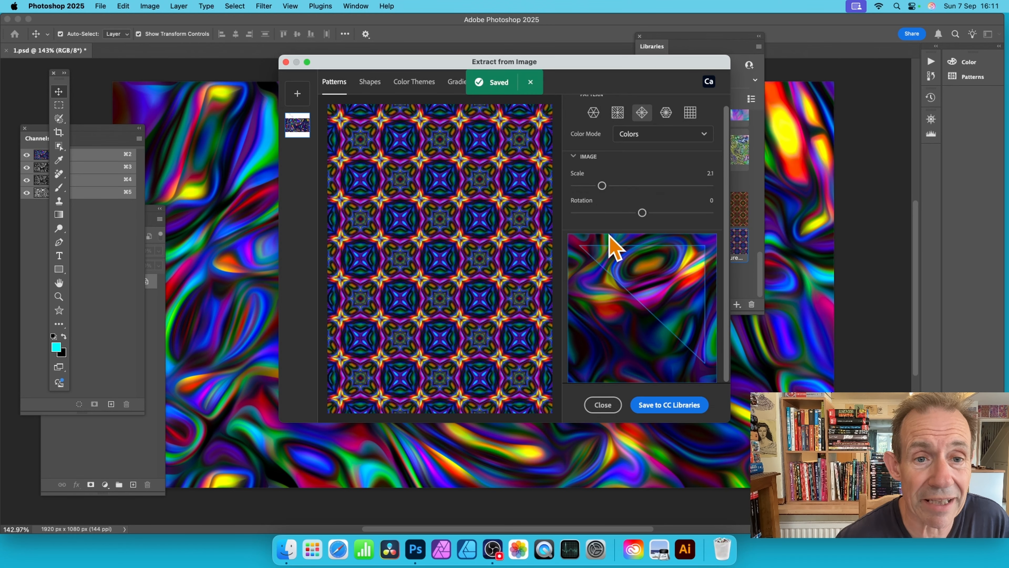
left_click(286, 62)
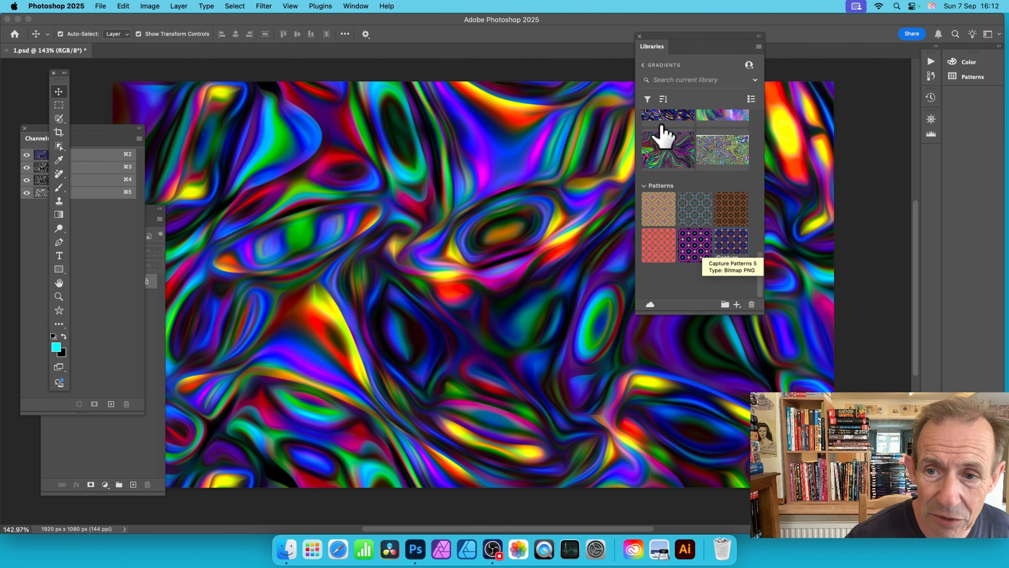
Step: Place the newest captured pattern from the library over the artwork as a pattern fill layer
scroll(692, 203, "up", 4)
scroll(711, 149, "down", 4)
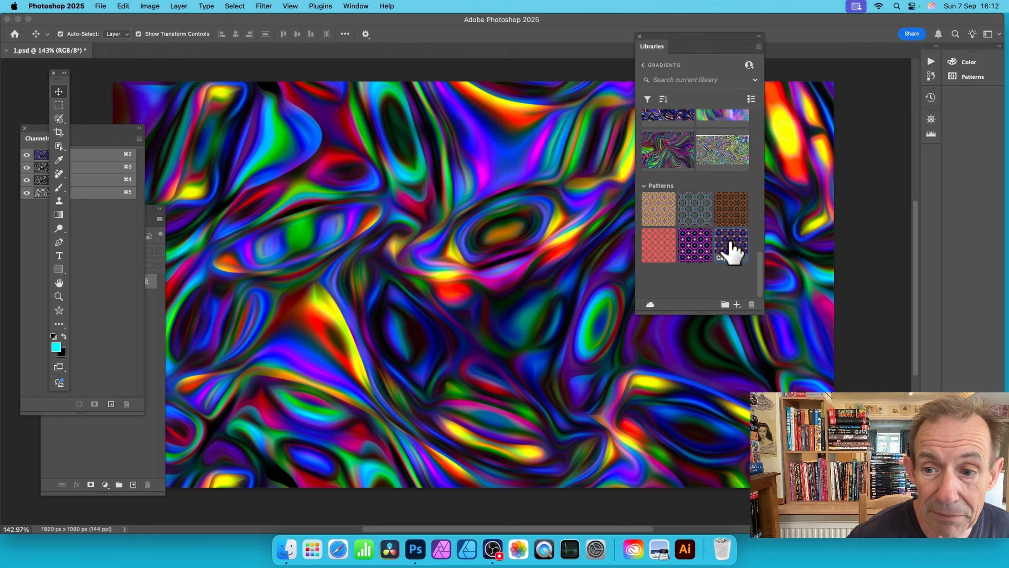
left_click_drag(731, 250, 521, 239)
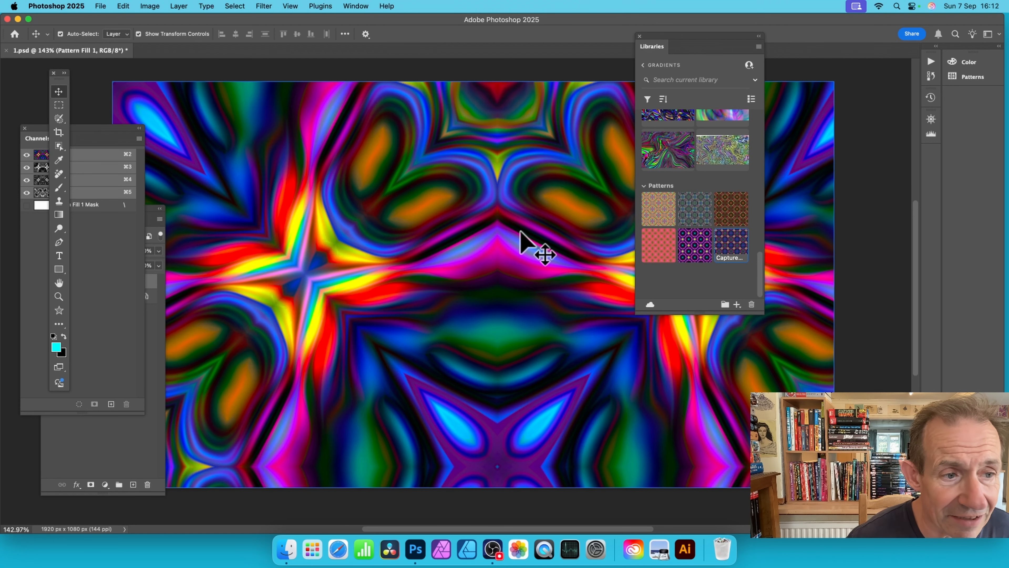
Step: Bring the layer list clear of the other panels and set the pattern fill layer's scale to 25%
left_click(158, 323)
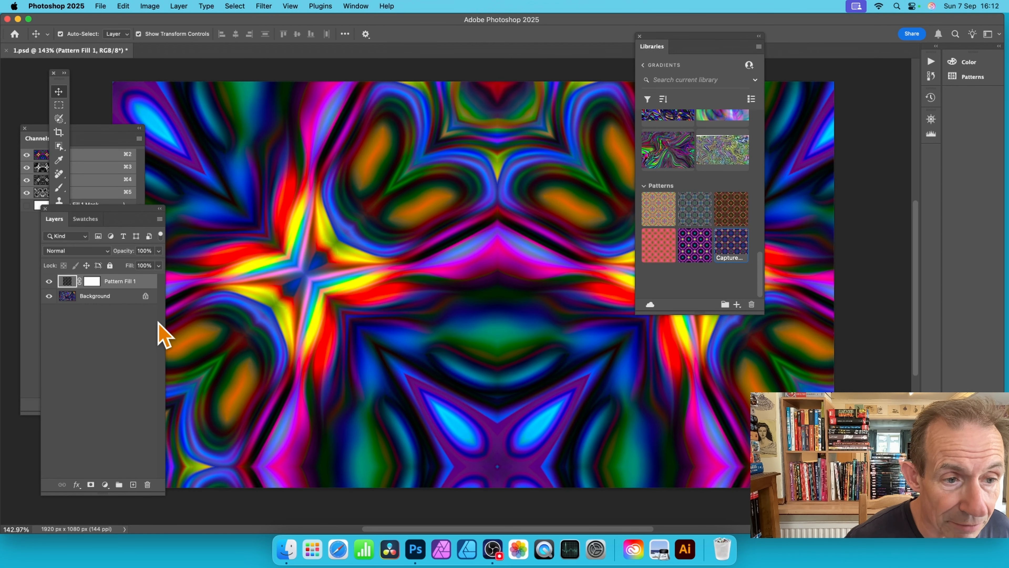
left_click_drag(107, 219, 212, 154)
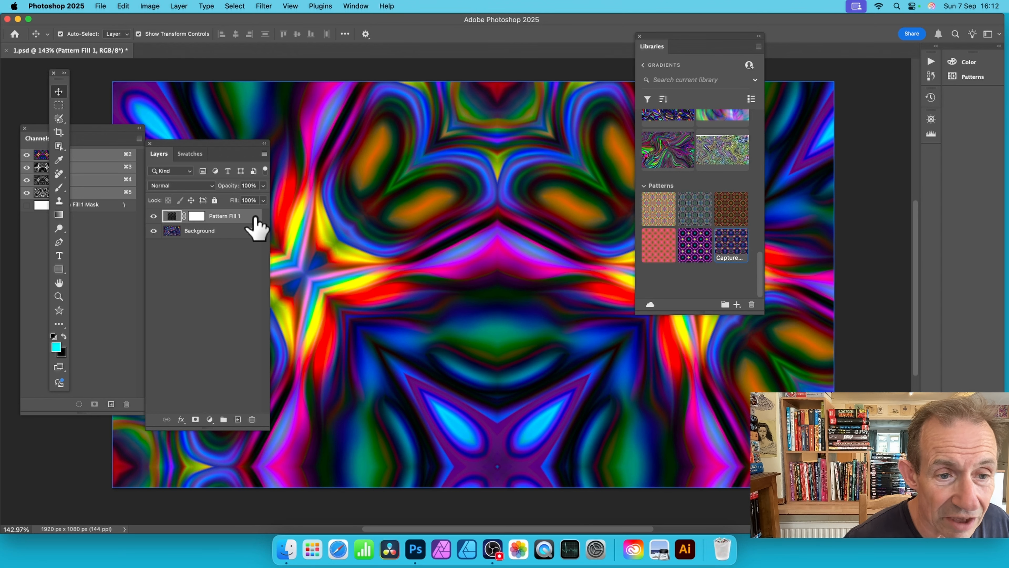
double_click(172, 217)
left_click_drag(463, 201, 355, 226)
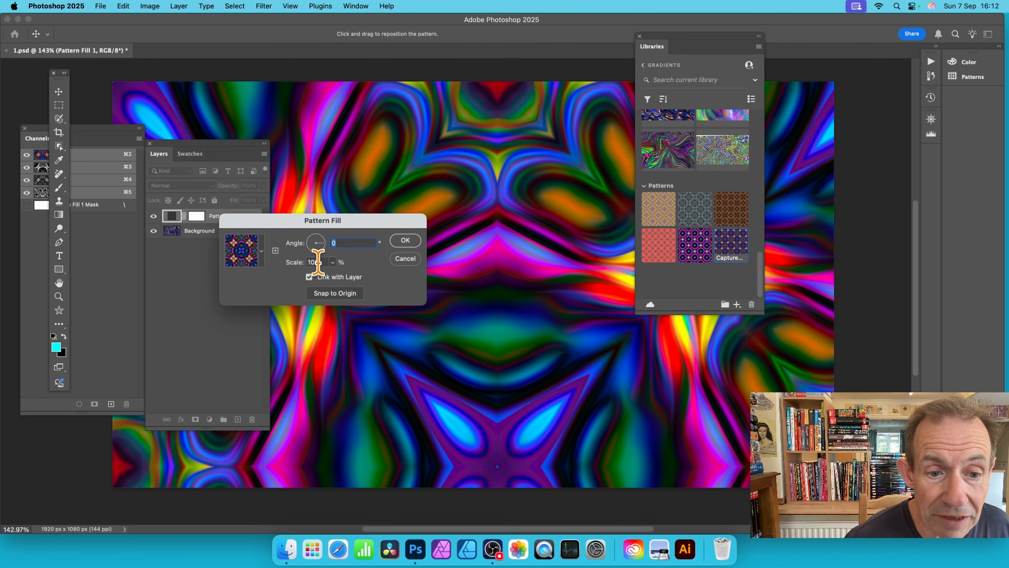
left_click_drag(323, 261, 268, 258)
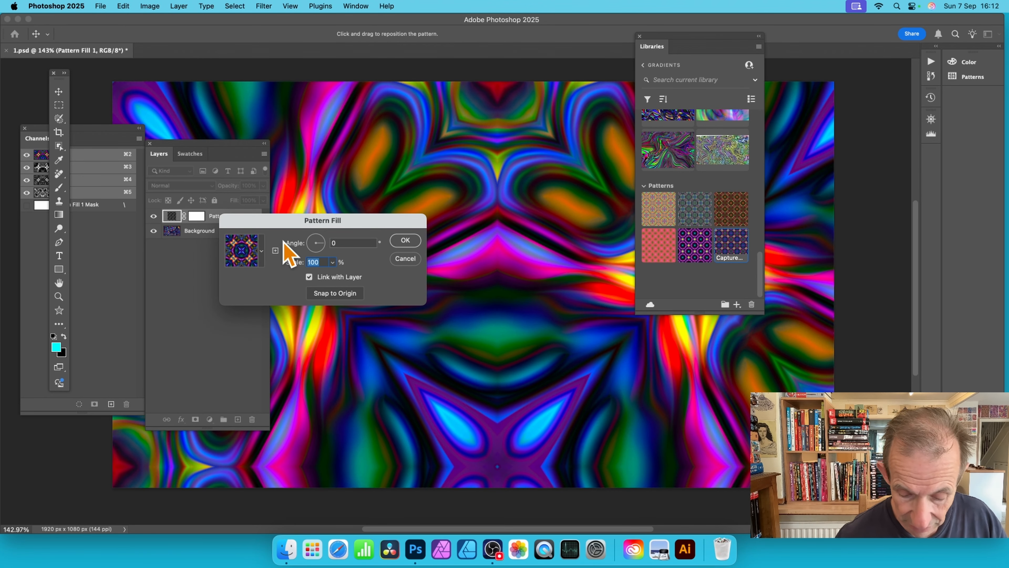
type("25")
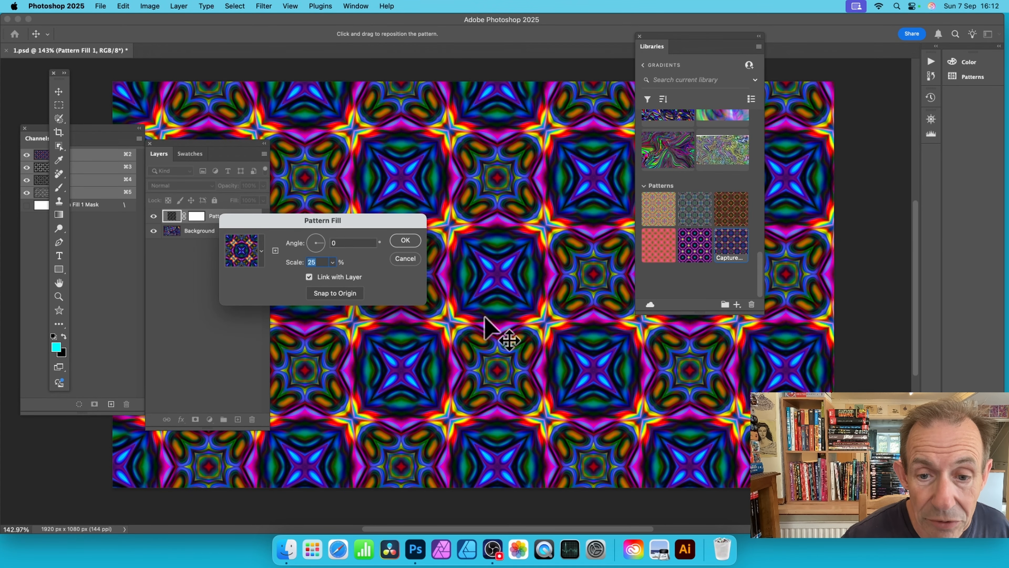
Step: Reposition the pattern on the canvas and rotate the fill to an angle of -60°
left_click_drag(507, 333, 497, 278)
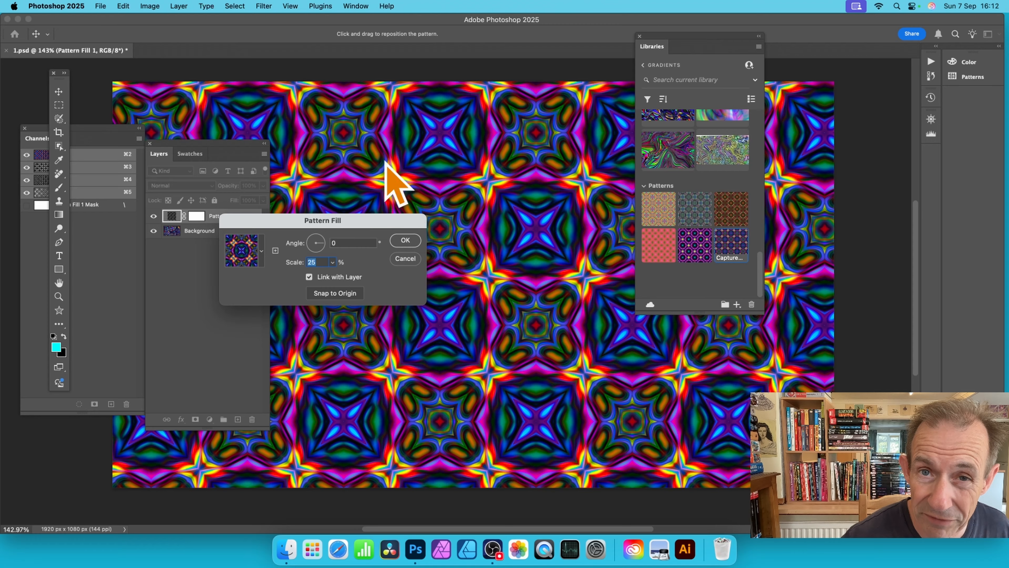
left_click_drag(604, 201, 344, 184)
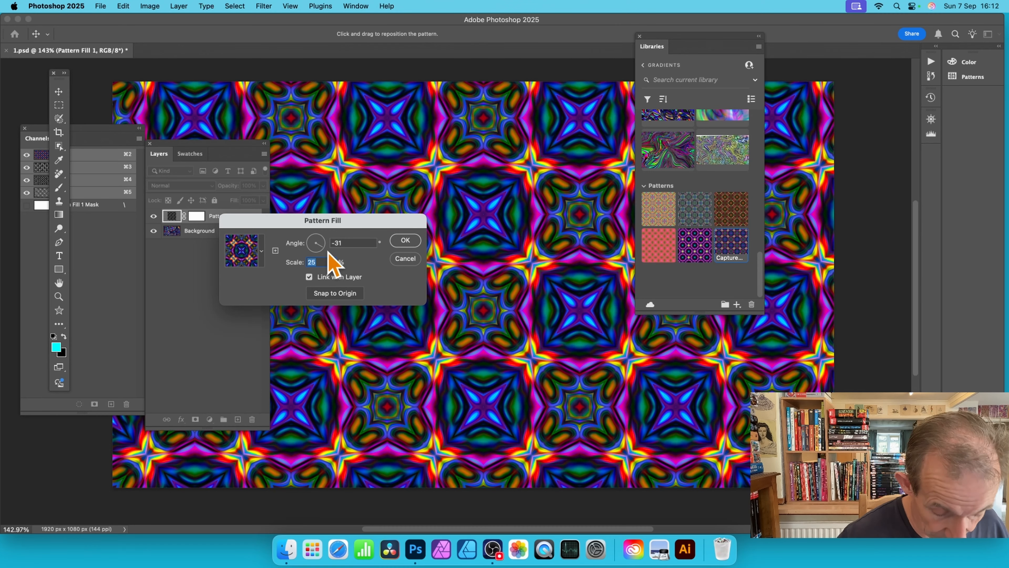
left_click_drag(326, 256, 334, 242)
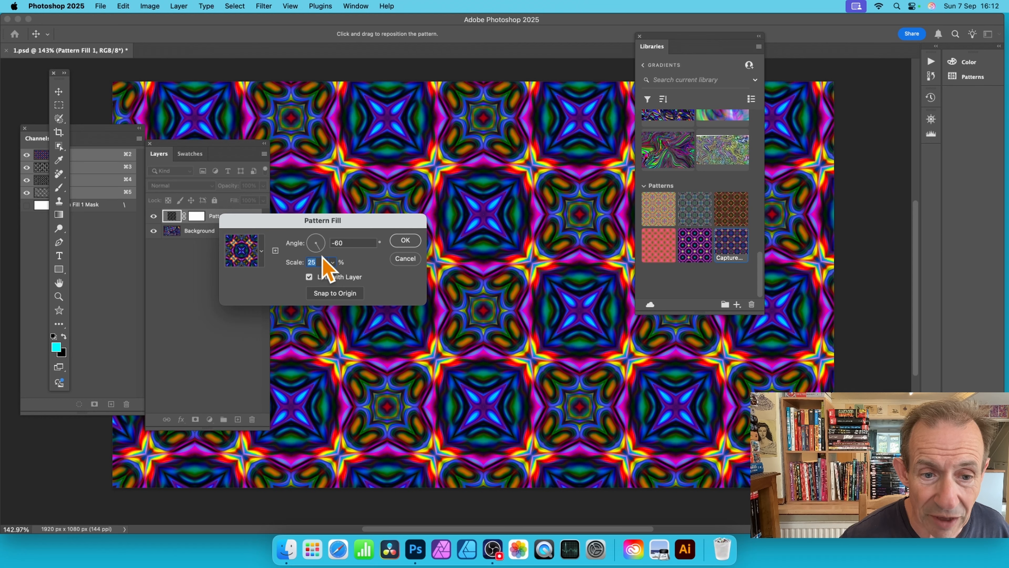
left_click_drag(322, 256, 322, 254)
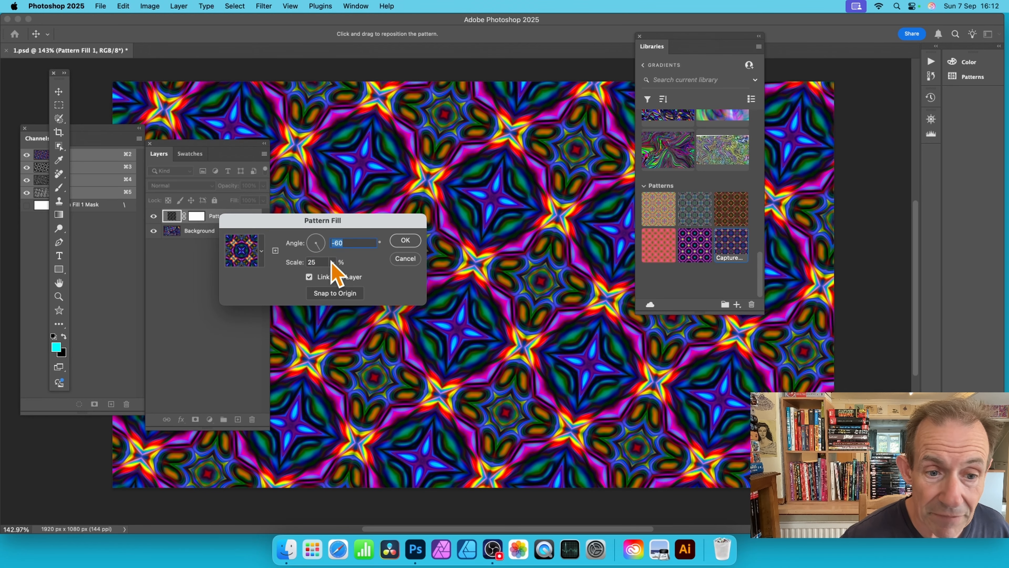
Step: Try the pattern fill at 10% and 200% scale
left_click_drag(321, 262, 297, 259)
type("10")
key("Tab")
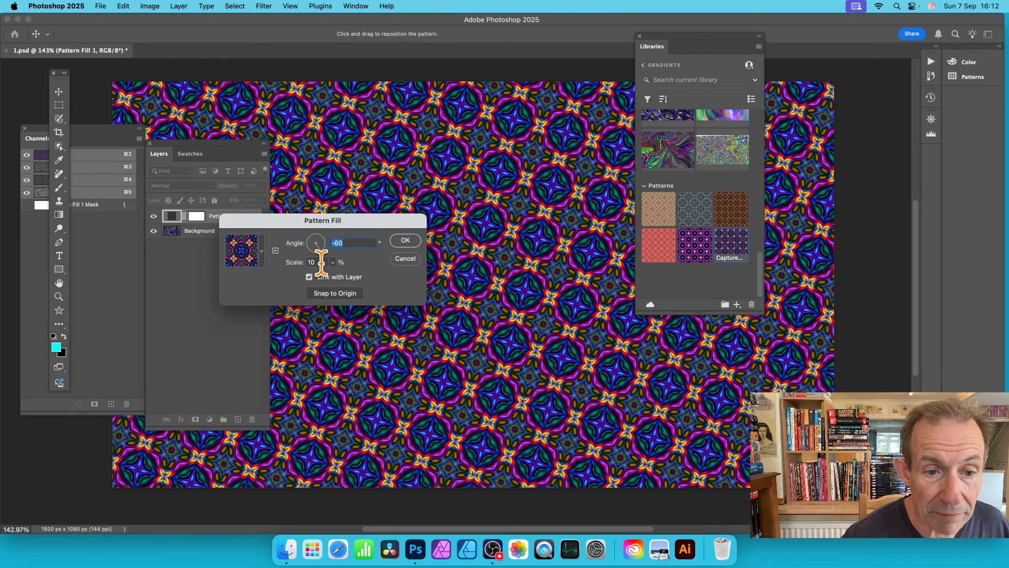
left_click_drag(316, 261, 285, 258)
type("200")
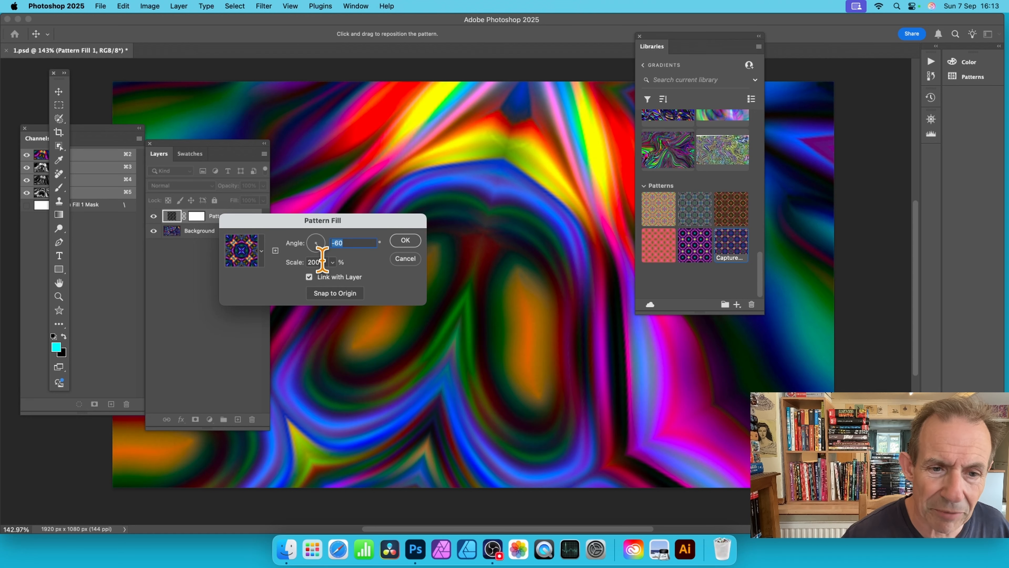
Step: Set the pattern fill's scale to 50% and apply the fill settings
double_click(322, 260)
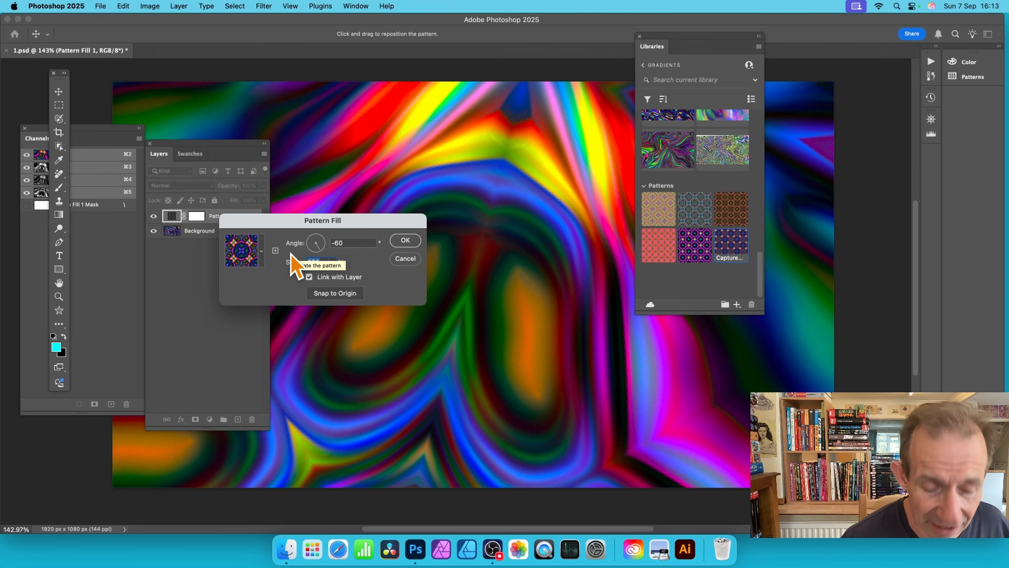
type("50")
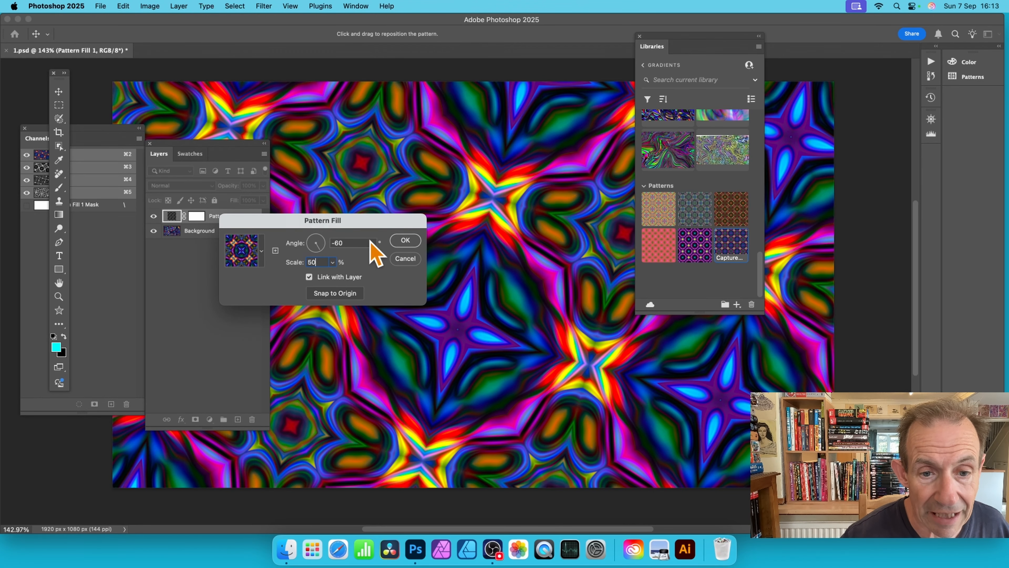
left_click(403, 242)
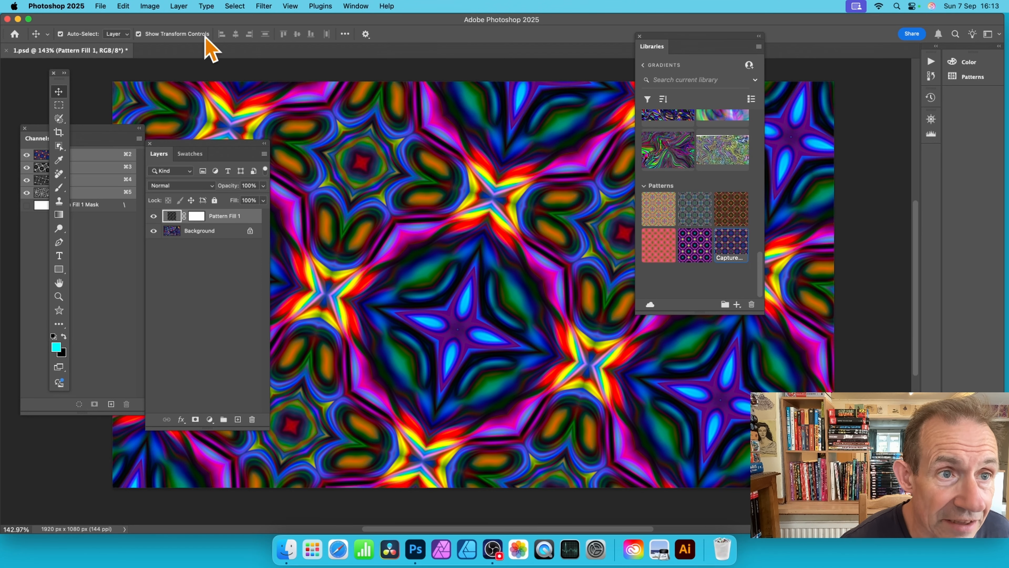
Step: Duplicate the pattern fill layer within the same document under the suggested name
left_click(177, 6)
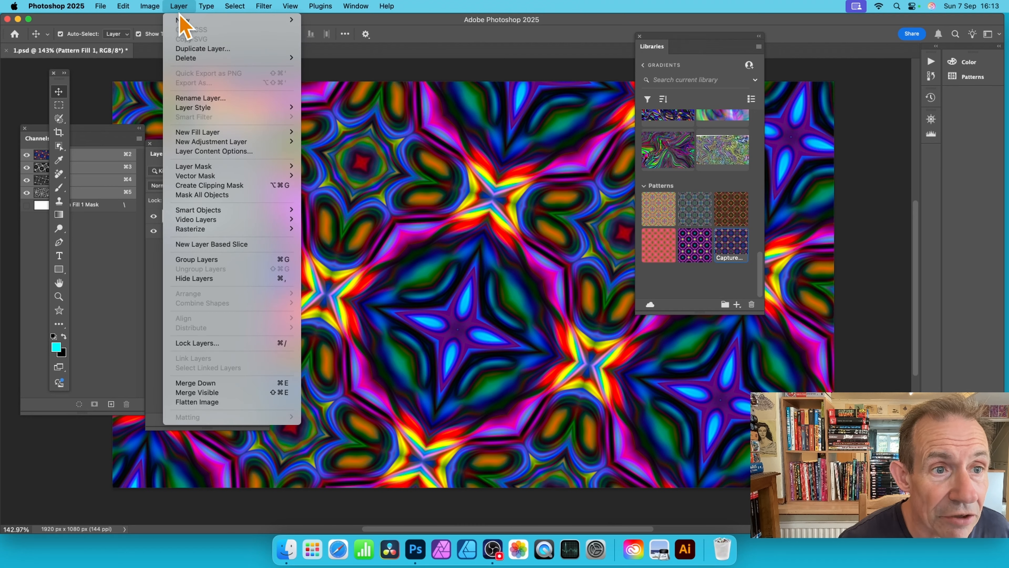
left_click(190, 48)
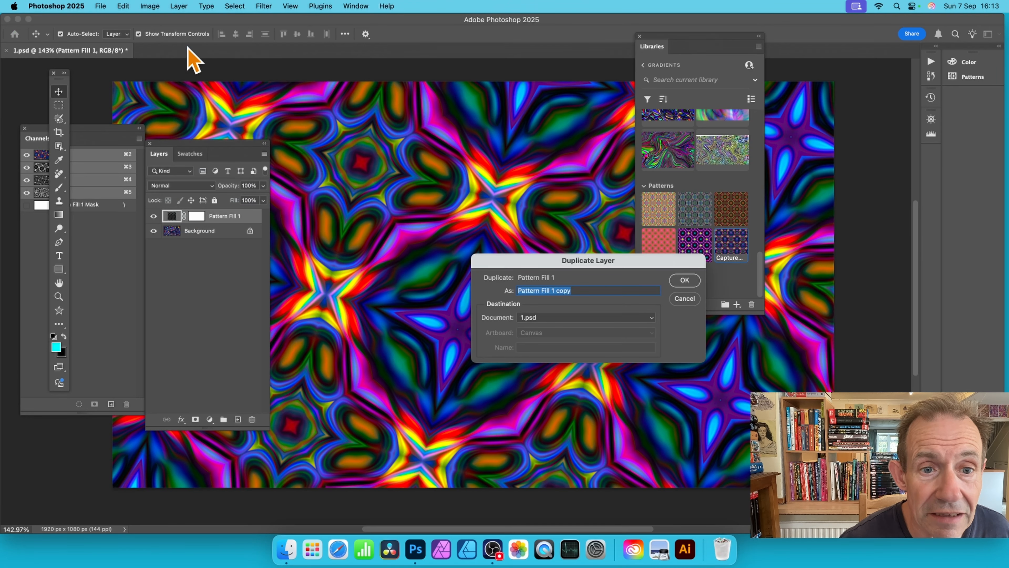
left_click(685, 280)
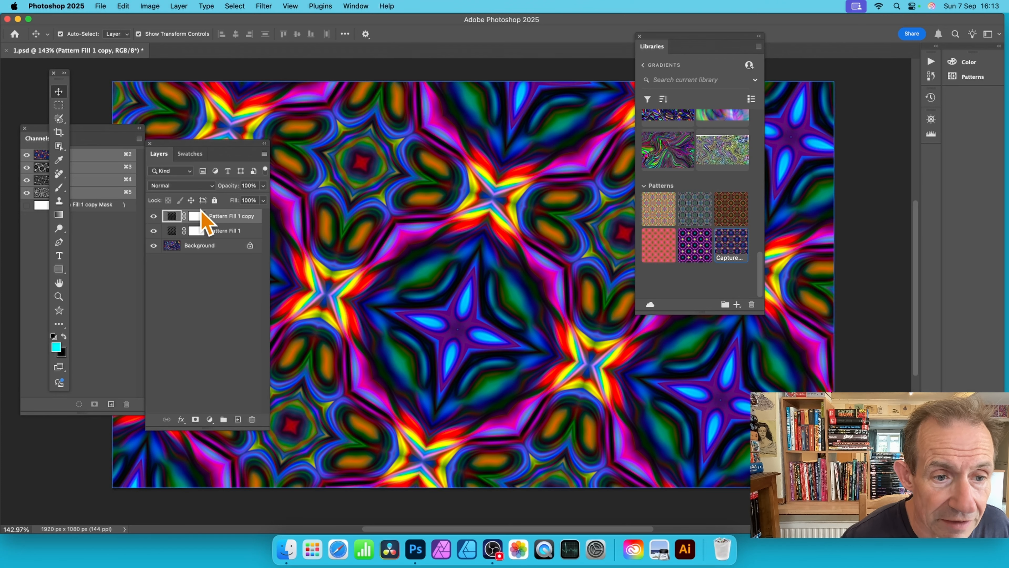
Step: Shift the duplicate fill layer's pattern up on the canvas and set its scale to 25%
double_click(171, 218)
left_click_drag(296, 225, 528, 186)
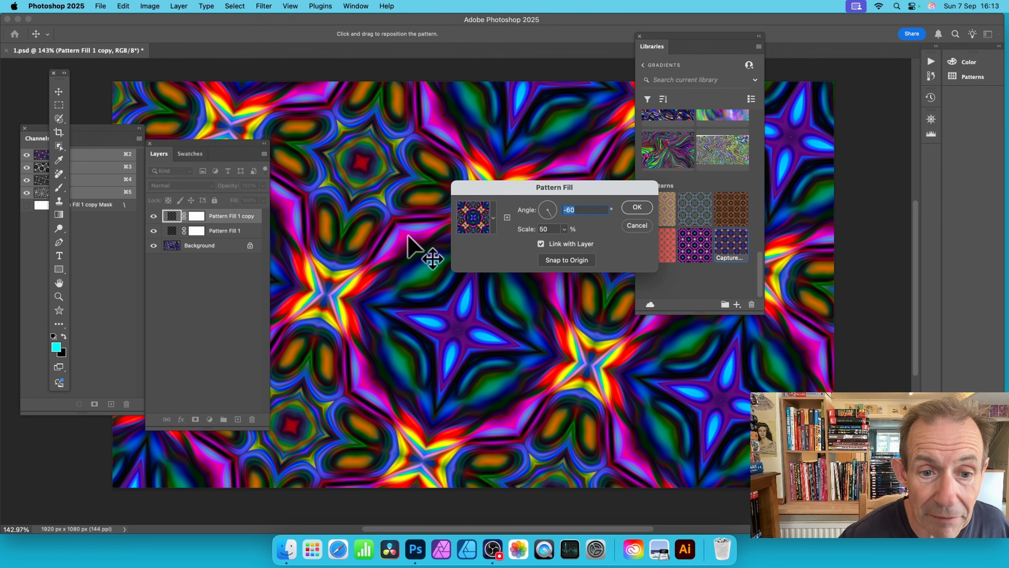
left_click_drag(376, 224, 330, 198)
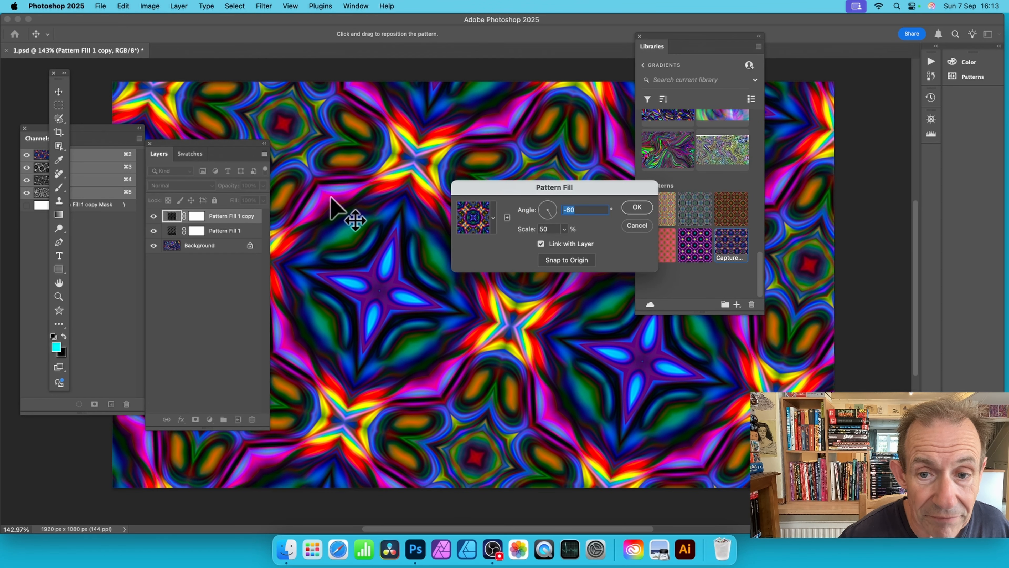
left_click(545, 229)
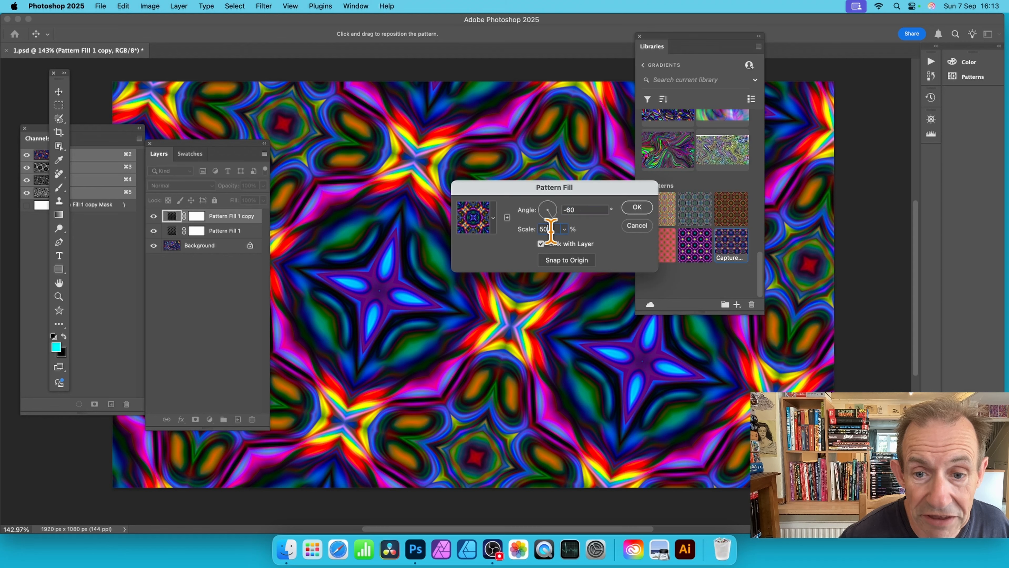
type("25")
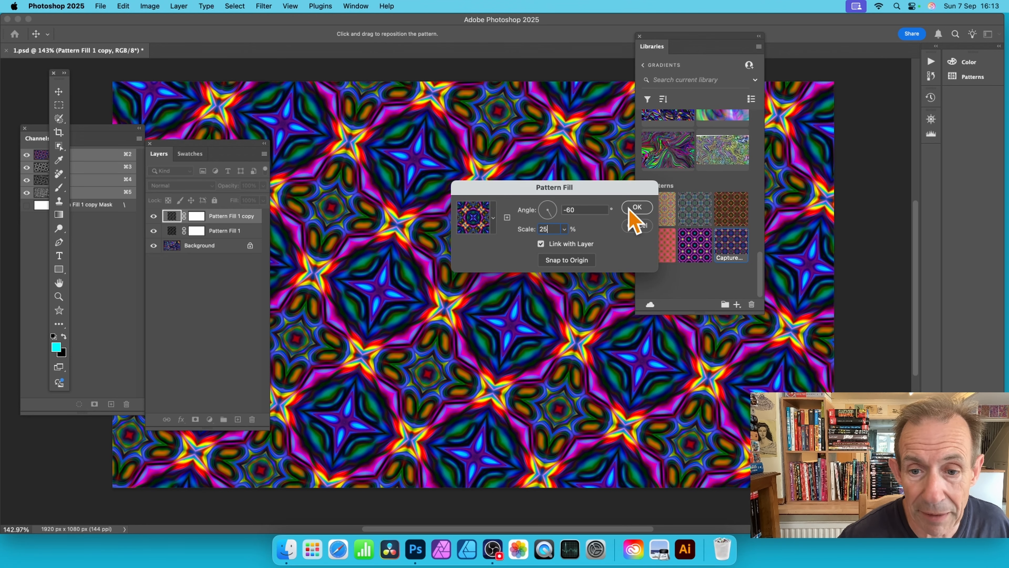
left_click(637, 207)
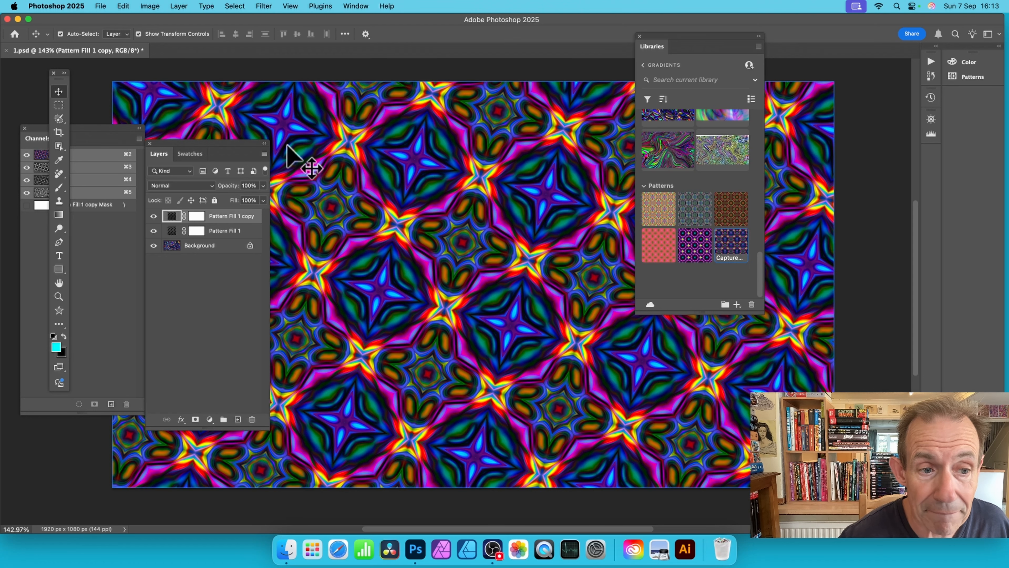
Step: Set the duplicate pattern fill layer's blending mode to Screen
left_click(180, 186)
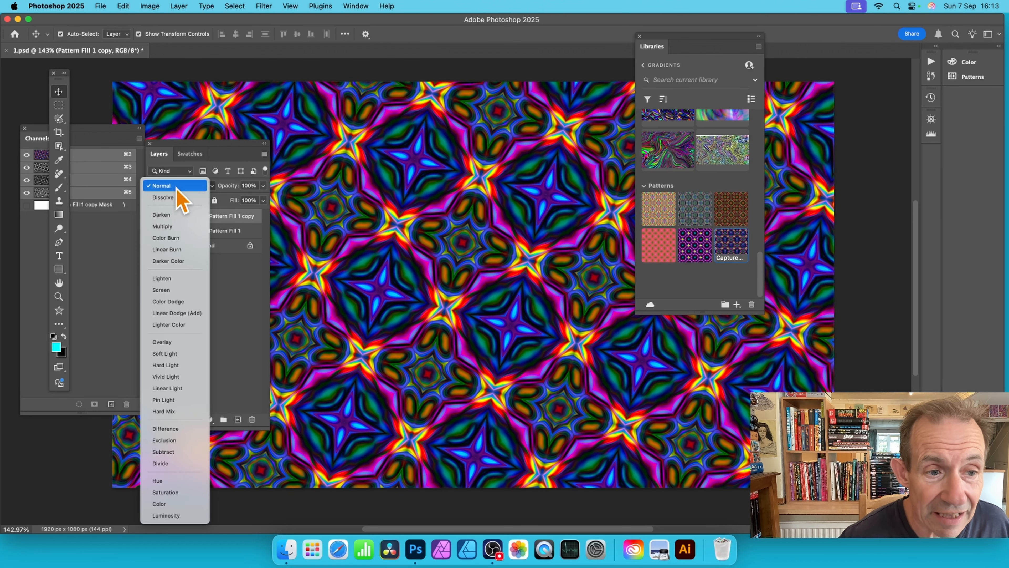
left_click(238, 225)
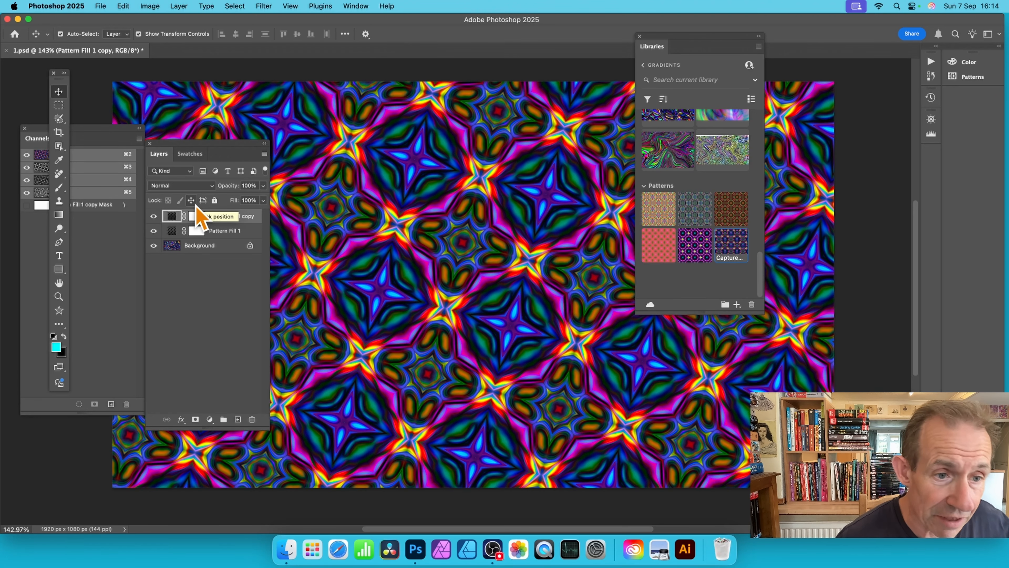
left_click(187, 186)
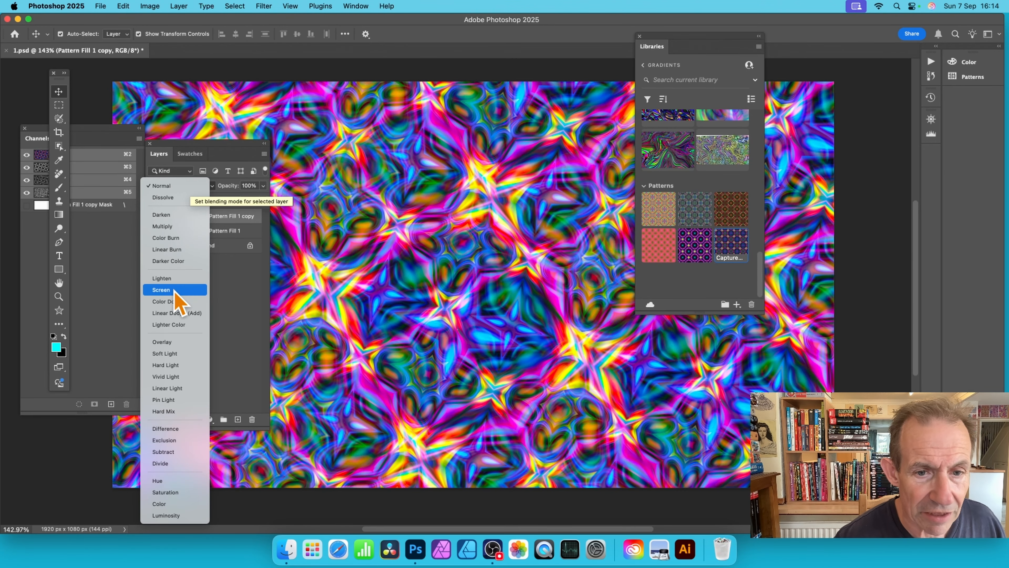
left_click(175, 290)
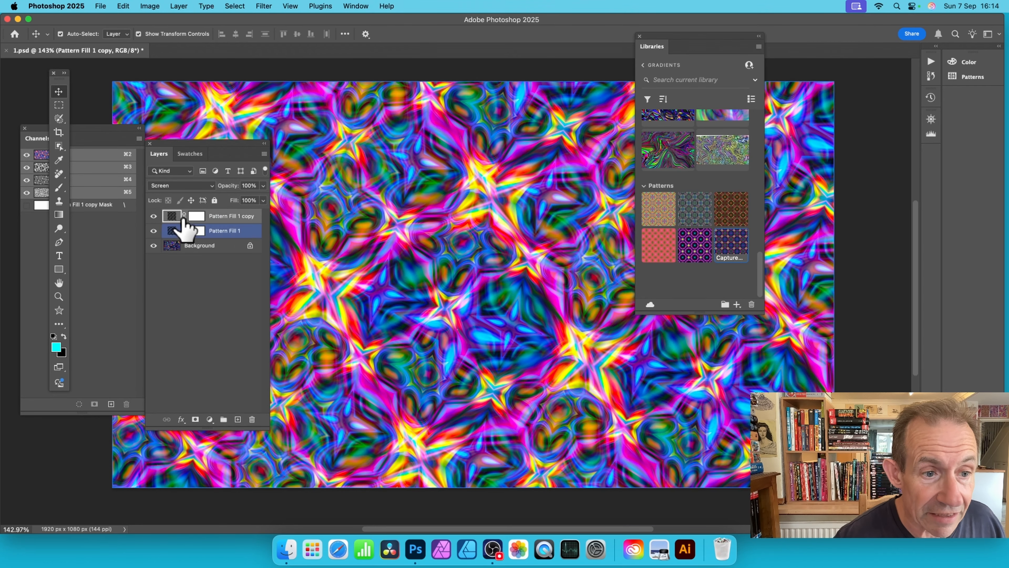
Step: Set the duplicate fill layer's scale to 50% and reposition its pattern against the layer beneath
double_click(170, 217)
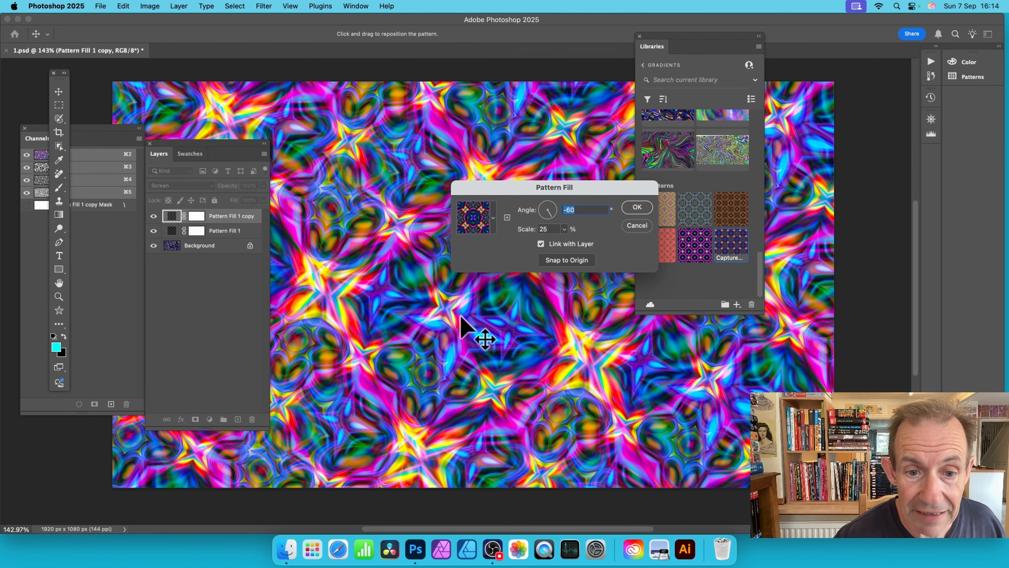
left_click_drag(479, 338, 404, 310)
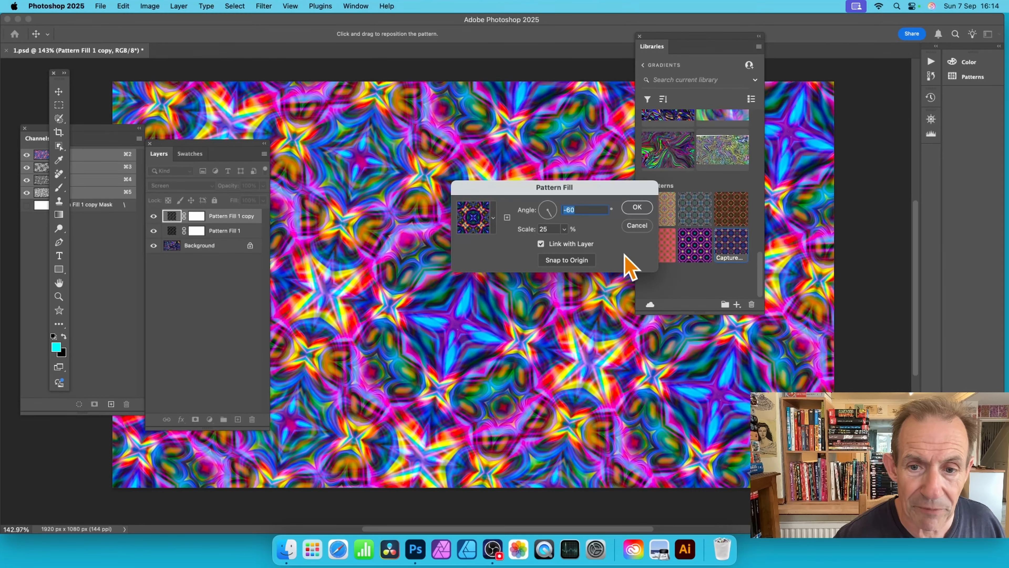
left_click(550, 229)
type("50")
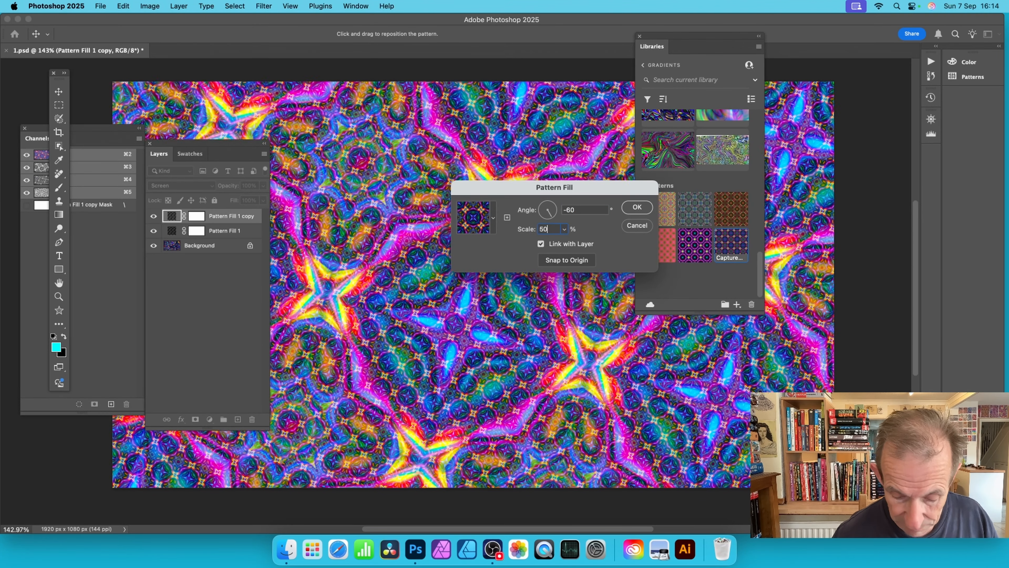
key("Tab")
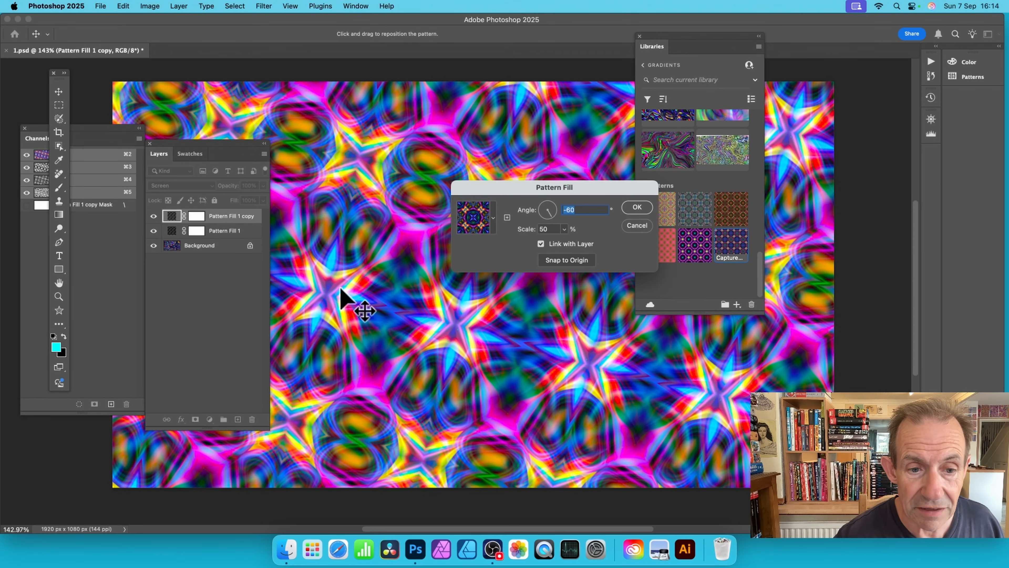
left_click_drag(349, 268, 417, 317)
left_click_drag(428, 328, 416, 250)
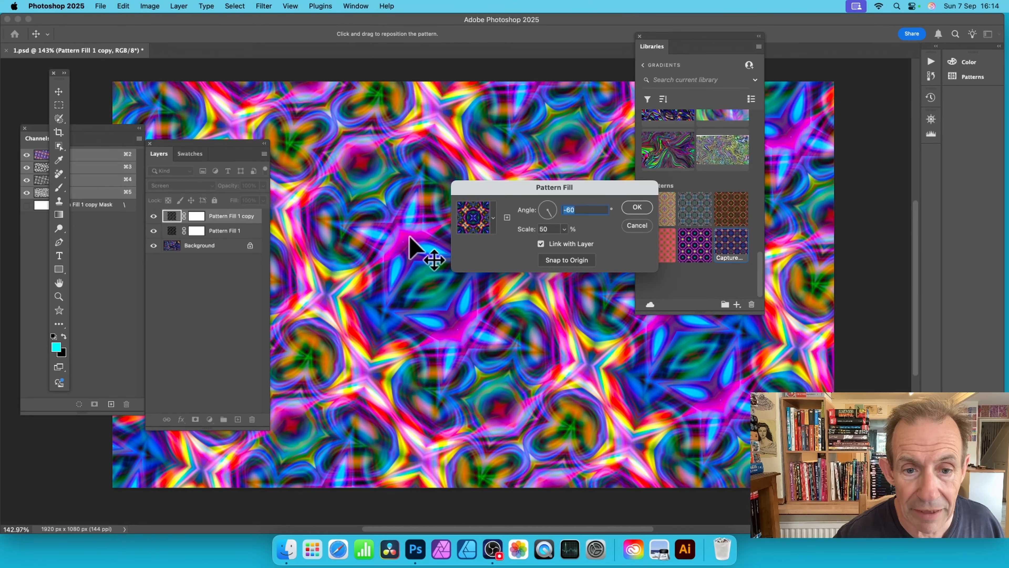
left_click(637, 207)
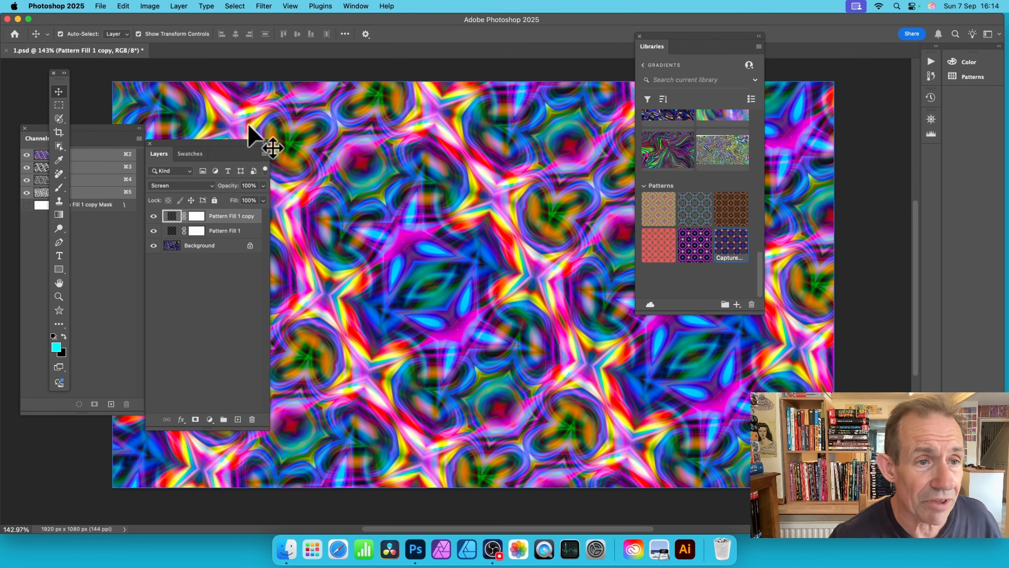
Step: Flatten the image into a single background layer and move the Layers panel off the artwork, above Channels
left_click(179, 6)
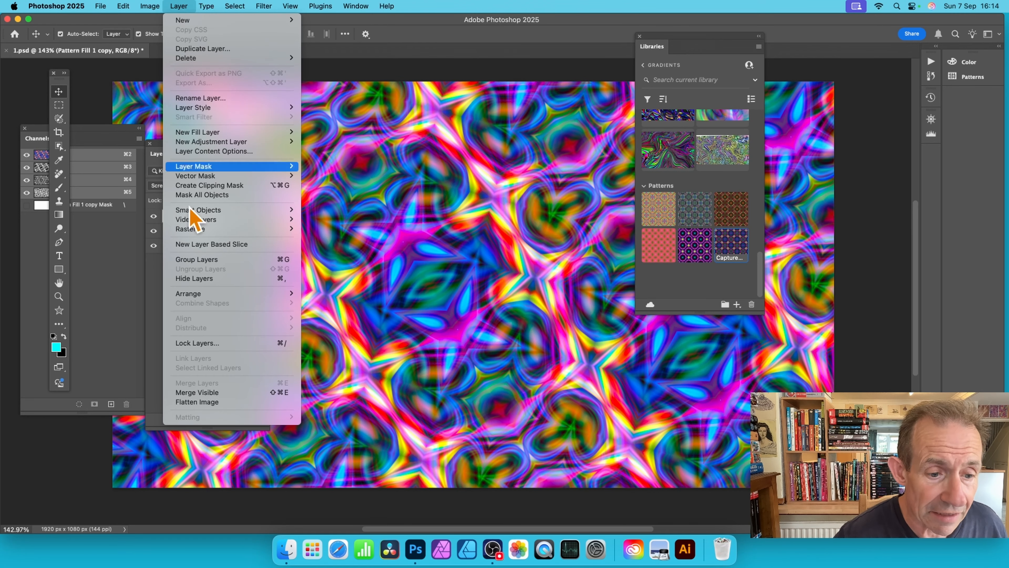
left_click(223, 401)
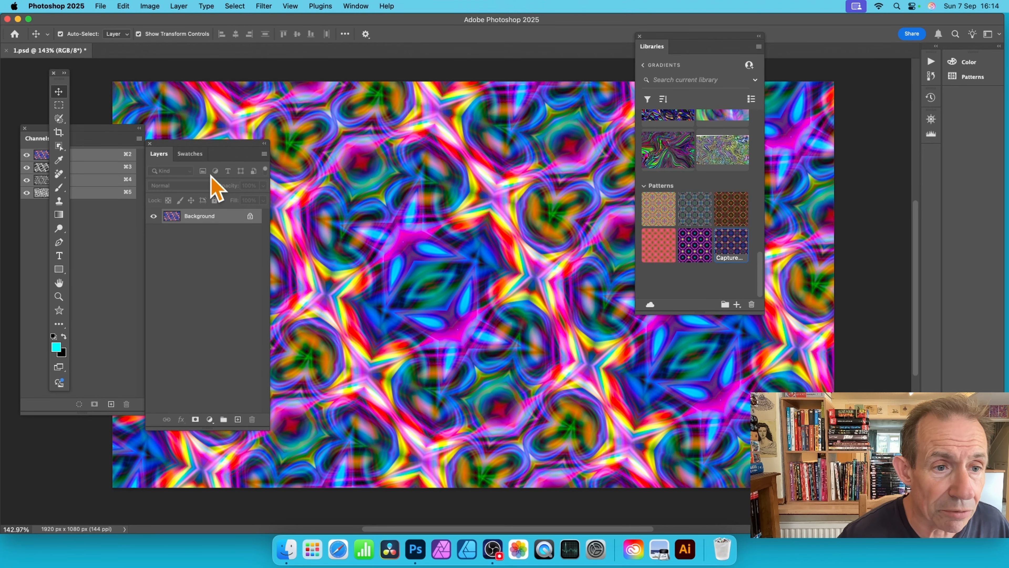
left_click_drag(213, 147, 104, 121)
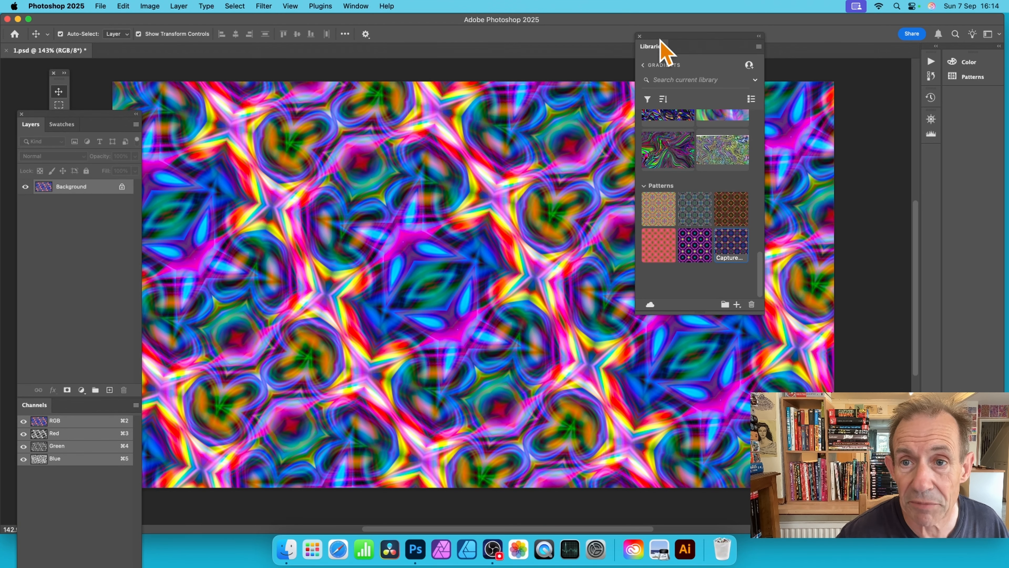
Step: Move the Libraries panel aside and add the flattened artwork to the current library as a graphic
left_click_drag(660, 42, 708, 38)
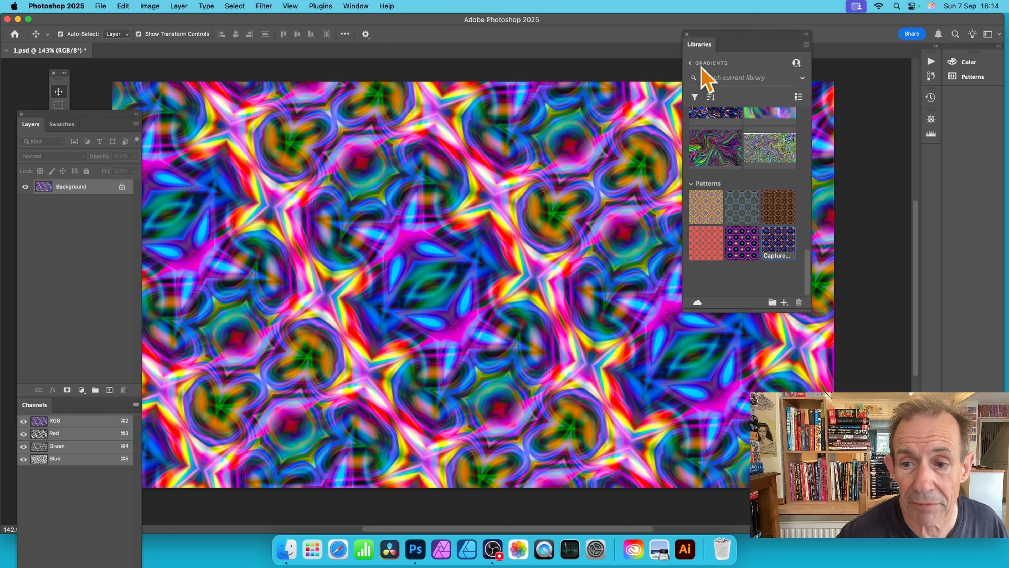
left_click(784, 302)
left_click(749, 287)
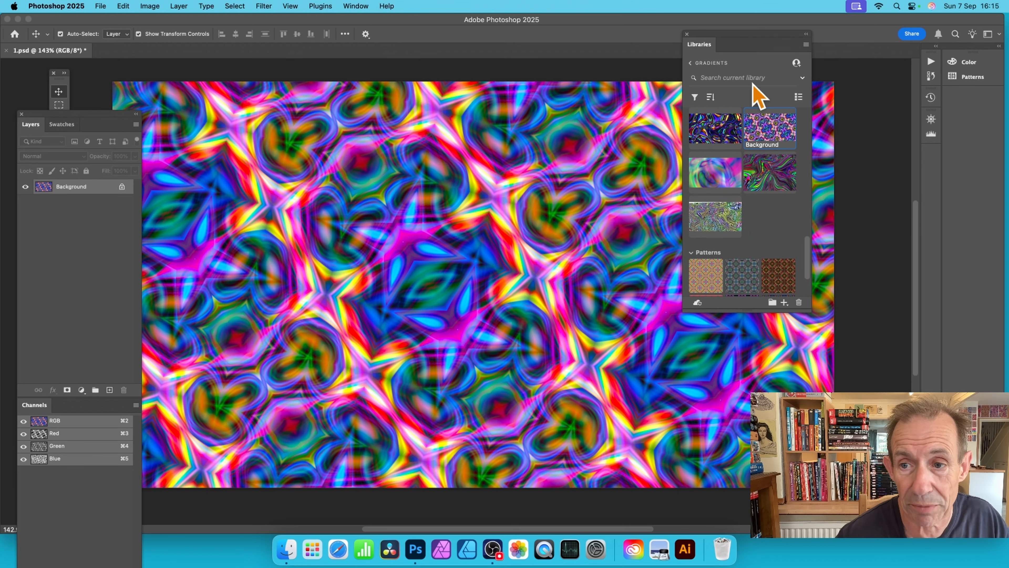
Step: Place the newly saved Background graphic from the library on the canvas, enlarge it to about 165% and position it to cover the artwork
left_click_drag(767, 121, 187, 131)
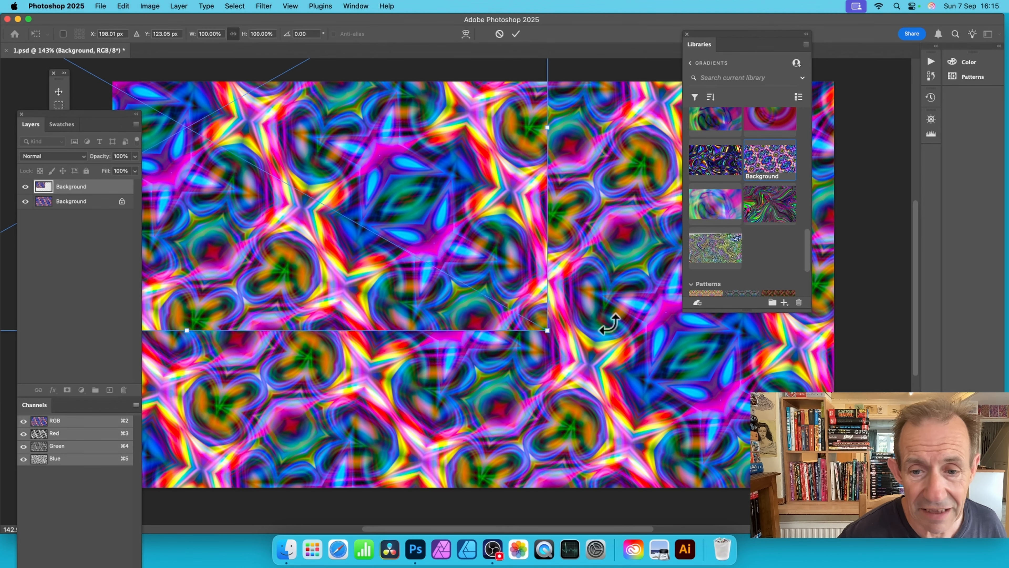
left_click_drag(548, 330, 881, 517)
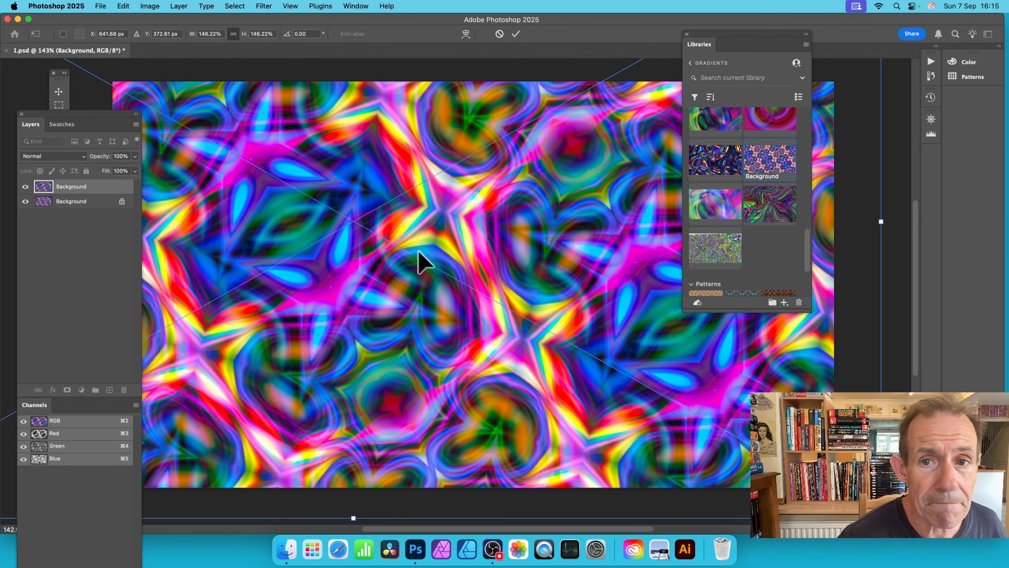
left_click_drag(419, 255, 278, 157)
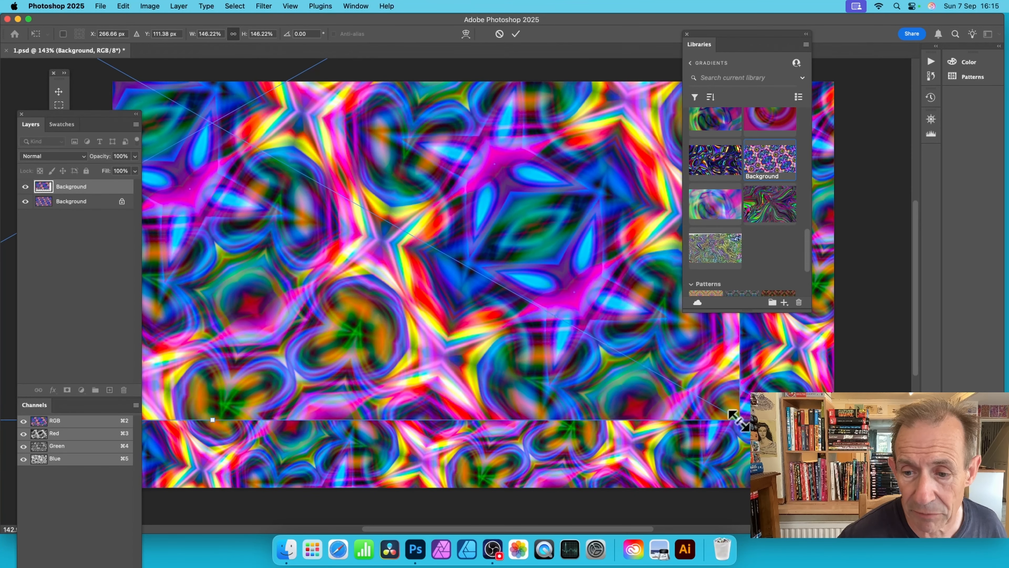
left_click_drag(738, 420, 877, 497)
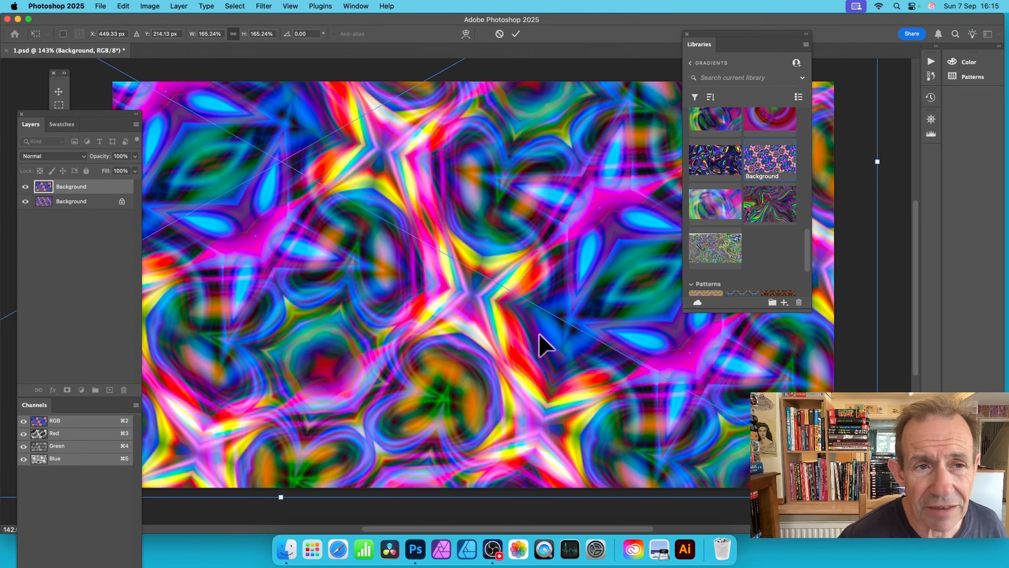
left_click_drag(540, 335, 523, 353)
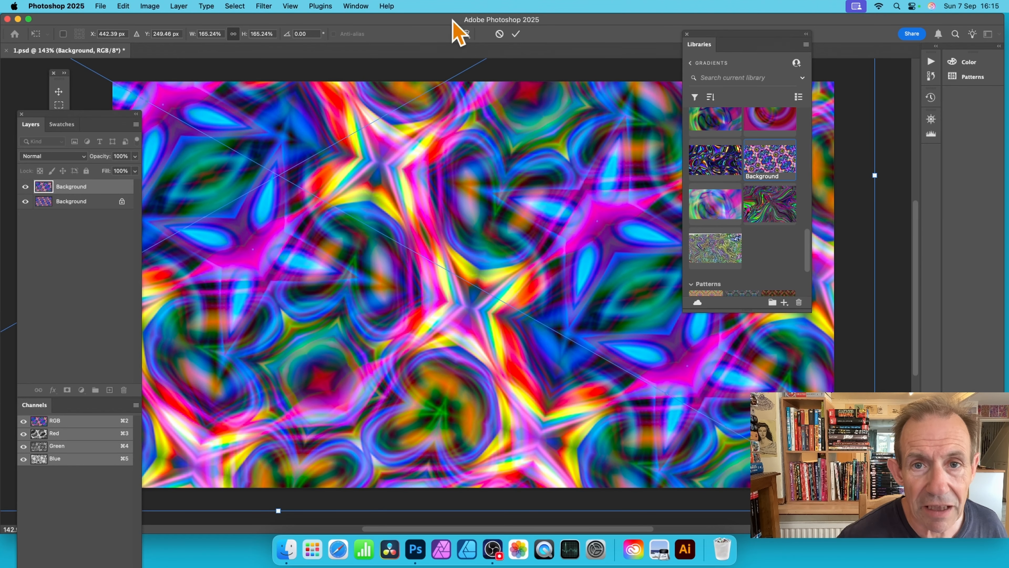
left_click(516, 33)
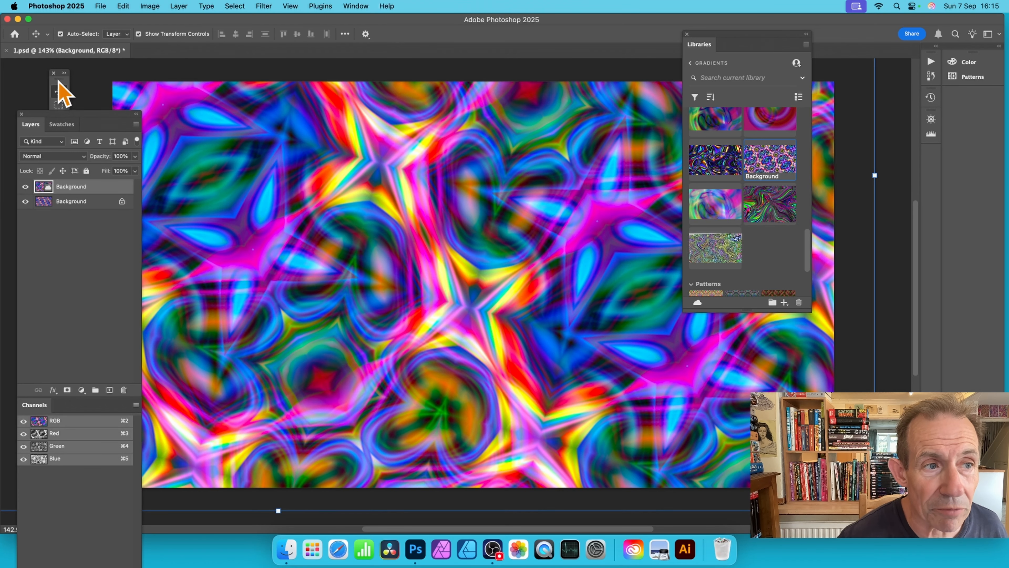
Step: Hide the transform controls around the placed graphic and show them again
left_click(139, 34)
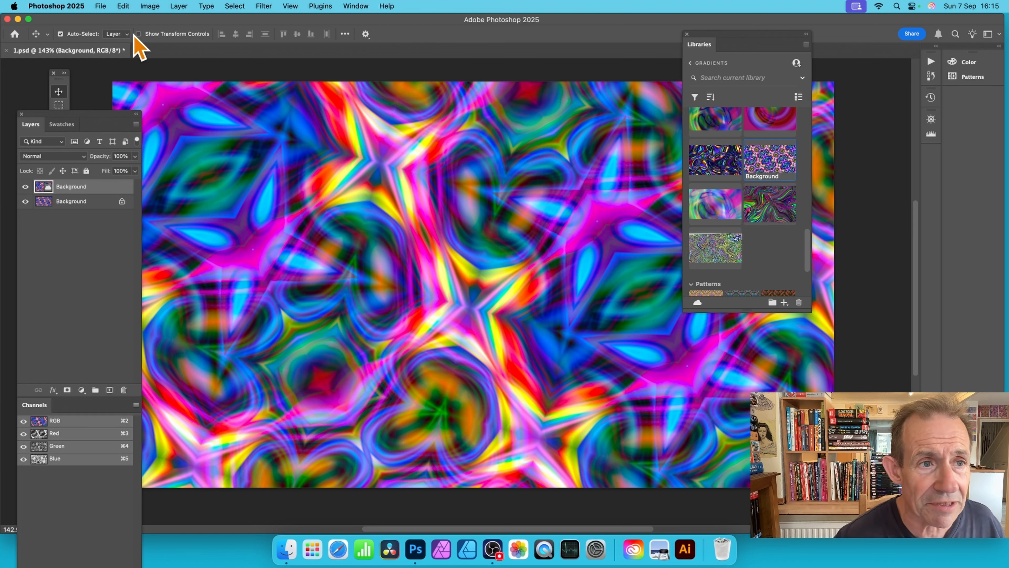
left_click(138, 34)
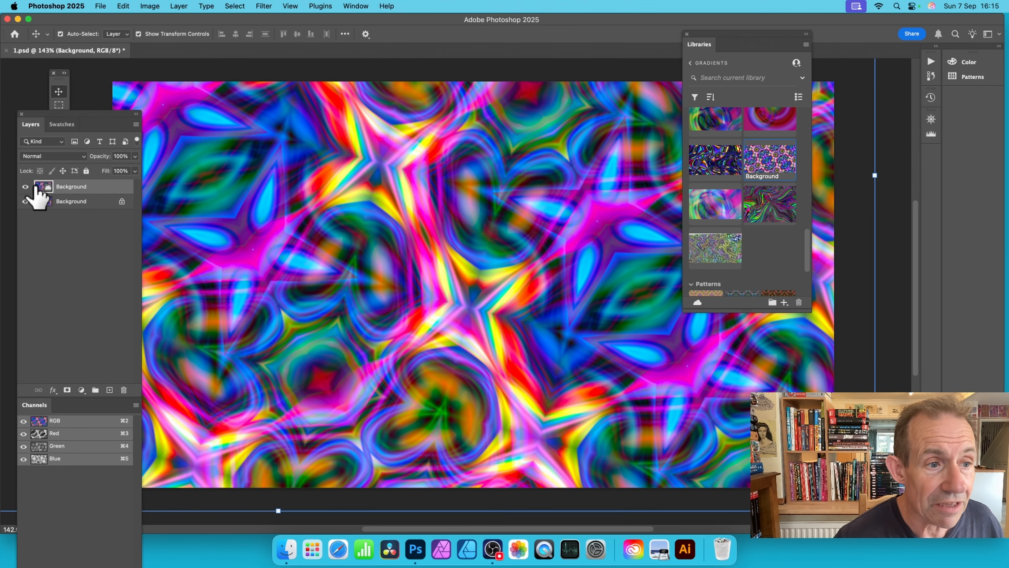
Step: Set the placed graphic layer's blending mode to Screen and flatten the image
left_click(60, 157)
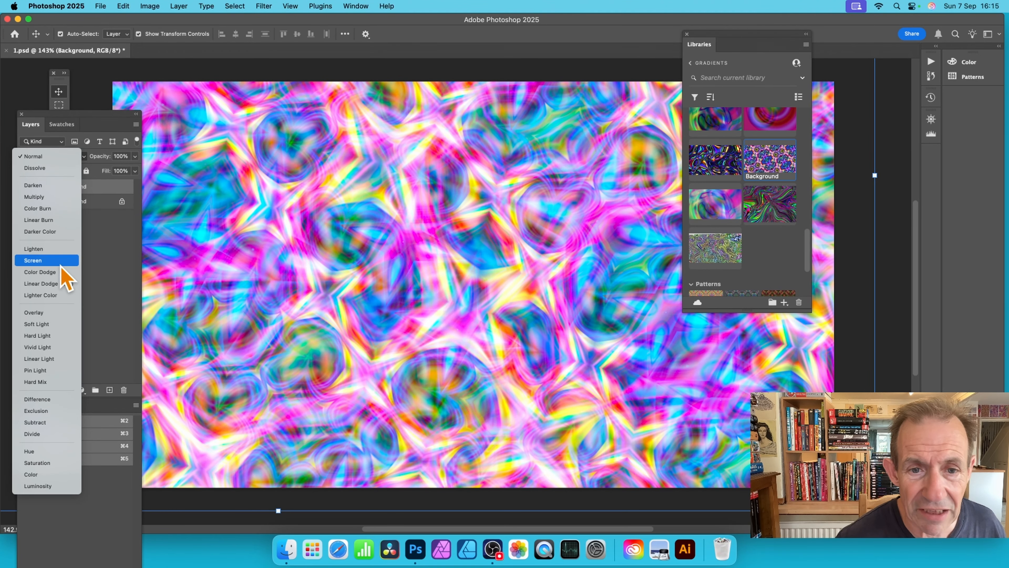
left_click(61, 264)
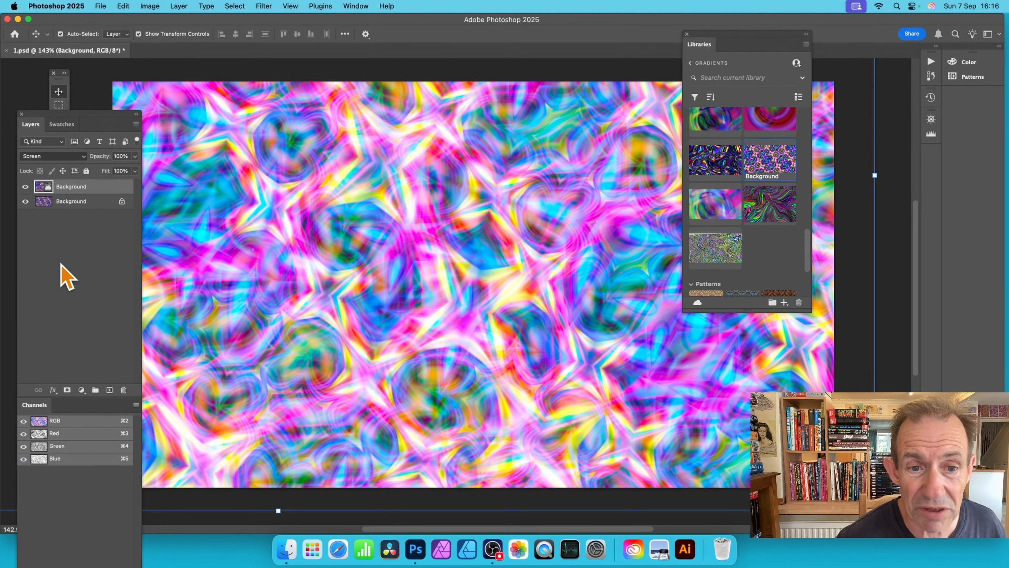
left_click(178, 6)
left_click(232, 421)
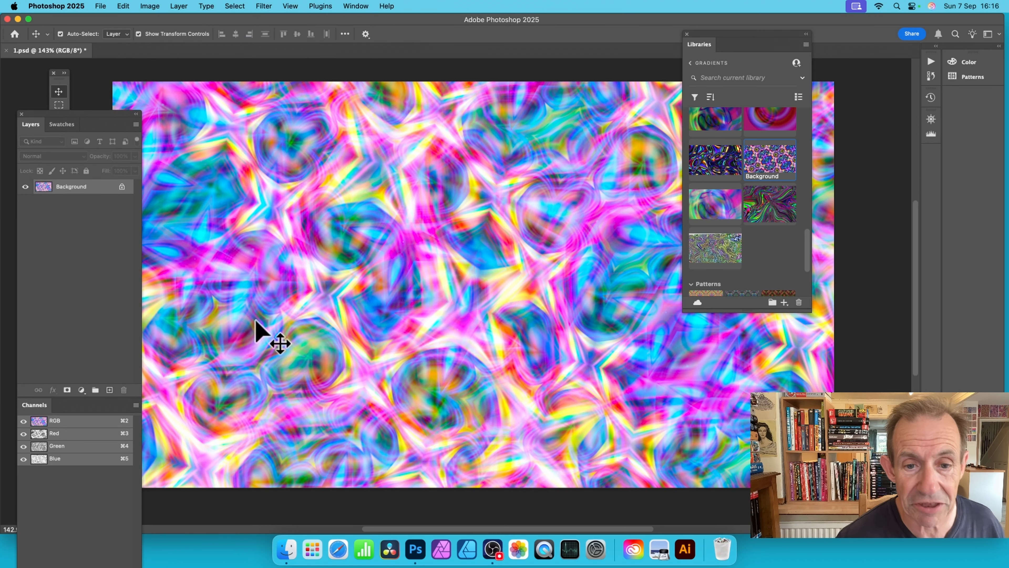
Step: Apply Oil Paint twice with Stylization 10, Cleanliness 10, Scale 0.1 and Bristle Detail 9 without lighting, and run Auto Tone on the image
left_click(264, 6)
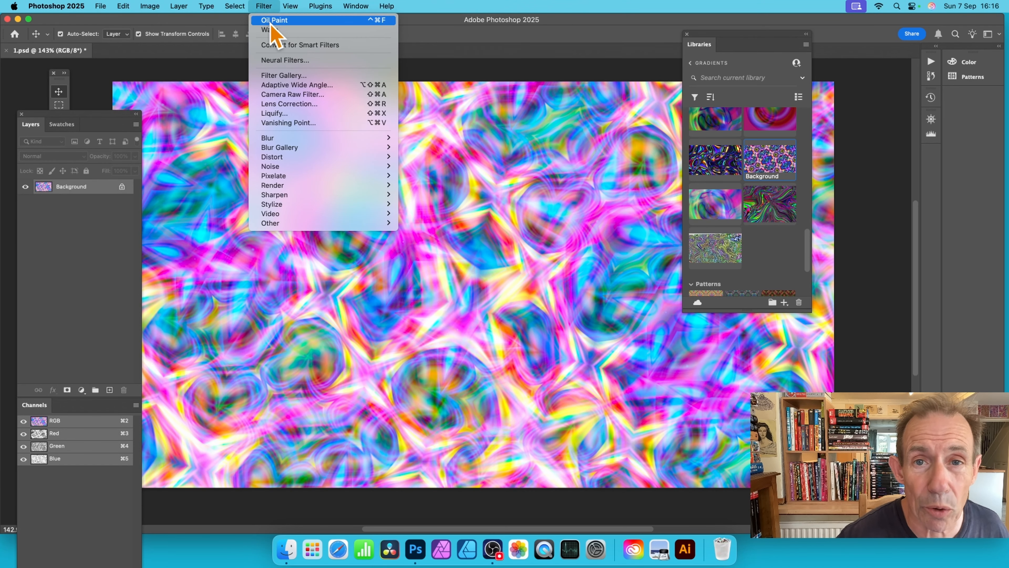
mouse_move(333, 206)
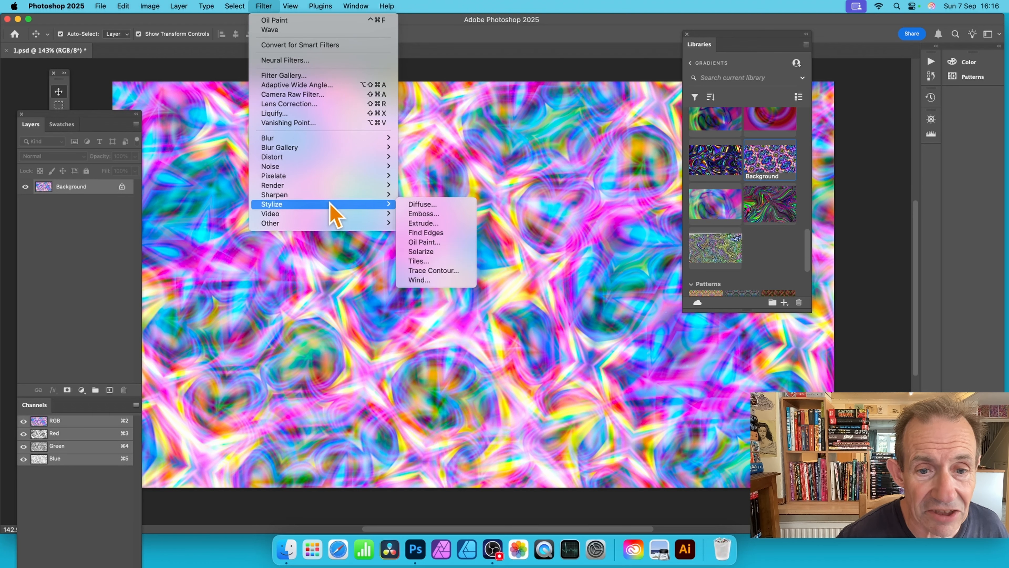
left_click(442, 244)
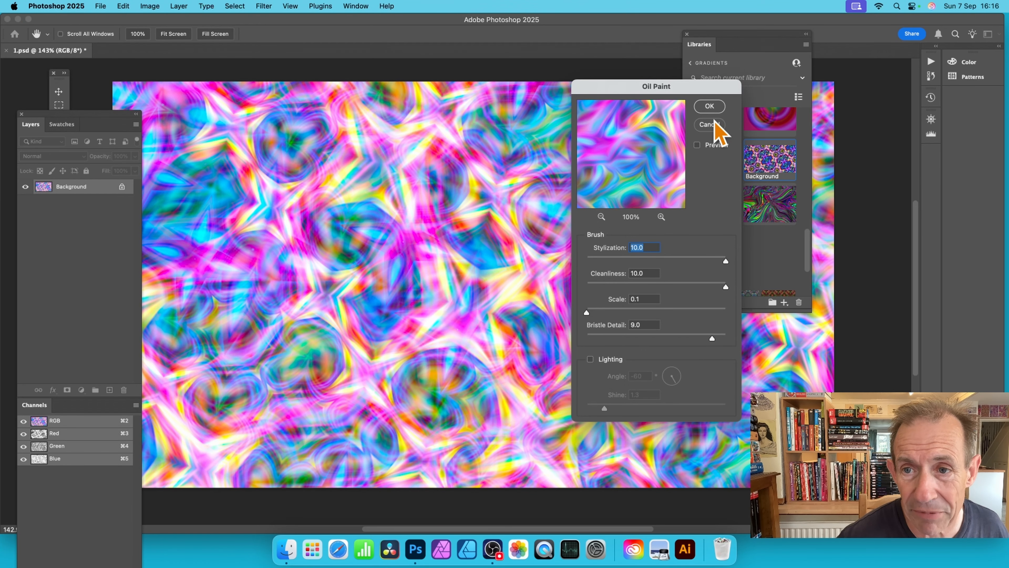
left_click(710, 109)
left_click(263, 7)
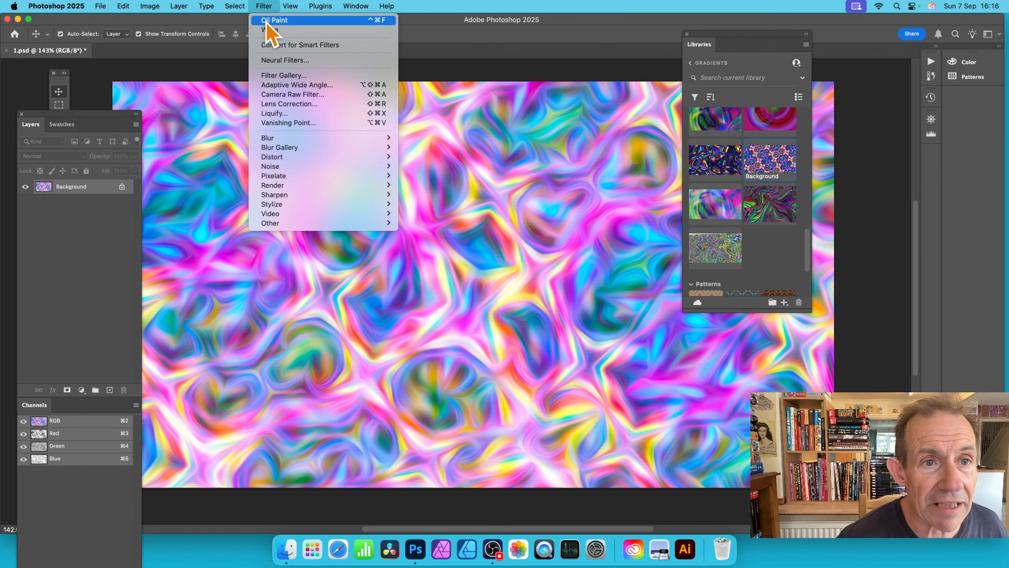
left_click(273, 11)
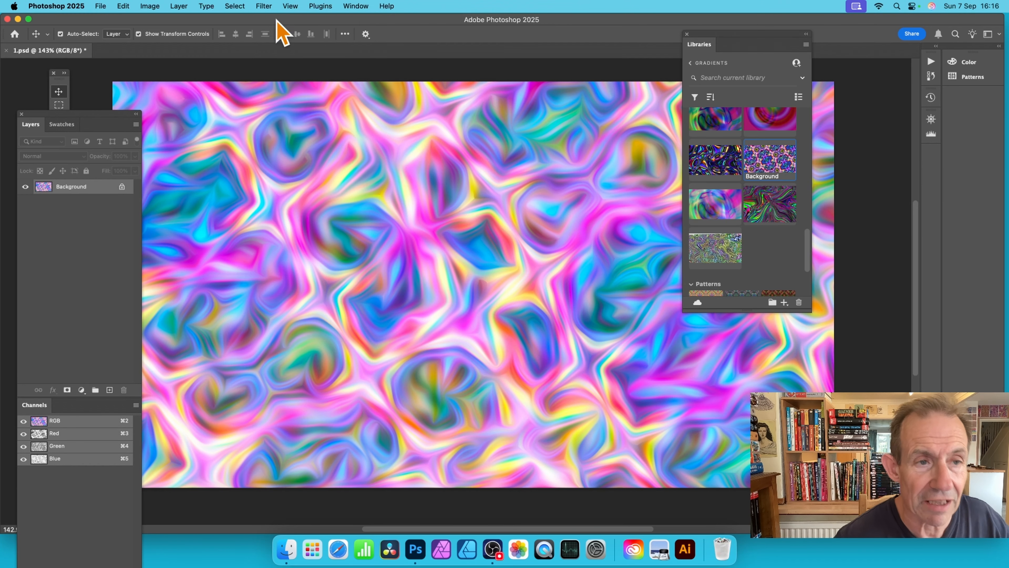
left_click(150, 6)
left_click(162, 50)
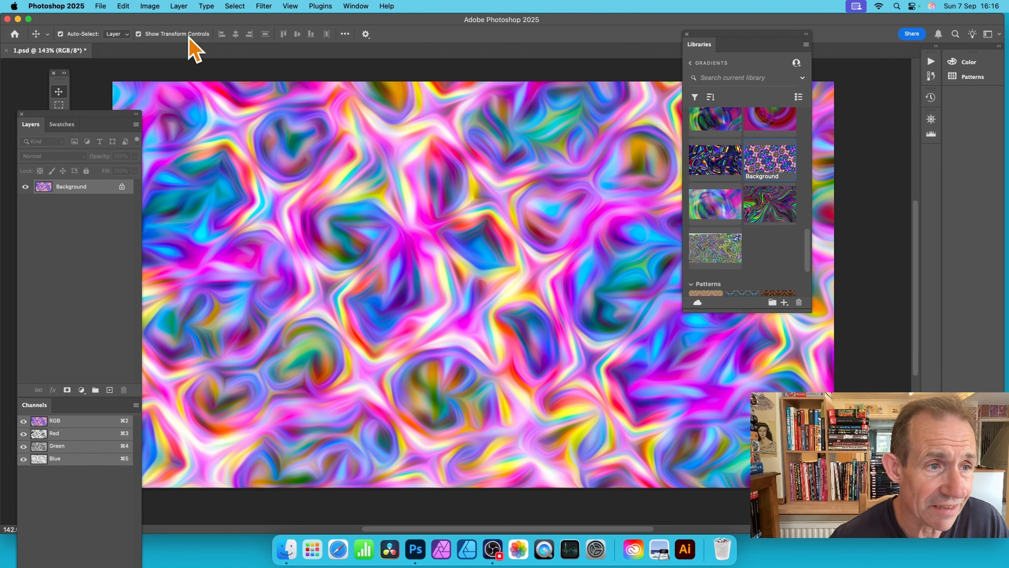
Step: Make a tall, narrow rectangular selection over the left part of the artwork, nearly the full canvas height, and nudge it slightly down and right
left_click(59, 92)
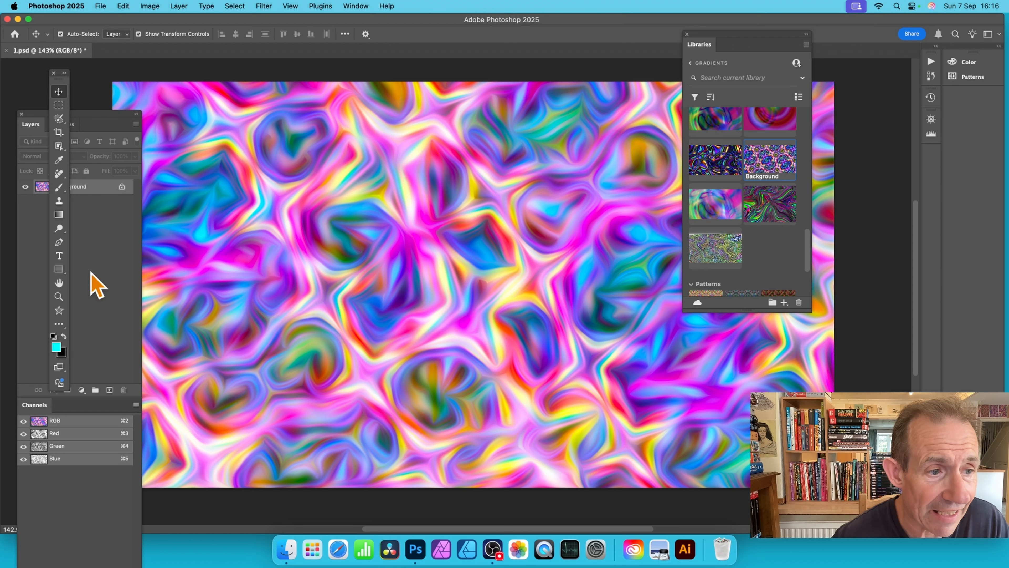
left_click(59, 105)
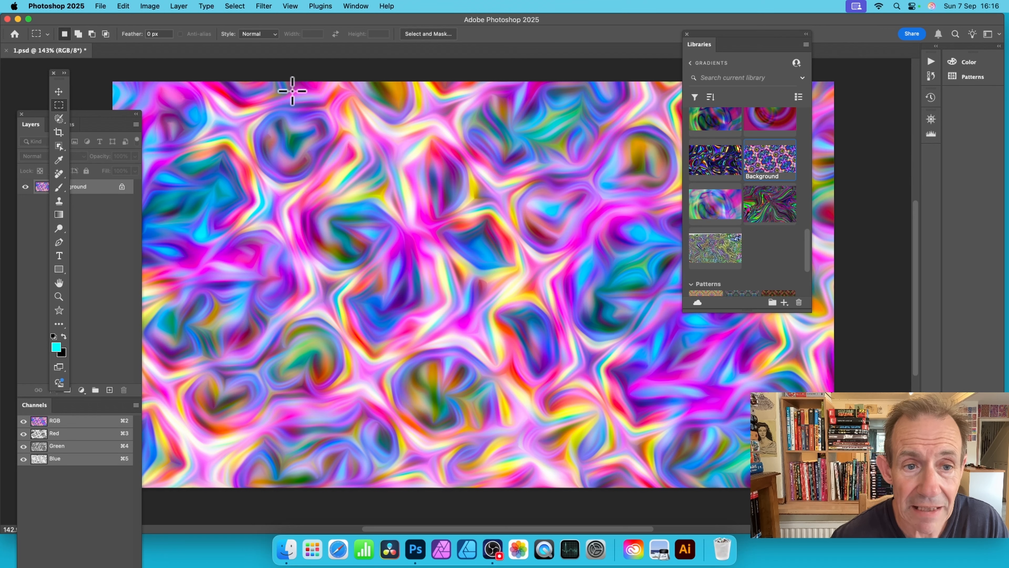
left_click_drag(292, 90, 372, 470)
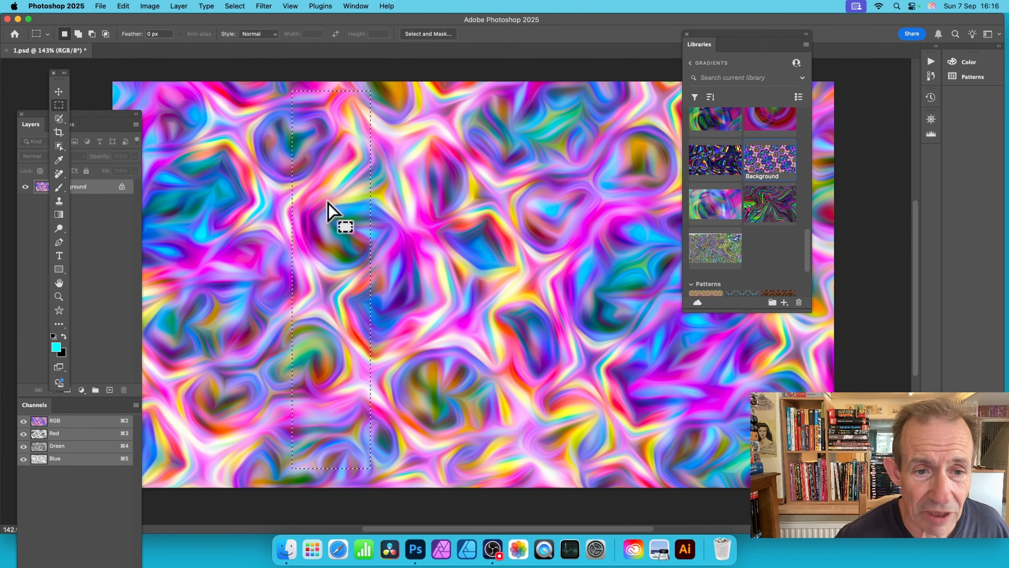
mouse_move(325, 204)
left_mouse_down()
mouse_move(433, 210)
mouse_move(342, 202)
mouse_move(328, 215)
left_mouse_up()
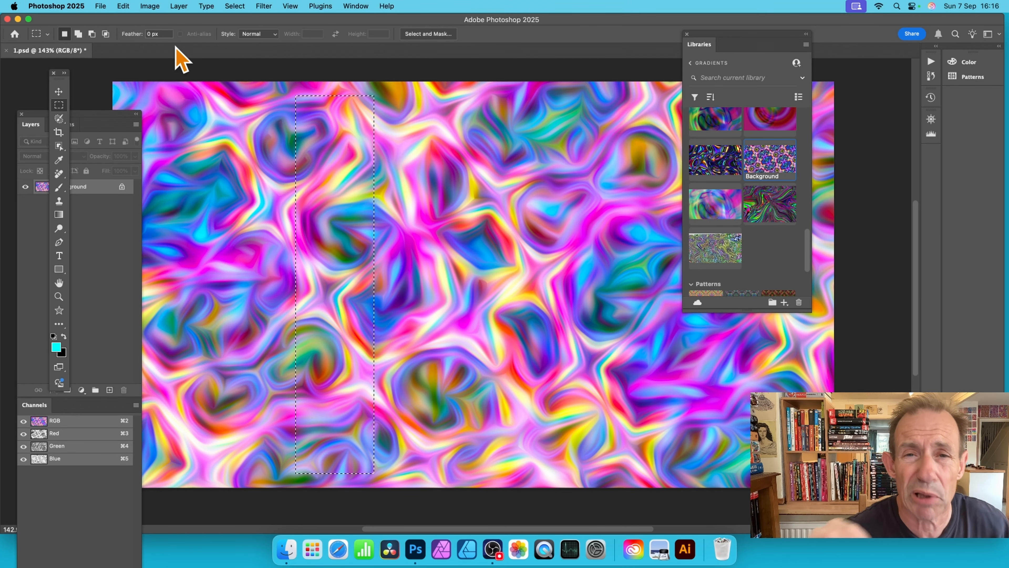
Step: Define the selected strip as a new pattern, keeping the suggested name
left_click(123, 6)
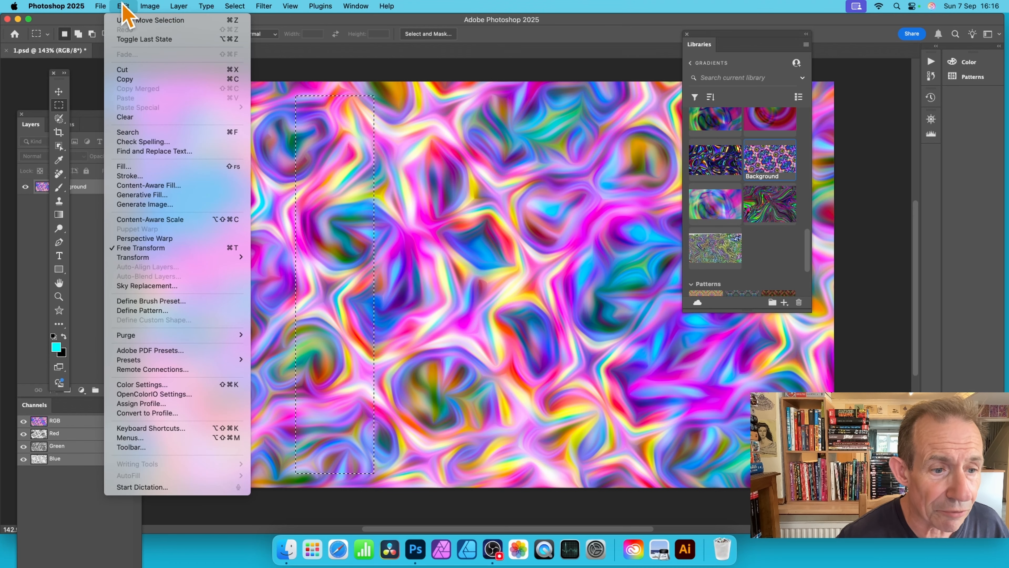
left_click(202, 310)
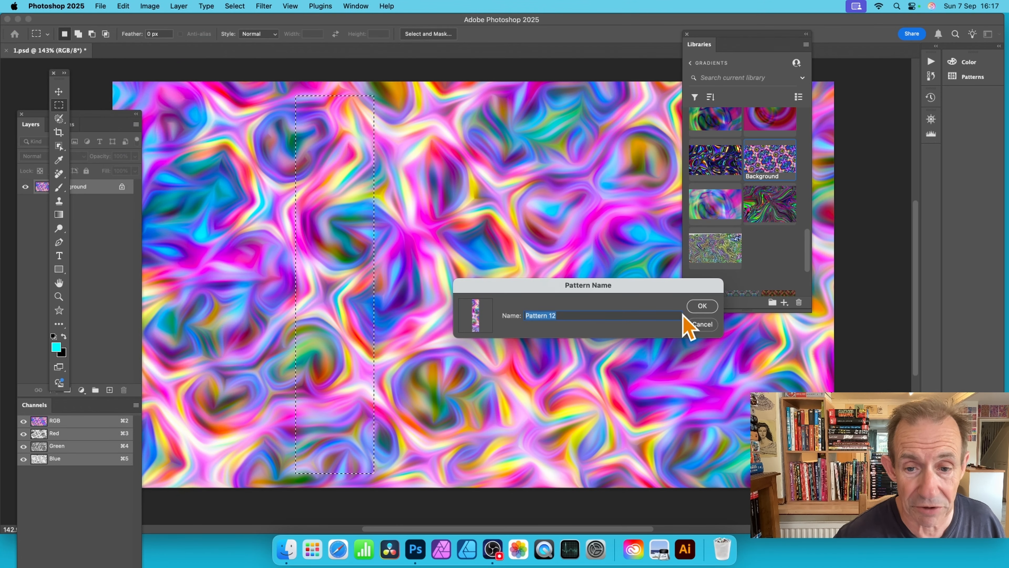
left_click(702, 307)
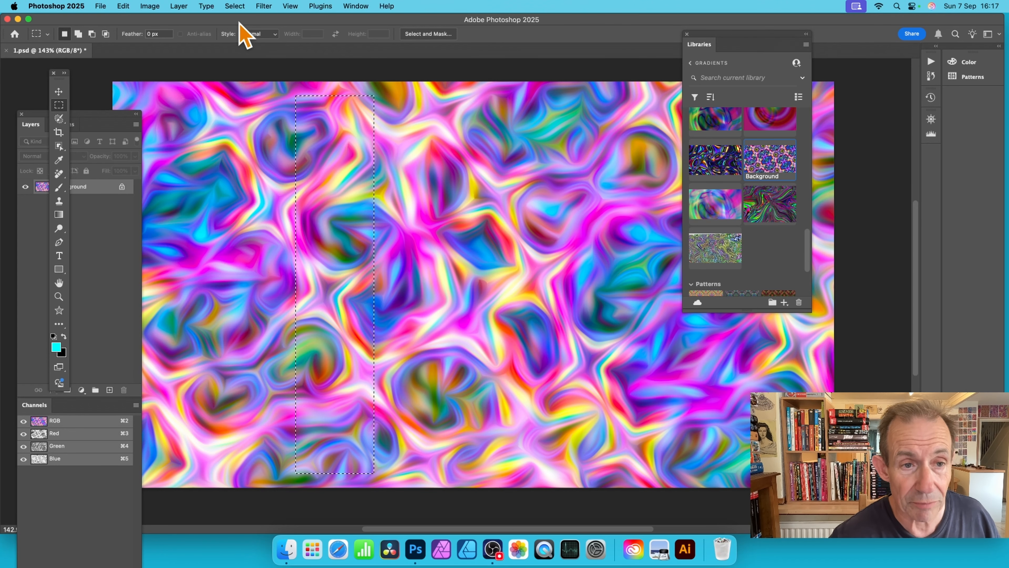
Step: Copy the selected strip and paste it onto its own layer
left_click(123, 6)
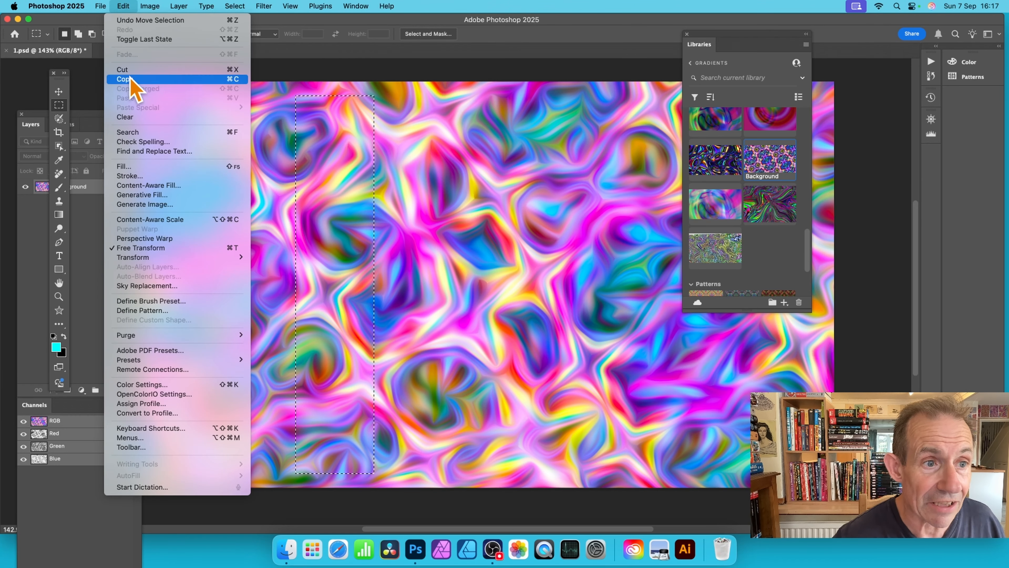
left_click(126, 79)
left_click(123, 6)
left_click(127, 98)
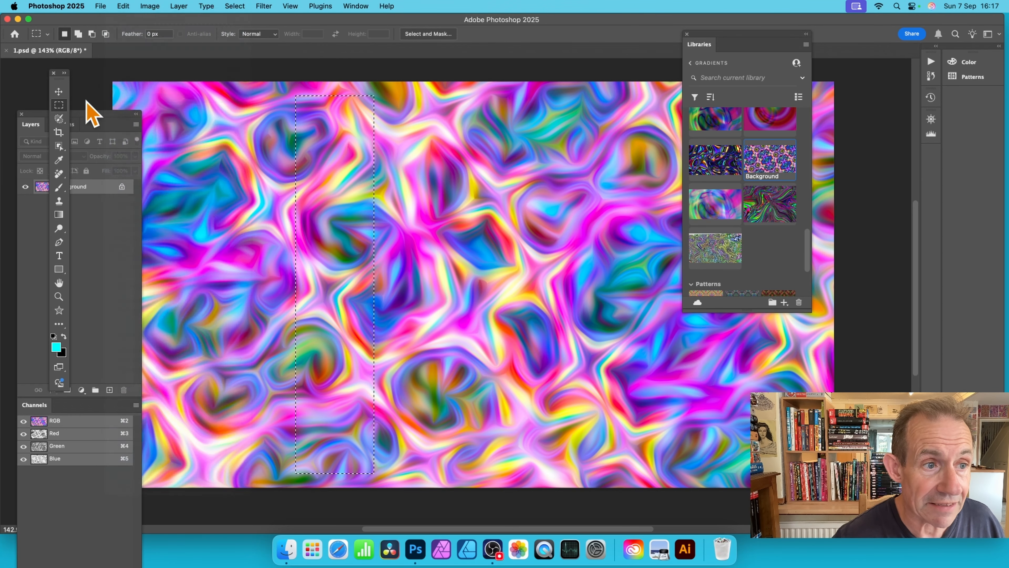
Step: Move the pasted strip to the canvas's left edge and stretch it vertically to match the full canvas height
left_click(59, 92)
left_click_drag(352, 207, 161, 192)
left_click_drag(151, 452, 147, 488)
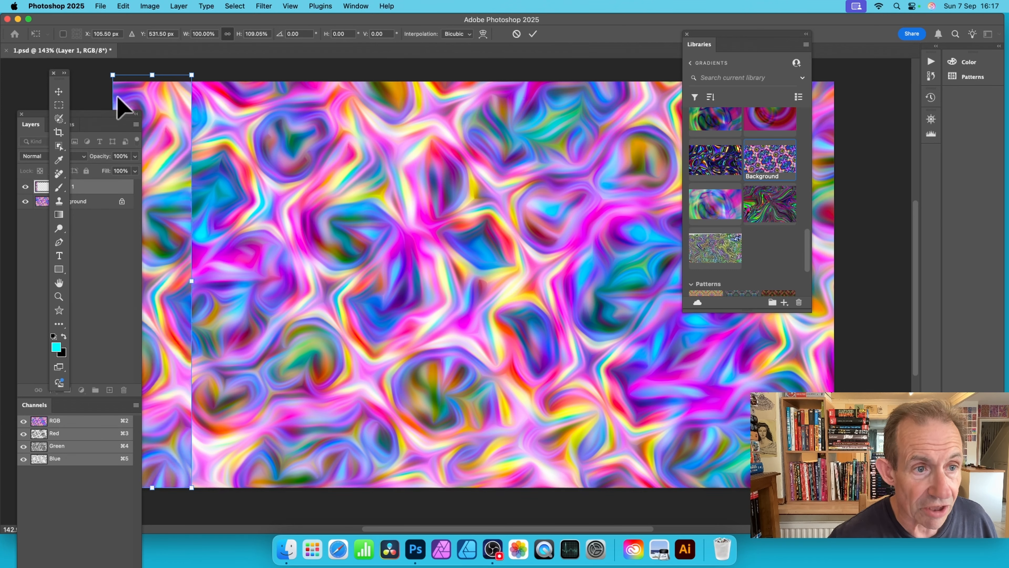
left_click_drag(152, 74, 151, 82)
key("Return")
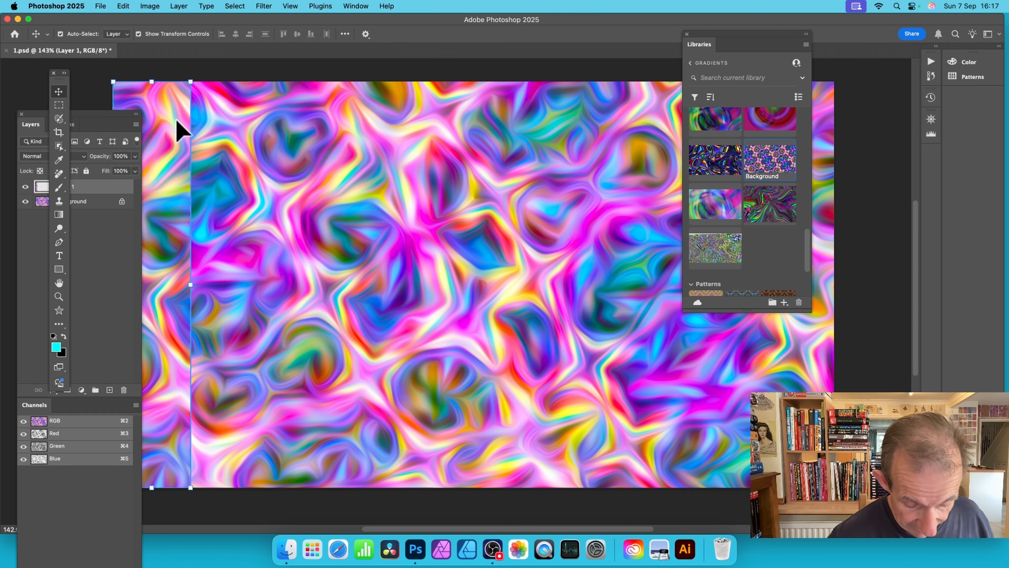
Step: Duplicate the strip directly beside the original on its right and flip the copy horizontally to mirror it
left_click_drag(171, 121, 247, 125)
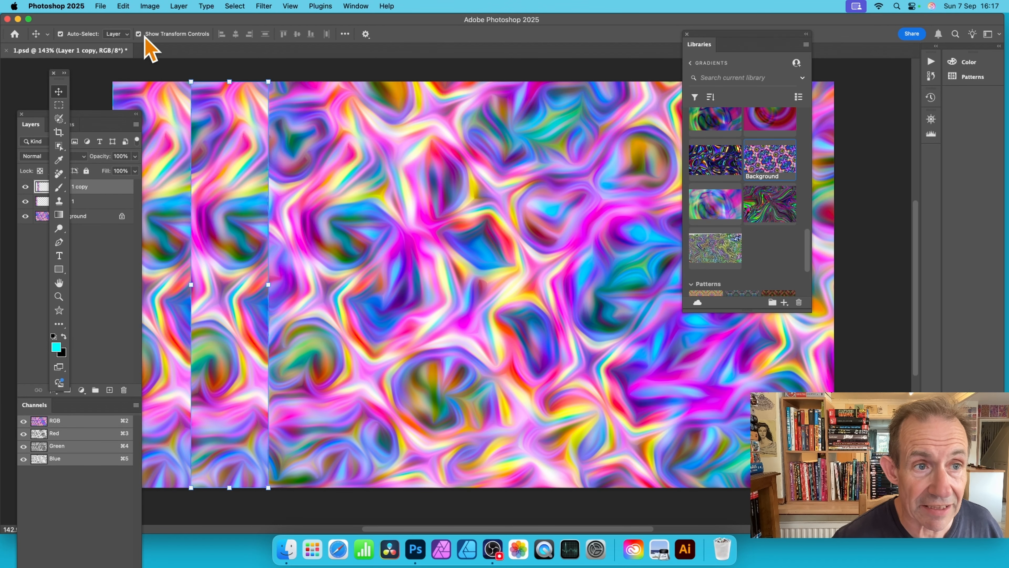
left_click(123, 6)
mouse_move(160, 258)
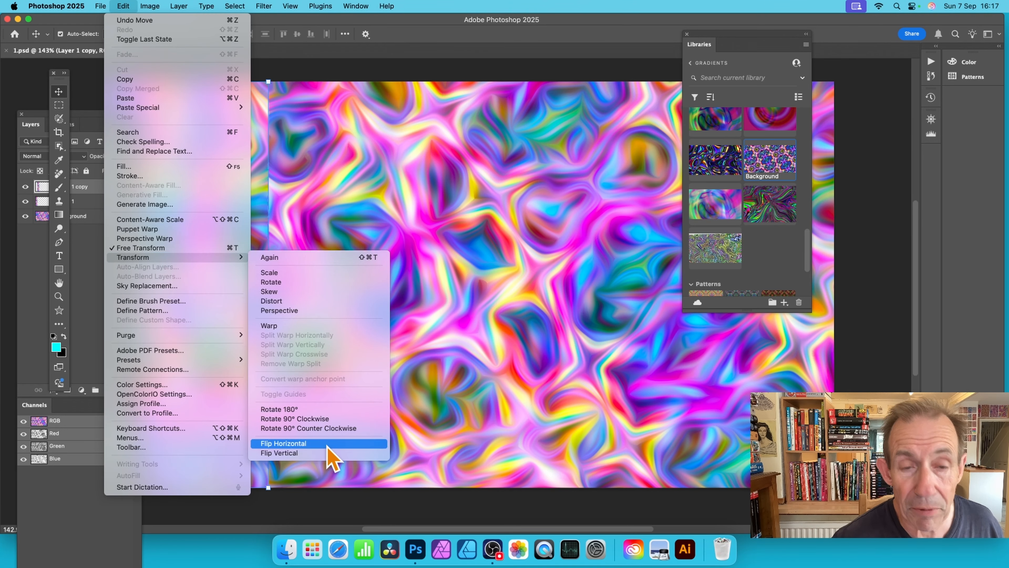
left_click(302, 443)
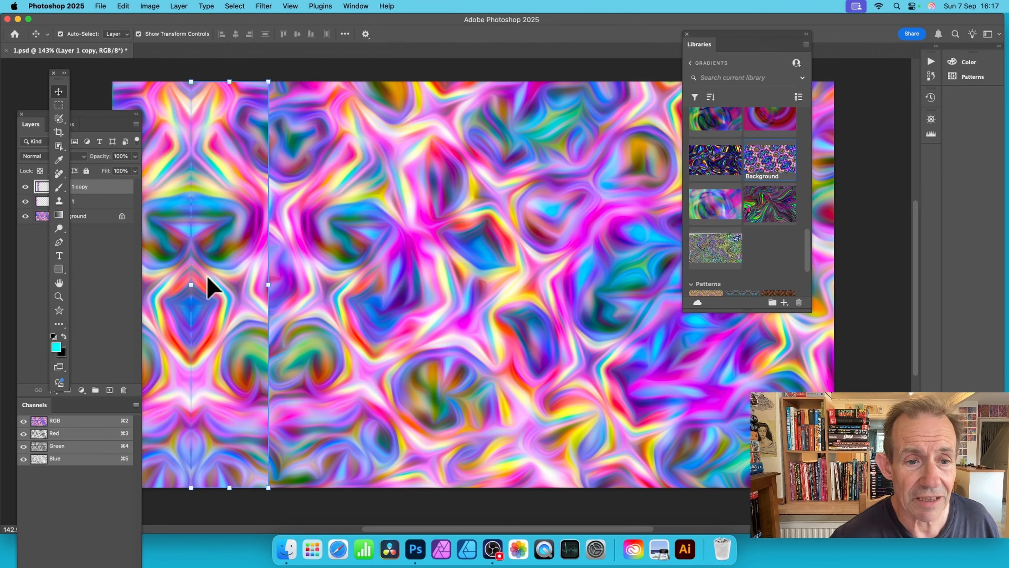
Step: Select the original strip layer together with its flipped copy and merge the two into a single layer
left_click(197, 258)
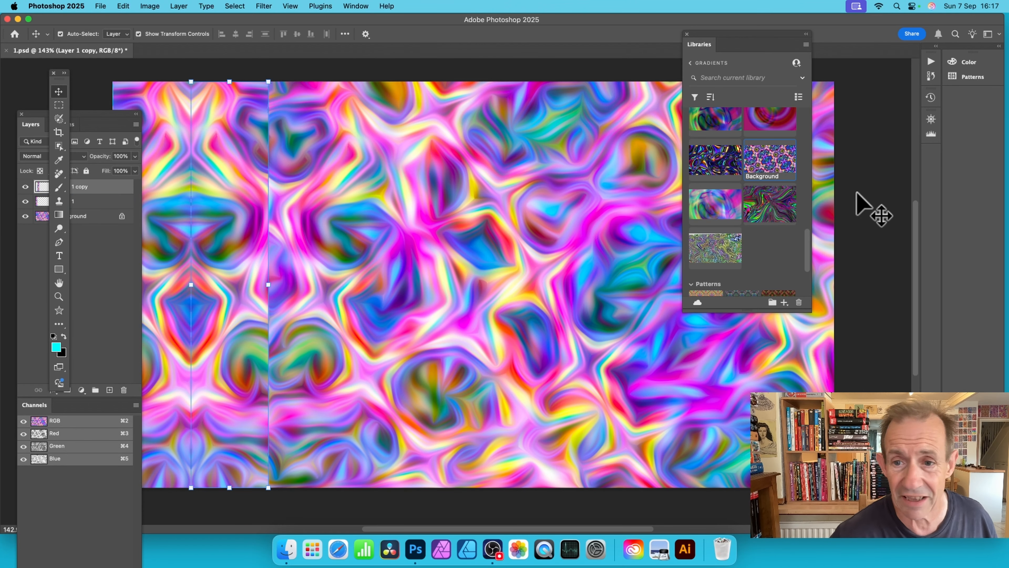
left_click(107, 202, "shift")
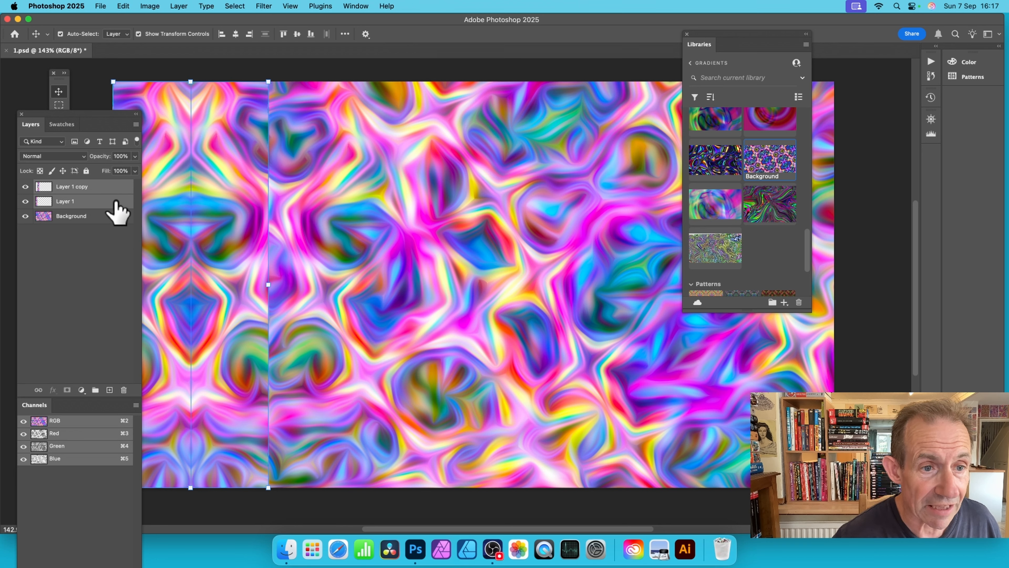
left_click(179, 6)
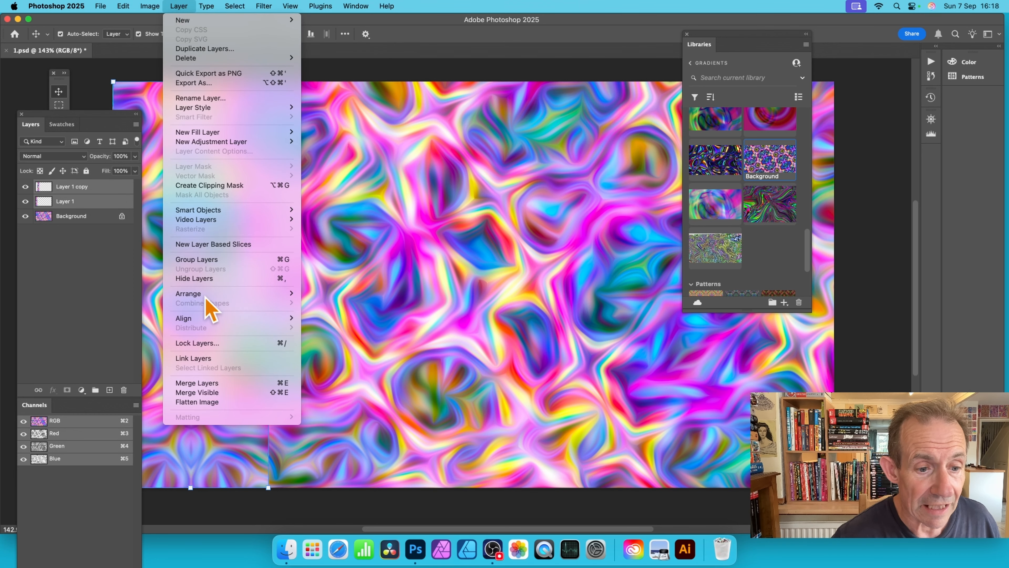
left_click(217, 384)
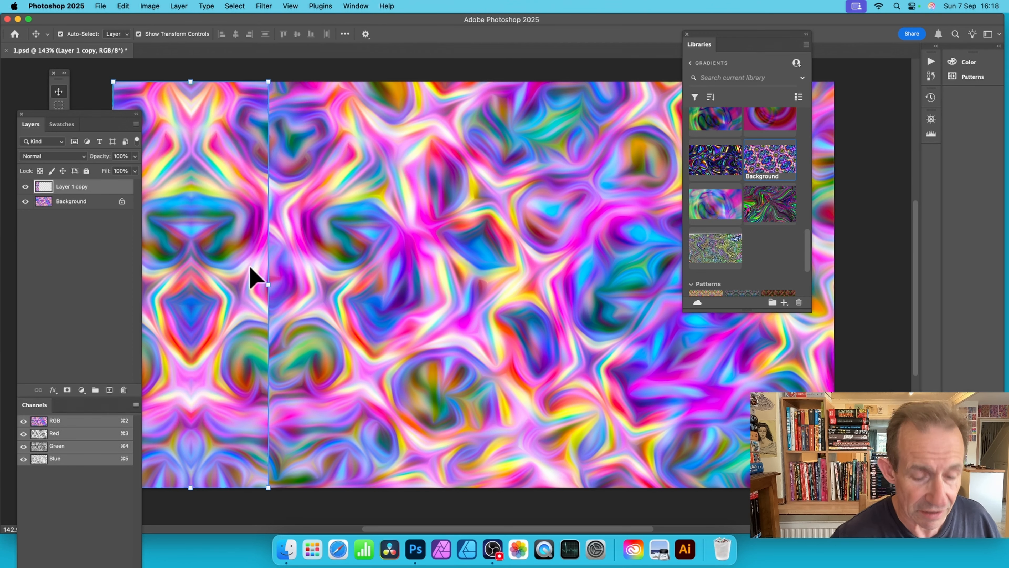
Step: Duplicate the merged mirrored strip side by side until the copies cover the full canvas width, closing the Libraries panel that blocks the view
left_click_drag(225, 253, 376, 241)
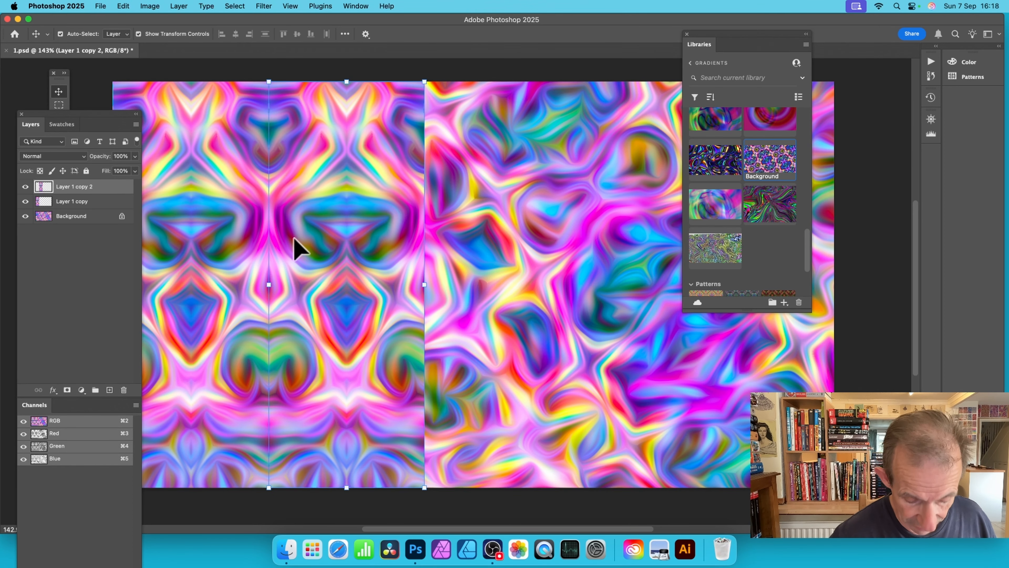
left_click_drag(302, 247, 823, 343)
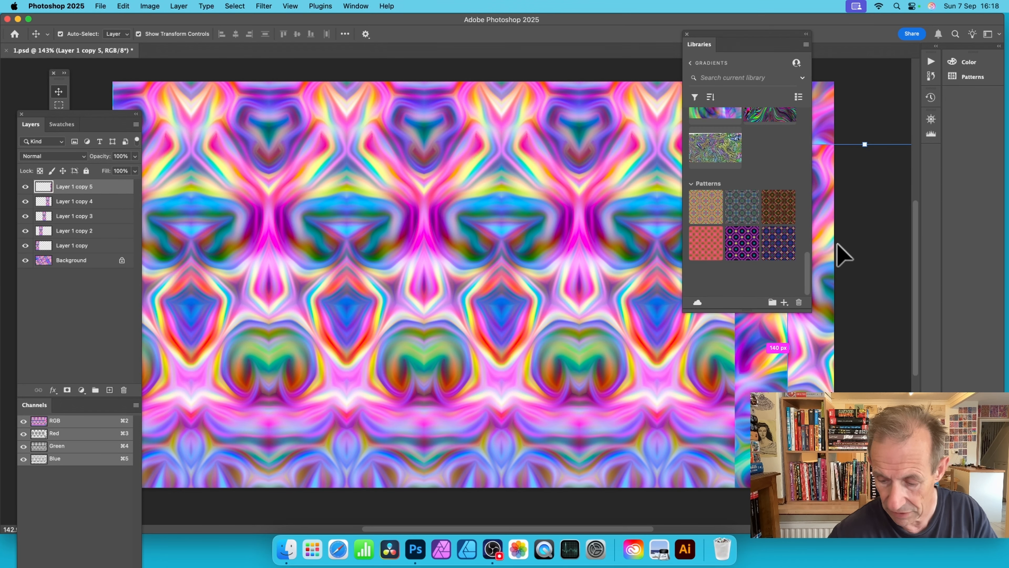
key("super+z")
left_click_drag(692, 37, 422, 119)
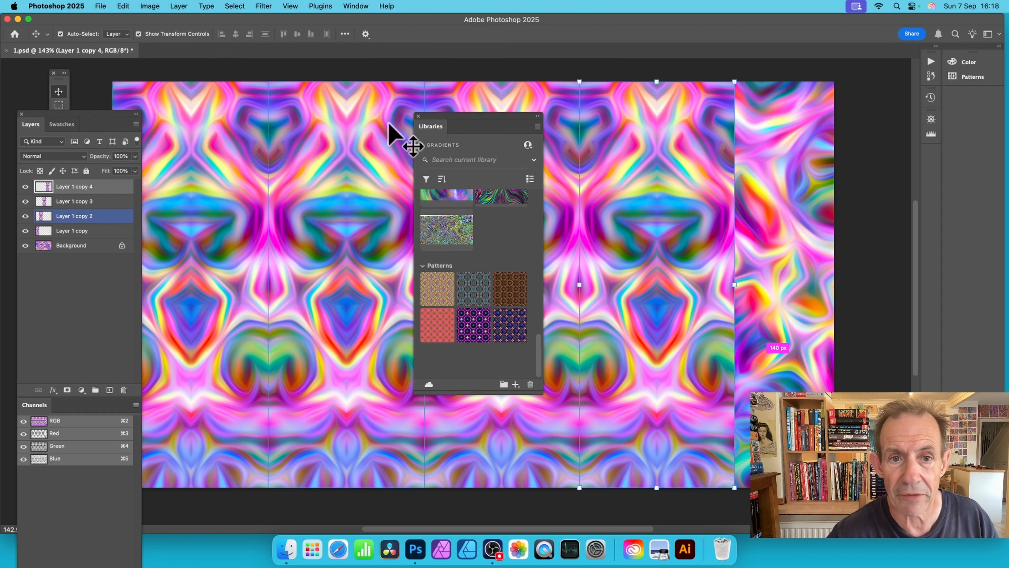
left_click(419, 116)
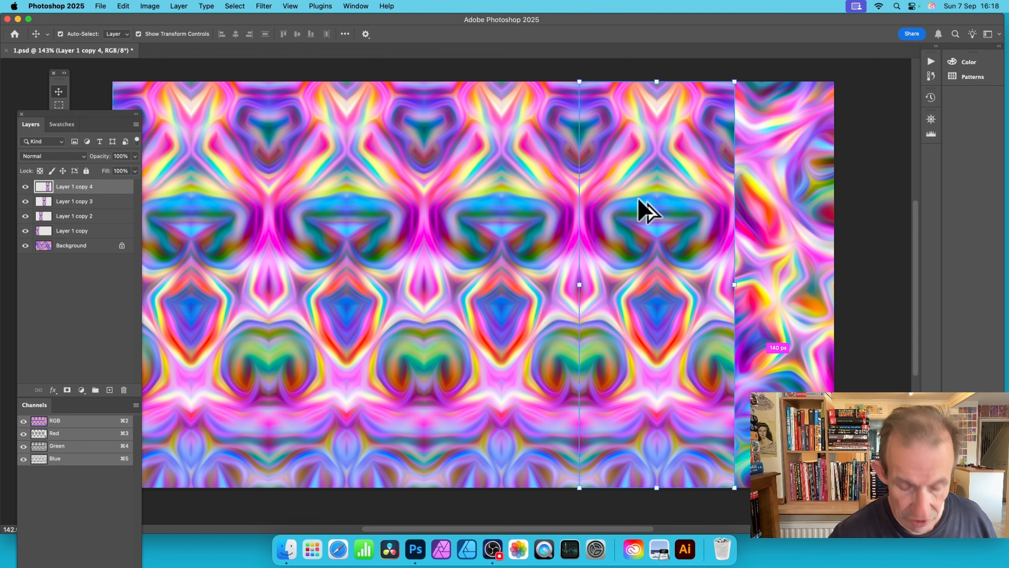
left_click_drag(629, 198, 782, 193)
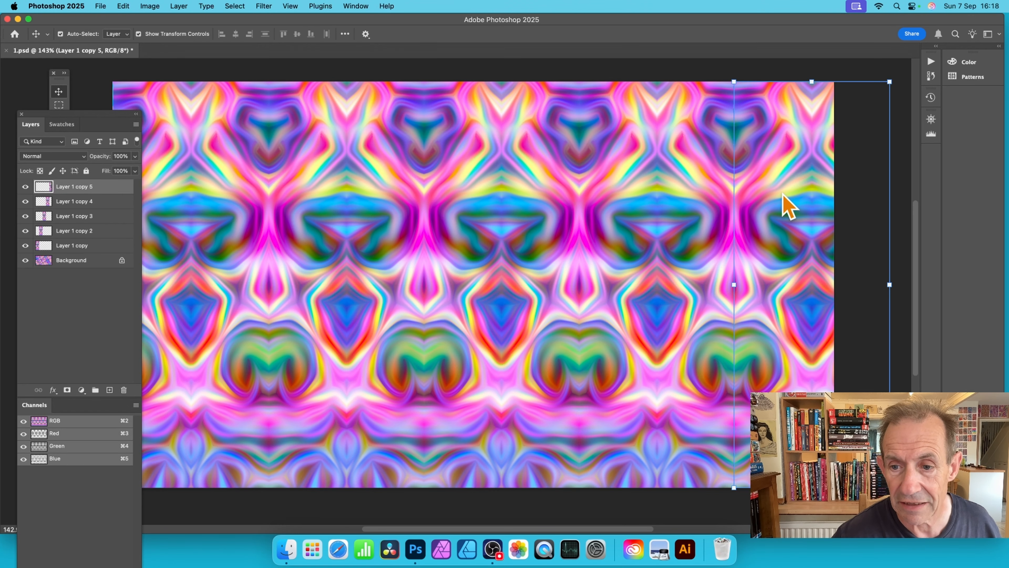
left_click(684, 72)
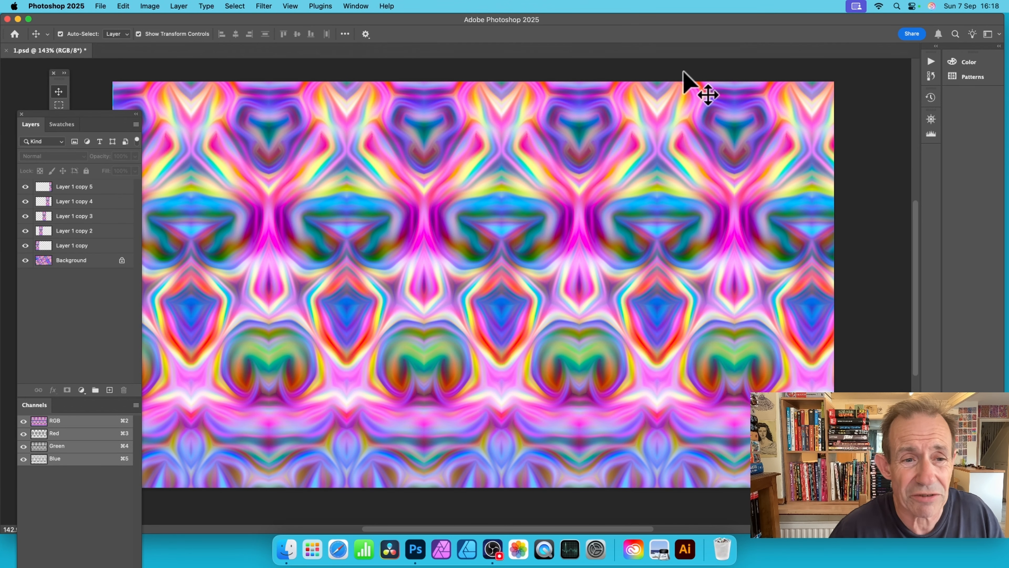
left_click(185, 296)
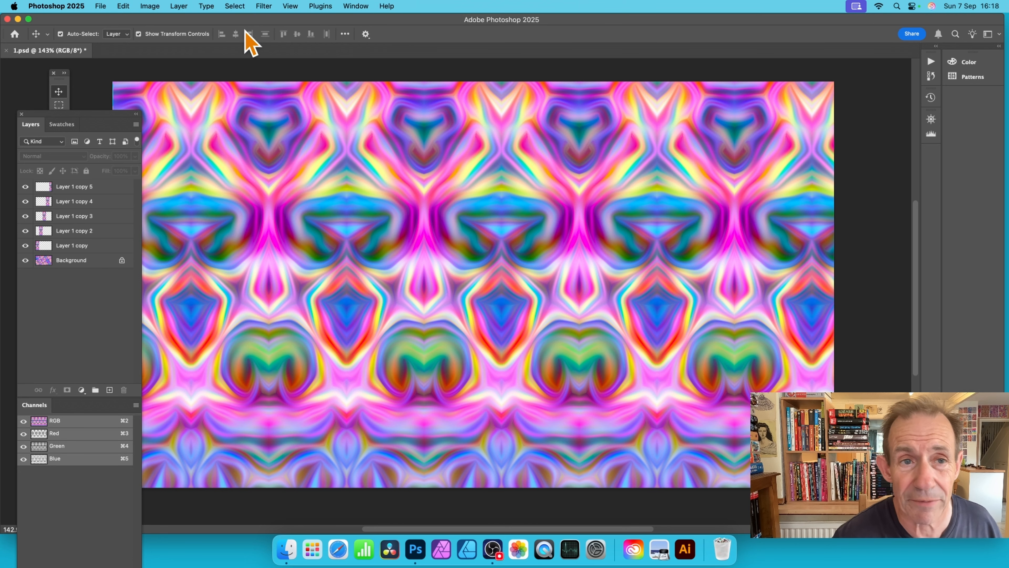
left_click(263, 6)
left_click(226, 304)
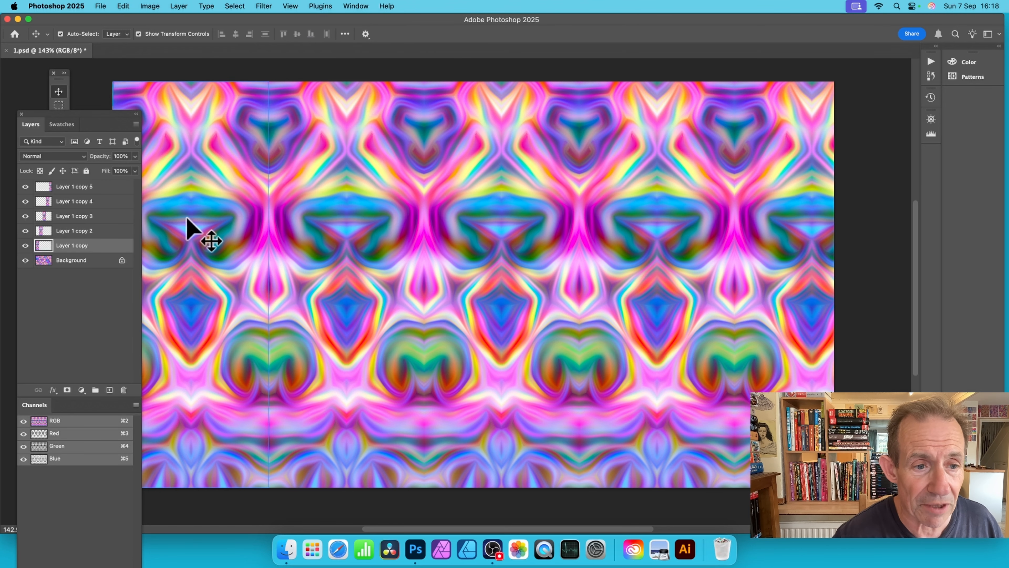
left_click(187, 218)
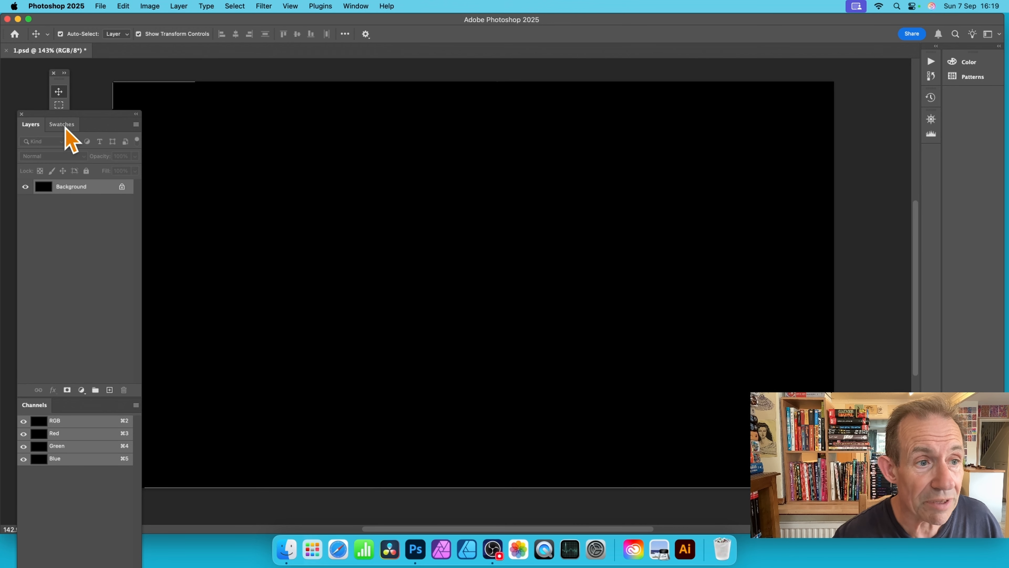
Step: Activate the Gradient tool on the black background and expand the Legacy Gradients group in the gradient presets
left_click(63, 100)
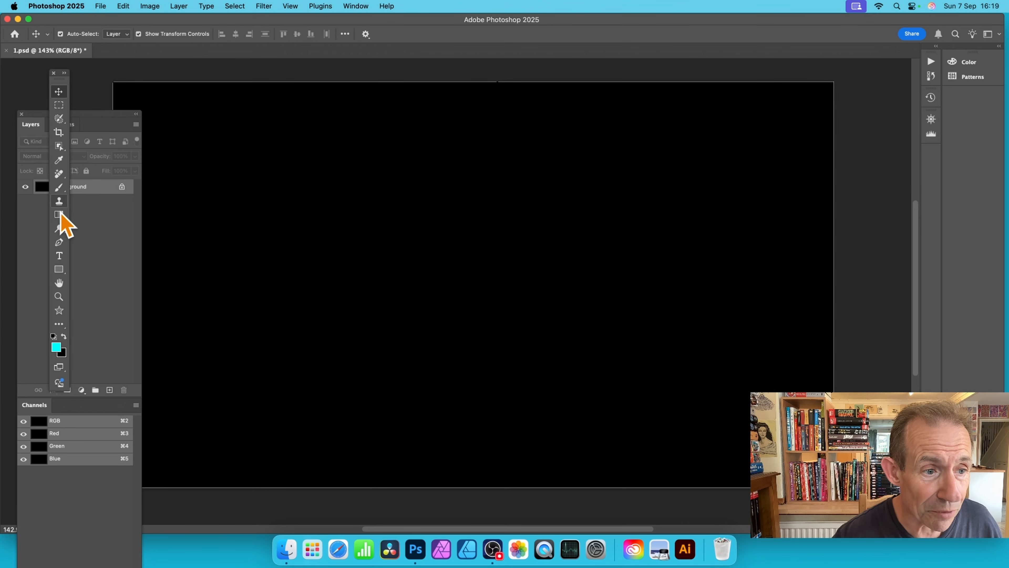
left_click(59, 216)
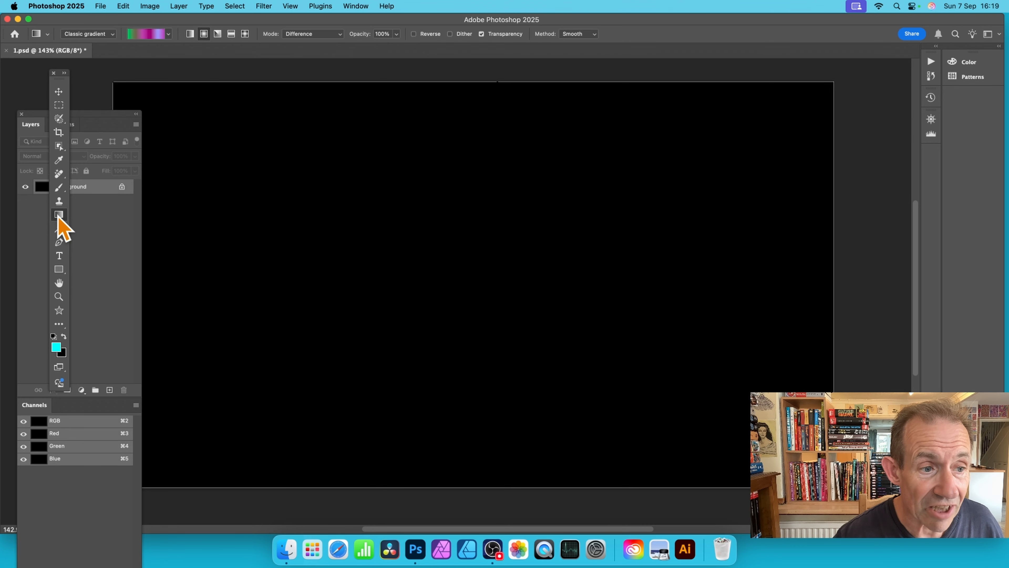
left_click(168, 34)
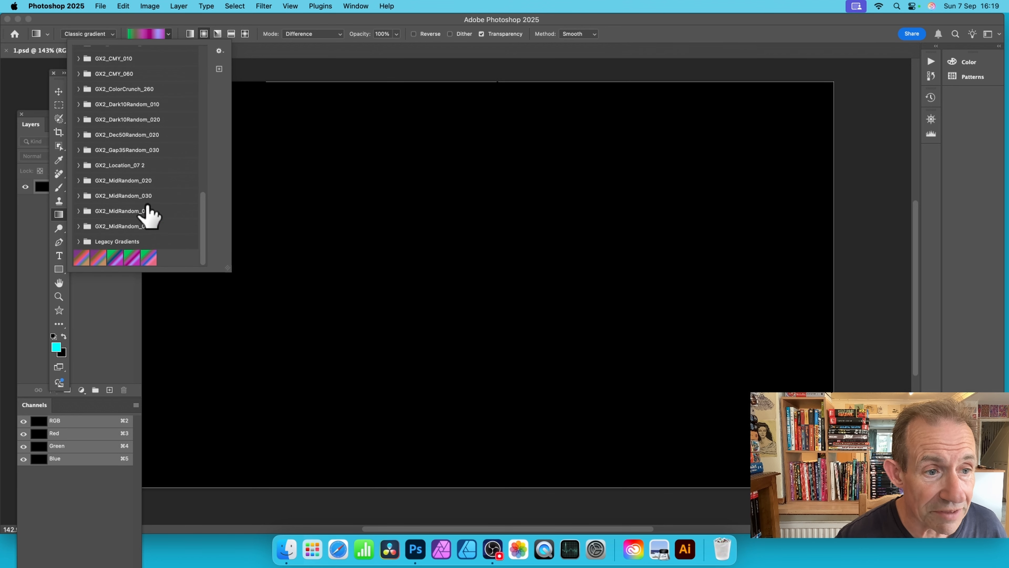
scroll(148, 187, "up", 5)
scroll(146, 187, "up", 10)
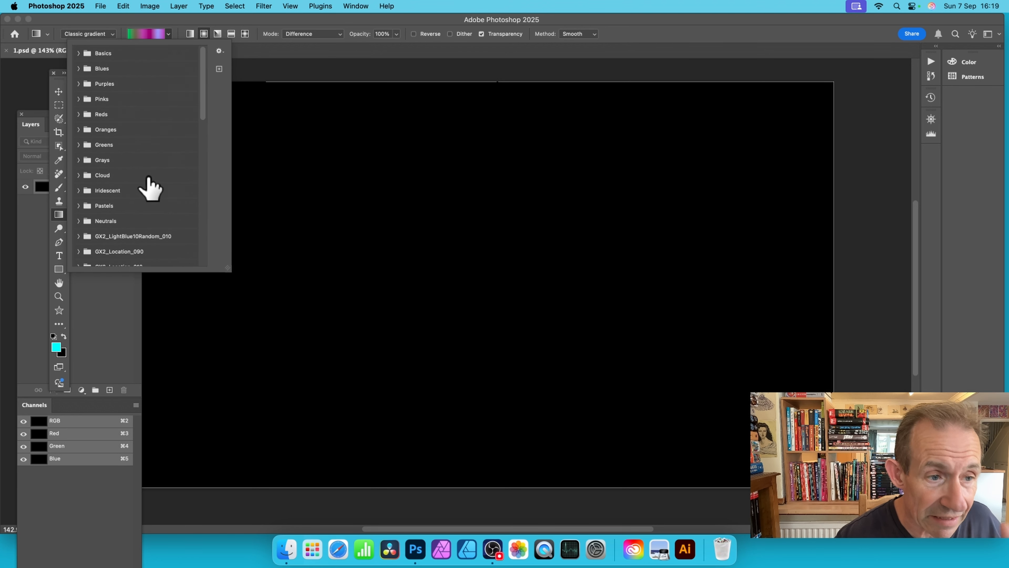
scroll(149, 183, "down", 15)
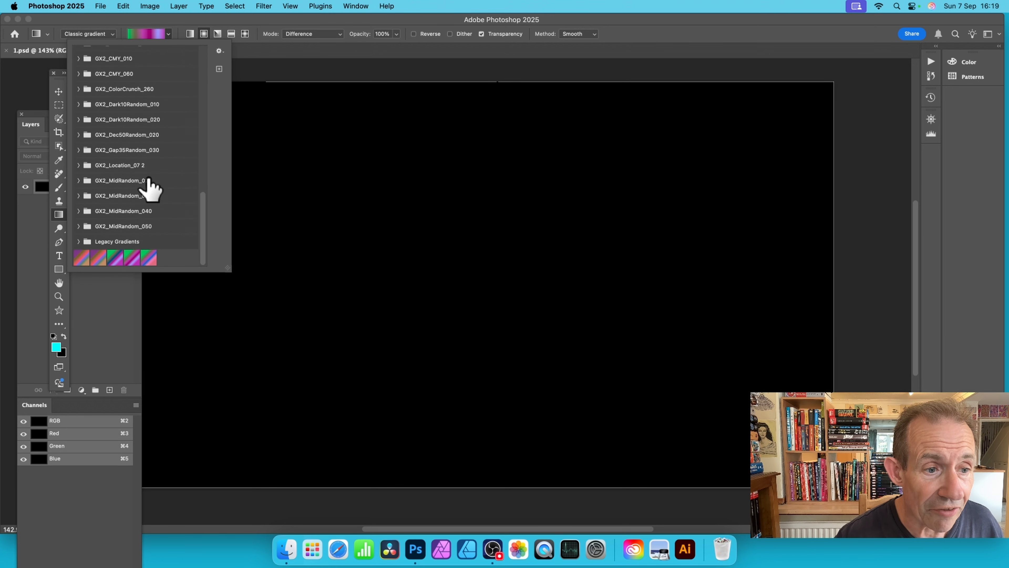
left_click(82, 242)
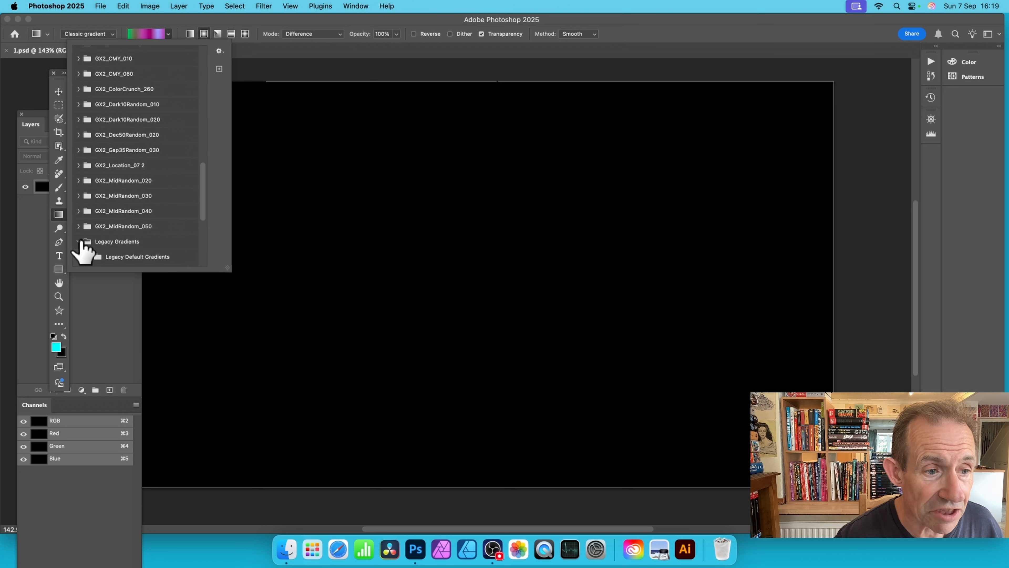
Step: Choose the last preset in Color Harmonies 1, running from lime through red and orange to purple, and set the style to linear
scroll(141, 211, "down", 3)
scroll(141, 211, "down", 5)
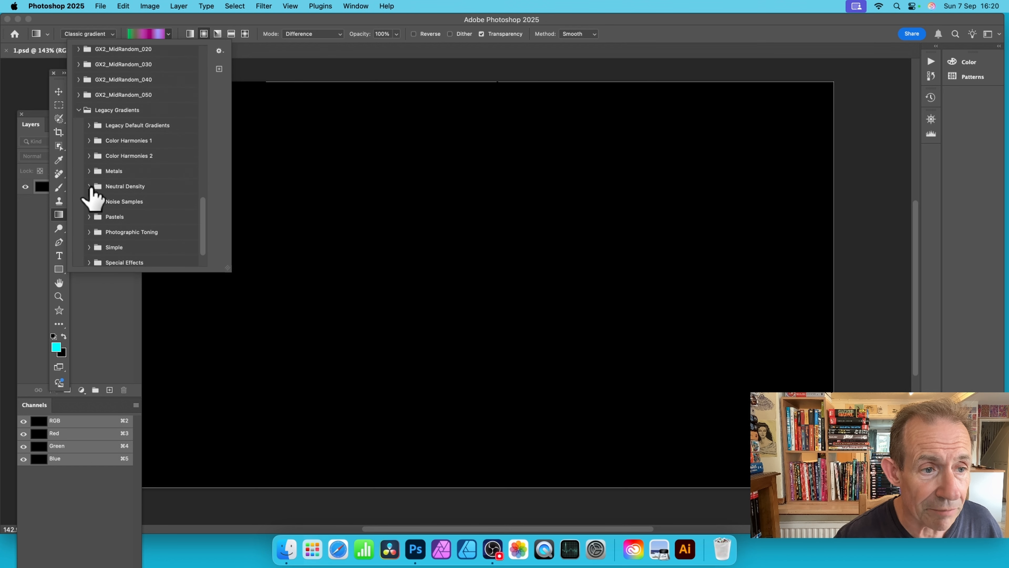
left_click(90, 186)
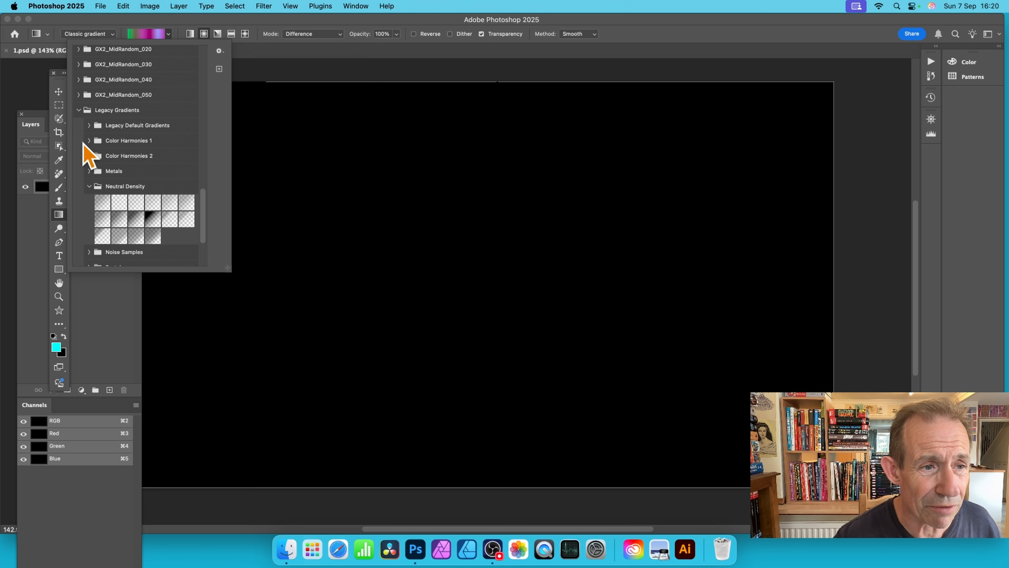
left_click(88, 140)
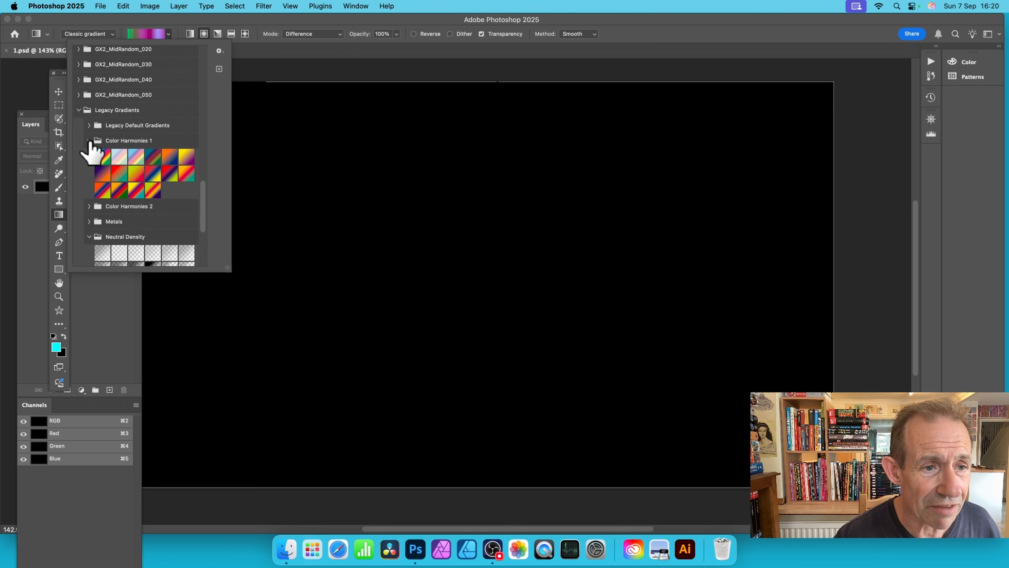
left_click(148, 184)
left_click(229, 21)
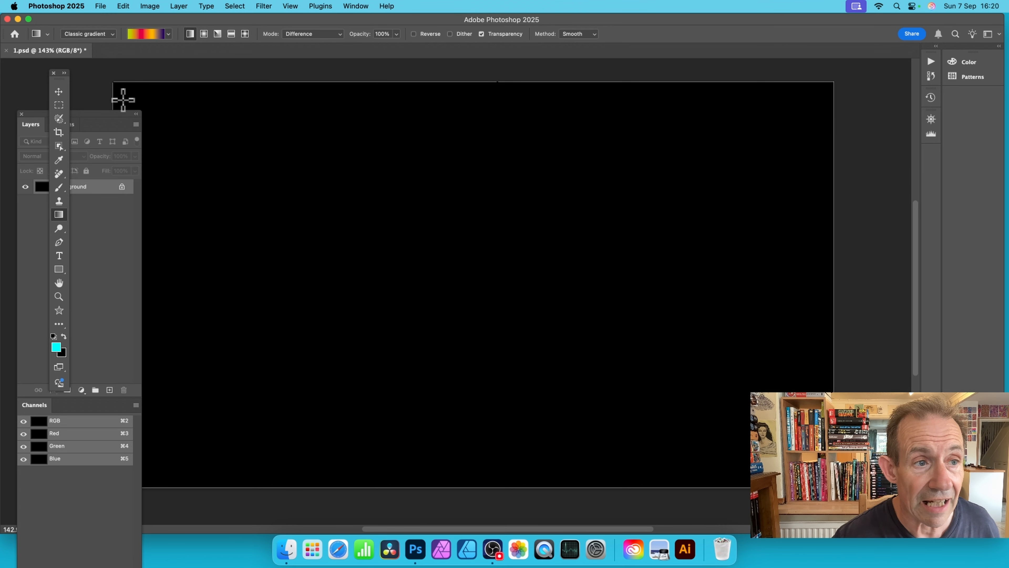
Step: Draw a linear gradient across the full canvas width in Difference mode, and overlay several shorter horizontal gradients to build coloured vertical stripes
left_click_drag(118, 102, 832, 93)
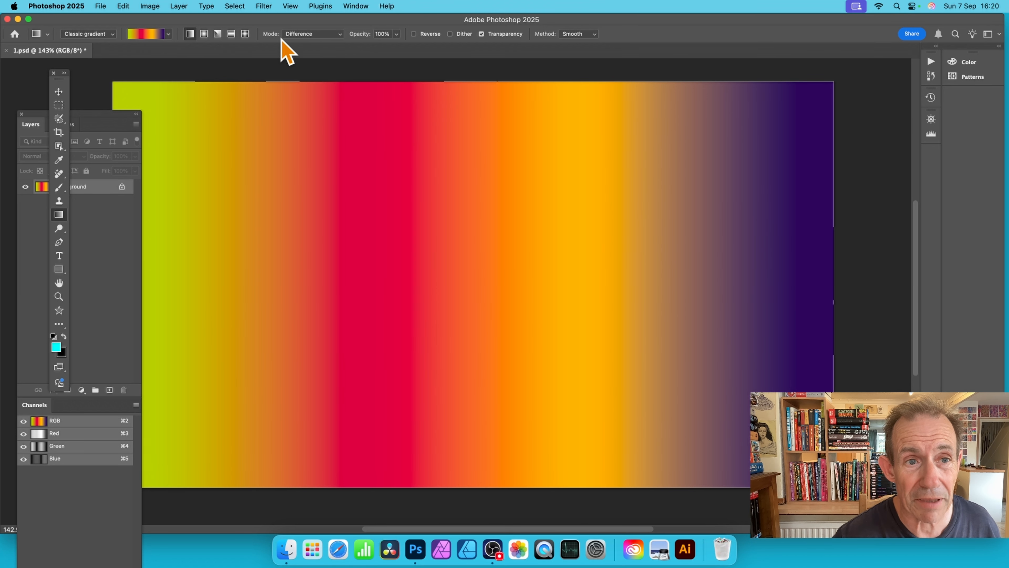
left_click_drag(214, 244, 512, 240)
left_click_drag(223, 246, 400, 245)
left_click_drag(279, 251, 608, 252)
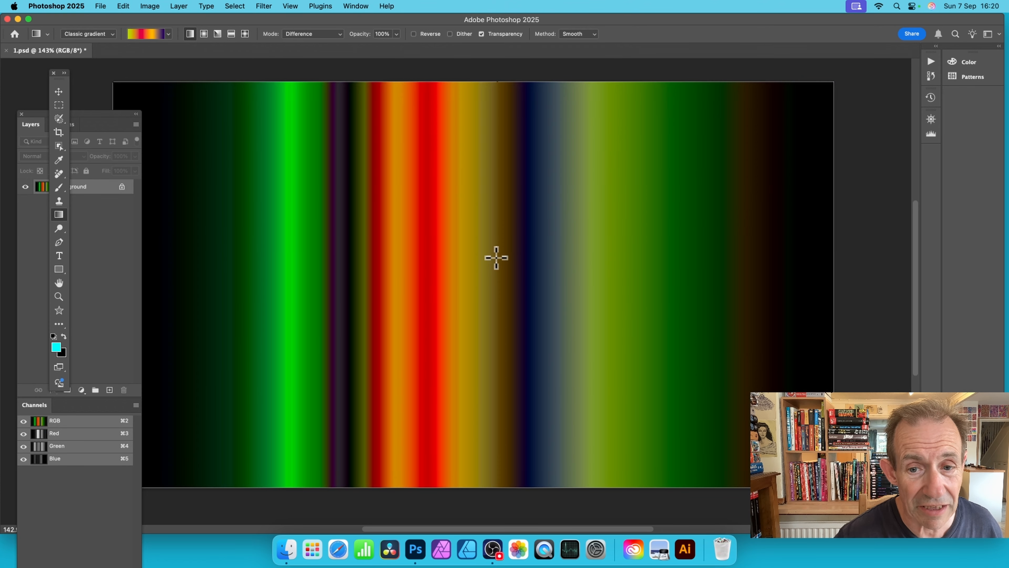
left_click_drag(499, 252, 685, 252)
left_click_drag(495, 286, 777, 264)
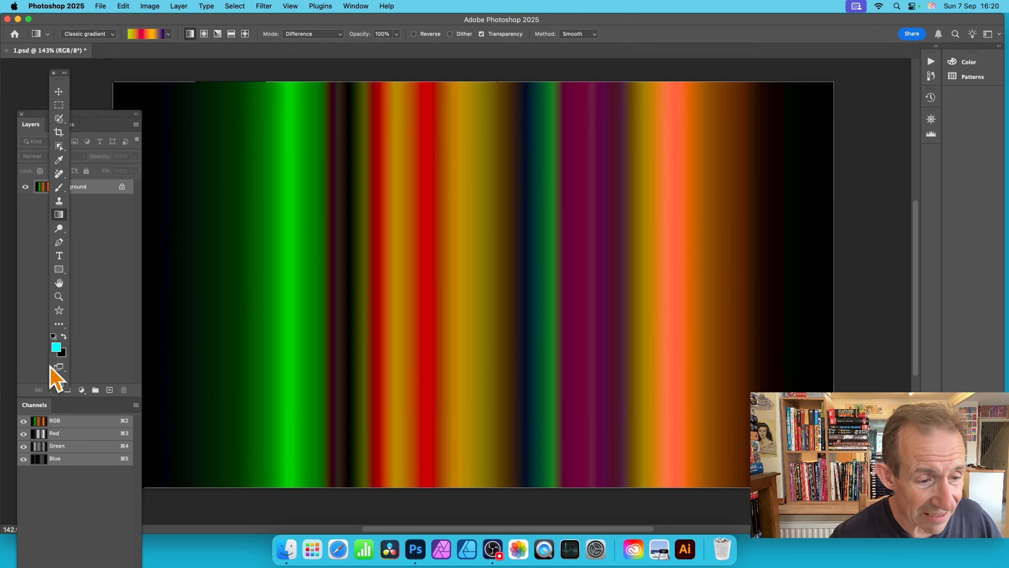
Step: Isolate the Red channel and draw two horizontal Difference gradients across the middle of the canvas
left_click_drag(37, 406, 173, 164)
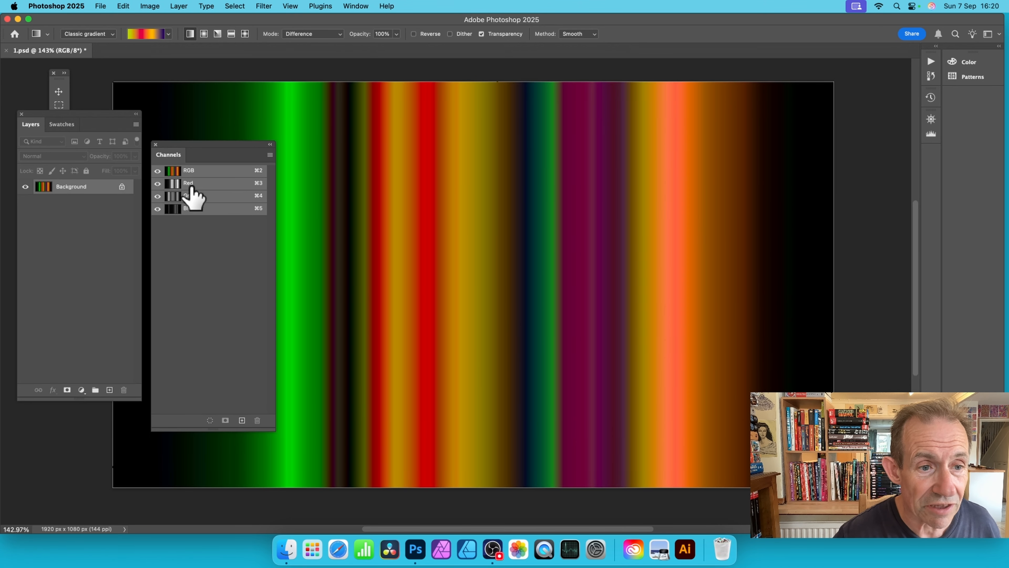
left_click(191, 183)
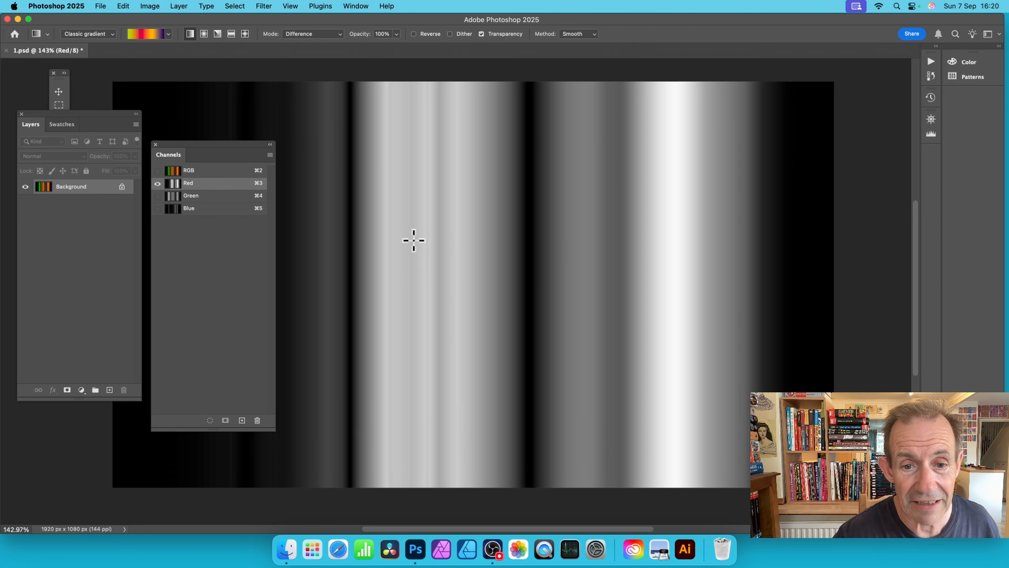
left_click_drag(414, 240, 624, 239)
left_click_drag(430, 255, 545, 261)
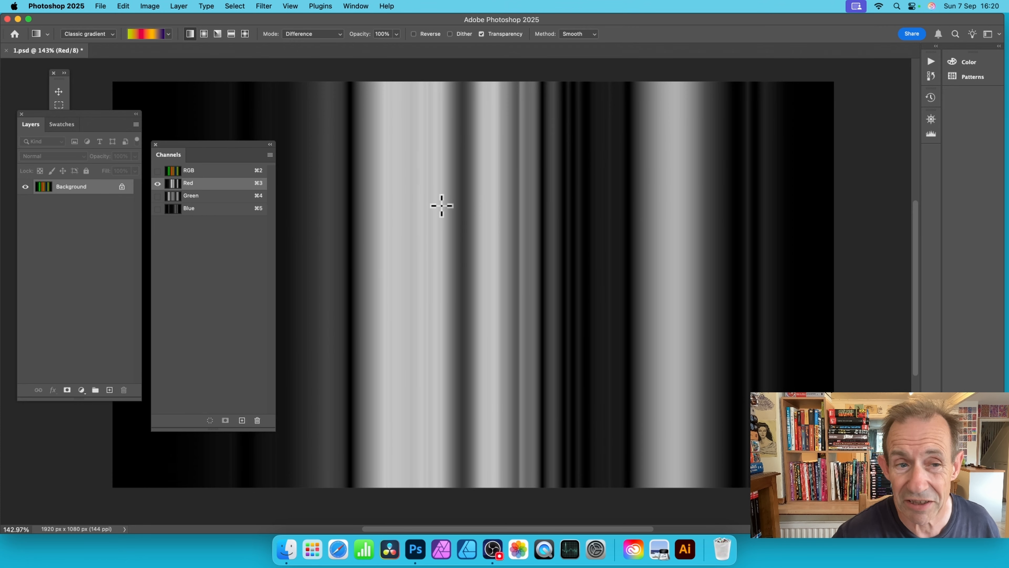
Step: Isolate the Green channel and draw two short horizontal Difference gradients over the stripes left of the canvas centre
left_click(195, 195)
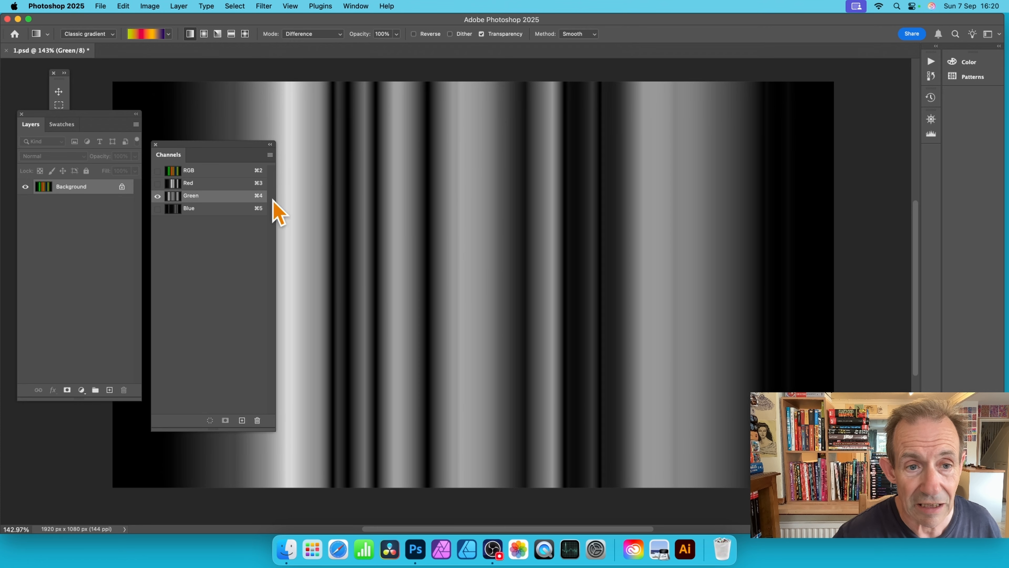
left_click_drag(320, 233, 448, 253)
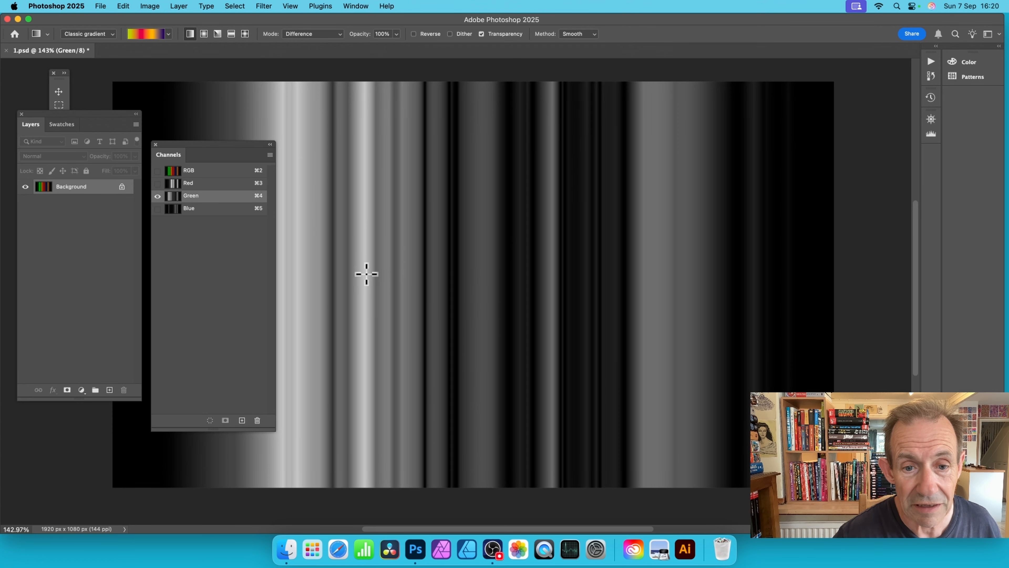
left_click_drag(366, 273, 455, 274)
Step: Isolate the Blue channel, draw five overlapping horizontal Difference gradients on it, and restore the composite RGB view
left_click(195, 209)
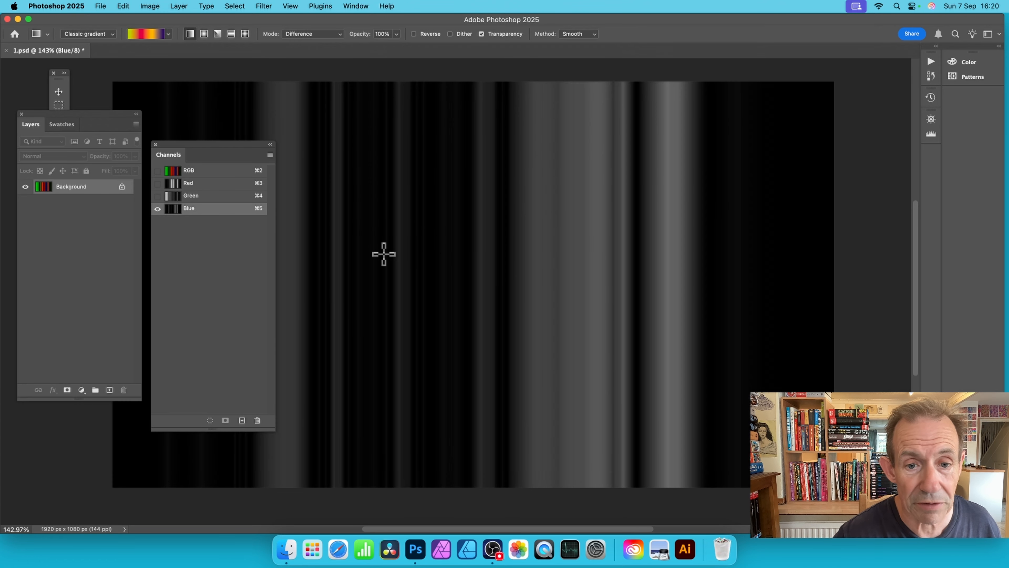
left_click_drag(378, 255, 558, 259)
left_click_drag(455, 277, 554, 275)
left_click_drag(586, 269, 686, 267)
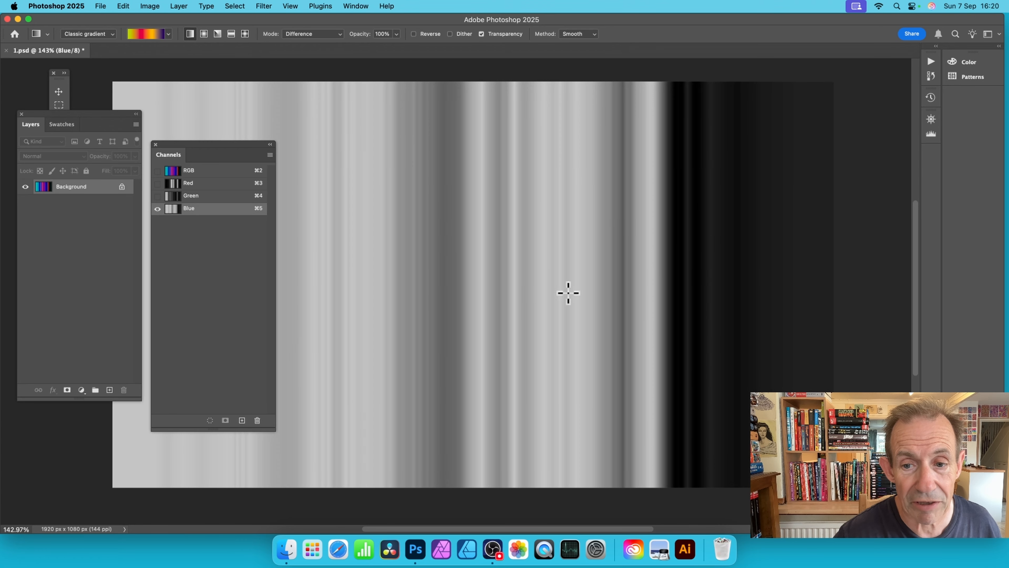
left_click_drag(419, 307, 558, 293)
left_click_drag(630, 249, 697, 252)
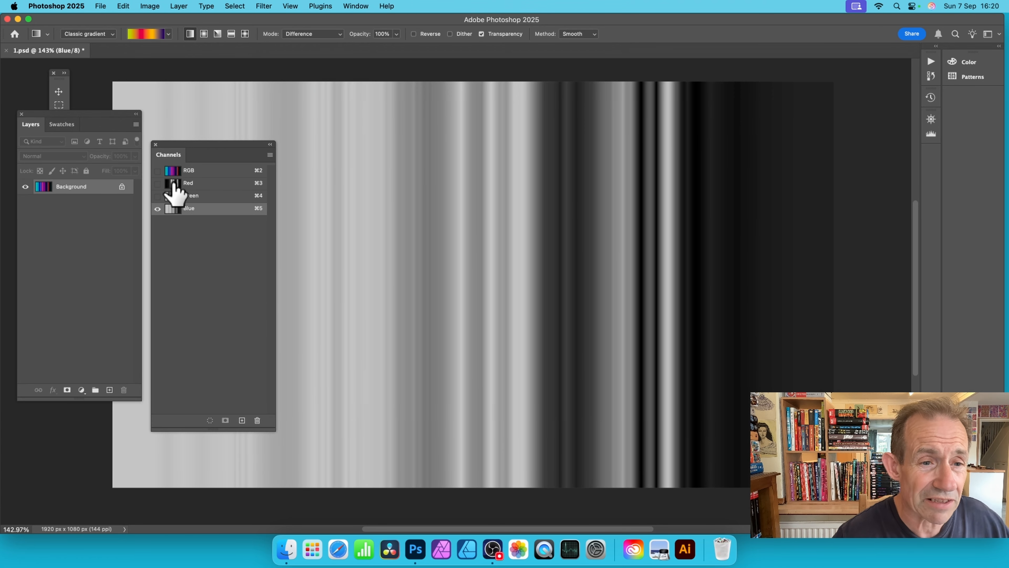
left_click(213, 172)
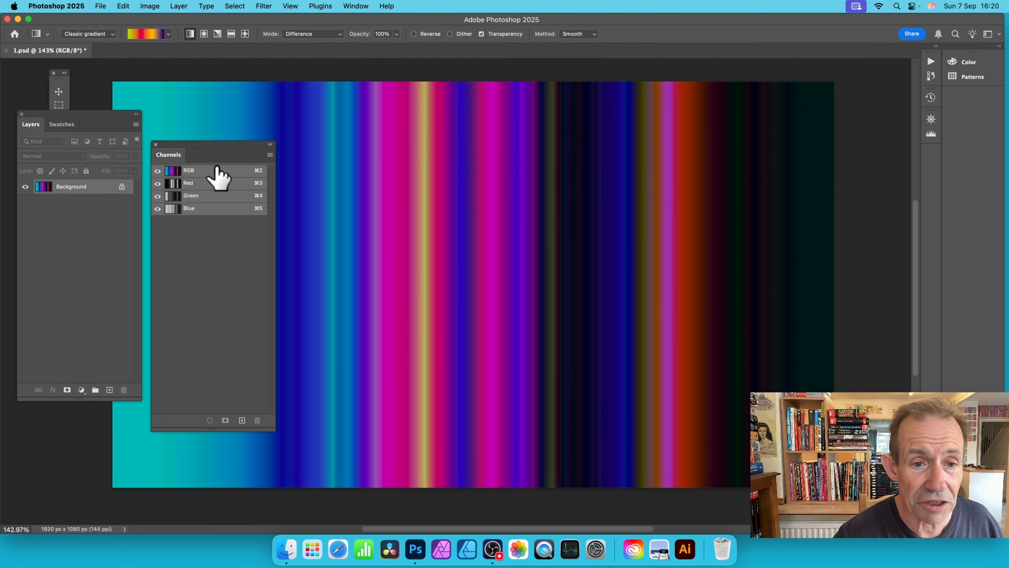
Step: Try the previously used Wave filter on the full-colour vertical stripes, and undo it
left_click_drag(223, 148, 159, 209)
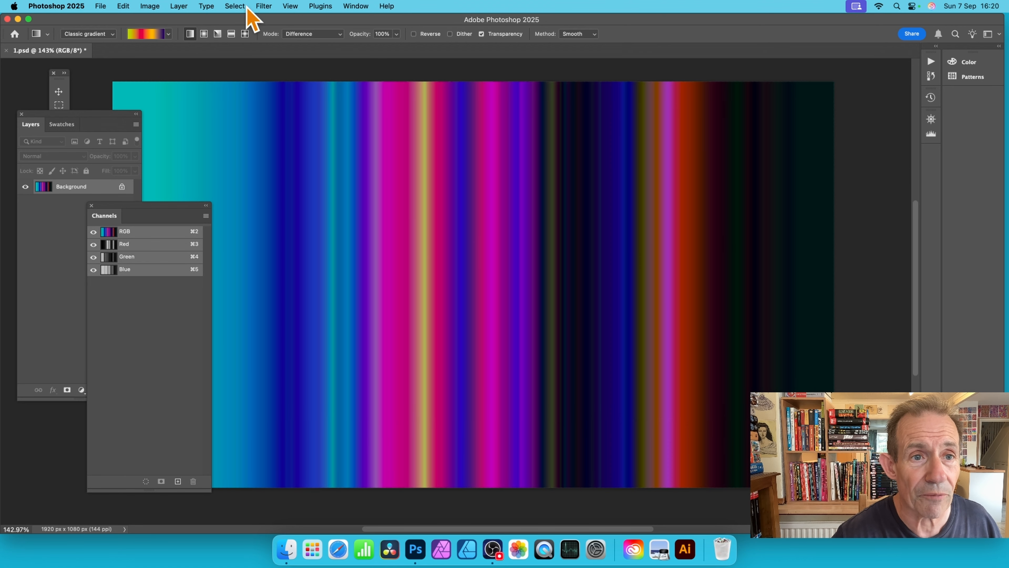
left_click(261, 6)
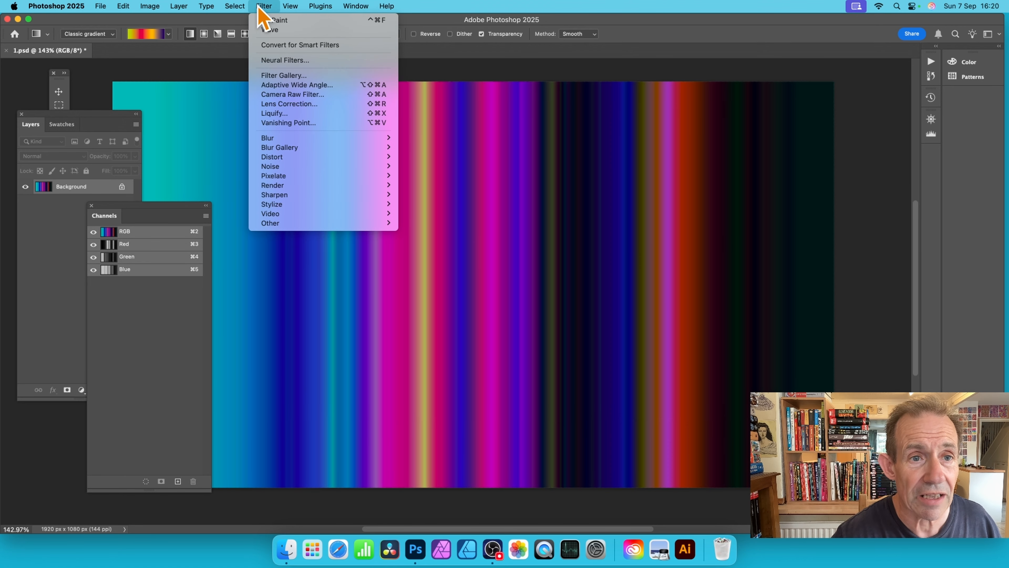
left_click(283, 31)
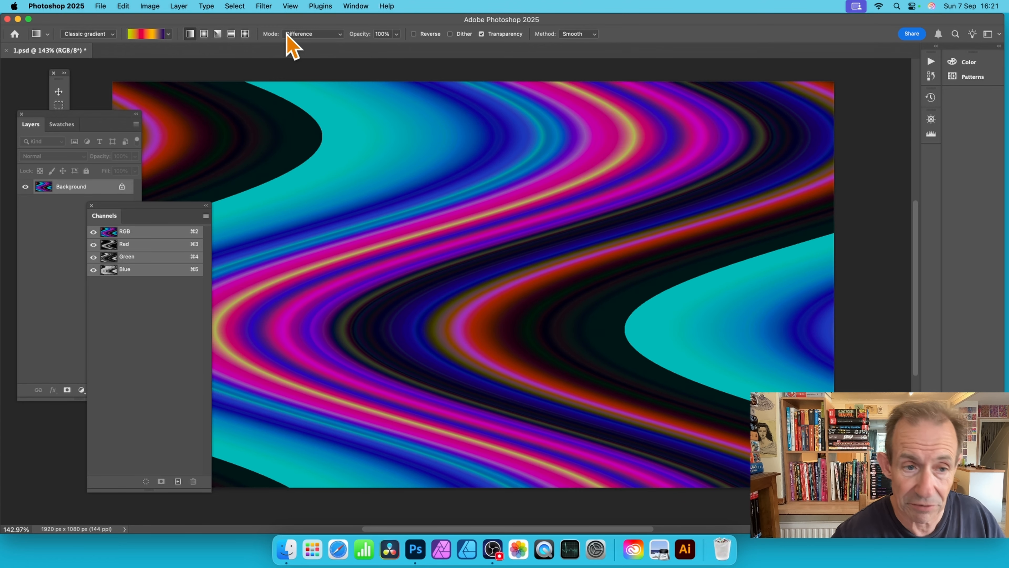
key("super+z")
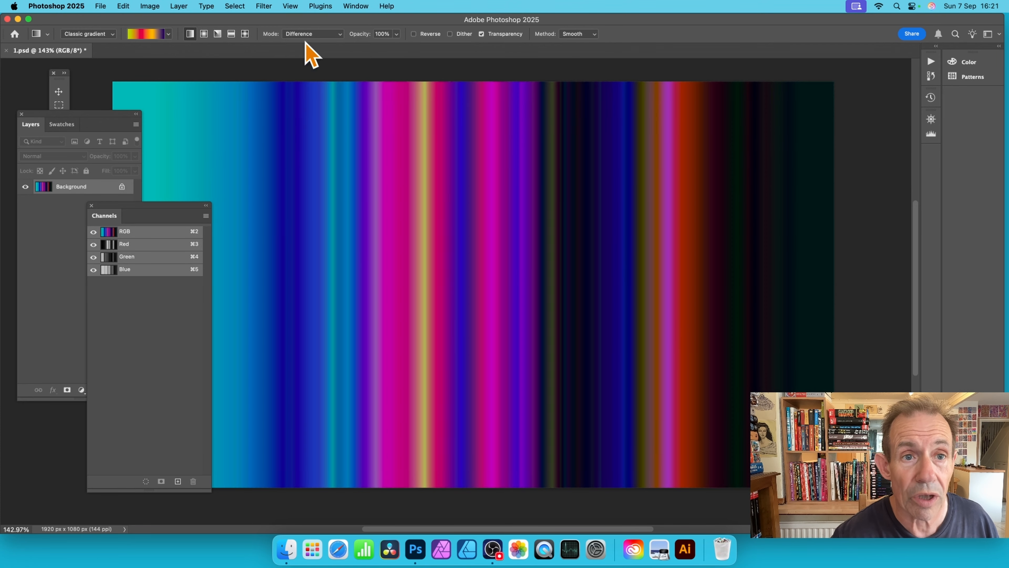
Step: Try the Twirl distortion on the vertical stripes with an angle of 50°, and undo it
left_click(263, 6)
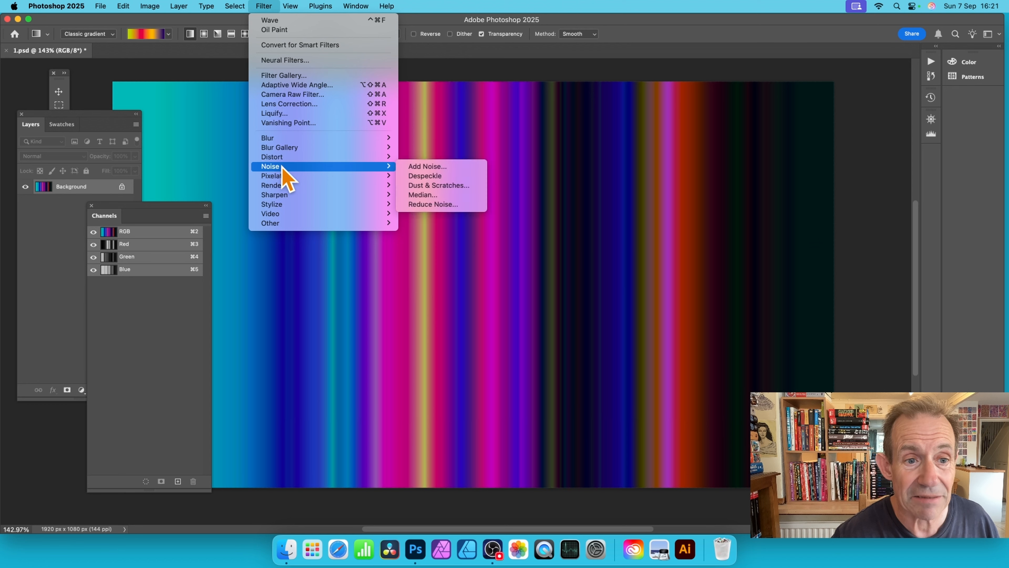
mouse_move(294, 157)
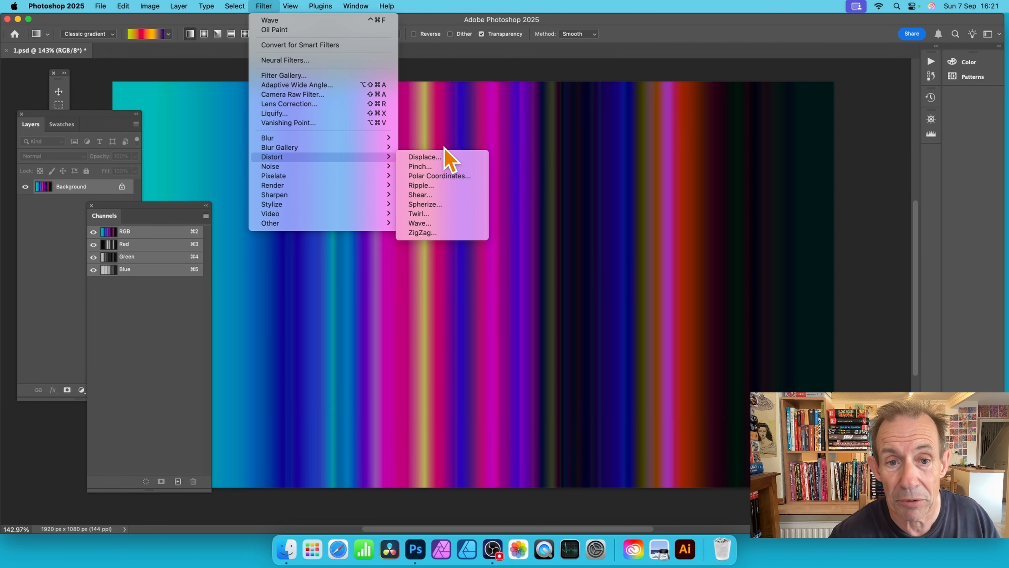
left_click(445, 216)
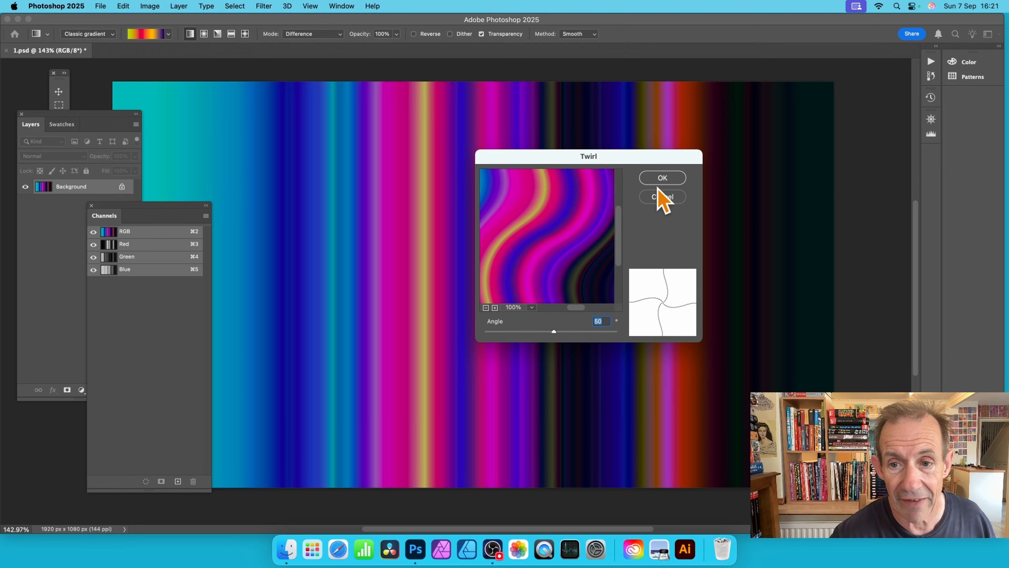
left_click(662, 179)
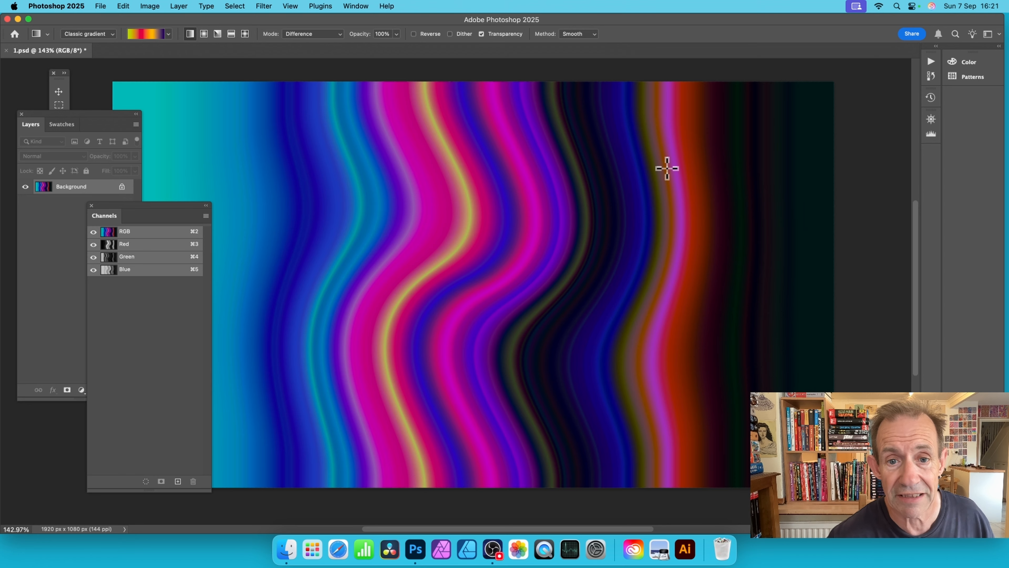
key("super+z")
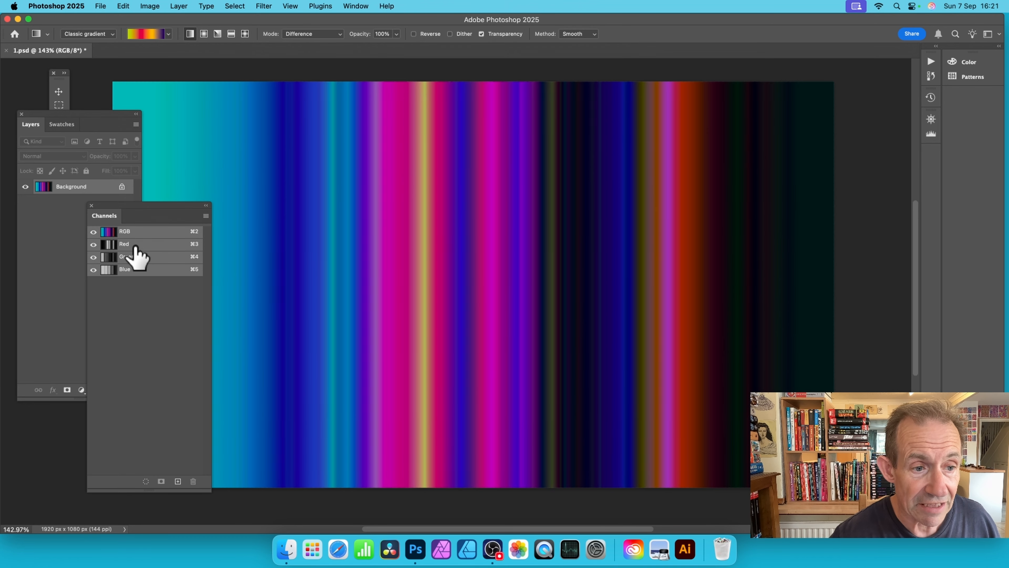
Step: Isolate the Red channel and draw two long, near-vertical Difference gradients down the canvas
left_click(124, 244)
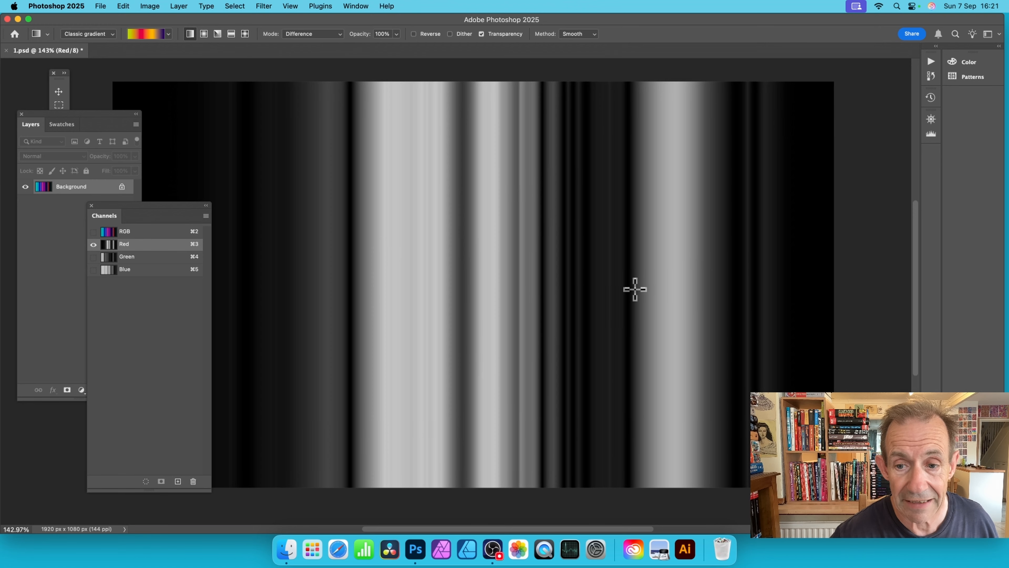
left_click_drag(473, 158, 489, 389)
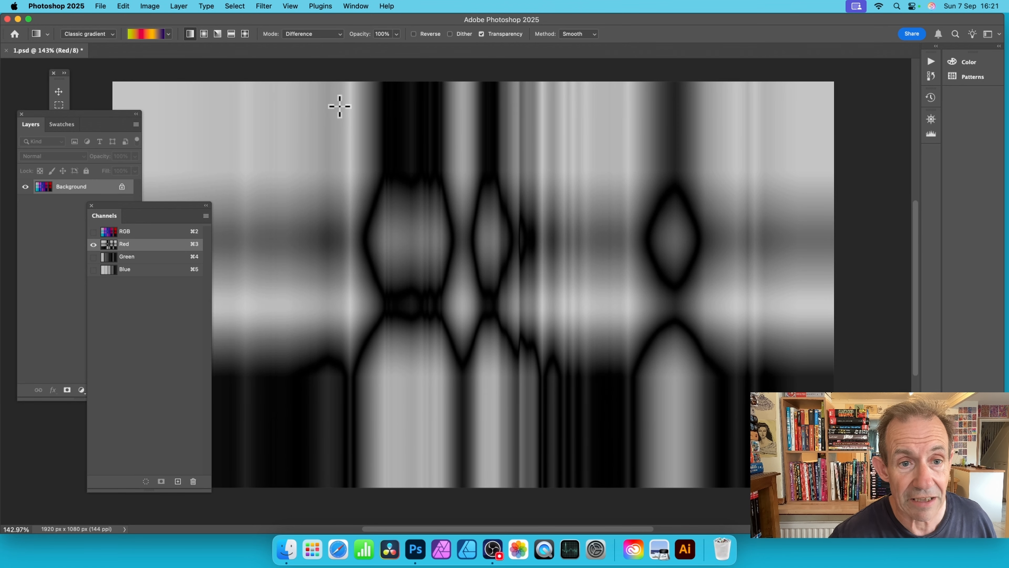
left_click_drag(339, 106, 354, 444)
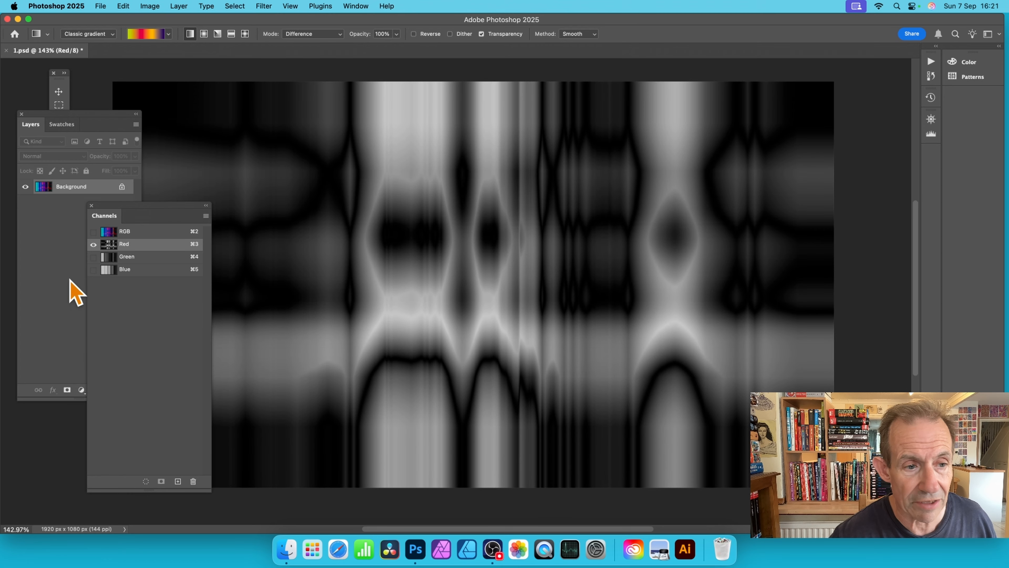
Step: Isolate the Green channel and draw one long vertical Difference gradient and a shorter one across the upper part of the canvas
left_click(137, 257)
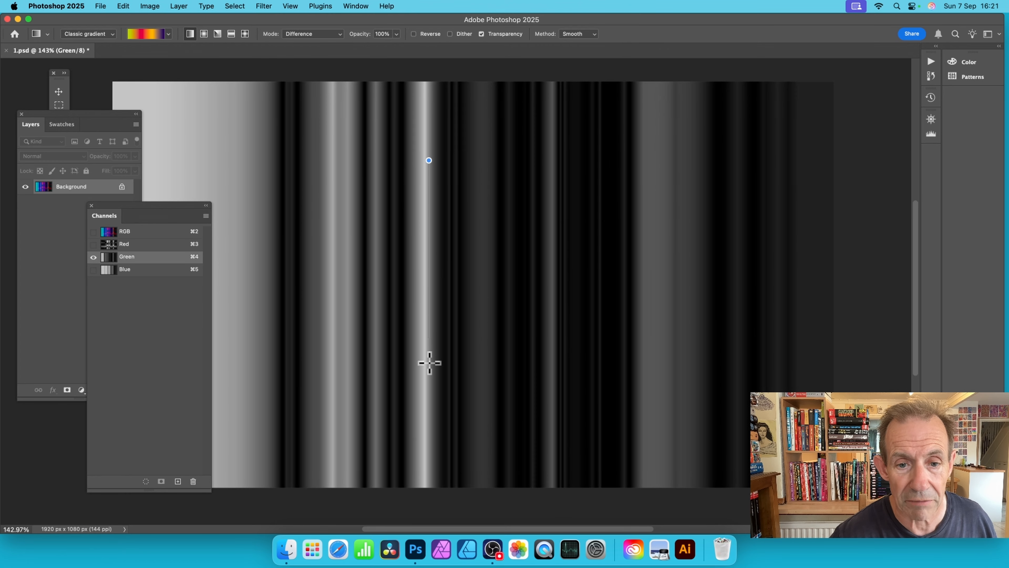
left_click_drag(431, 417, 431, 417)
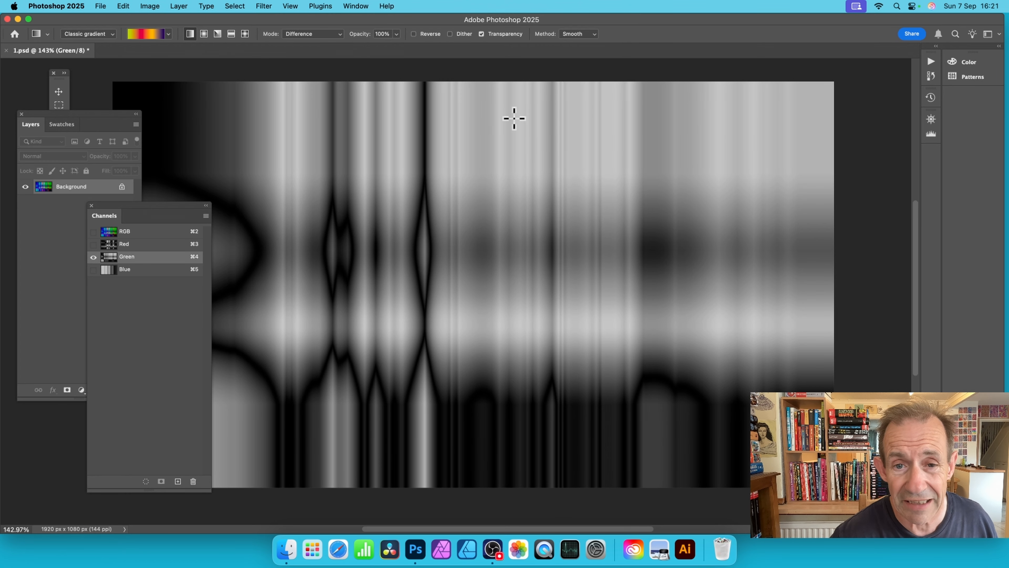
left_click_drag(514, 118, 525, 232)
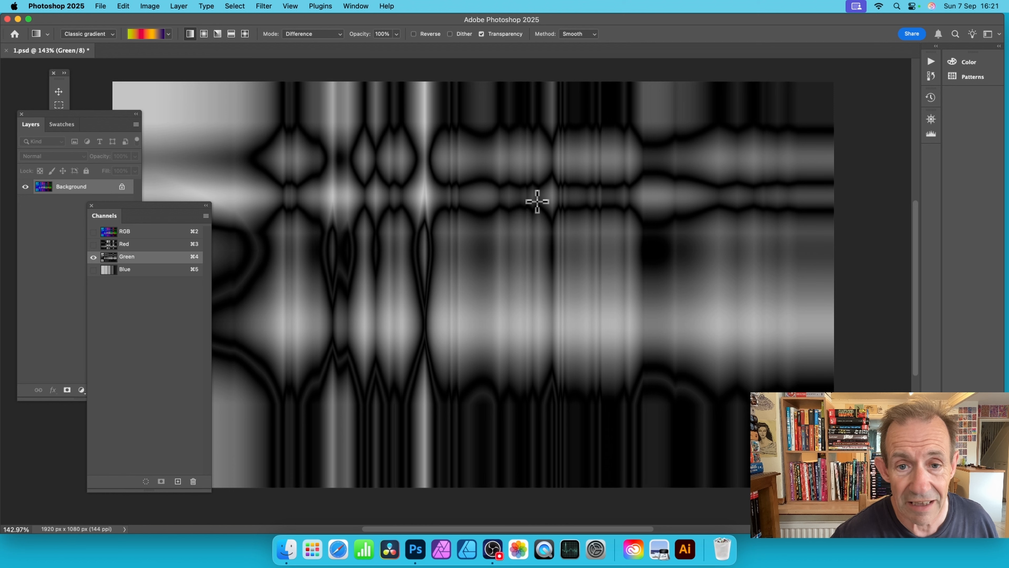
Step: Isolate the Blue channel, draw a vertical Difference gradient over the upper half of the canvas, and restore the composite RGB view
left_click(134, 274)
left_click_drag(527, 126, 527, 307)
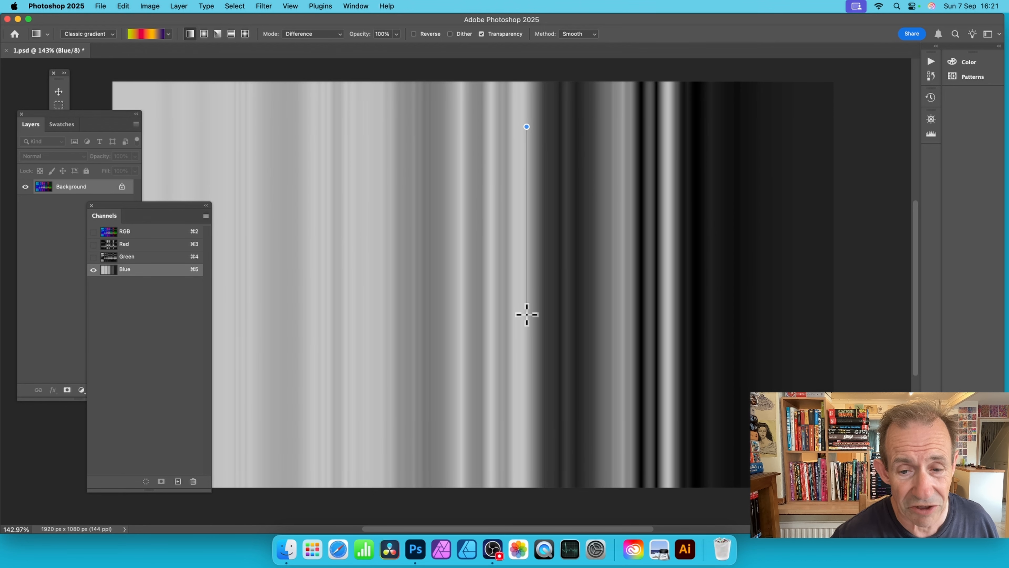
left_click_drag(526, 314, 525, 312)
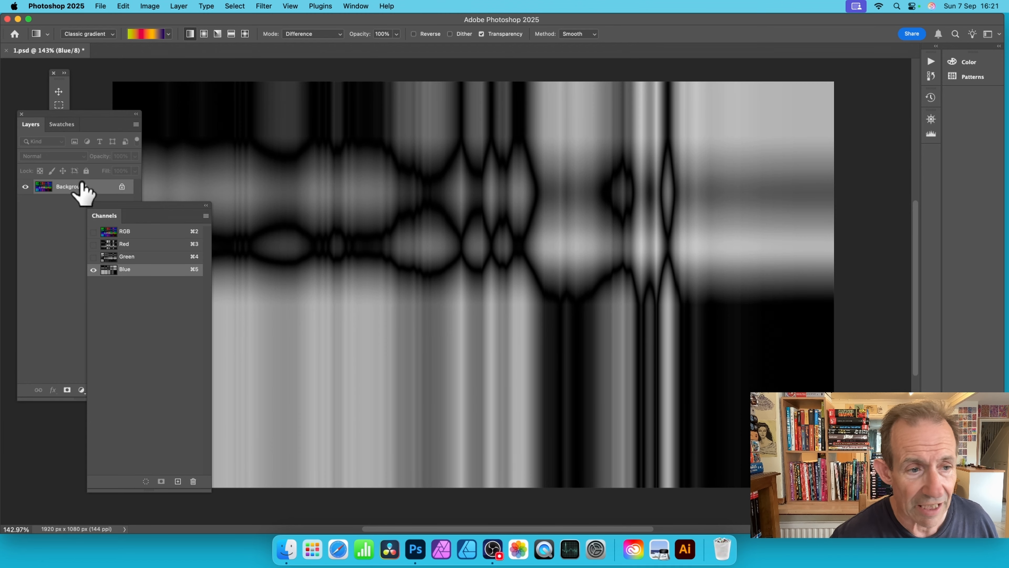
left_click(137, 234)
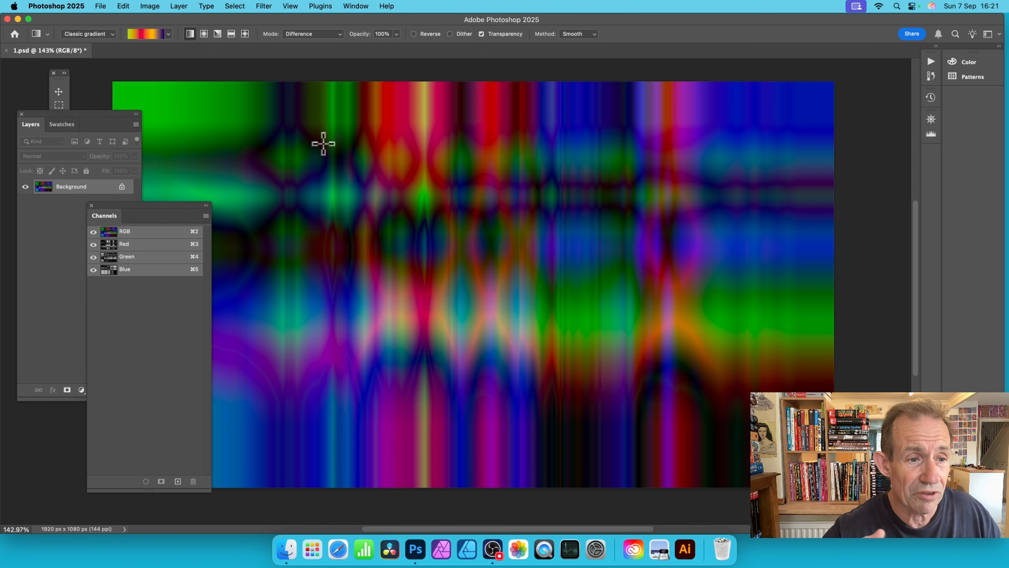
Step: Bring the layer list forward and reapply the Twirl filter with its last settings to the crossed-gradient Background layer
left_click(35, 125)
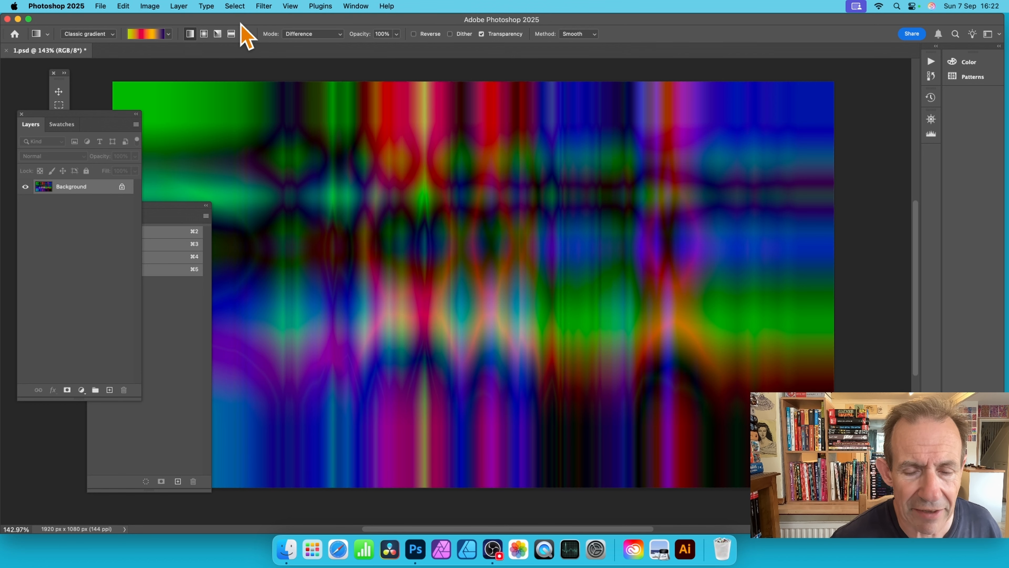
left_click(264, 6)
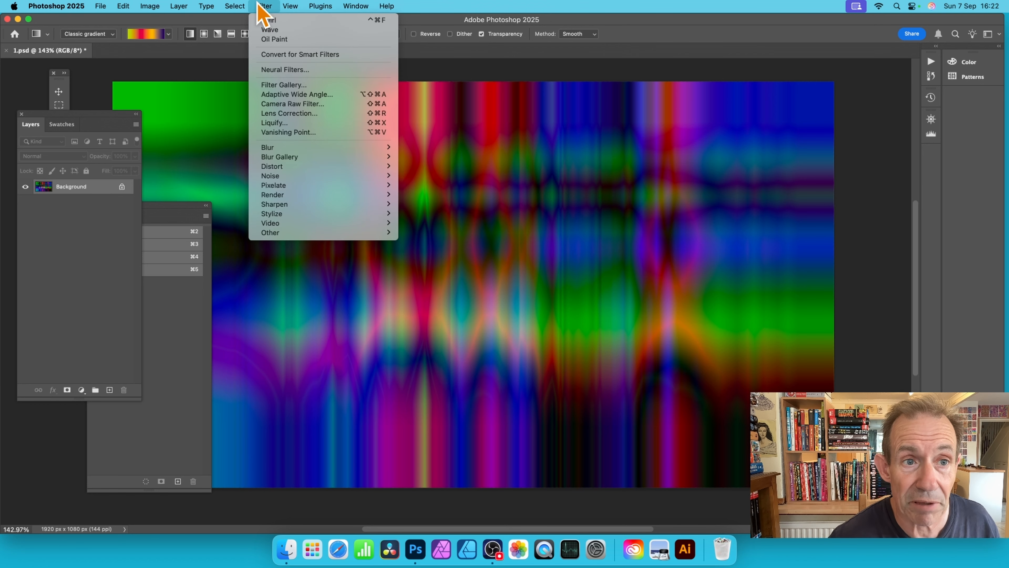
left_click(266, 20)
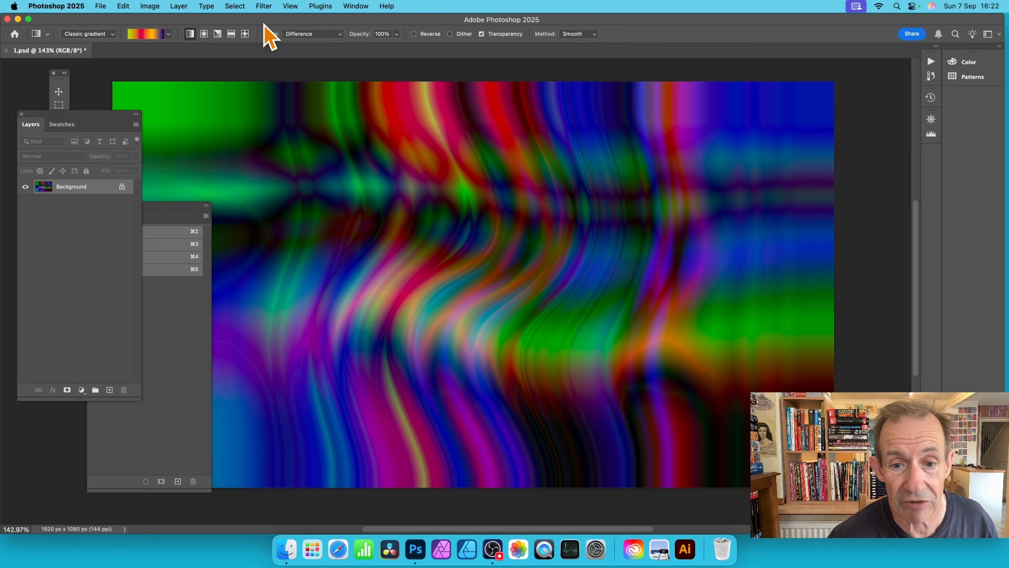